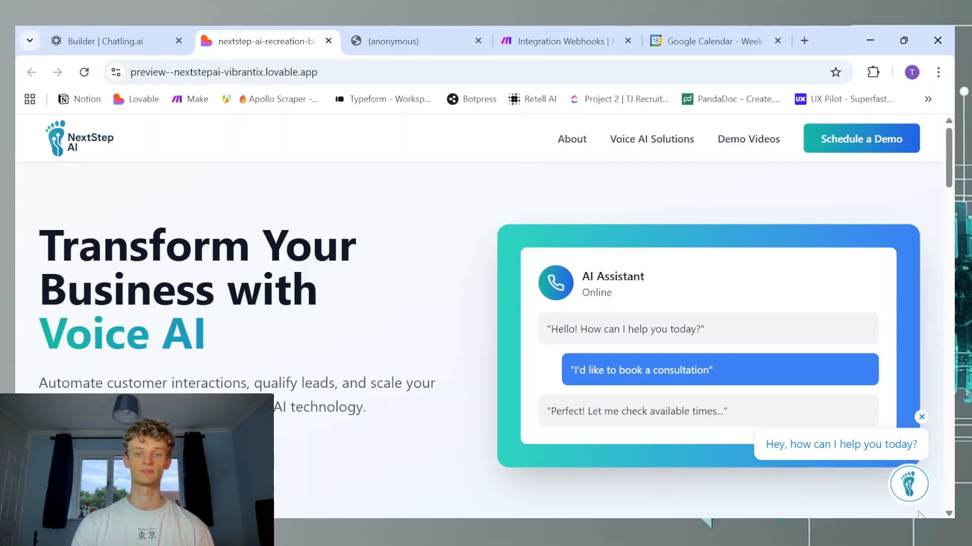
# Open the website's chat assistant and start a conversation with the "I have a question" option.
pyautogui.click(909, 484)
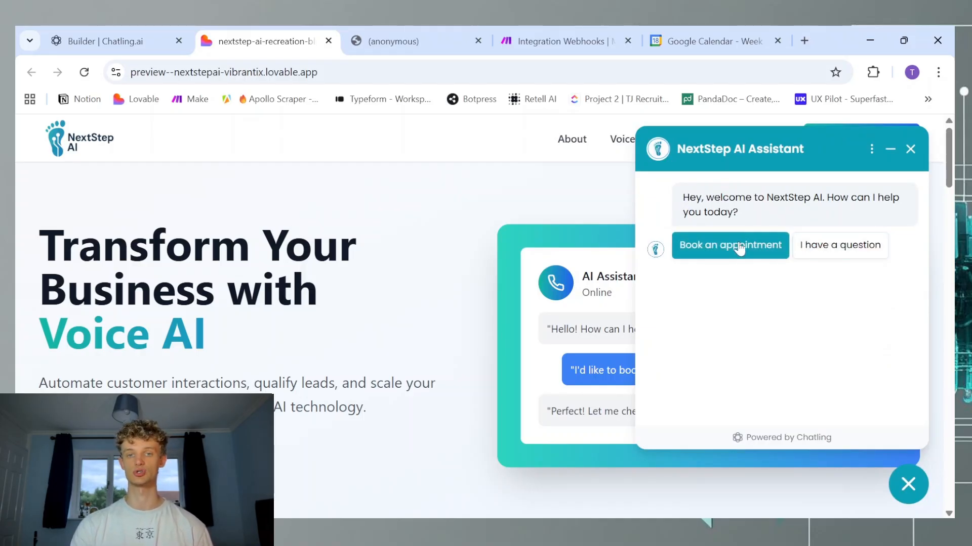
pyautogui.click(831, 248)
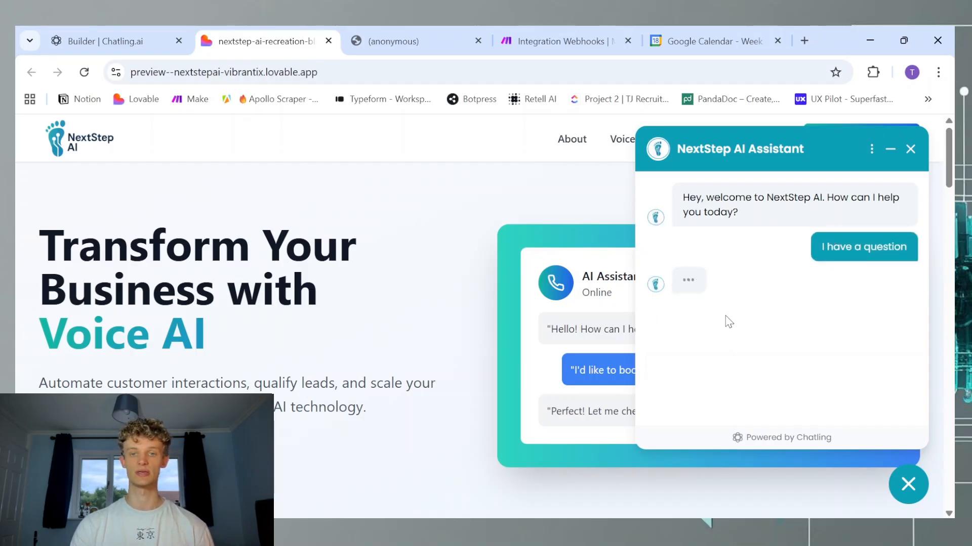
# Review the sections of the NextStep_AI_Knowledgebase_Sections.pdf file that the chatbot answers from.
pyautogui.click(431, 33)
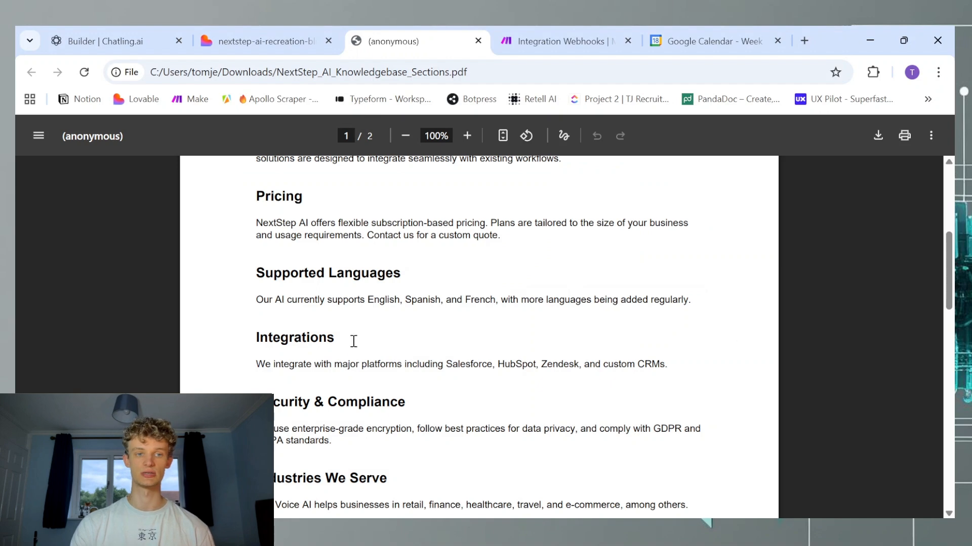
pyautogui.scroll(5, 353, 339)
pyautogui.scroll(-3, 353, 331)
pyautogui.scroll(1, 396, 317)
pyautogui.scroll(-10, 397, 317)
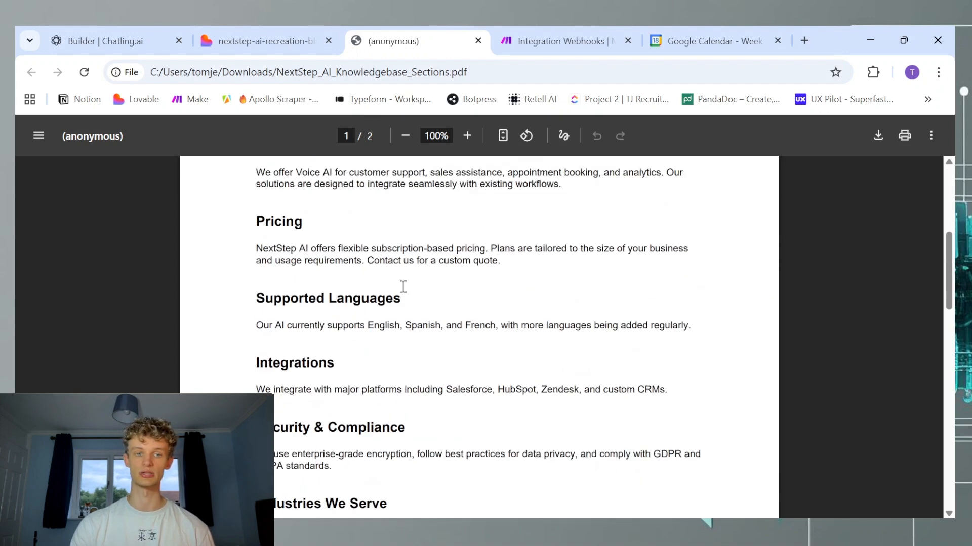
pyautogui.scroll(-3, 369, 295)
pyautogui.scroll(10, 364, 304)
pyautogui.scroll(-5, 364, 303)
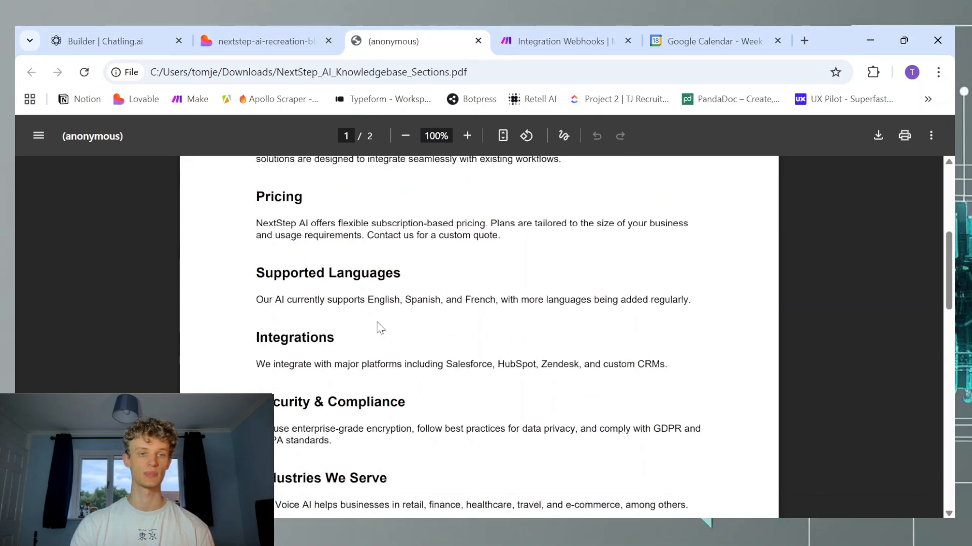
pyautogui.scroll(3, 375, 324)
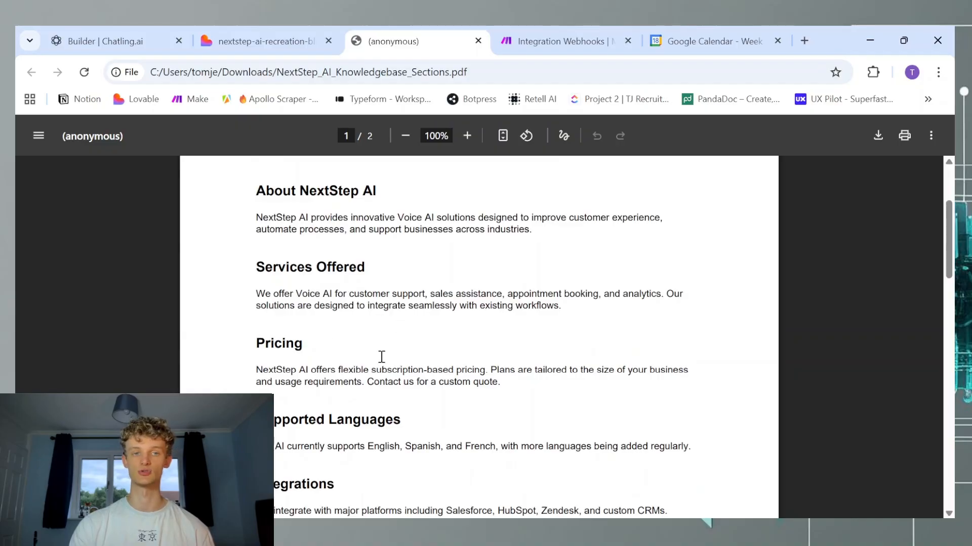
pyautogui.scroll(-3, 382, 357)
# Return to the website's chatbot and ask it "How much services cost".
pyautogui.click(279, 37)
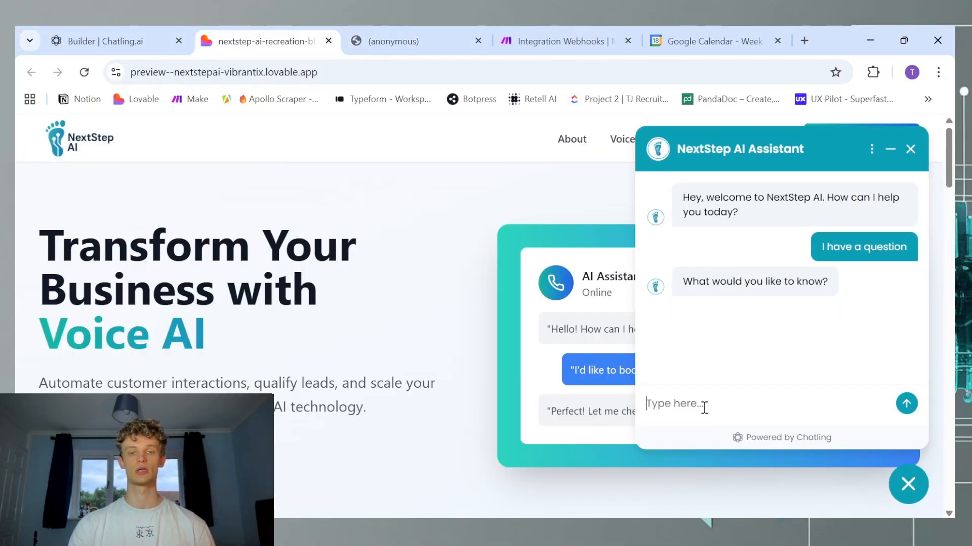
pyautogui.write('How')
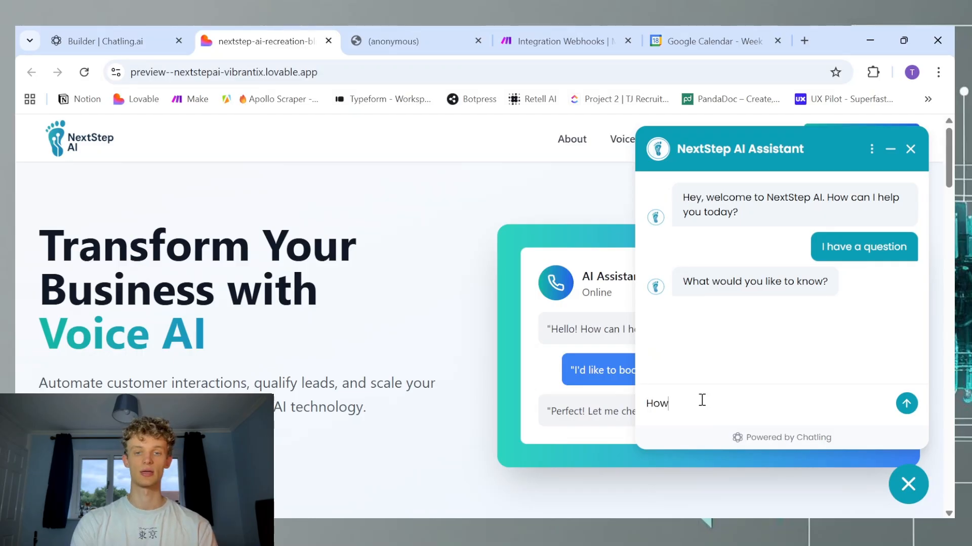
pyautogui.write(' much services cost')
pyautogui.press('Return')
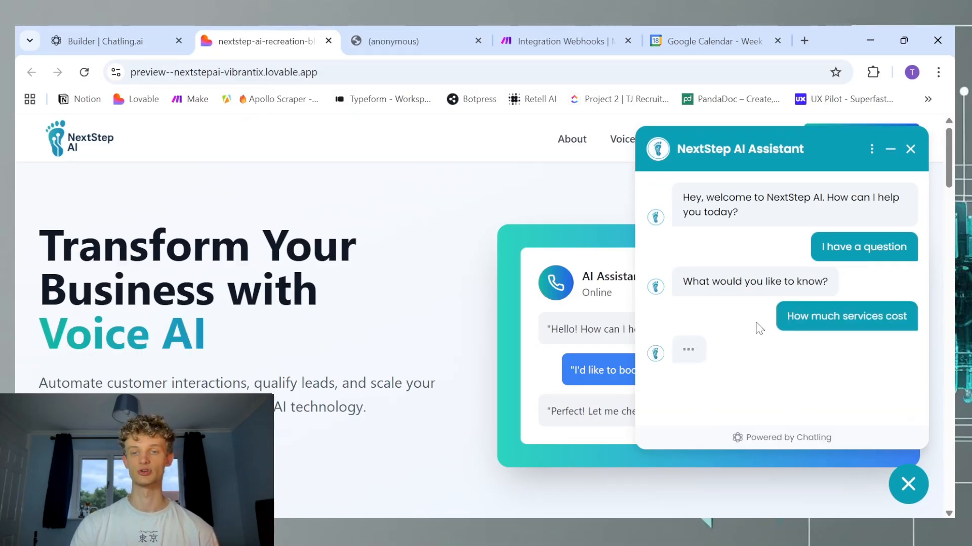
# Compare the chatbot's pricing answer with the Pricing section of the knowledge base PDF.
pyautogui.click(378, 32)
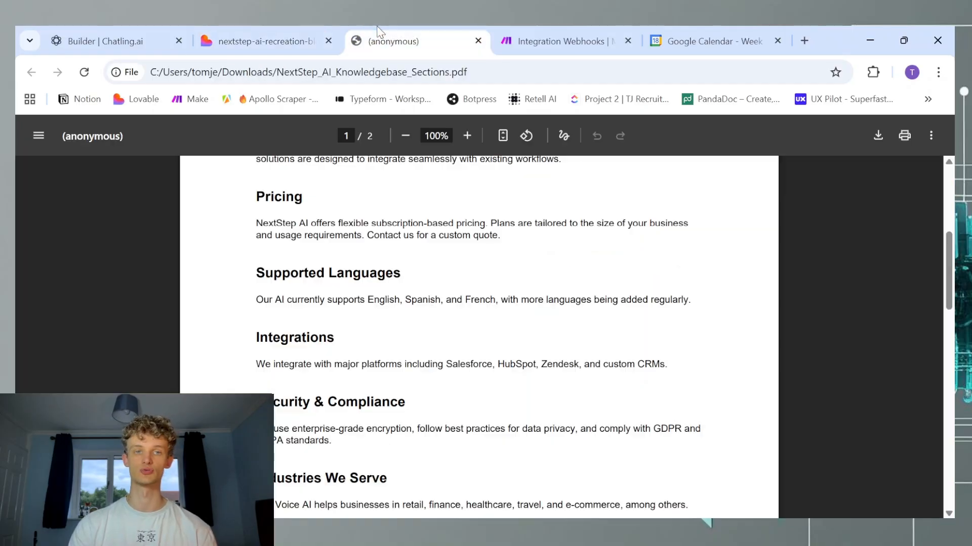
pyautogui.scroll(3, 310, 327)
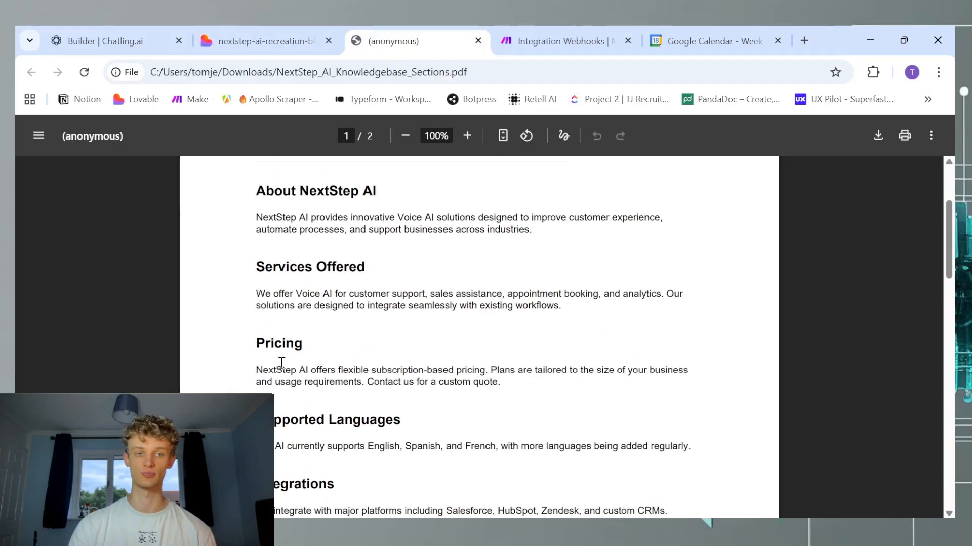
pyautogui.click(268, 30)
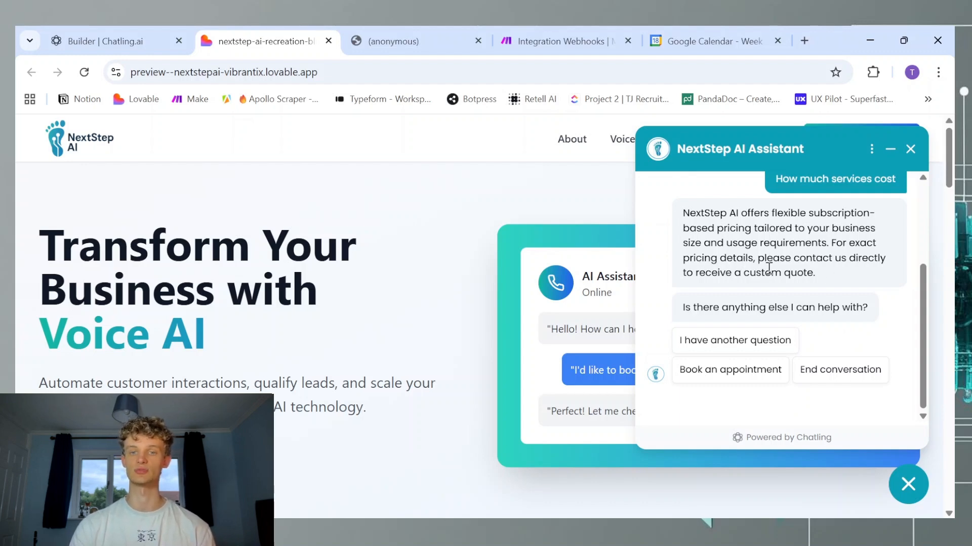
pyautogui.click(448, 35)
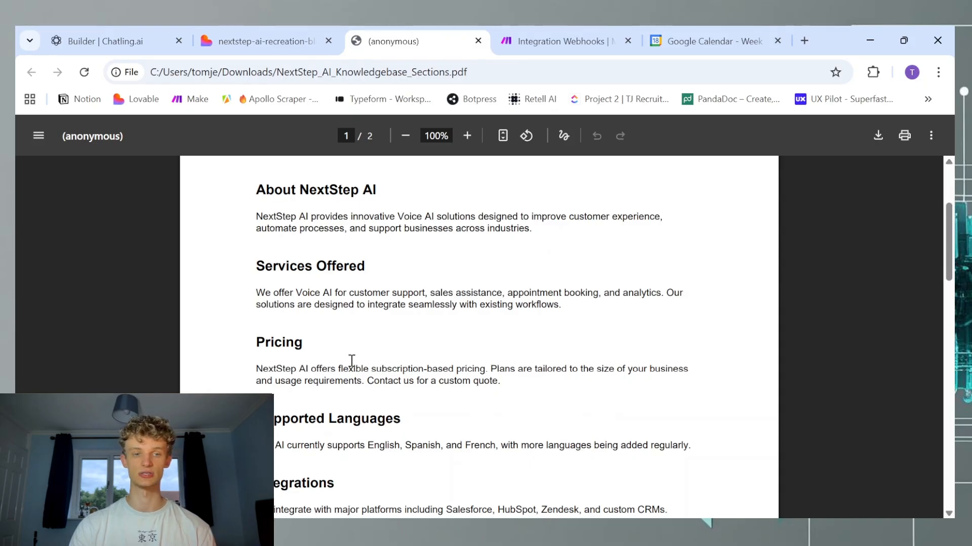
pyautogui.scroll(-2, 284, 285)
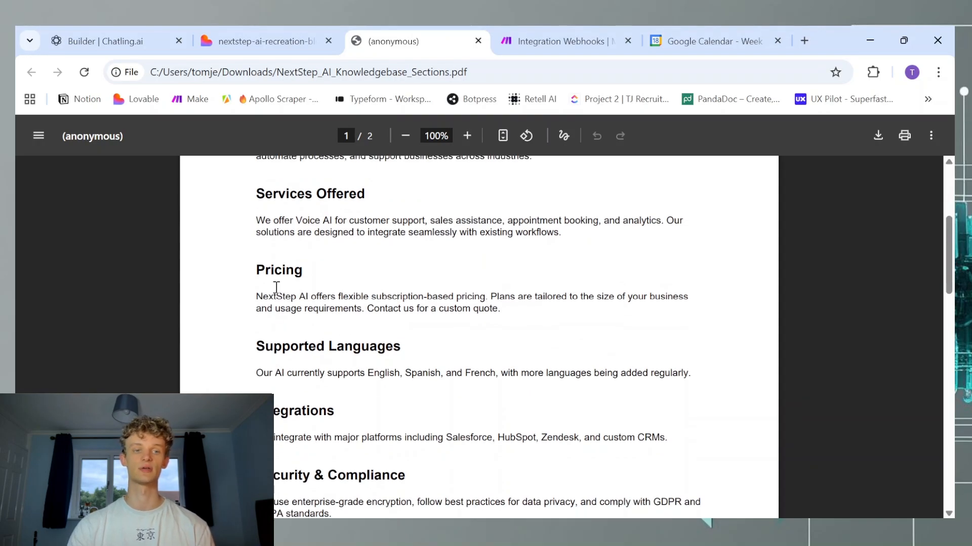
# Choose to ask the chatbot another question and send "What languages do you support".
pyautogui.click(257, 49)
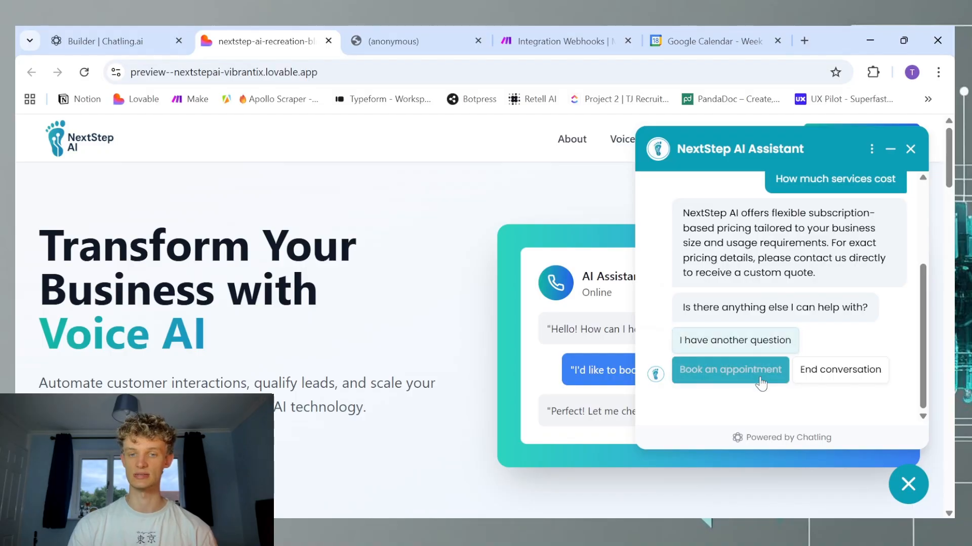
pyautogui.click(724, 345)
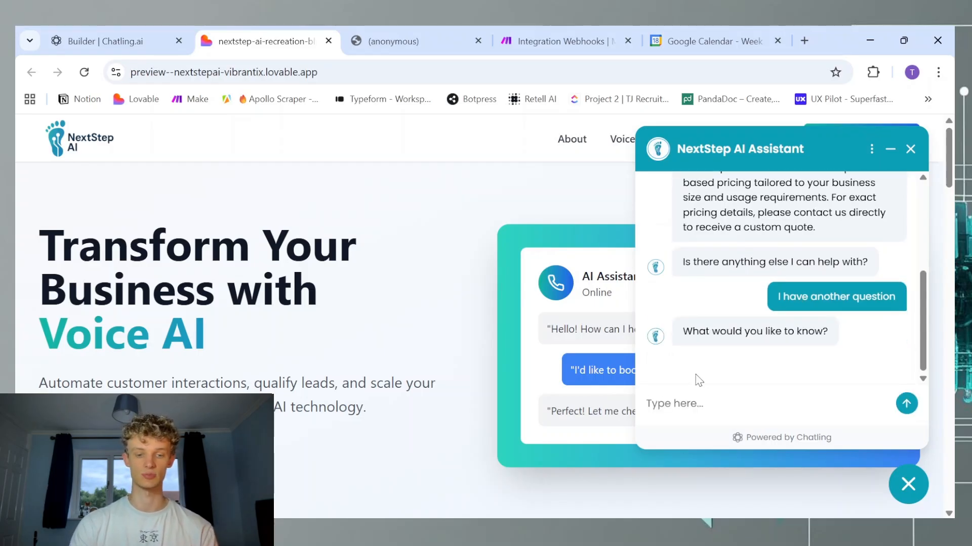
pyautogui.write('What languages ')
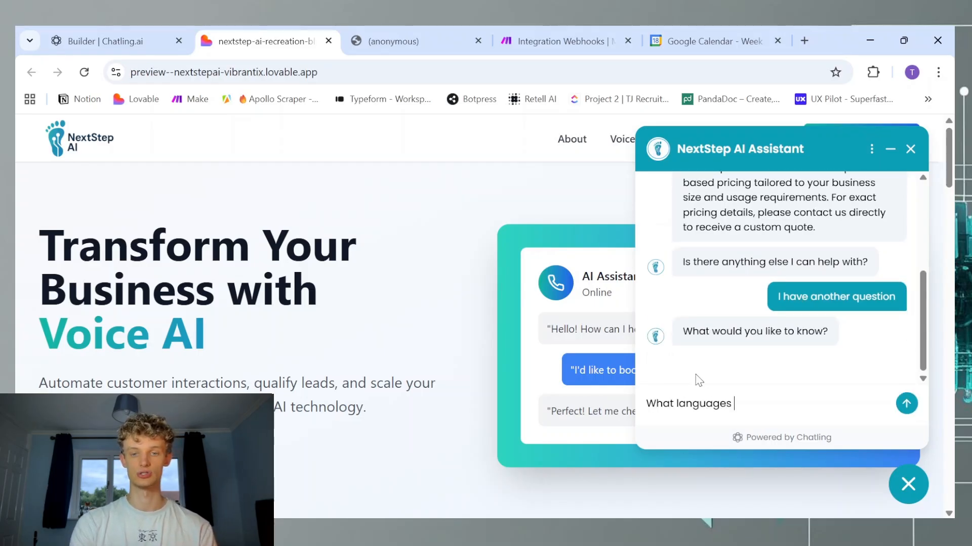
pyautogui.write('do you support')
pyautogui.press('Return')
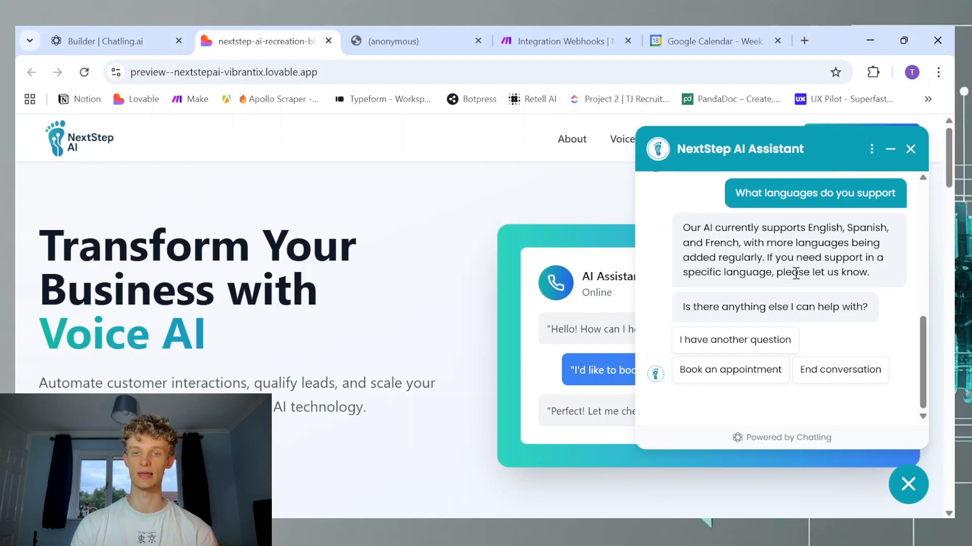
# Check the chatbot's language answer against the Supported Languages section of the knowledge base PDF.
pyautogui.click(404, 41)
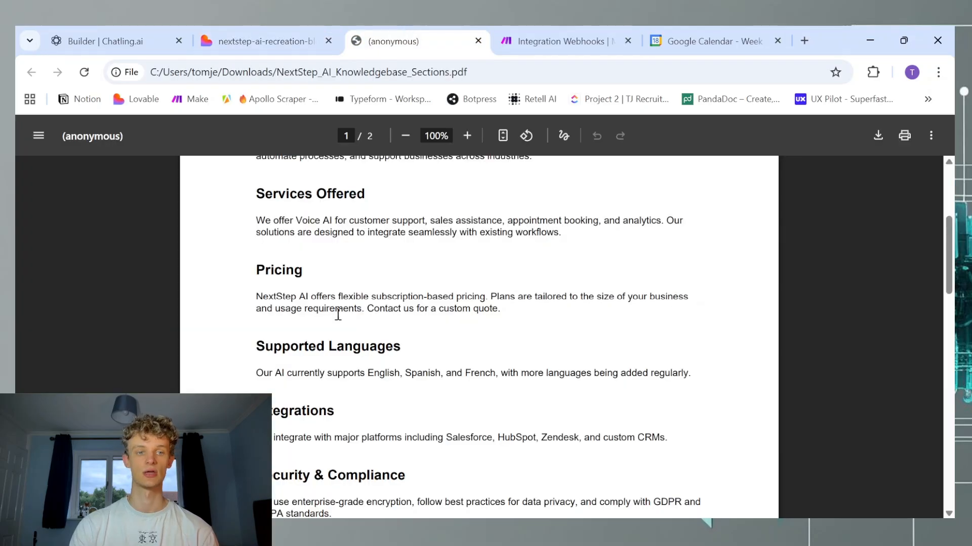
pyautogui.scroll(1, 358, 373)
pyautogui.scroll(4, 359, 373)
pyautogui.scroll(-5, 352, 347)
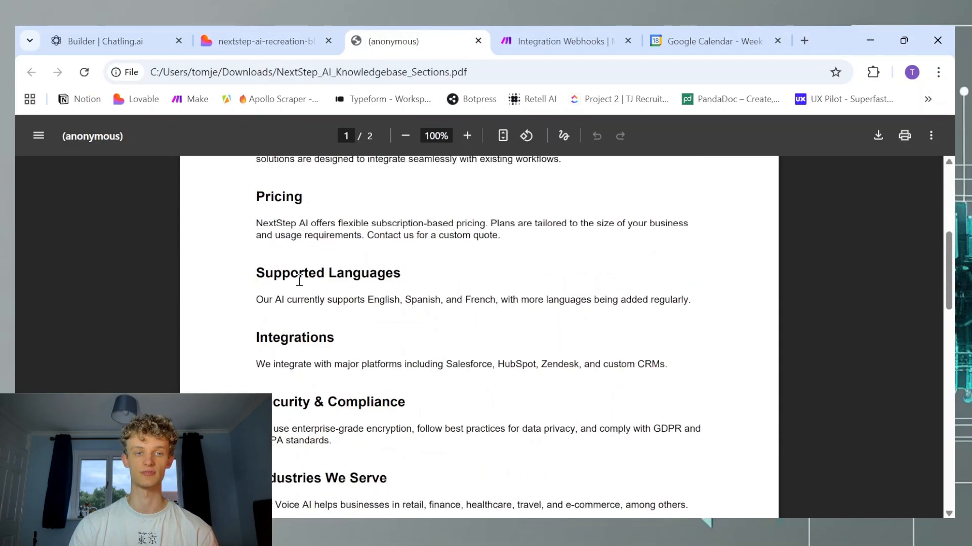
# Request an AI consultation appointment in the chatbot and submit the form with the first name, email and company name NextStep AI.
pyautogui.click(258, 33)
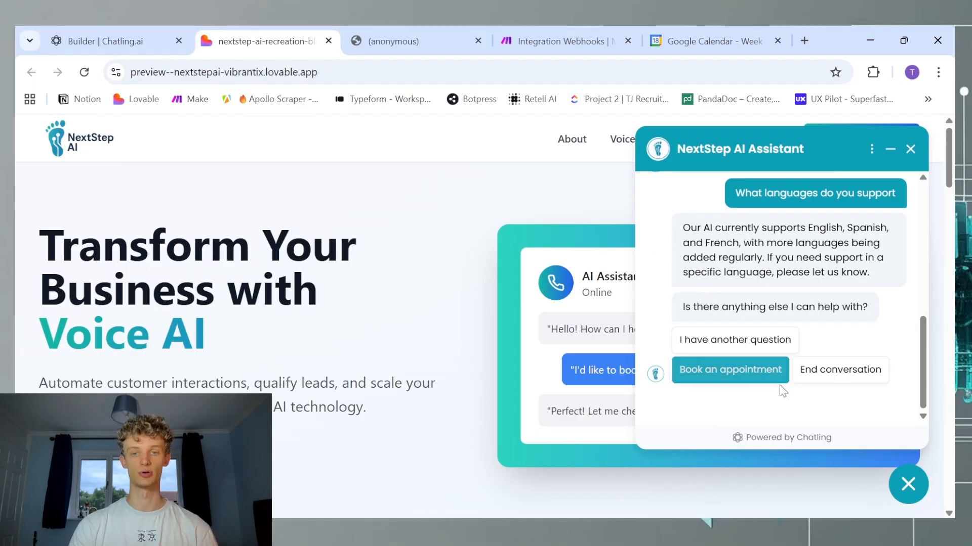
pyautogui.click(730, 373)
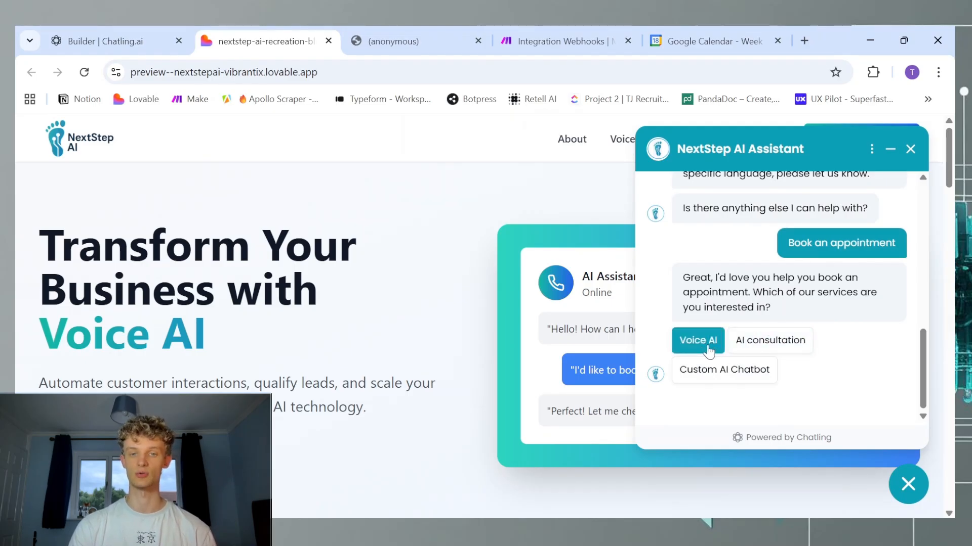
pyautogui.click(762, 349)
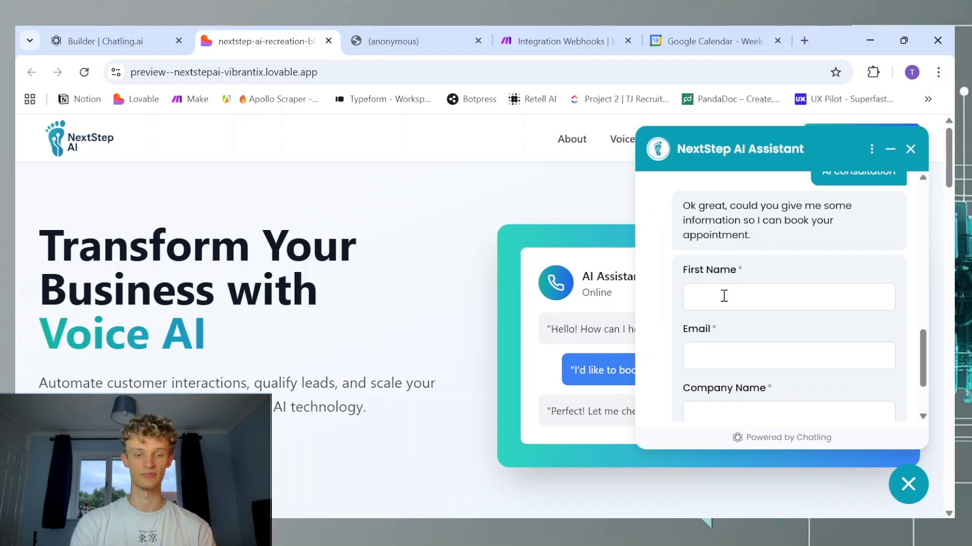
pyautogui.click(723, 296)
pyautogui.write('Tom')
pyautogui.click(756, 368)
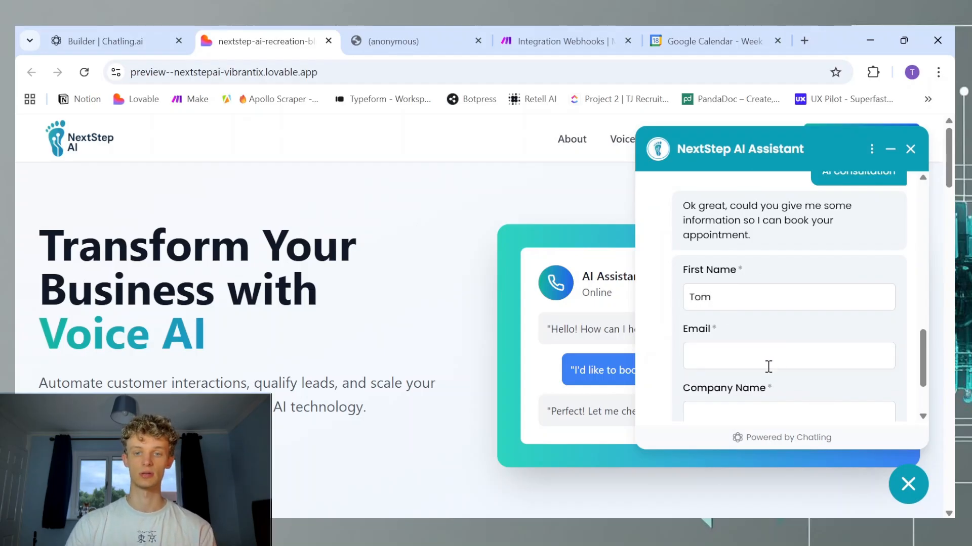
pyautogui.click(817, 396)
pyautogui.scroll(-2, 764, 353)
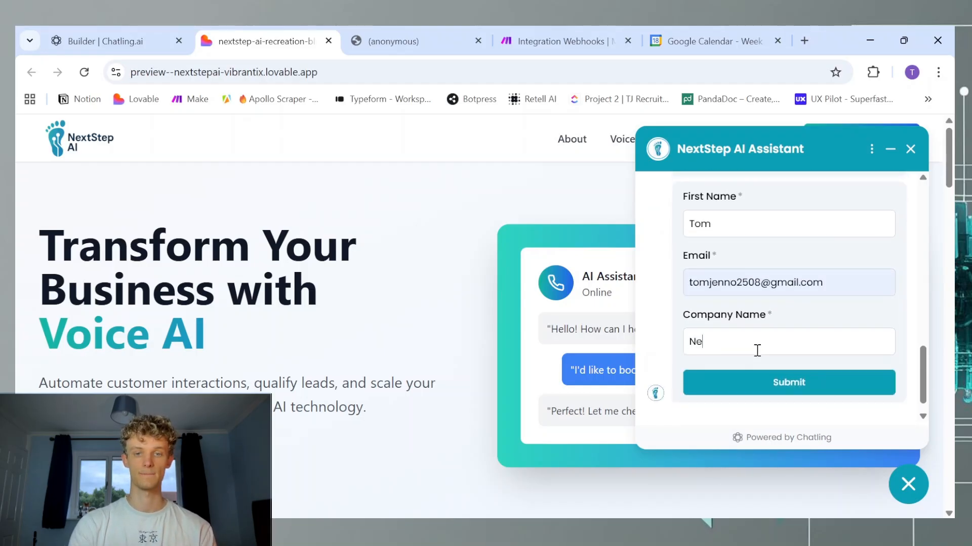
pyautogui.click(757, 350)
pyautogui.write('NextStep AI')
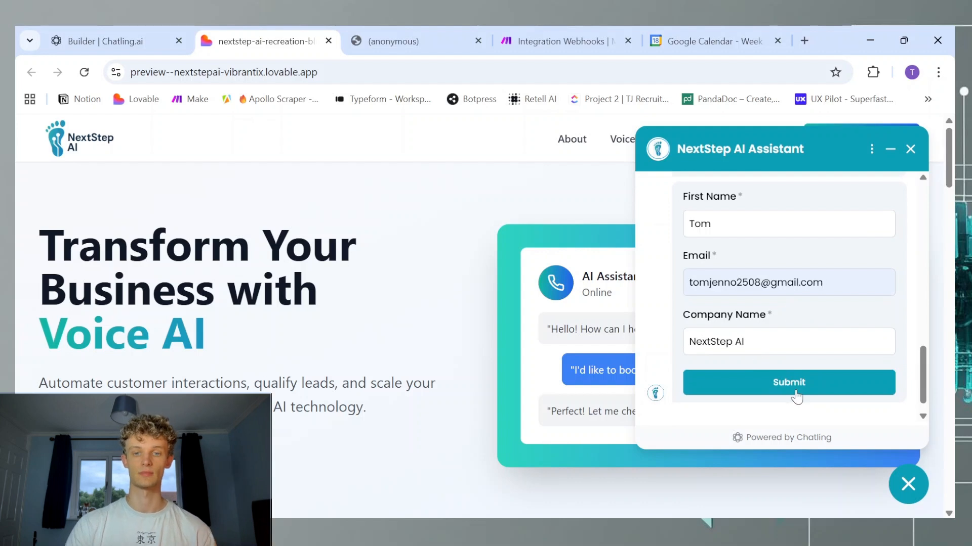
pyautogui.click(794, 392)
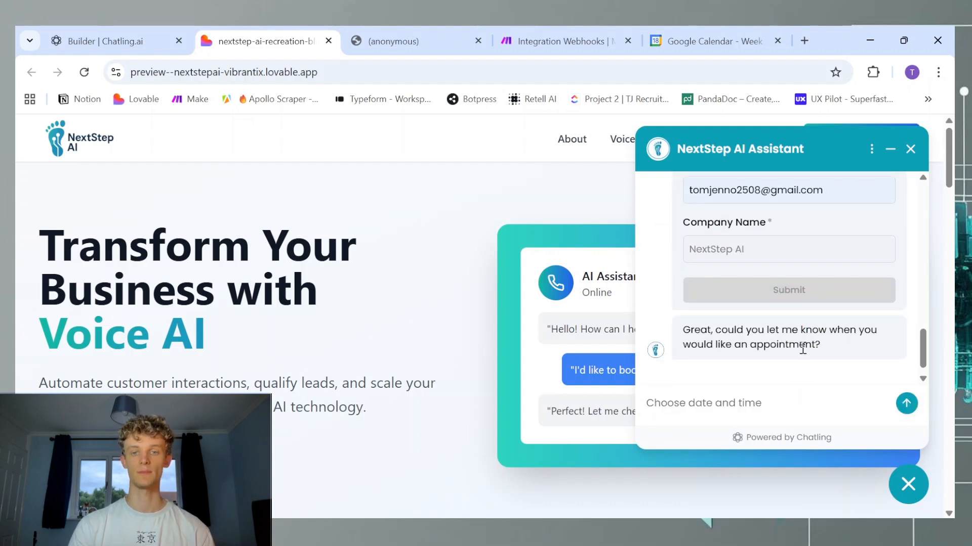
# Set the appointment to 2025-08-20 at 14:00 and send it to the chatbot.
pyautogui.click(733, 402)
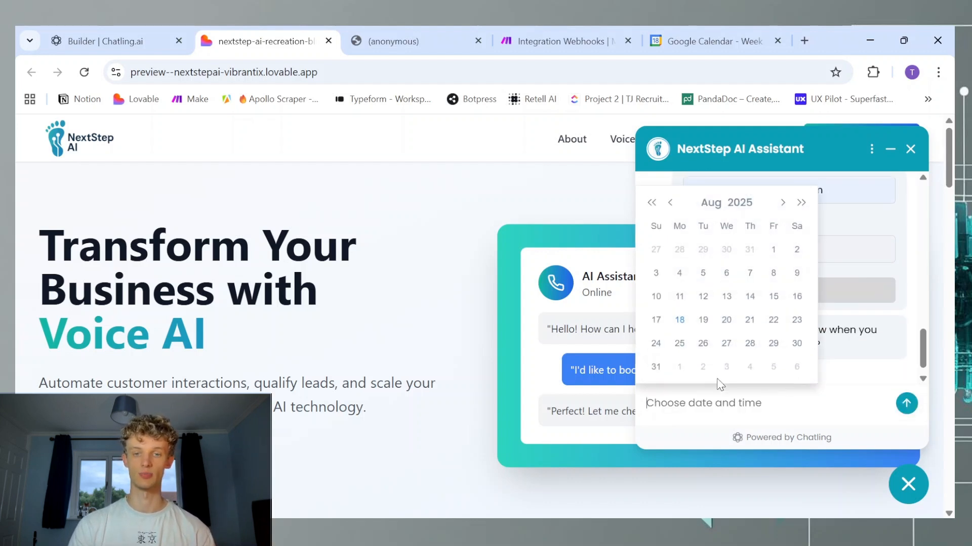
pyautogui.click(727, 320)
pyautogui.scroll(-2, 790, 351)
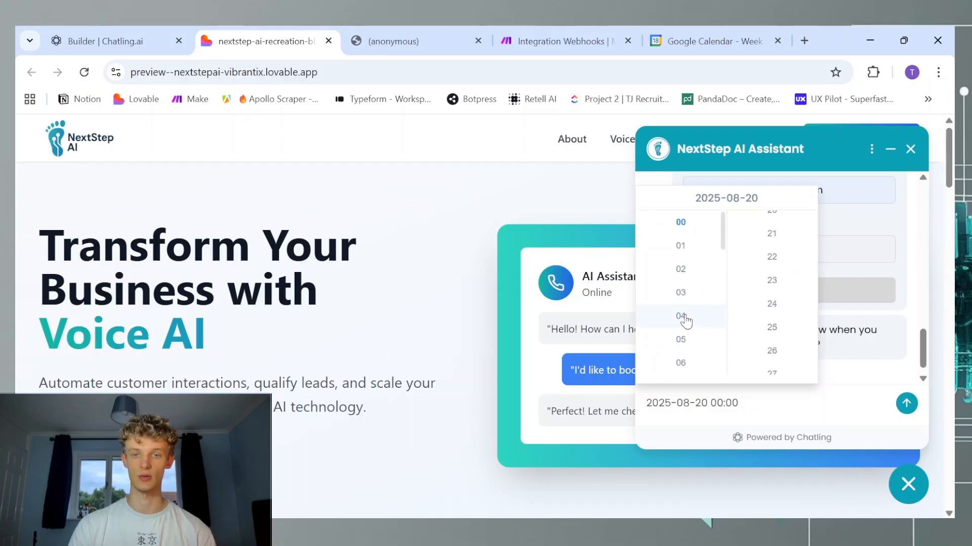
pyautogui.scroll(-3, 688, 316)
pyautogui.scroll(-3, 683, 298)
pyautogui.click(687, 261)
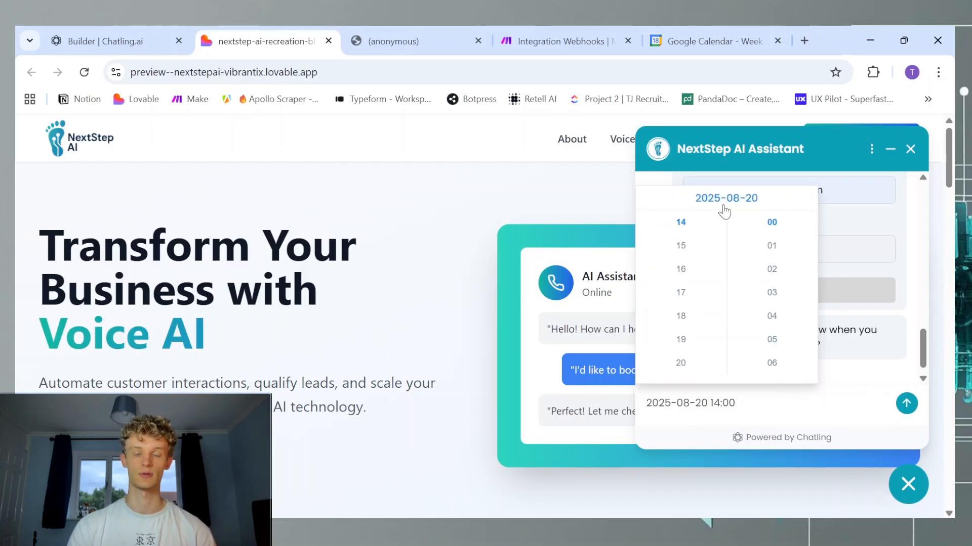
pyautogui.click(906, 403)
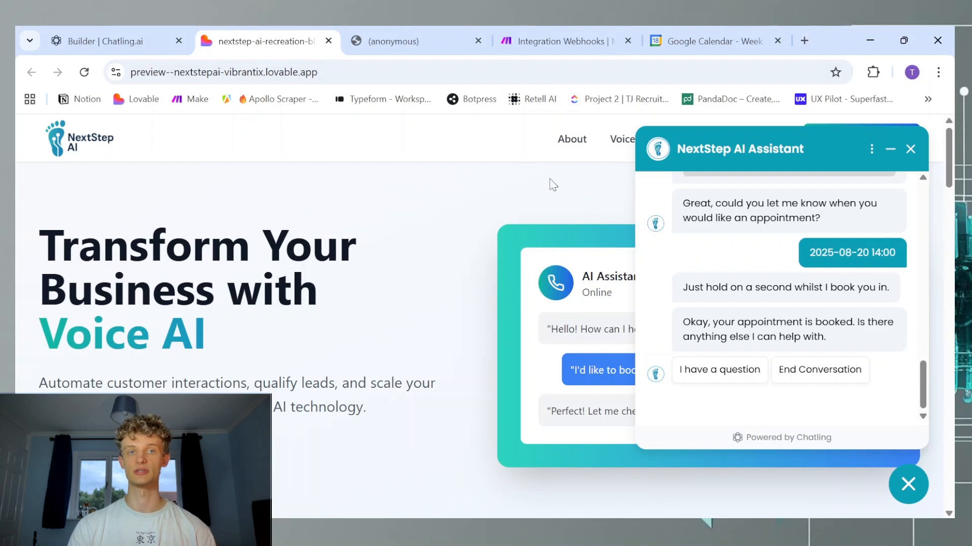
# View the Integration Webhooks scenario in Make, and in Google Calendar examine the title and time of the new AI consultation event.
pyautogui.click(548, 26)
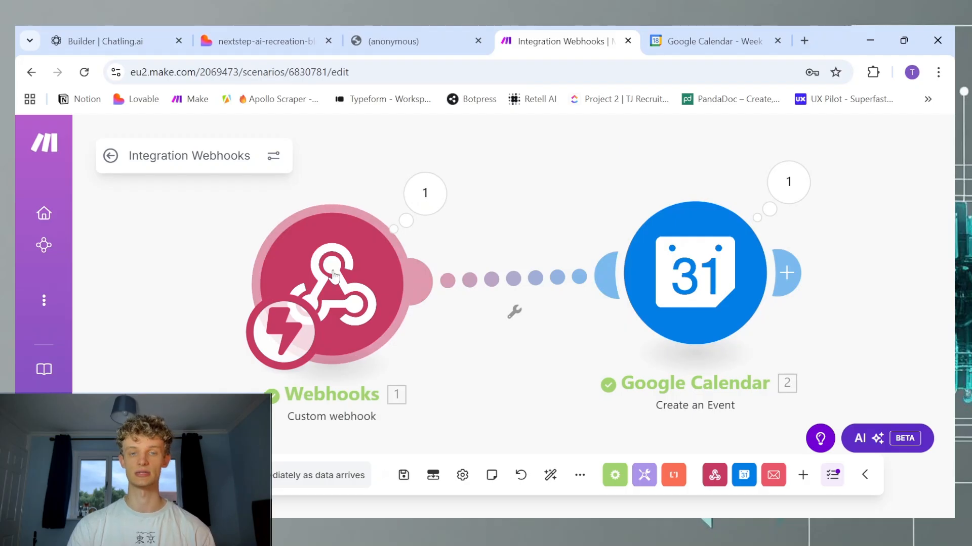
pyautogui.click(689, 36)
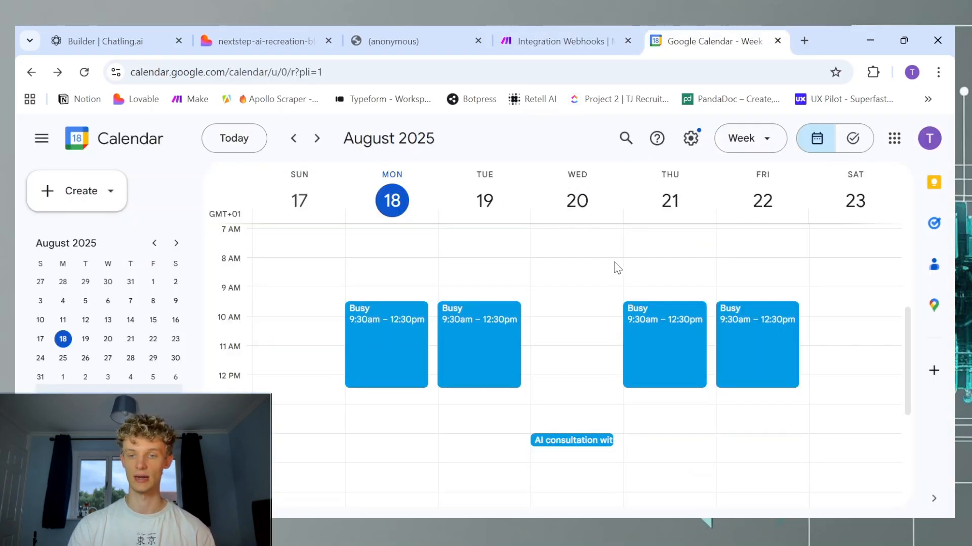
pyautogui.click(579, 440)
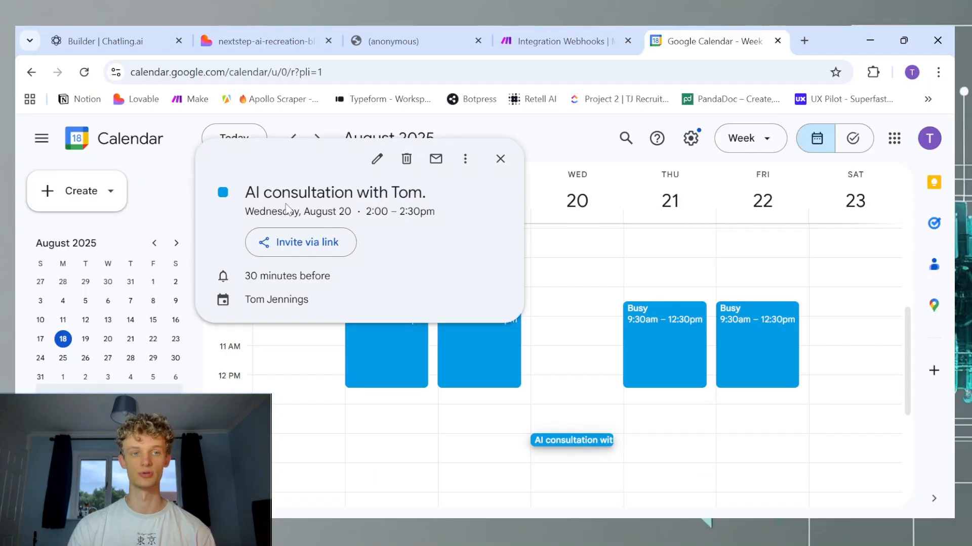
pyautogui.moveTo(380, 216); pyautogui.dragTo(434, 212)
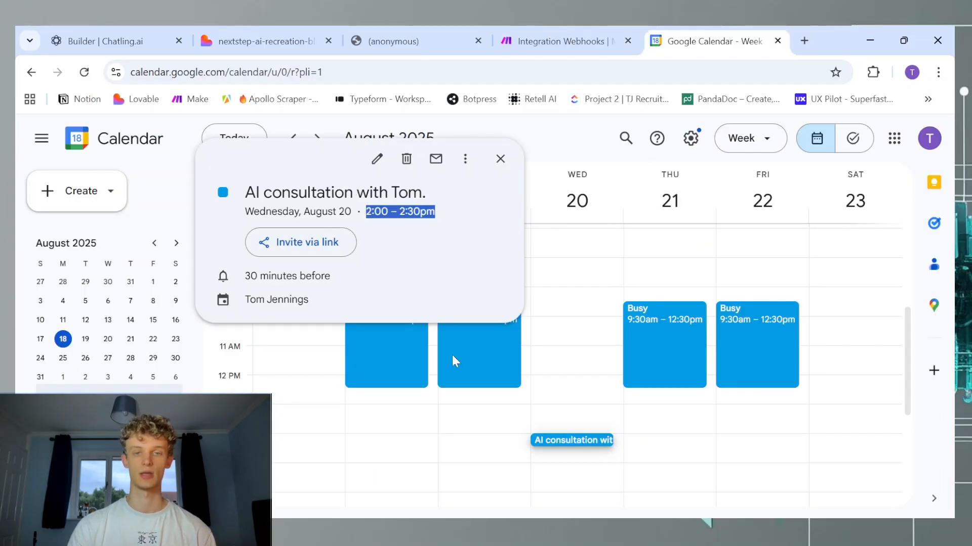
# Close the calendar event details and open the login page from the Chatling website.
pyautogui.click(500, 158)
pyautogui.click(274, 41)
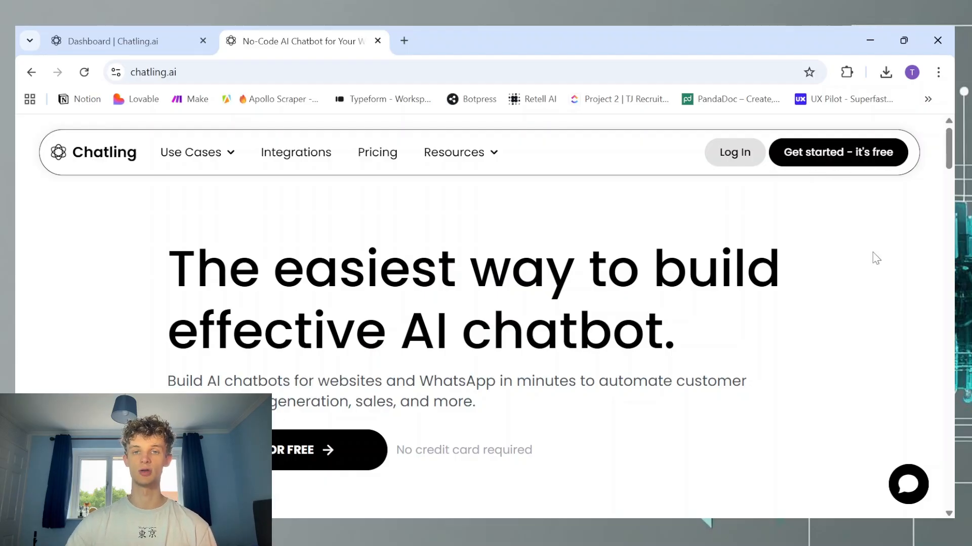
pyautogui.click(734, 153)
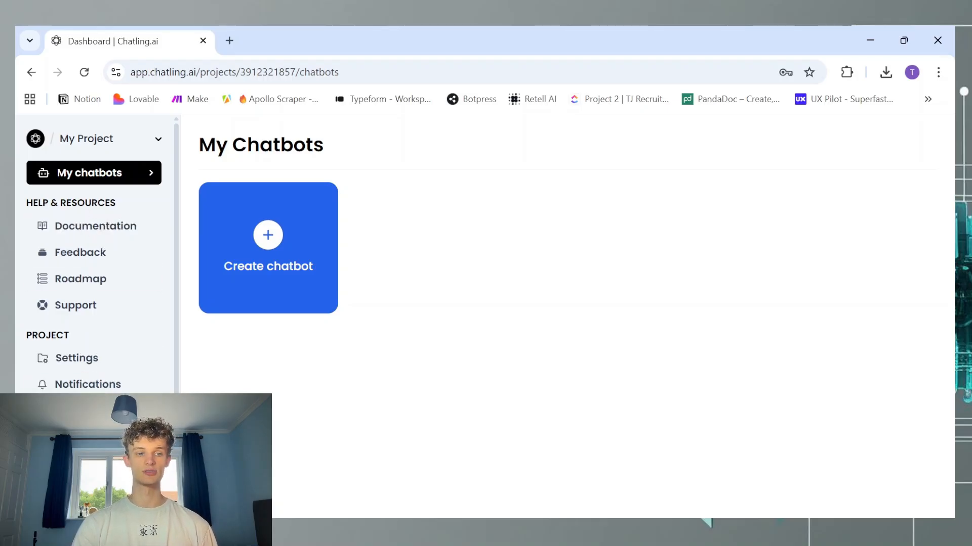
# Open the project's billing plans and examine the price and usage limits of the Free plan.
pyautogui.click(87, 437)
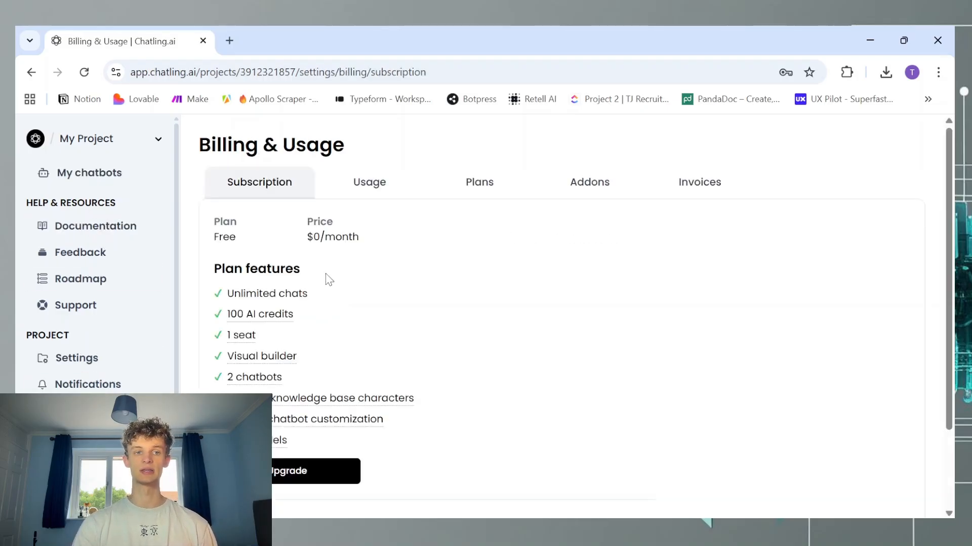
pyautogui.click(470, 199)
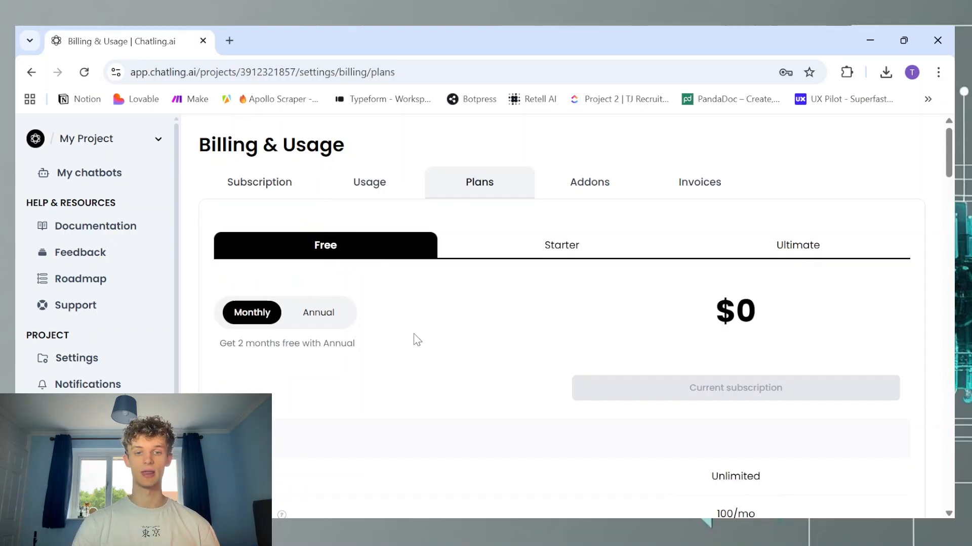
pyautogui.scroll(-1, 354, 364)
pyautogui.scroll(-1, 334, 349)
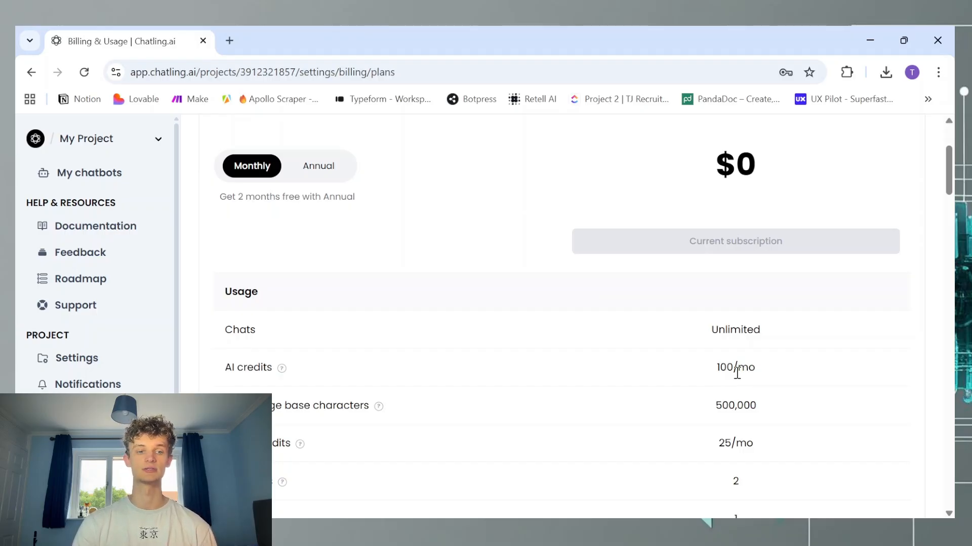
pyautogui.scroll(3, 736, 373)
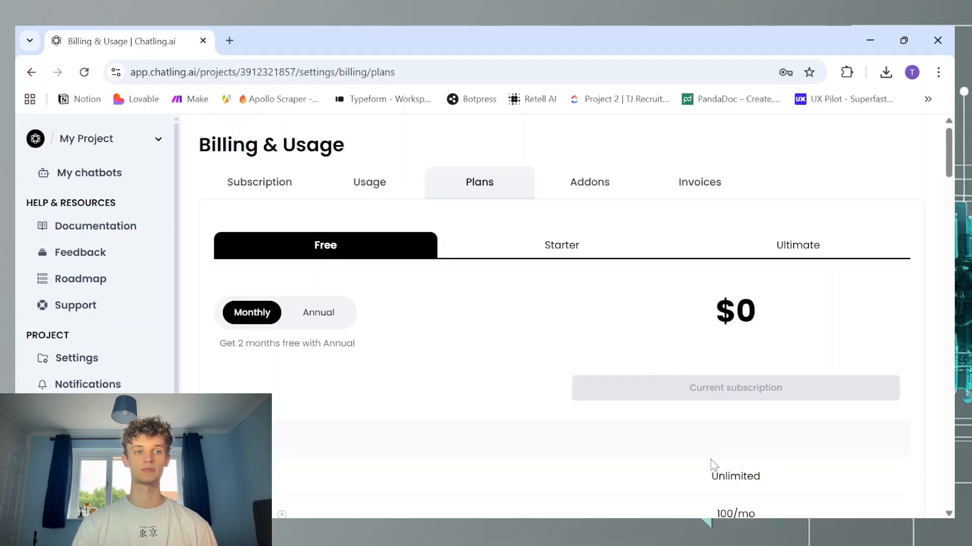
# Compare the monthly prices of the Starter and Ultimate plans and examine Ultimate's usage limits.
pyautogui.click(543, 250)
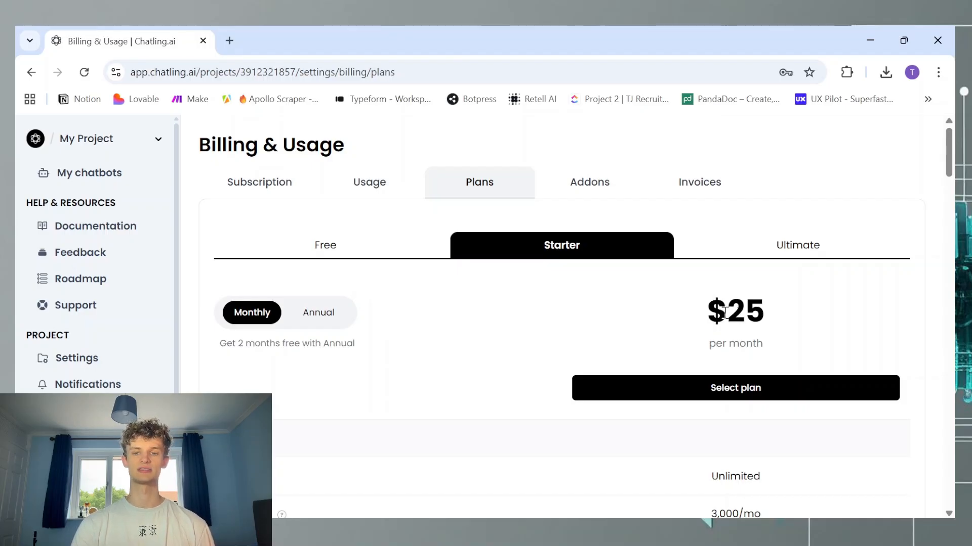
pyautogui.click(784, 251)
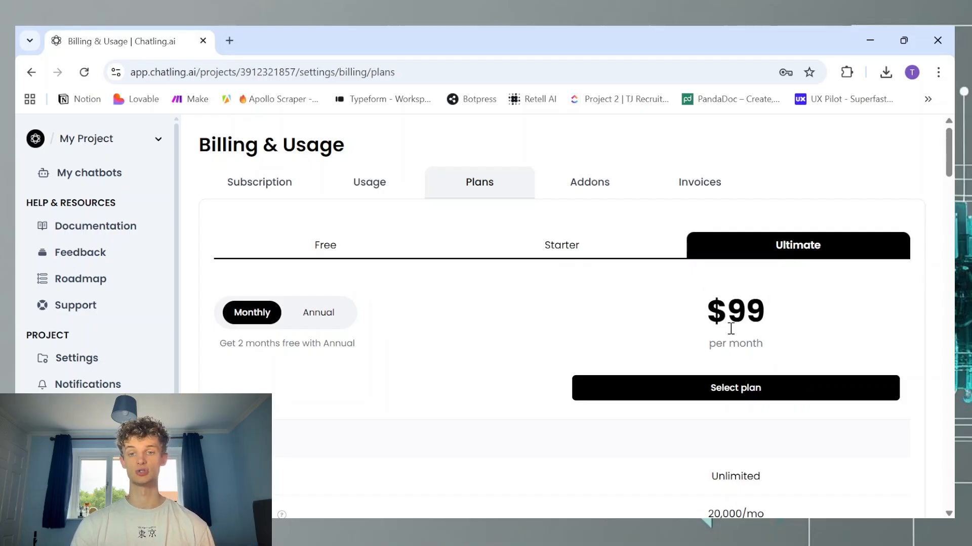
pyautogui.scroll(-1, 764, 441)
pyautogui.scroll(-3, 733, 448)
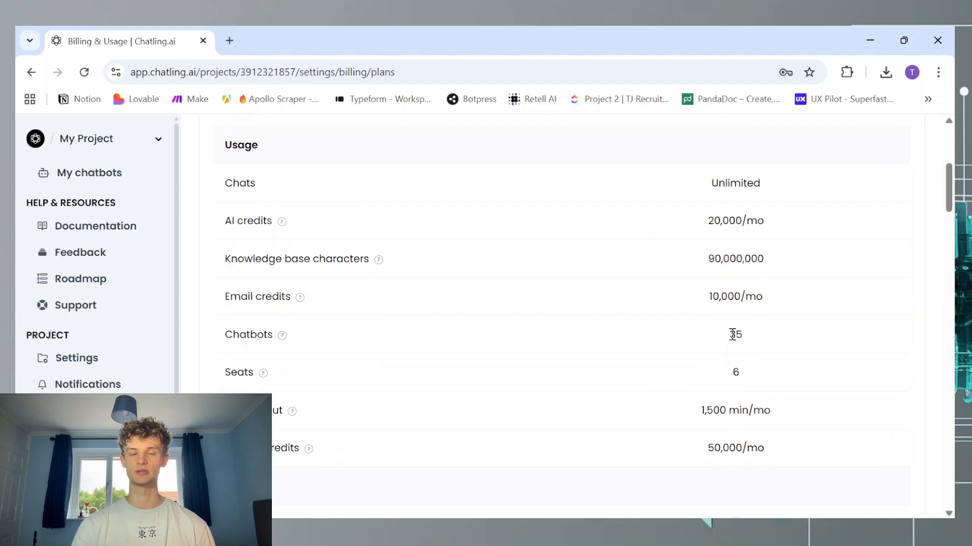
pyautogui.scroll(5, 732, 334)
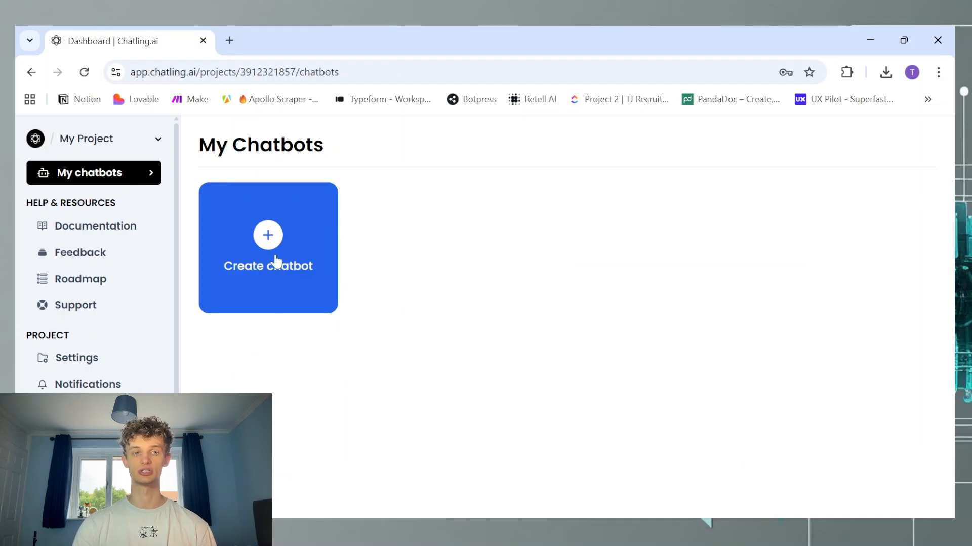
# Create a new web chatbot from scratch and name it NextStep AI.
pyautogui.click(273, 240)
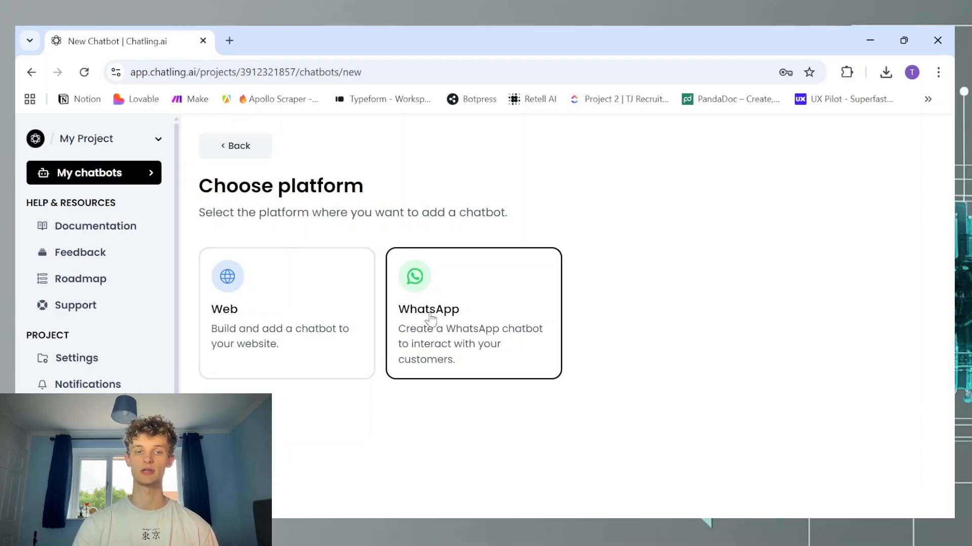
pyautogui.click(279, 310)
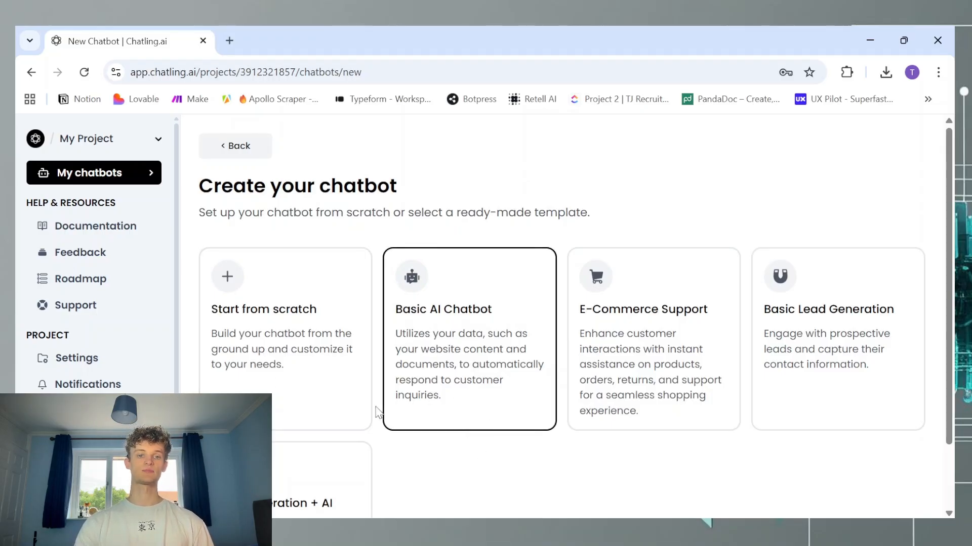
pyautogui.scroll(-1, 400, 408)
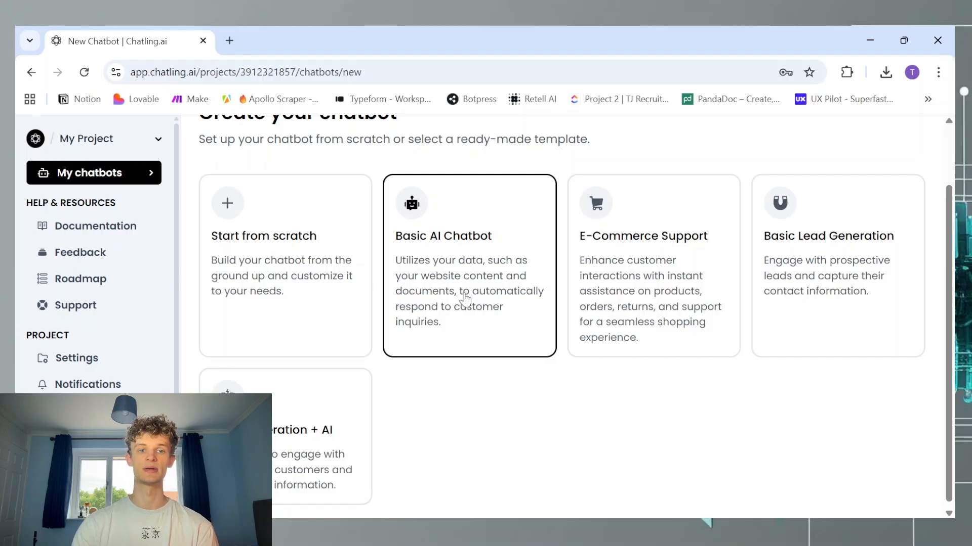
pyautogui.click(289, 257)
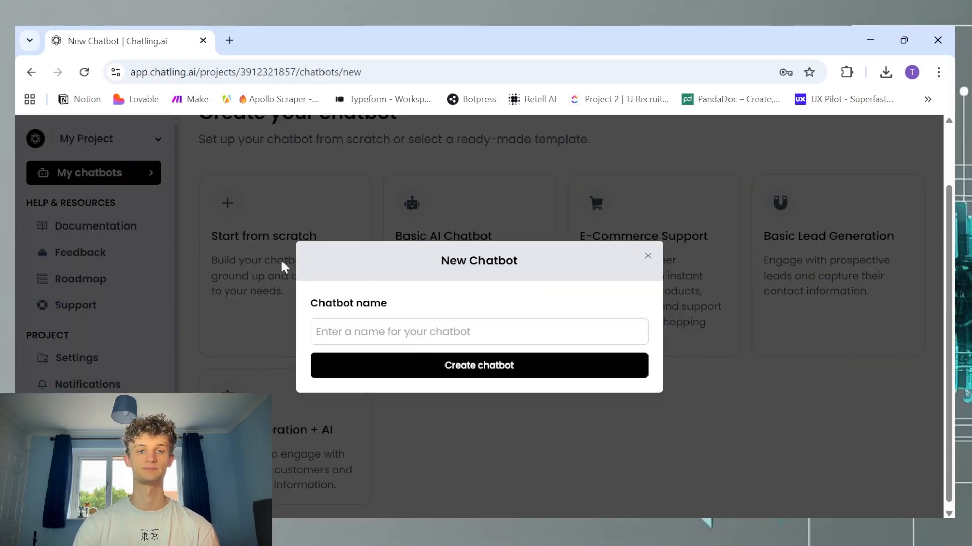
pyautogui.click(413, 331)
pyautogui.write('NextStep AI')
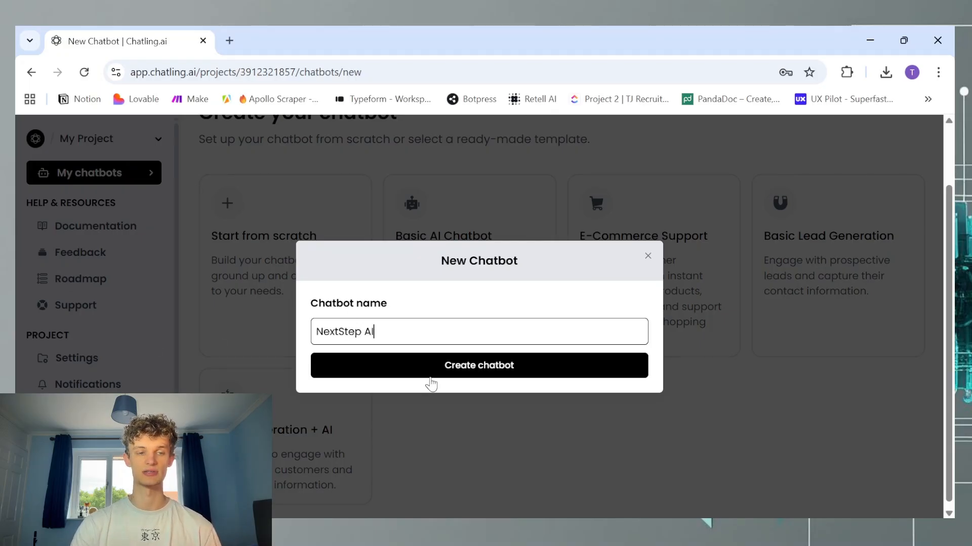
pyautogui.click(446, 376)
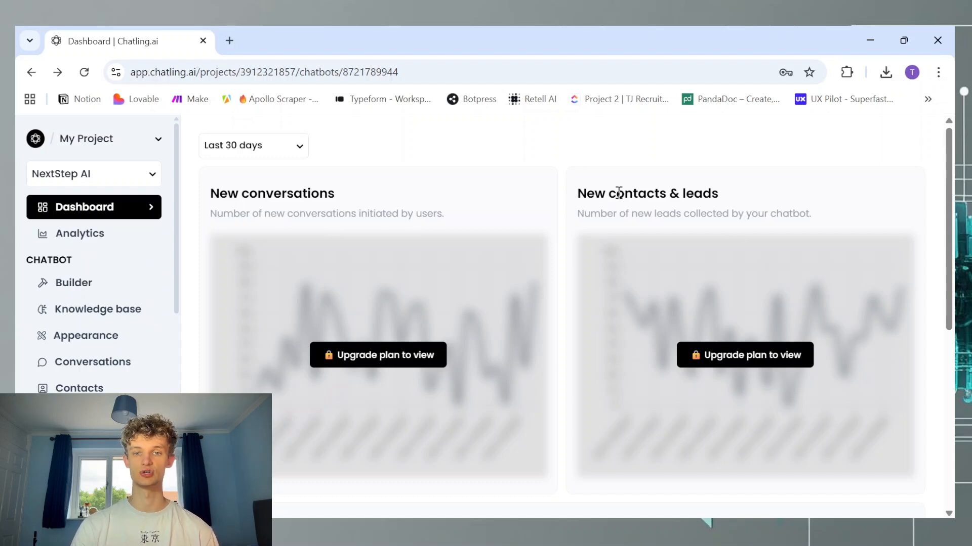
# Look over the new chatbot's dashboard charts, its conversations page and the available chatbot and integration sections.
pyautogui.scroll(-7, 640, 274)
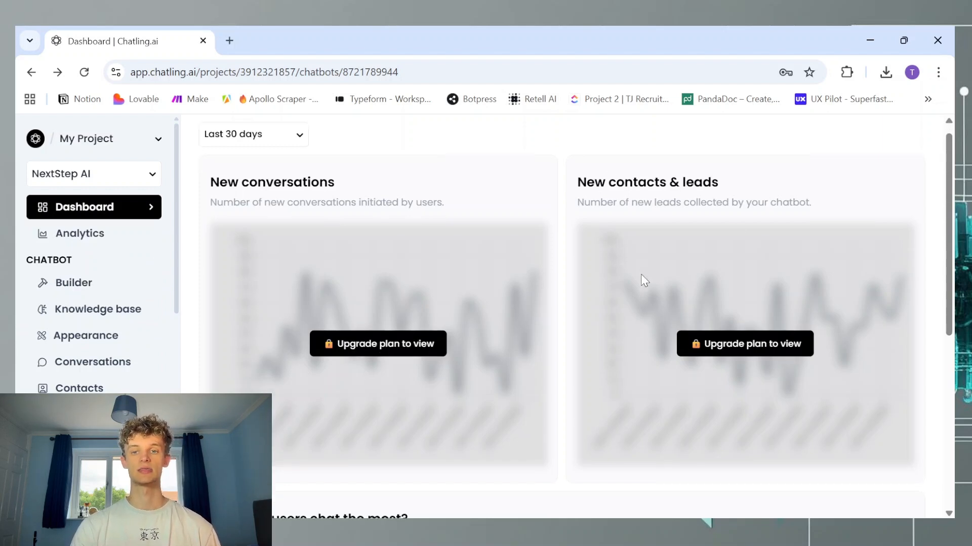
pyautogui.scroll(7, 556, 337)
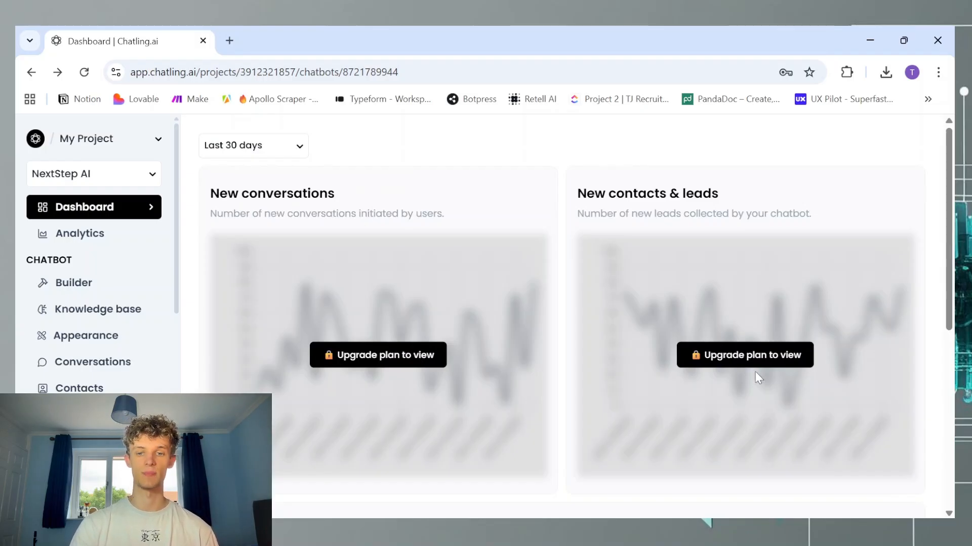
pyautogui.click(123, 367)
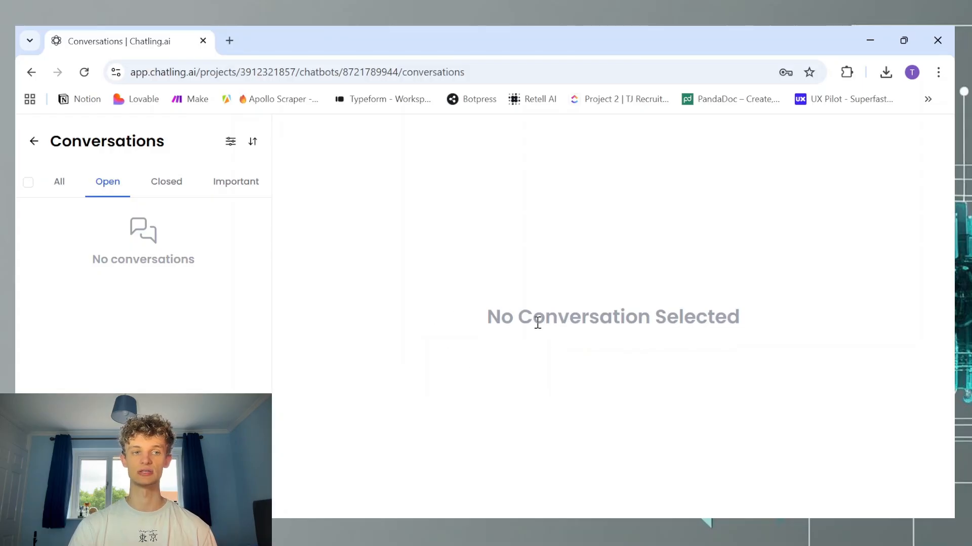
pyautogui.click(33, 141)
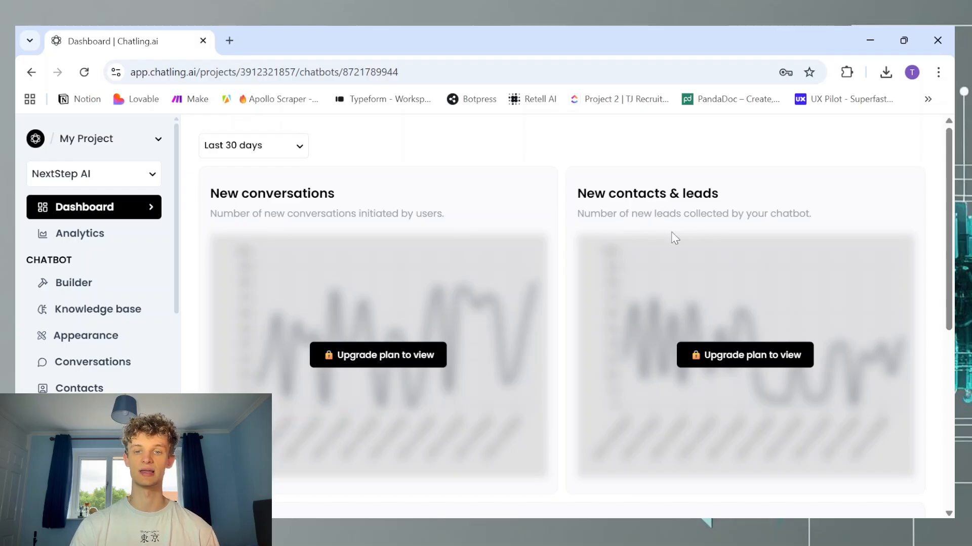
pyautogui.scroll(-1, 562, 314)
pyautogui.scroll(1, 561, 315)
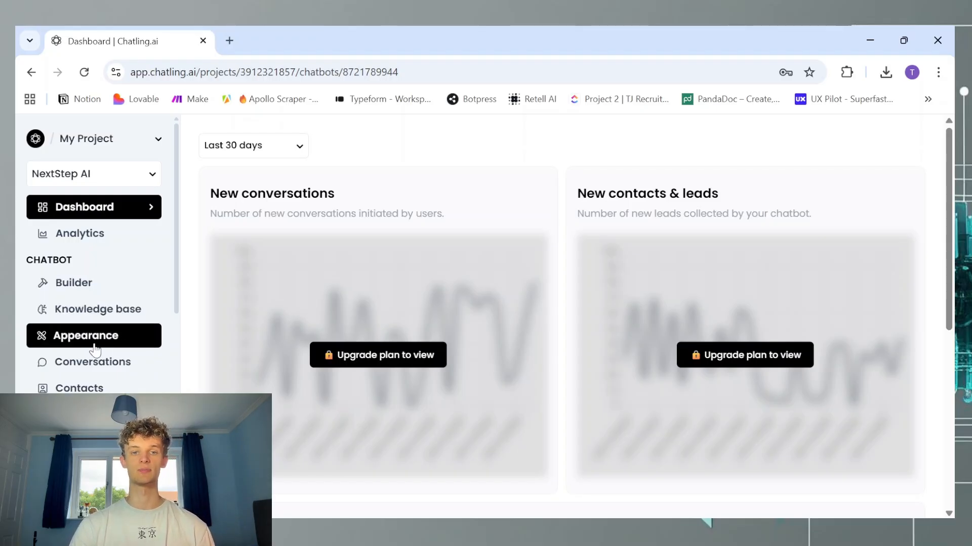
pyautogui.scroll(-2, 95, 354)
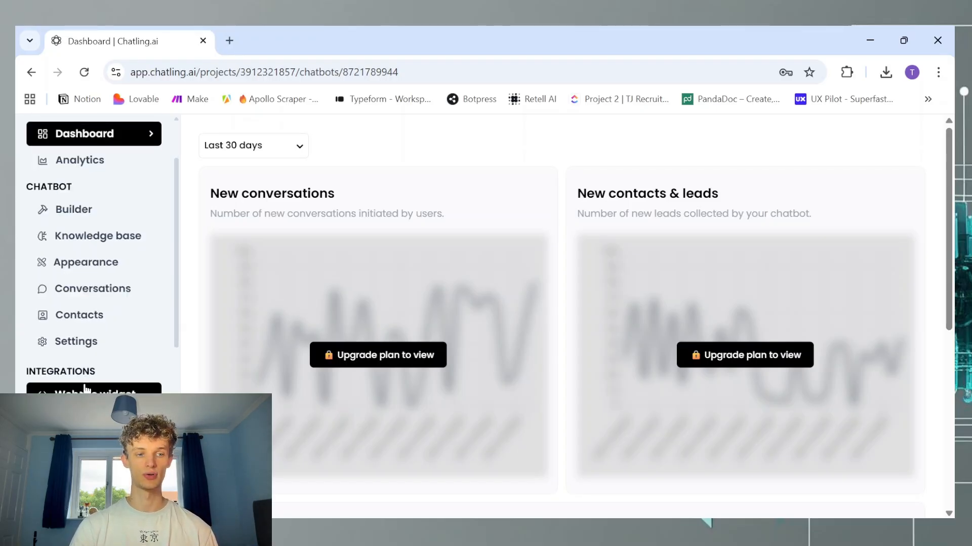
pyautogui.scroll(2, 130, 336)
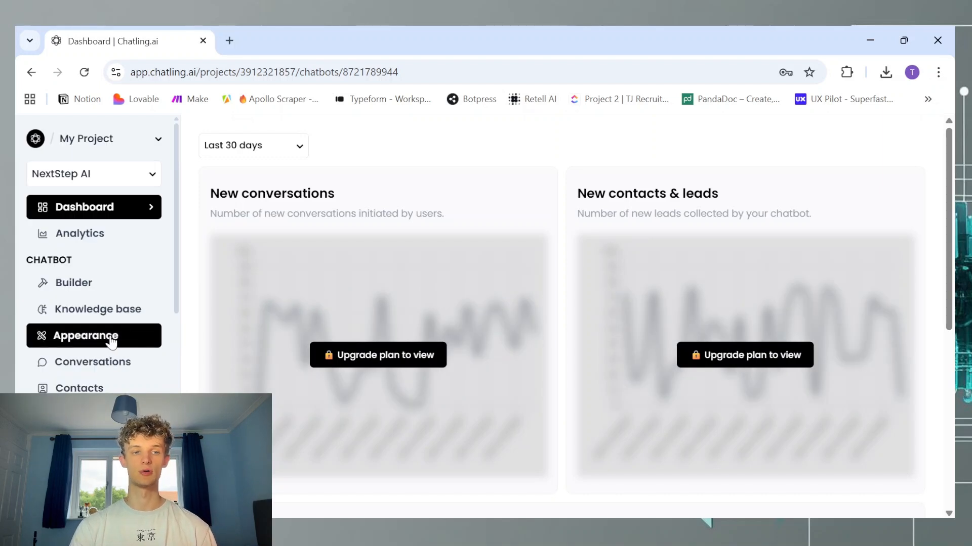
# Open the chatbot's appearance settings and set the primary branding color to teal #0B9FB6.
pyautogui.click(112, 343)
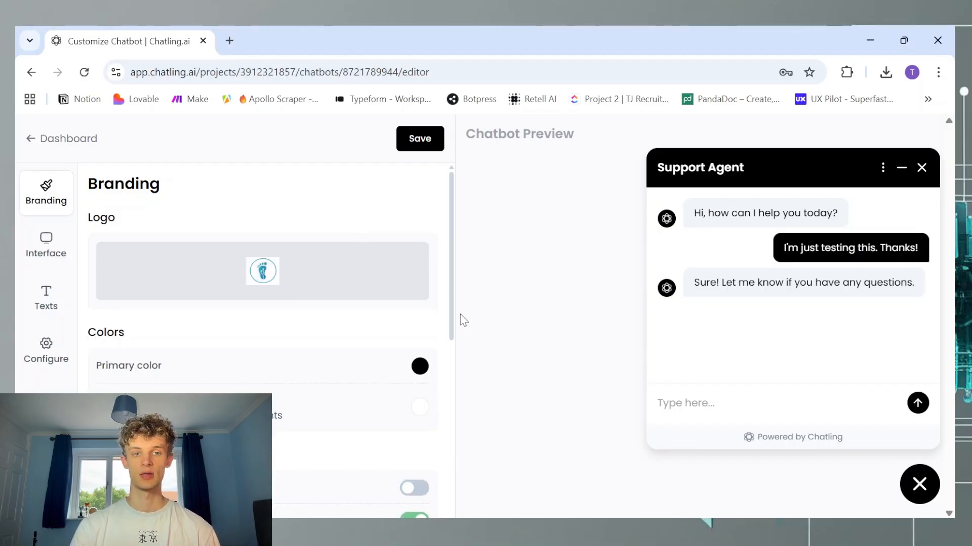
pyautogui.moveTo(267, 306)
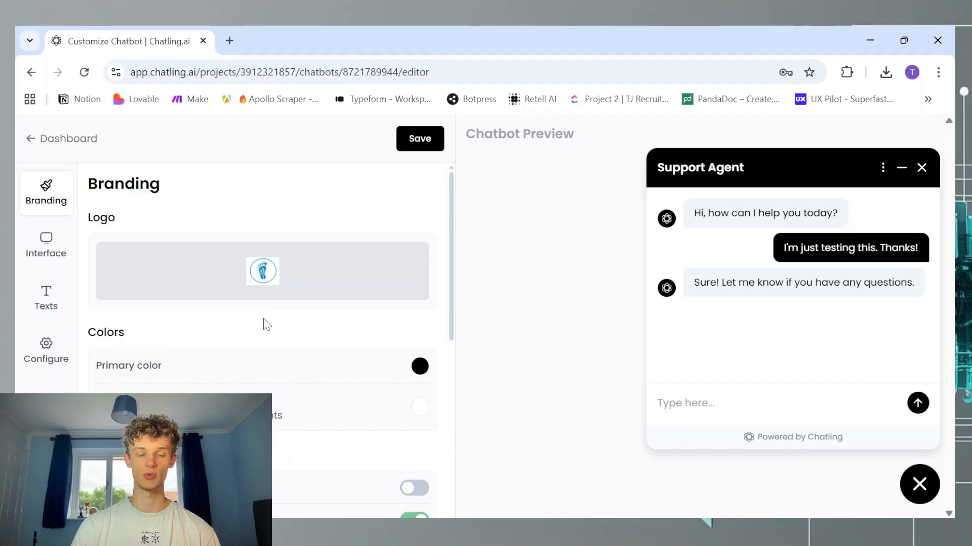
pyautogui.scroll(-1, 182, 355)
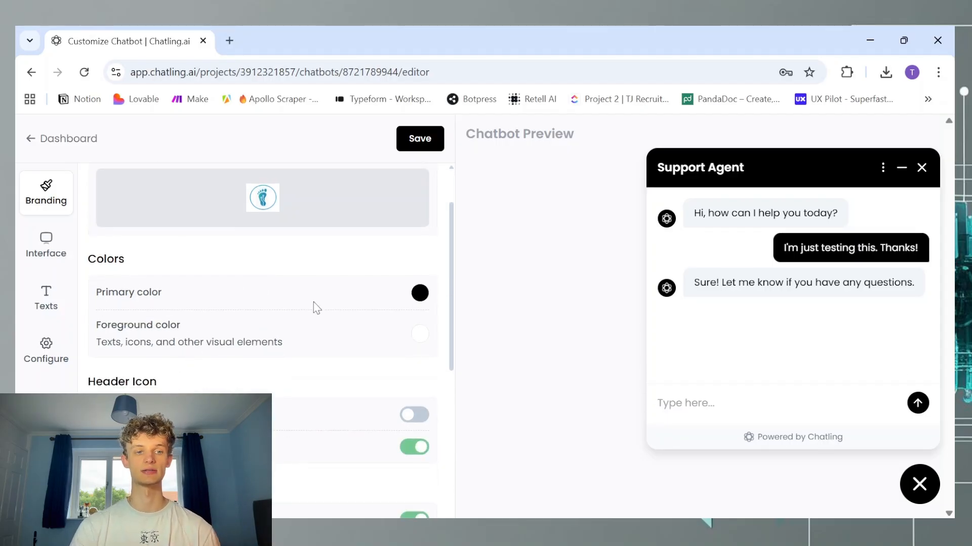
pyautogui.click(421, 296)
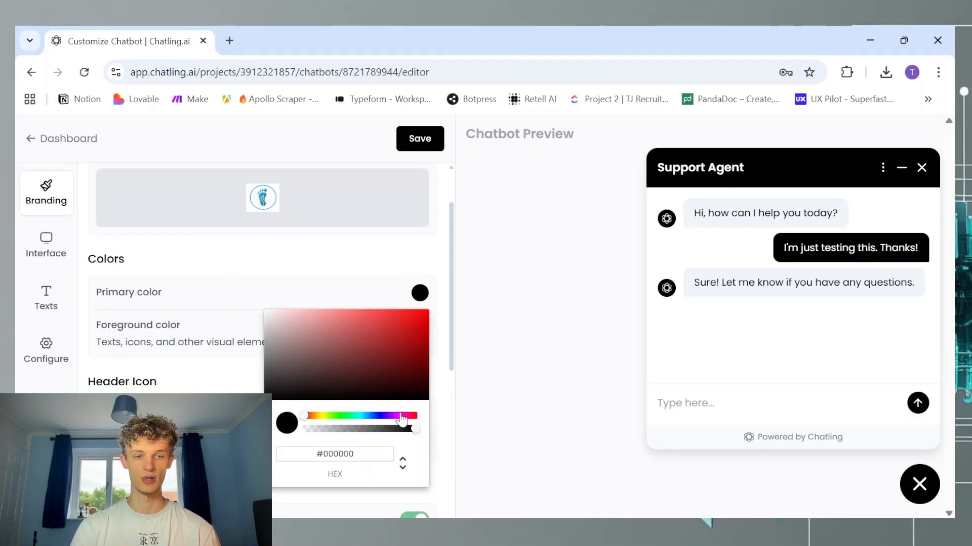
pyautogui.click(362, 416)
pyautogui.moveTo(402, 351); pyautogui.dragTo(421, 341)
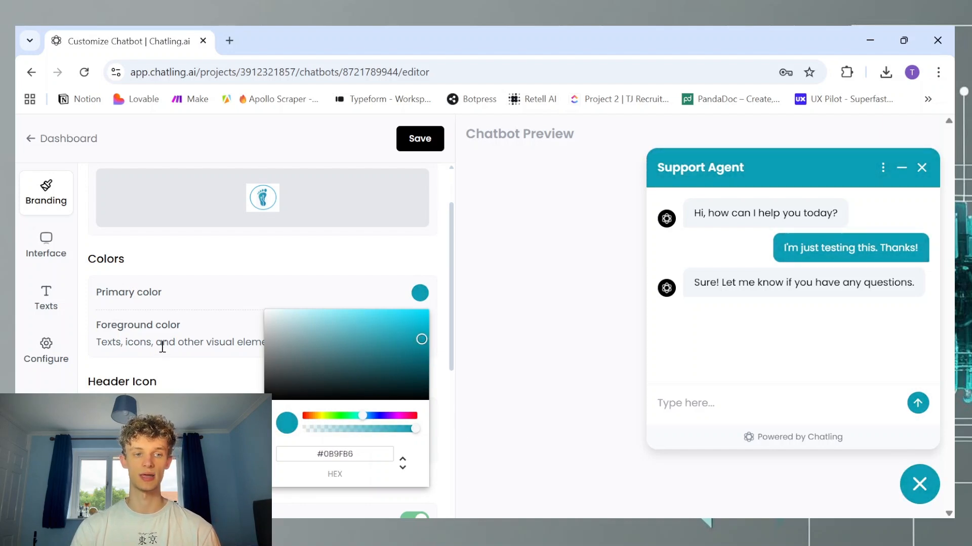
pyautogui.click(246, 363)
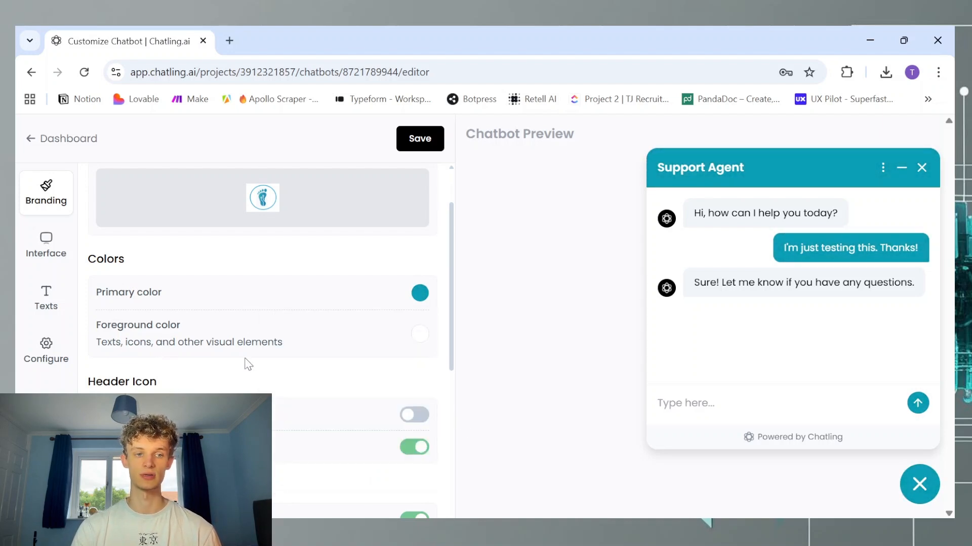
# Try another foreground color for the chatbot's texts and icons and restore white.
pyautogui.click(416, 345)
pyautogui.moveTo(408, 373); pyautogui.dragTo(238, 321)
pyautogui.click(350, 377)
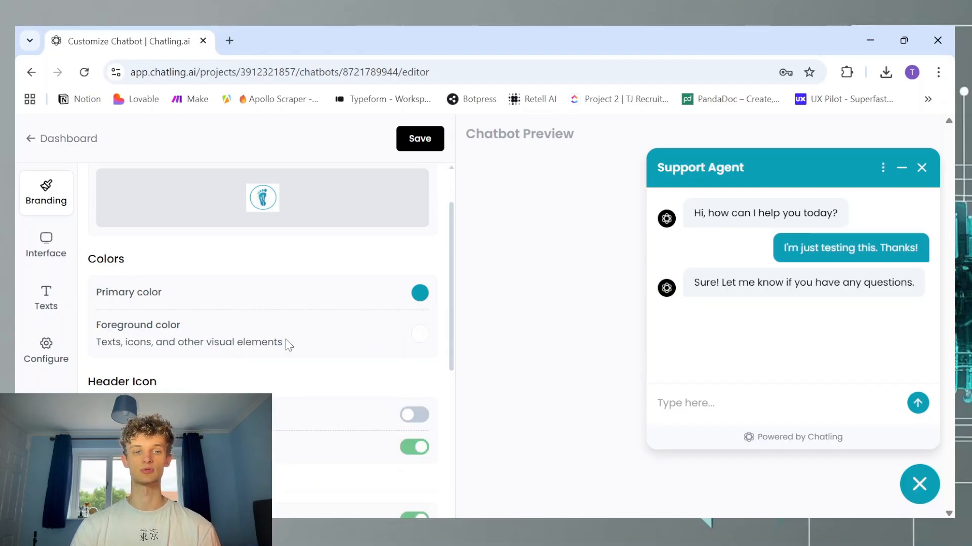
# Show the icon in the chatbot header and use the logo as the bot avatar image.
pyautogui.scroll(-3, 257, 361)
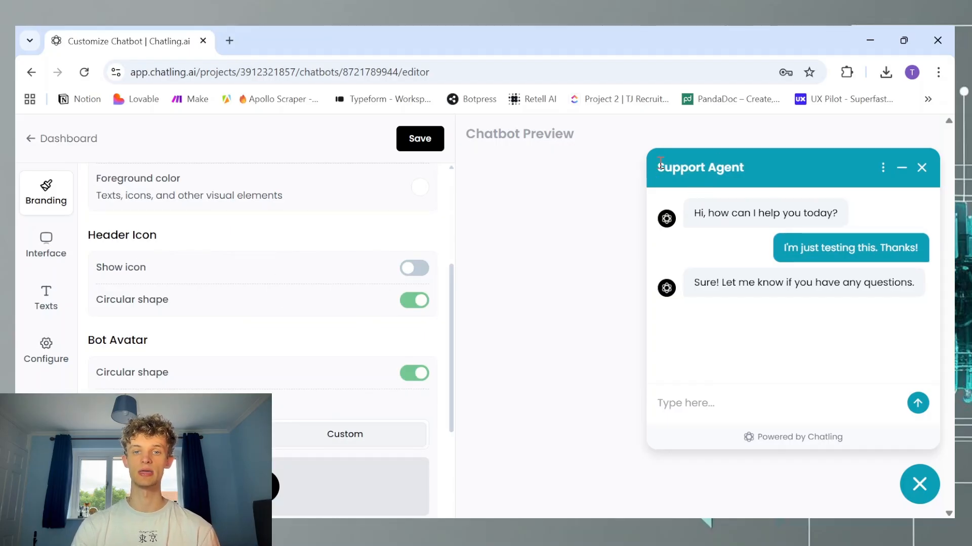
pyautogui.click(403, 274)
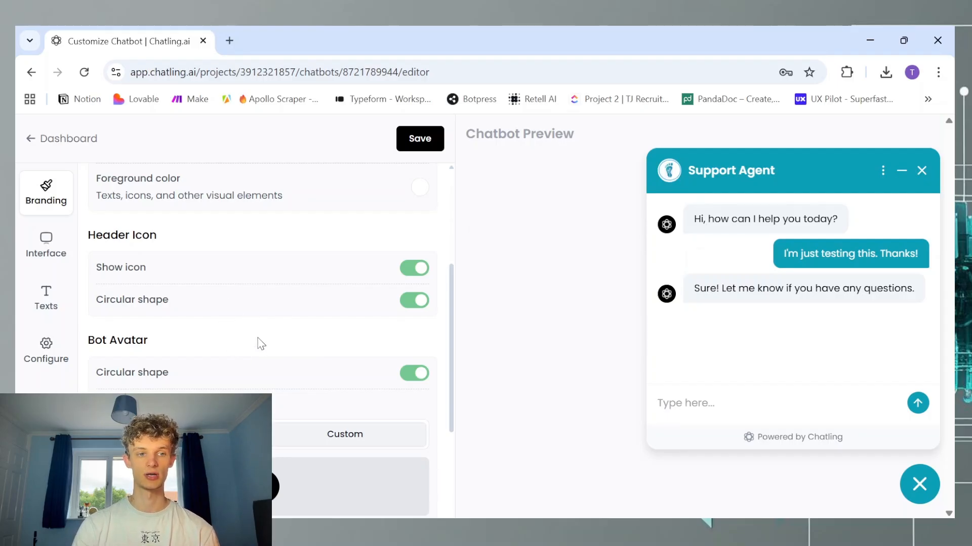
pyautogui.scroll(-2, 259, 343)
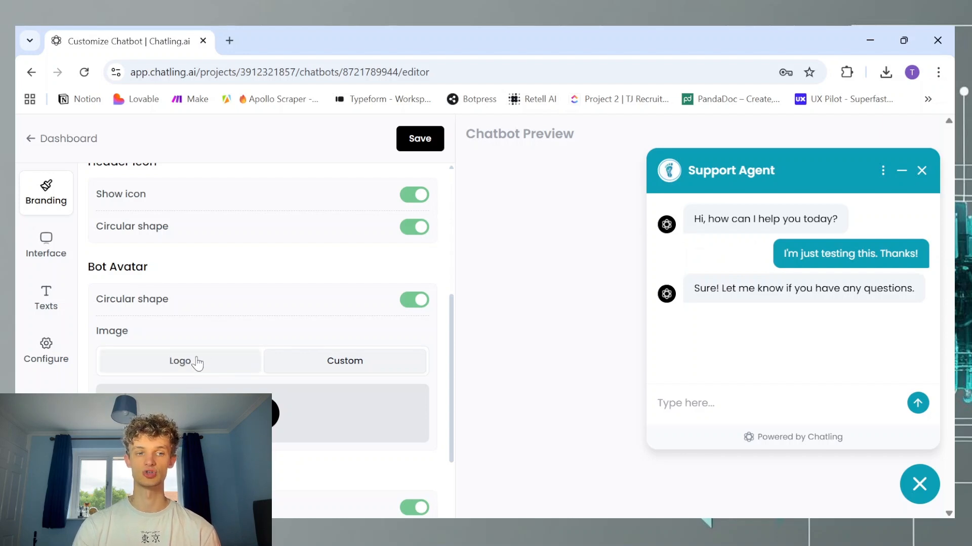
pyautogui.click(177, 369)
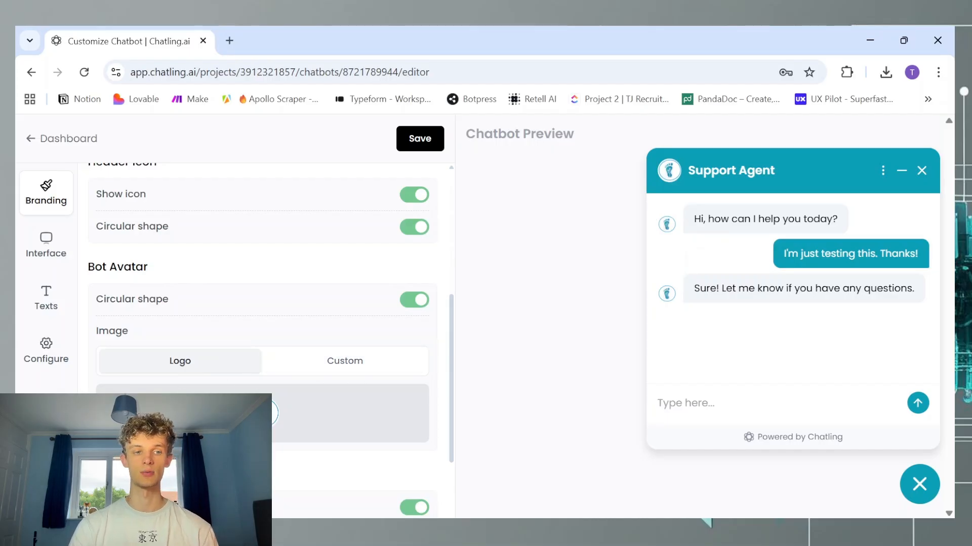
pyautogui.scroll(-3, 223, 373)
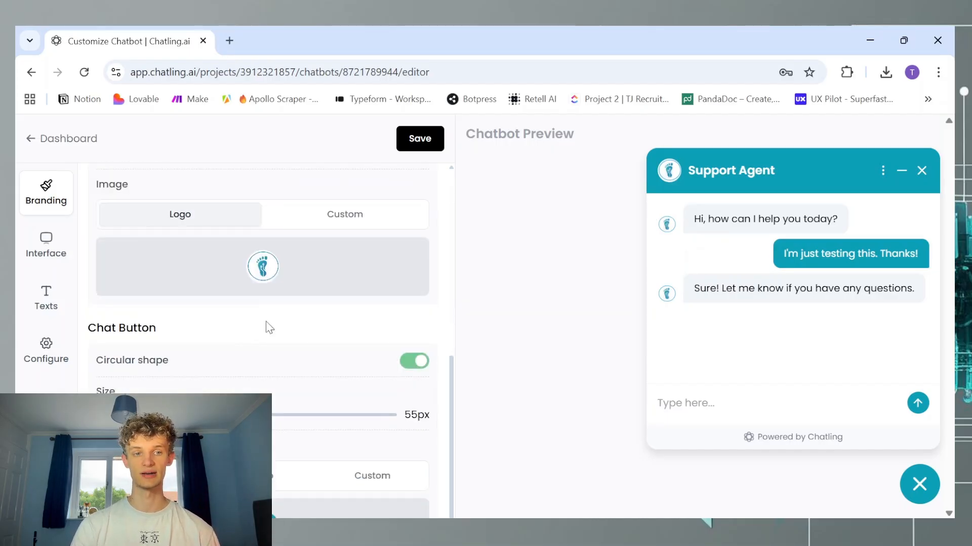
# Close the chat preview window and use the logo as the chat button image.
pyautogui.scroll(-1, 239, 367)
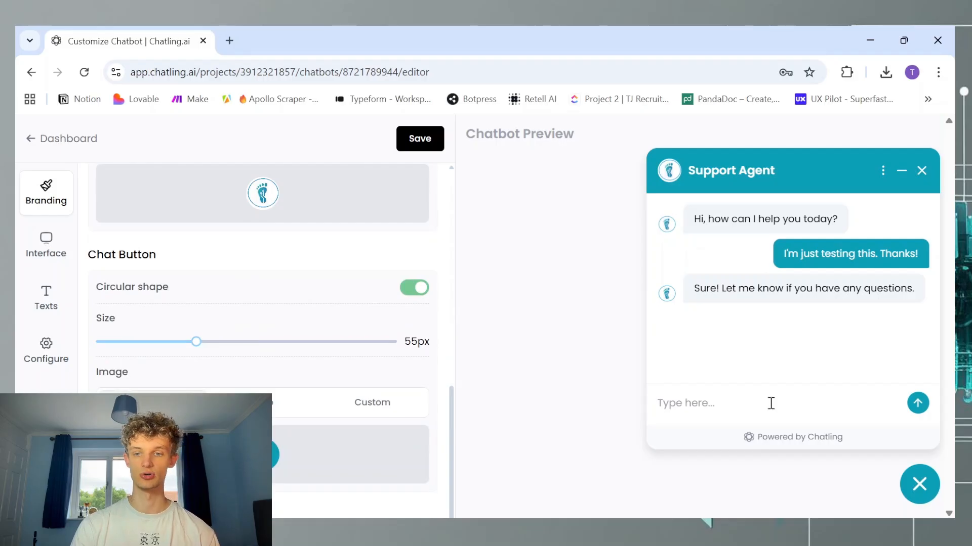
pyautogui.click(920, 488)
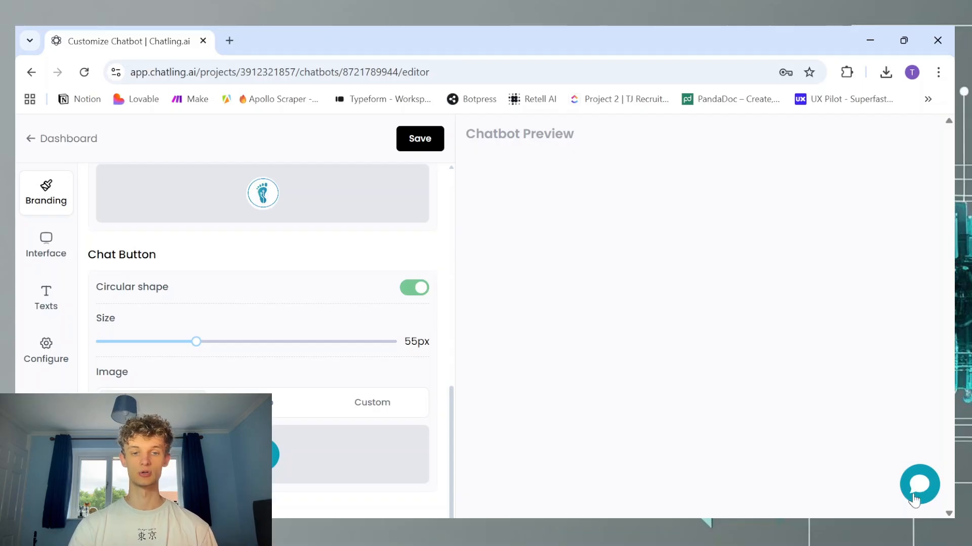
pyautogui.click(300, 414)
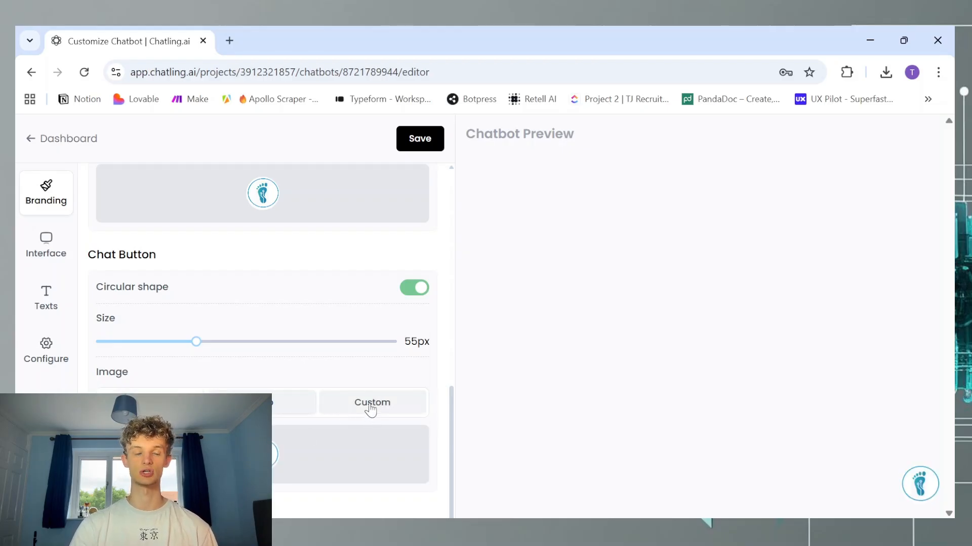
# Try another desktop chat width, return it to 400px, and look over the widget language and position settings.
pyautogui.click(45, 248)
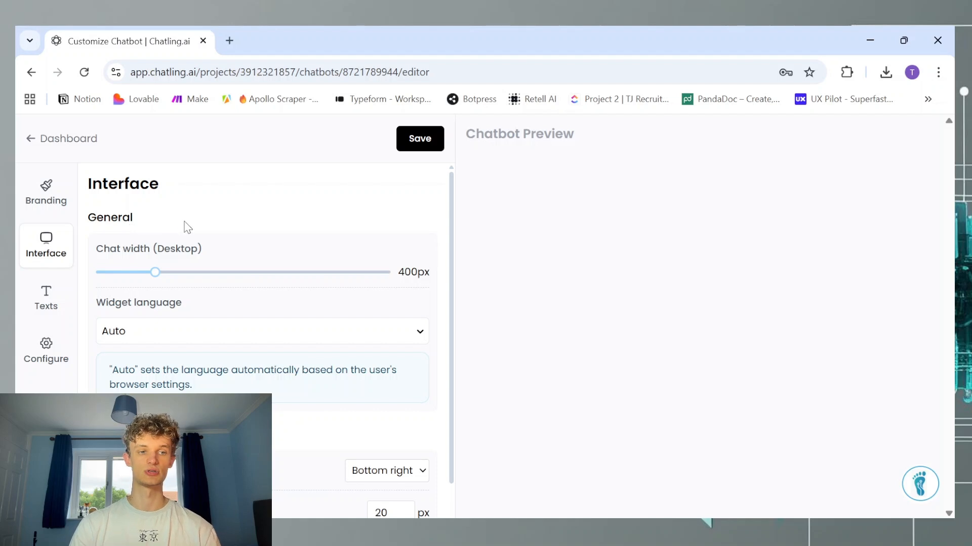
pyautogui.click(932, 483)
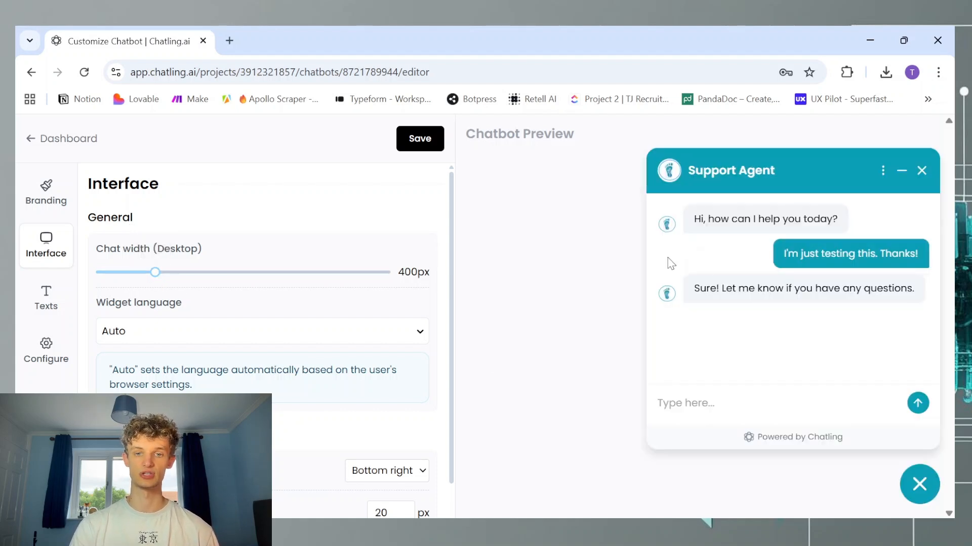
pyautogui.moveTo(155, 272)
pyautogui.mouseDown()
pyautogui.moveTo(434, 293)
pyautogui.moveTo(152, 275)
pyautogui.mouseUp()
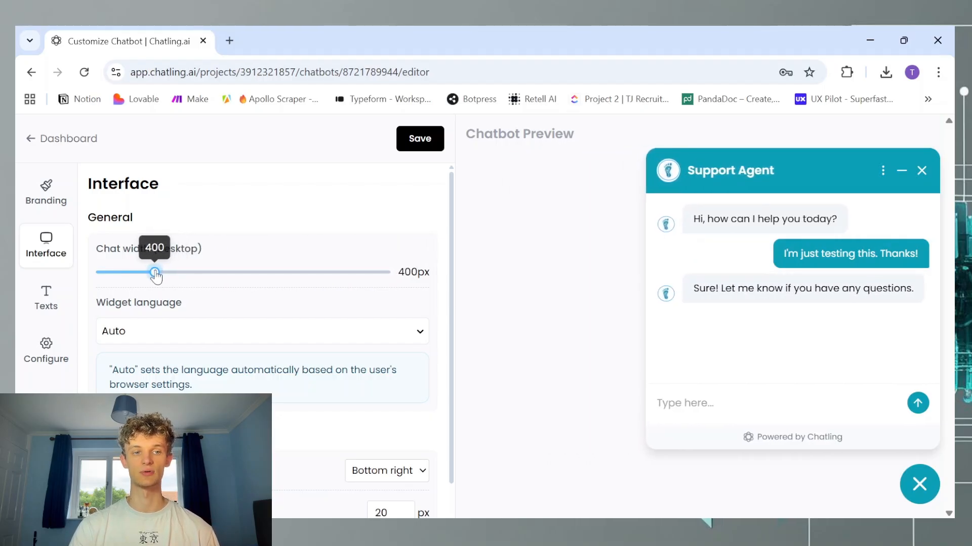
pyautogui.scroll(-2, 212, 351)
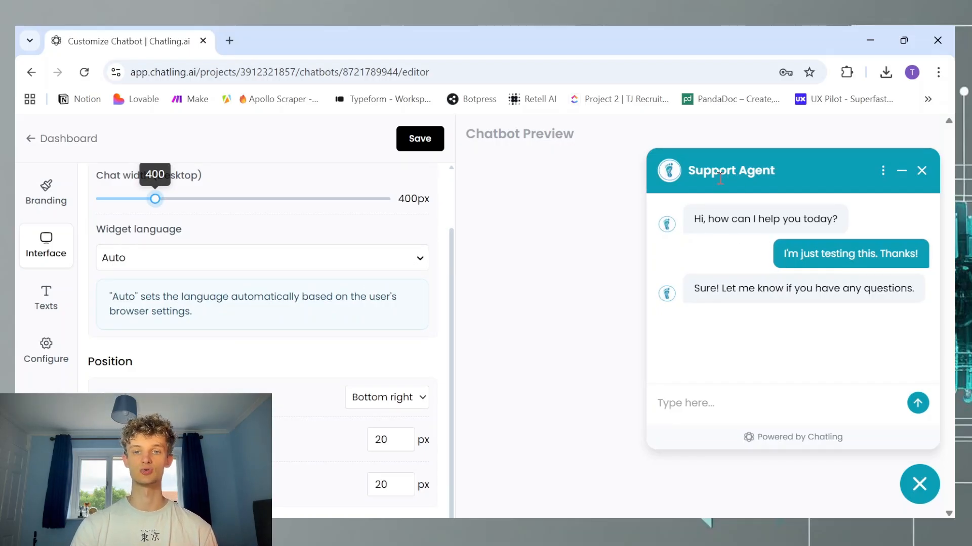
pyautogui.scroll(-1, 197, 324)
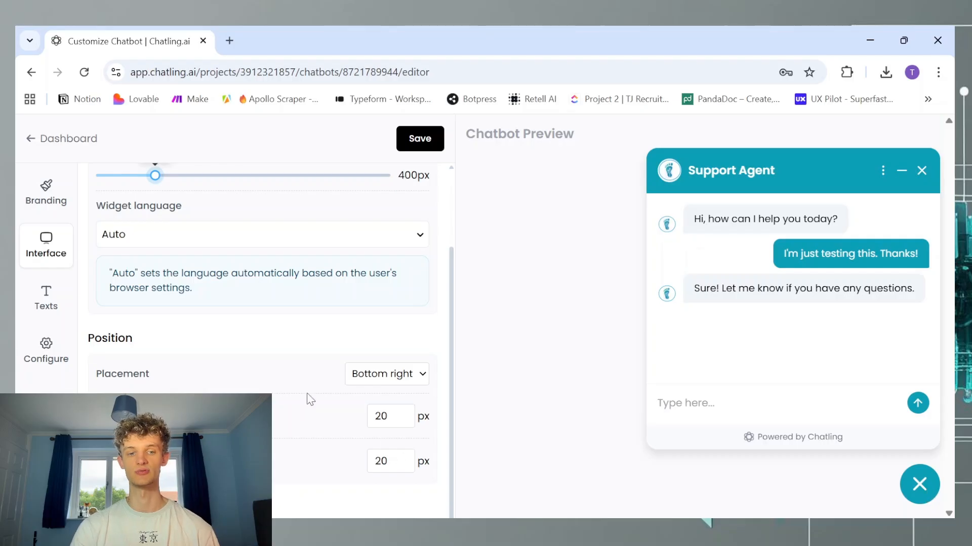
# Set the chatbot's header title to "NextStep AI Assistant".
pyautogui.click(60, 307)
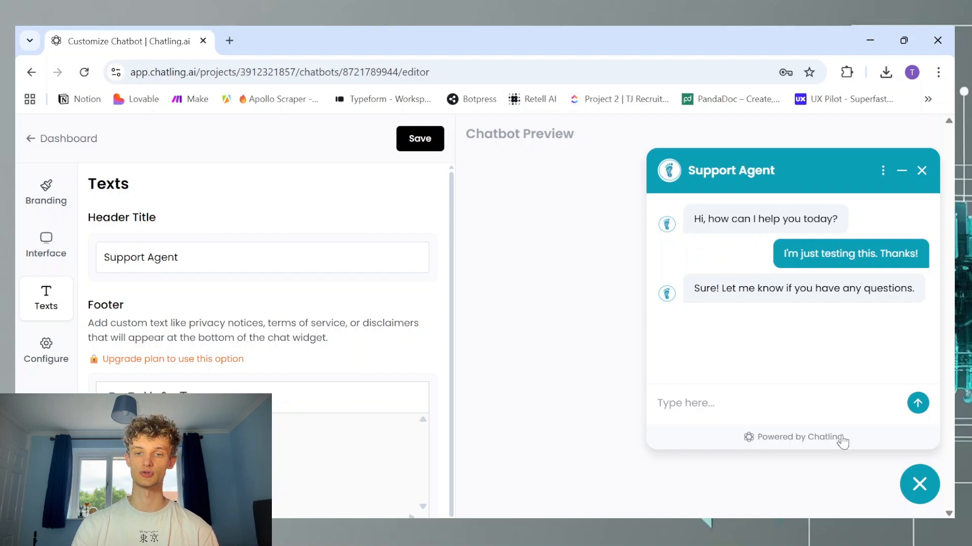
pyautogui.moveTo(254, 264); pyautogui.dragTo(45, 238)
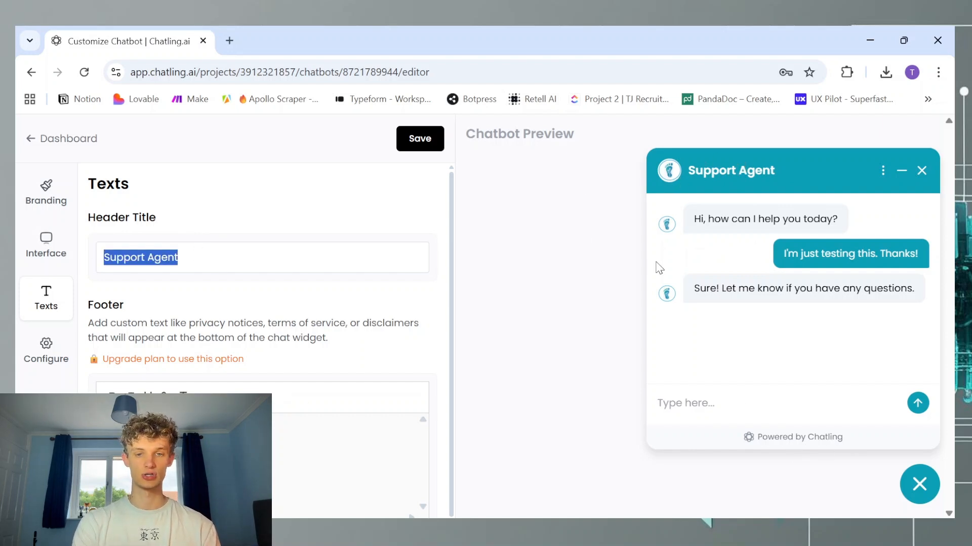
pyautogui.write('Ne')
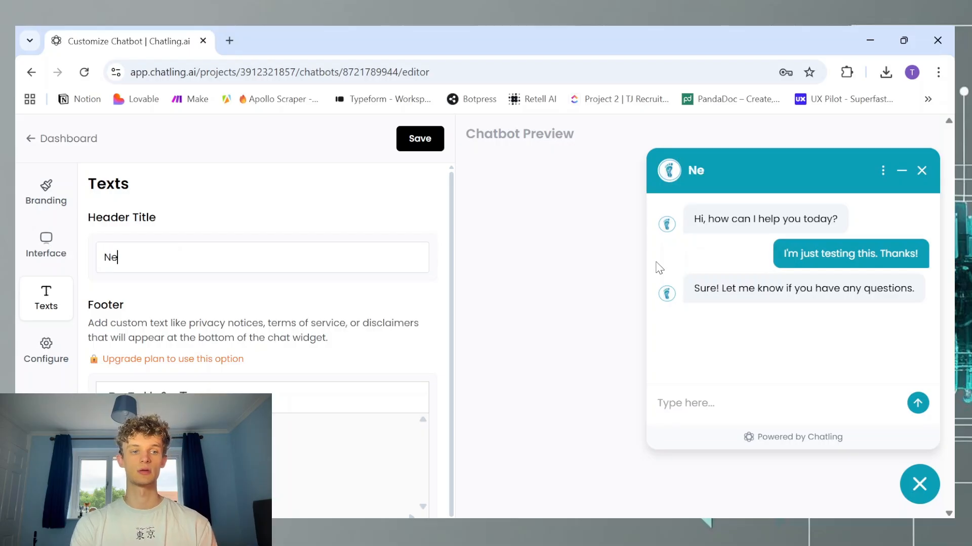
pyautogui.write('xtStepAI ')
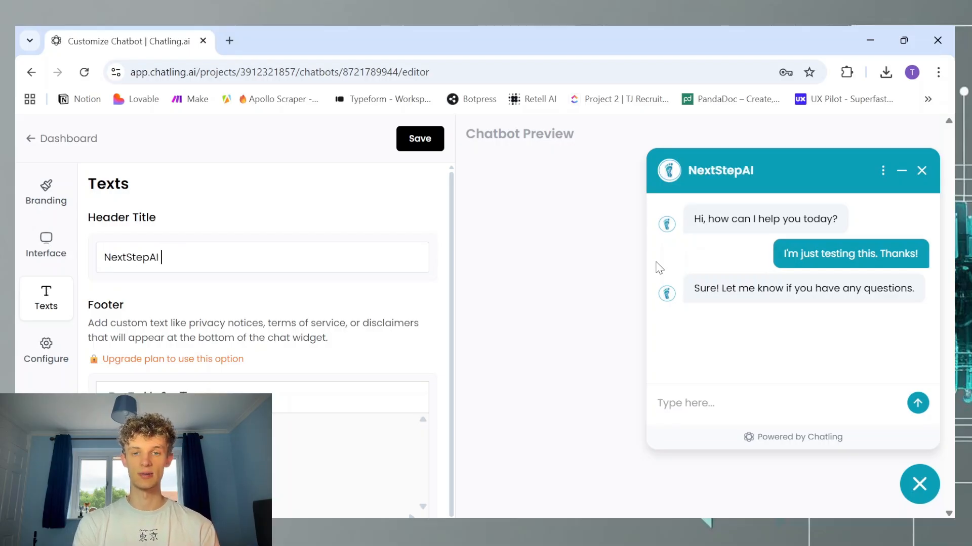
pyautogui.write('Assistant')
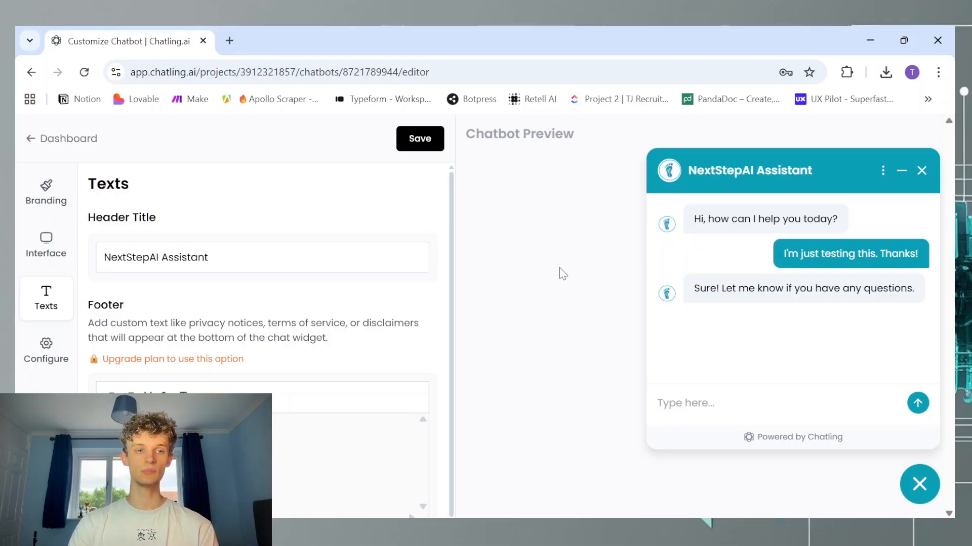
pyautogui.click(153, 258)
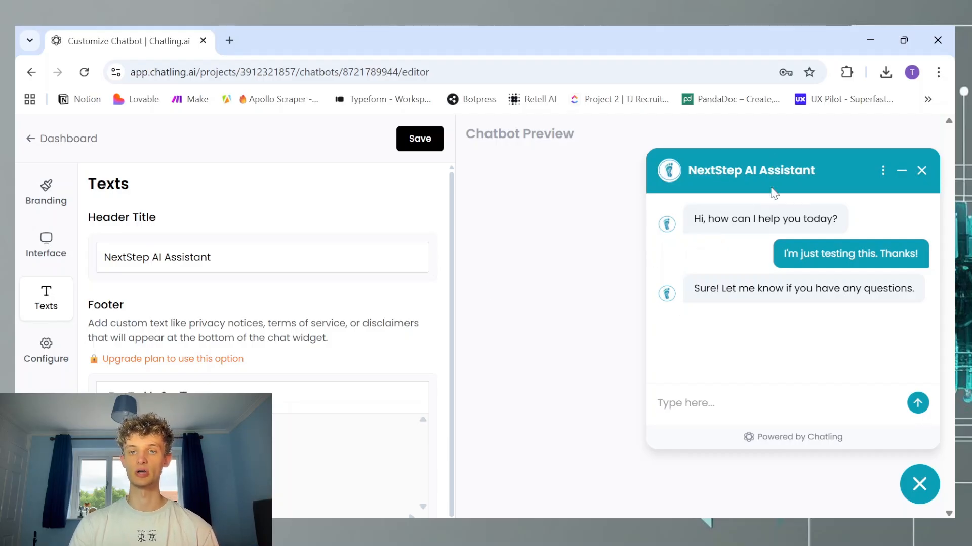
# Open the chatbot's configuration settings and try displaying ratings for AI responses, switching the option off again.
pyautogui.click(46, 350)
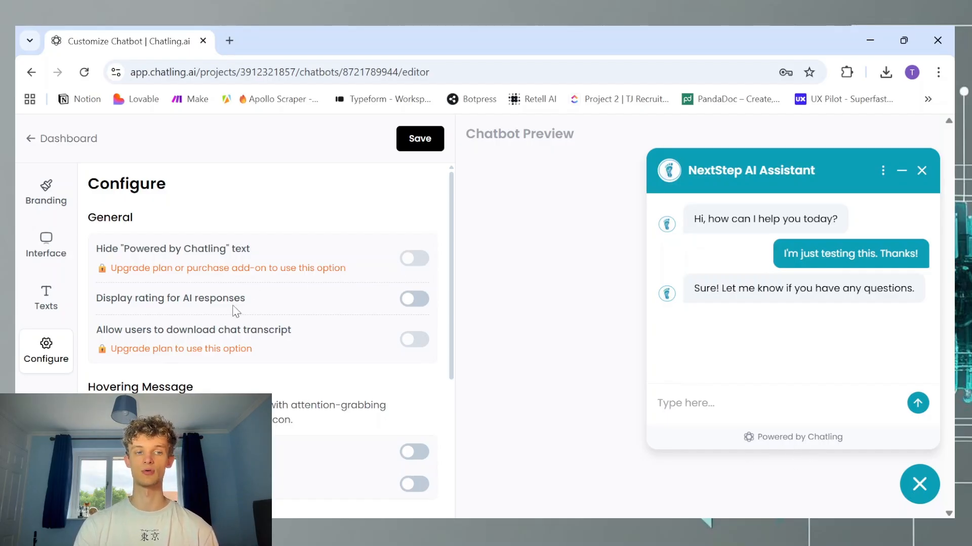
pyautogui.scroll(-2, 283, 315)
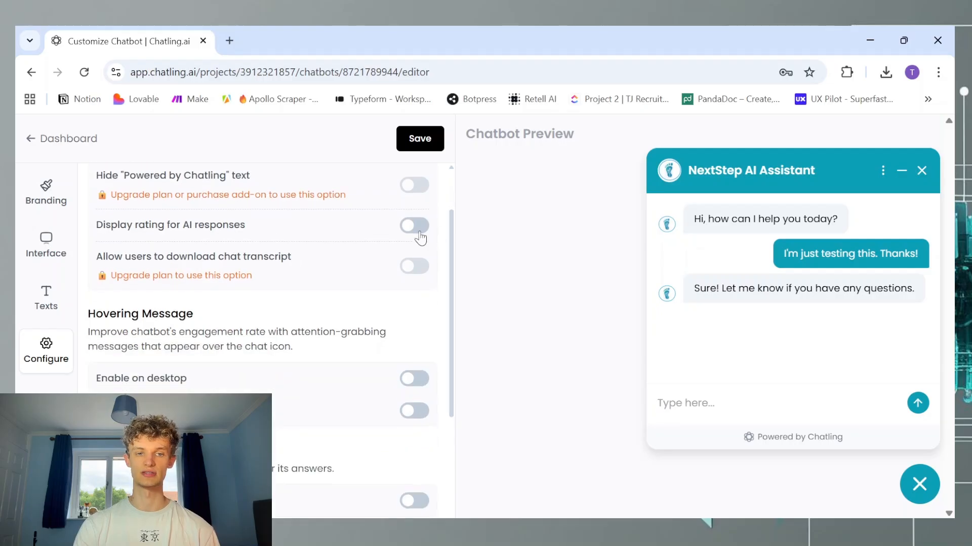
pyautogui.click(418, 232)
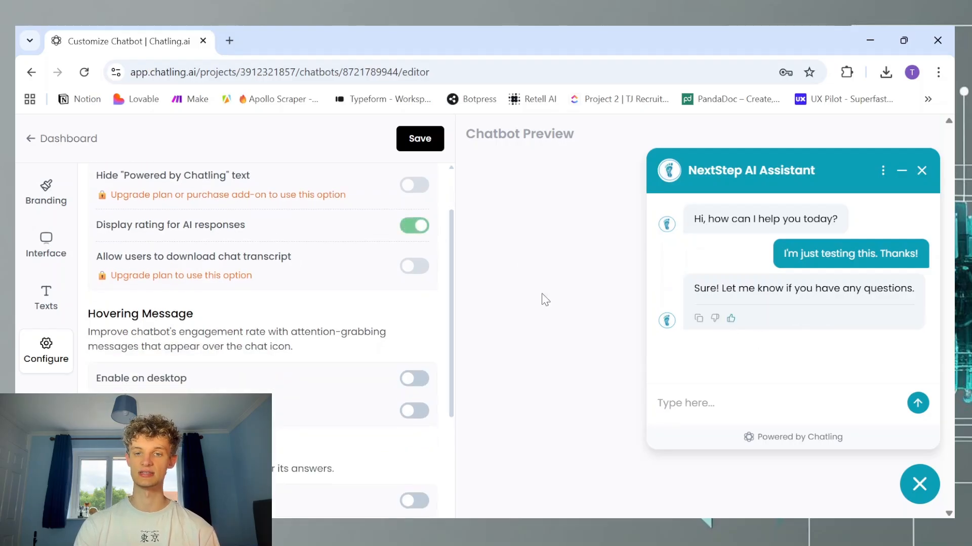
pyautogui.click(413, 227)
# Enable the hovering message on desktop with a delay of 3 seconds and its frequency set to Always.
pyautogui.scroll(-2, 252, 343)
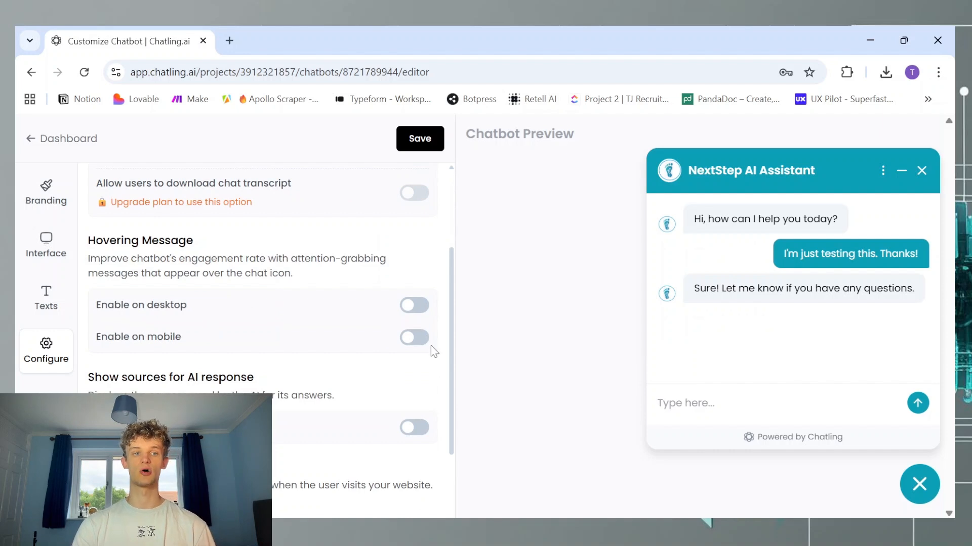
pyautogui.click(413, 305)
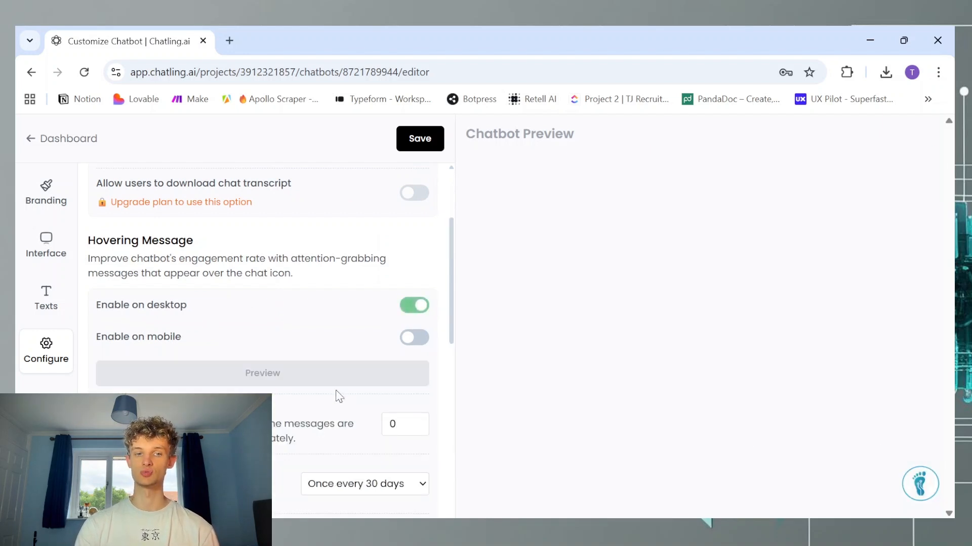
pyautogui.scroll(-4, 253, 379)
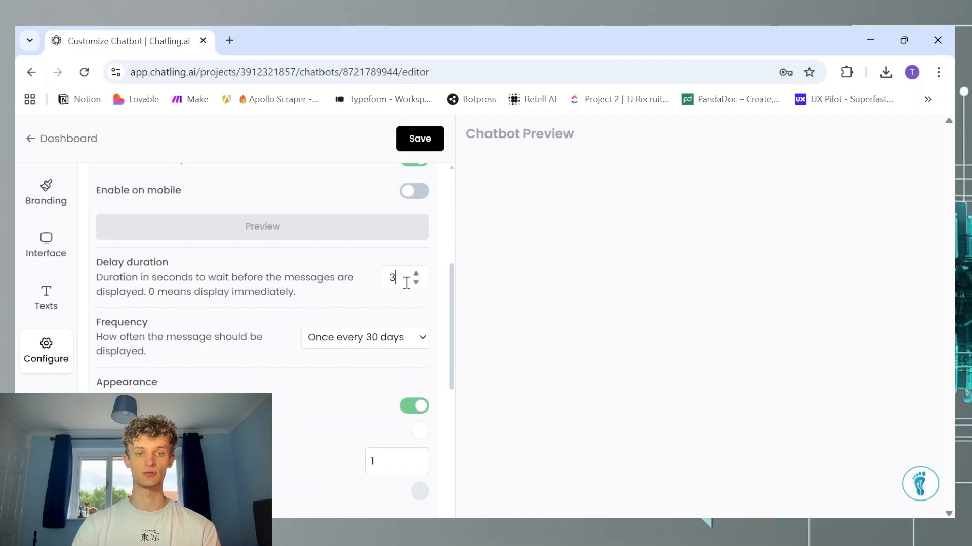
pyautogui.scroll(-6, 360, 400)
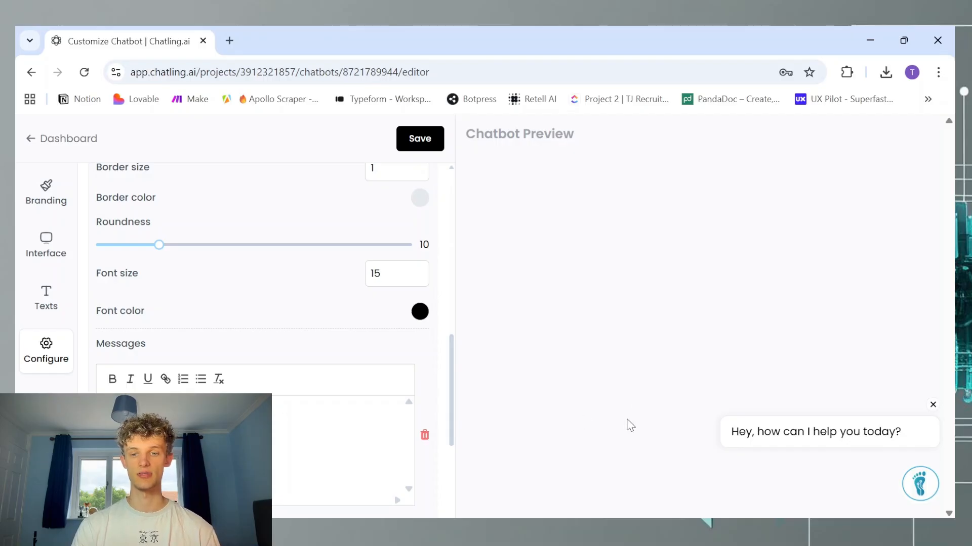
# Change the hovering message's font color to blue #0A7BD7.
pyautogui.click(420, 313)
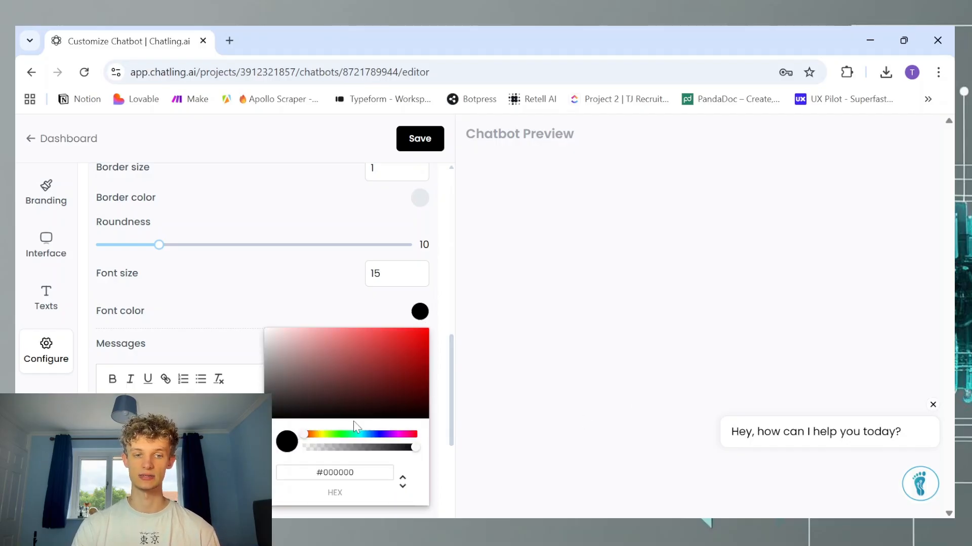
pyautogui.click(368, 435)
pyautogui.moveTo(407, 360); pyautogui.dragTo(423, 349)
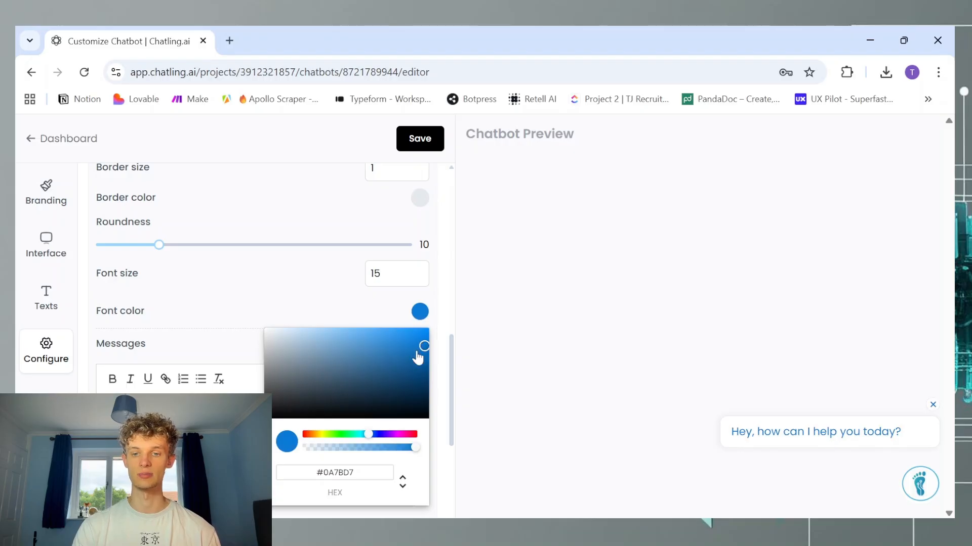
# Try another background color for the hovering message and bring it back to white.
pyautogui.scroll(3, 264, 287)
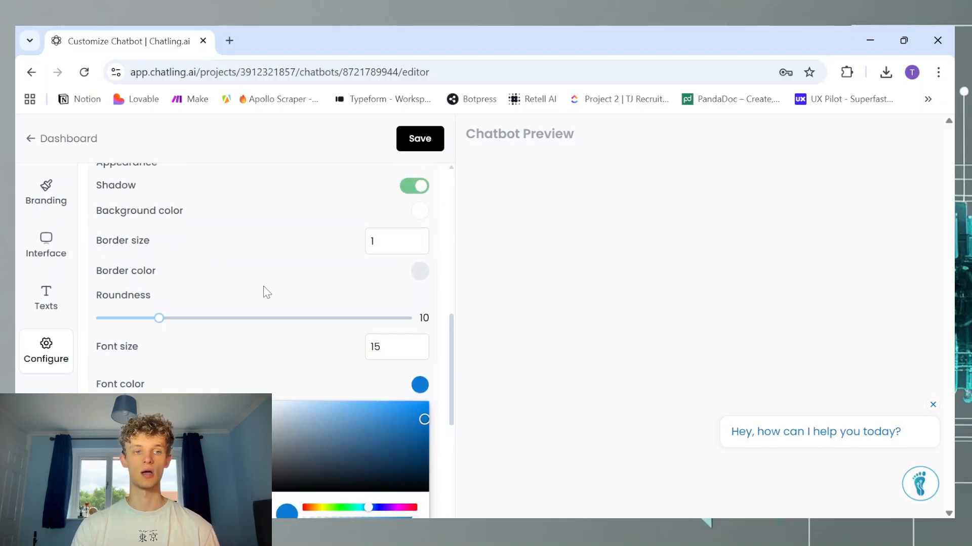
pyautogui.click(420, 285)
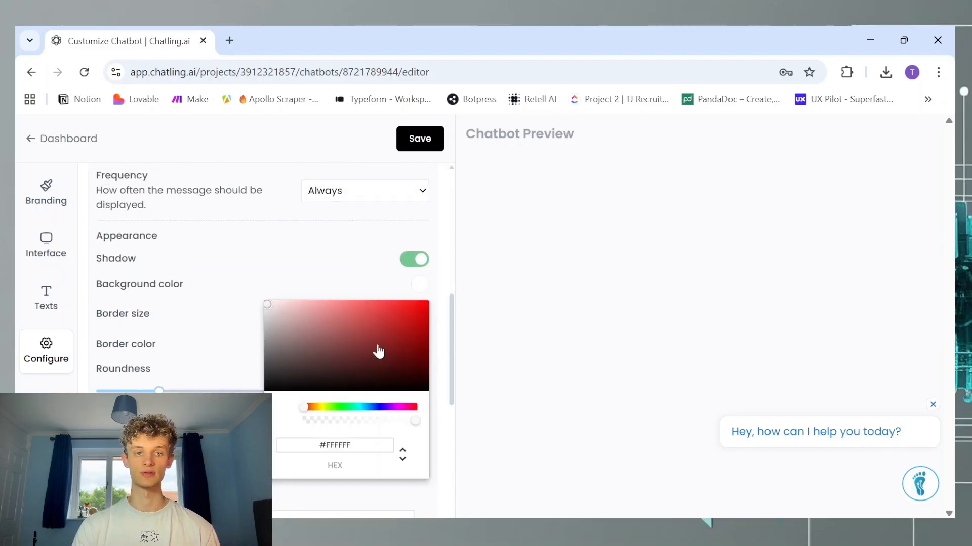
pyautogui.click(360, 407)
pyautogui.moveTo(420, 314); pyautogui.dragTo(274, 303)
pyautogui.tripleClick(205, 281)
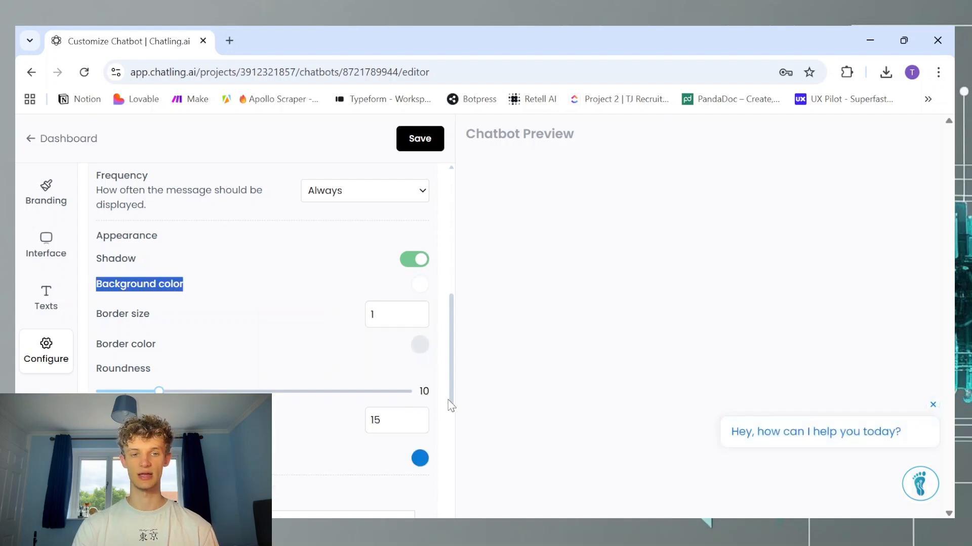
pyautogui.click(514, 399)
# Examine the AI response sources and auto-open chat options, the reopened chat preview and the footer text settings.
pyautogui.scroll(-9, 157, 349)
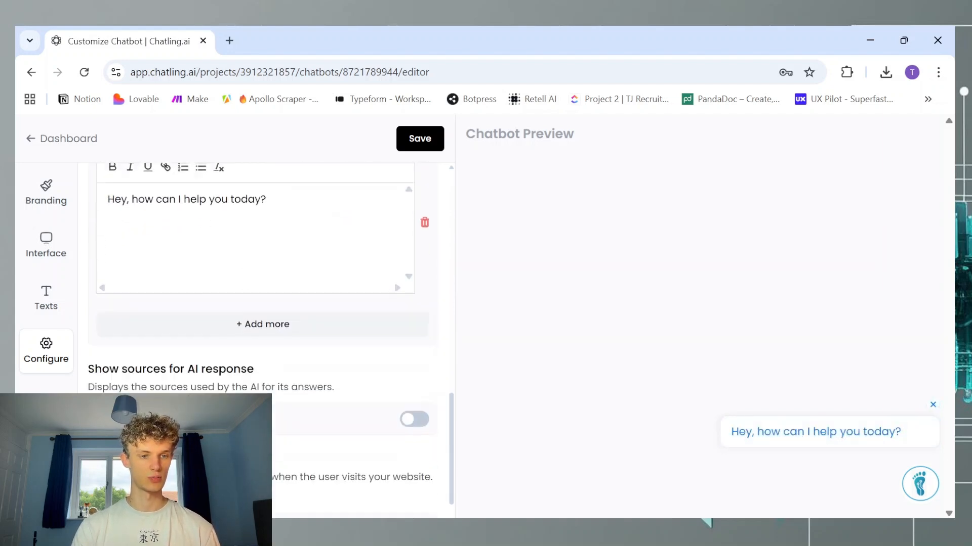
pyautogui.scroll(-1, 150, 351)
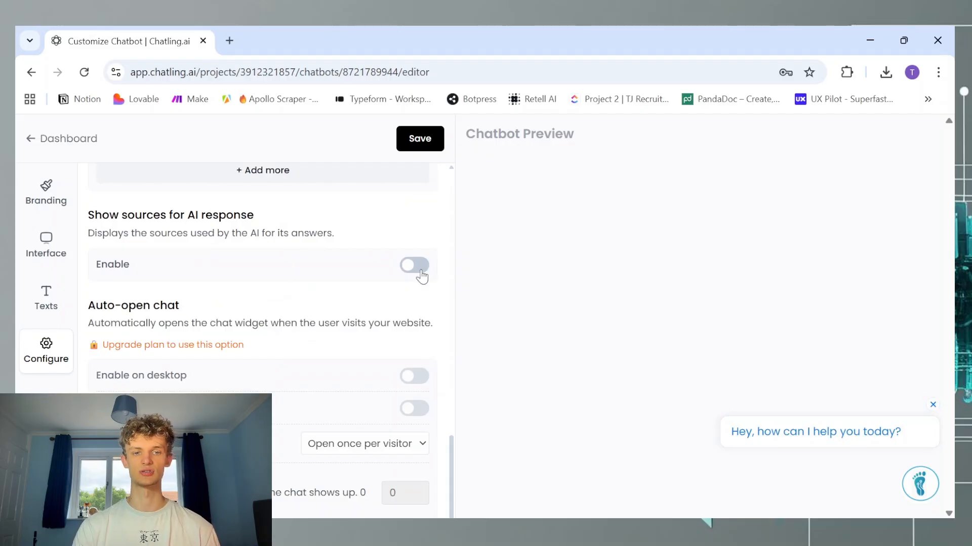
pyautogui.scroll(-1, 253, 332)
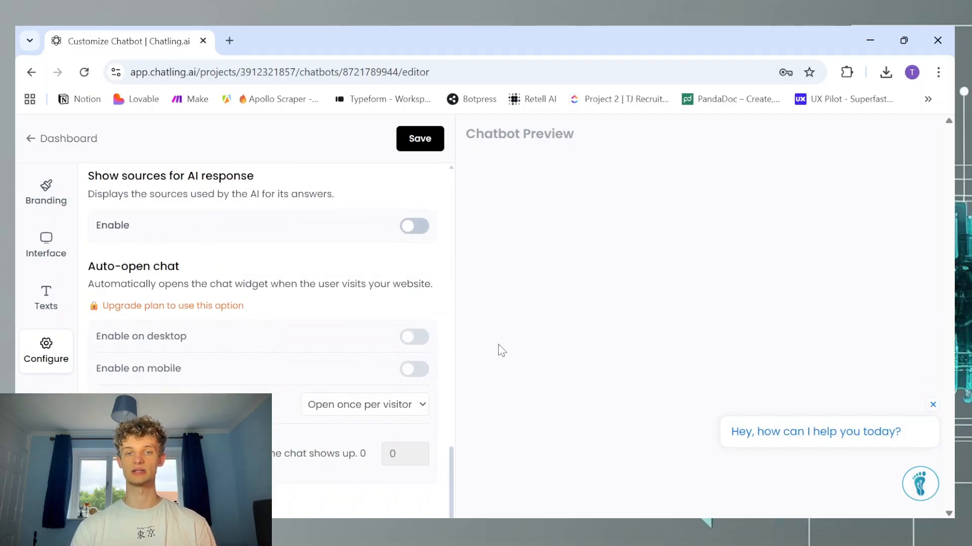
pyautogui.click(920, 486)
pyautogui.scroll(1, 279, 336)
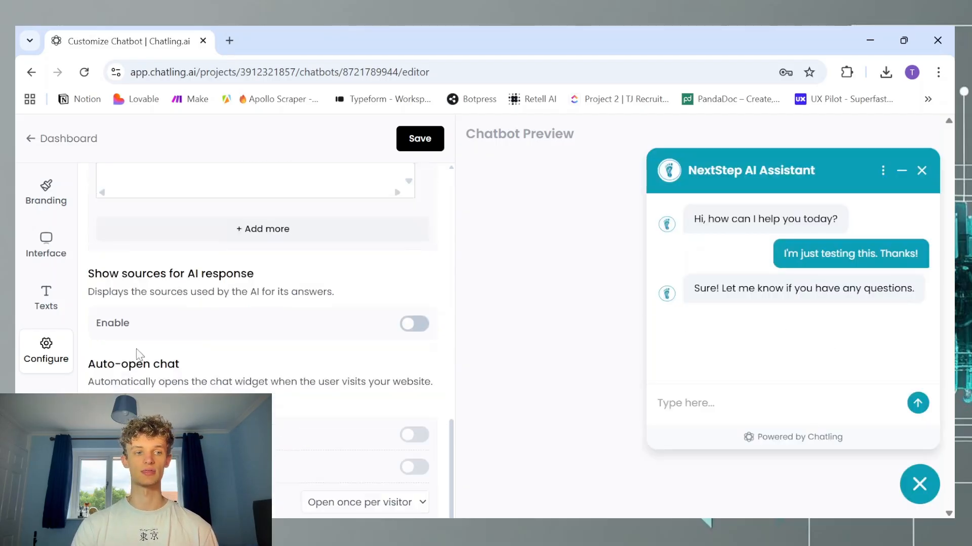
pyautogui.click(39, 308)
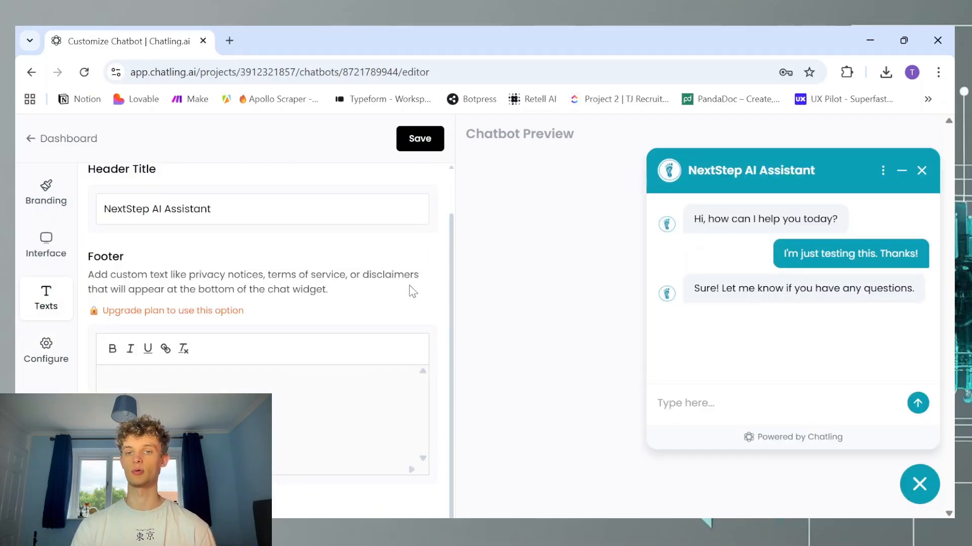
# Leave the appearance editor, open the chatbot's builder and add a Text message block to the canvas.
pyautogui.click(68, 138)
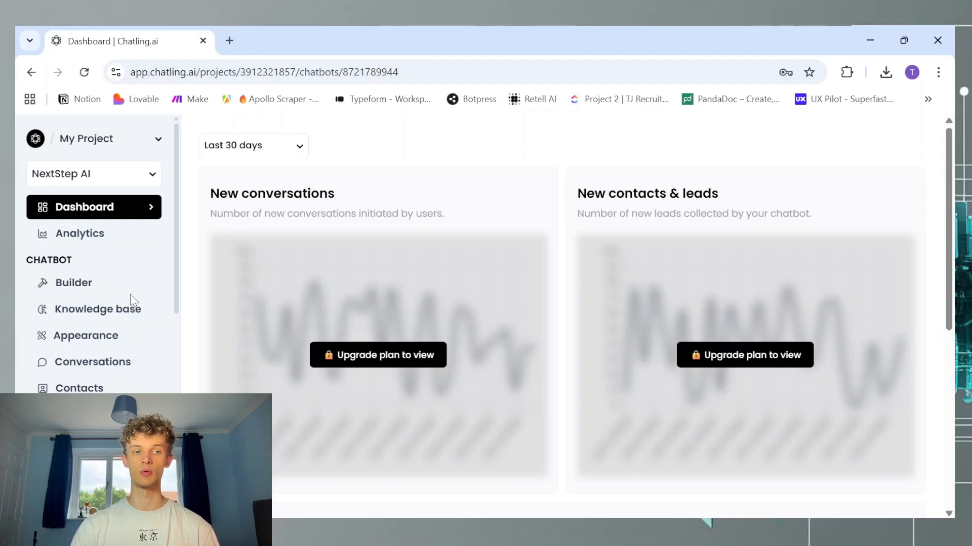
pyautogui.click(98, 293)
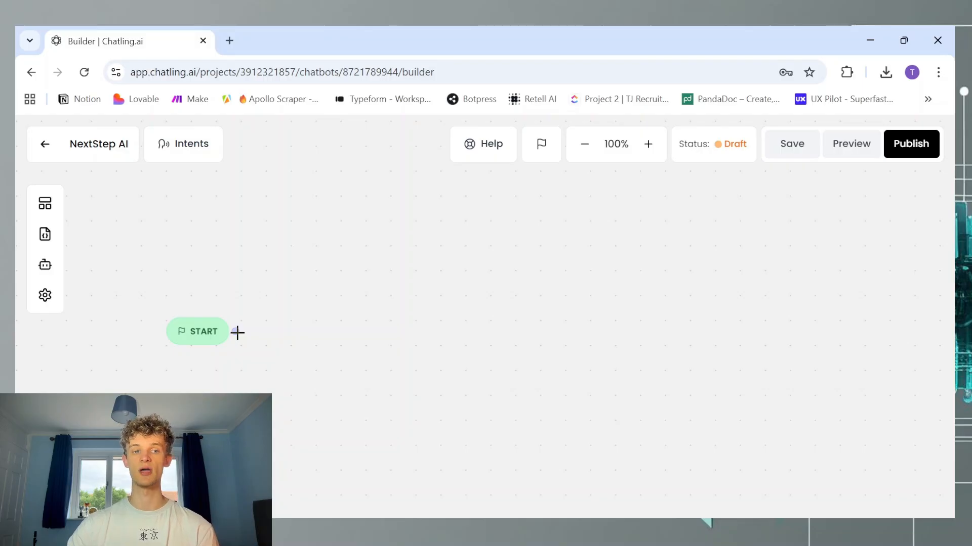
pyautogui.click(45, 205)
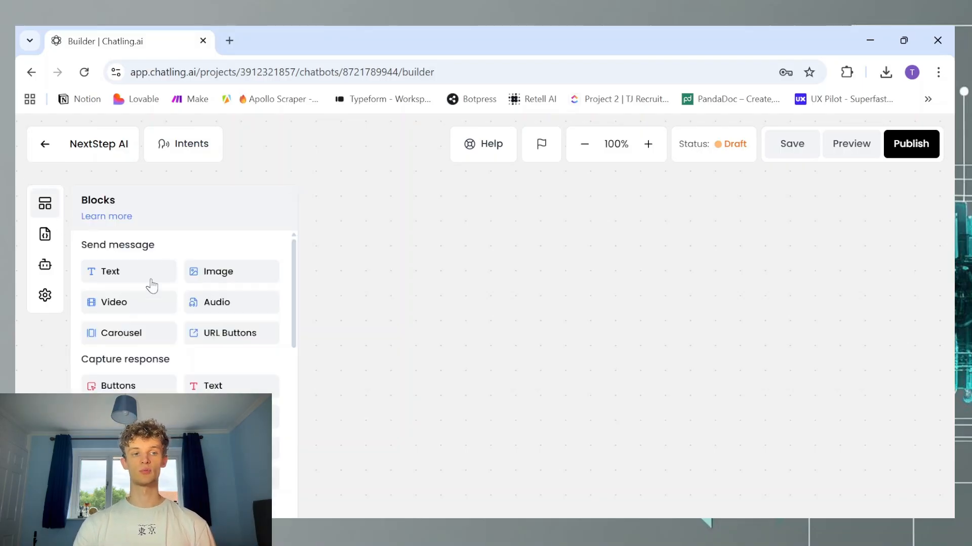
pyautogui.moveTo(130, 274); pyautogui.dragTo(387, 326)
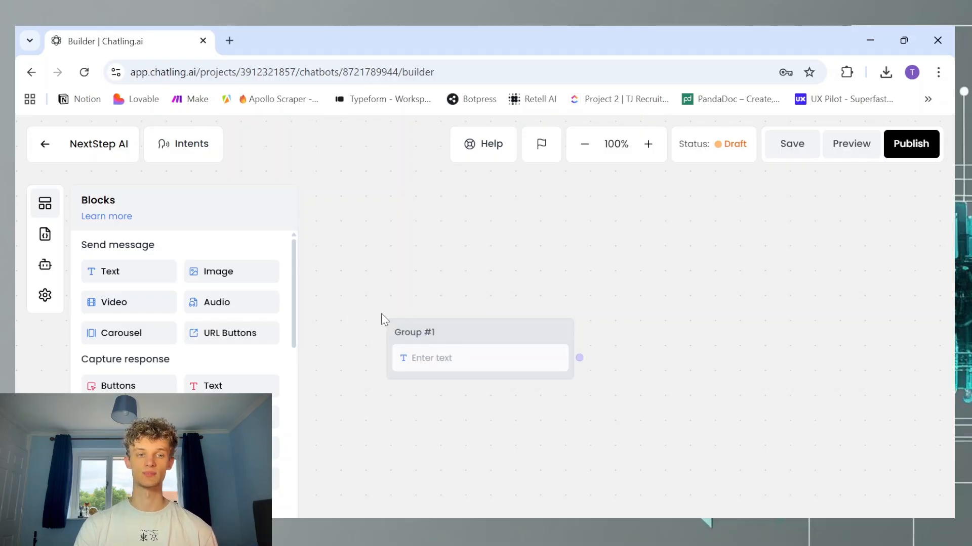
# Place the new Text message group beside the START node and connect START to it.
pyautogui.moveTo(378, 283); pyautogui.dragTo(480, 253)
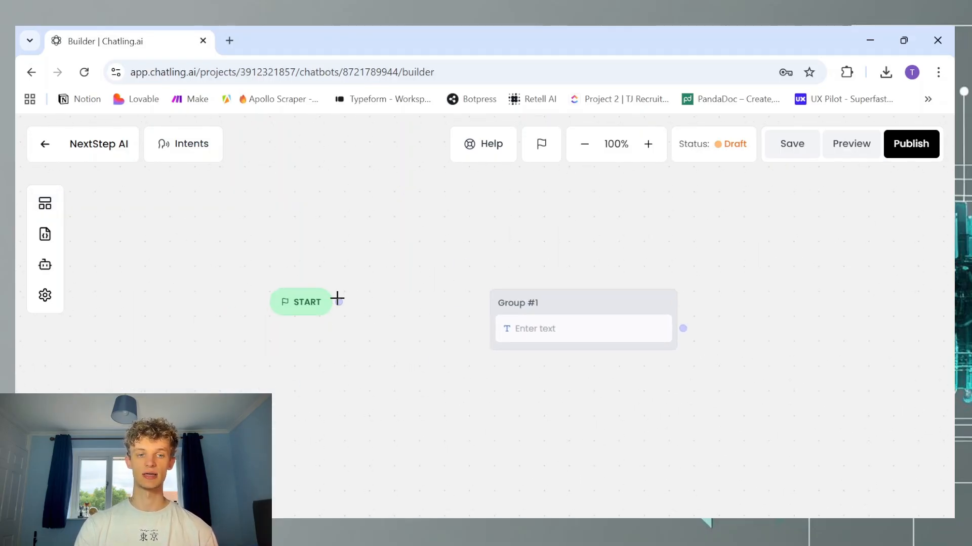
pyautogui.moveTo(602, 301); pyautogui.dragTo(542, 276)
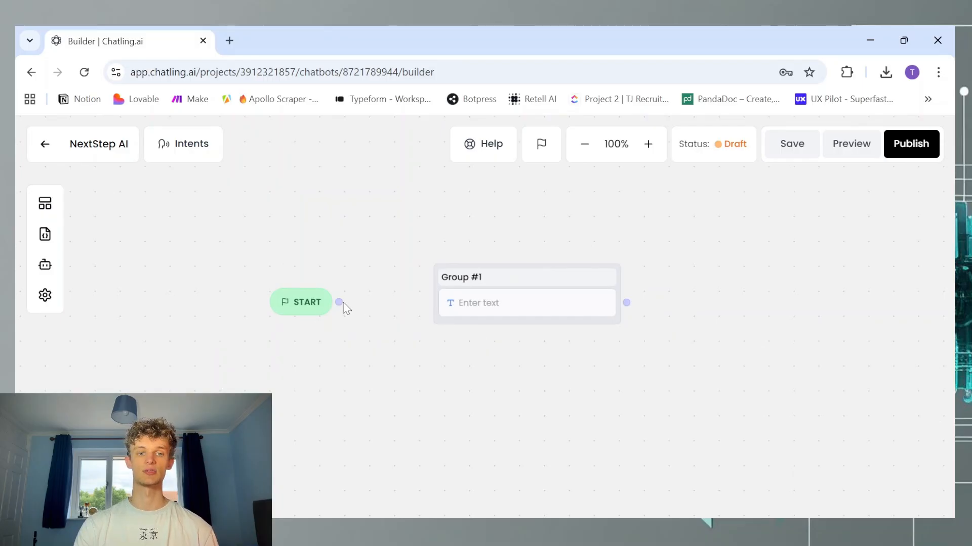
pyautogui.moveTo(338, 302); pyautogui.dragTo(445, 299)
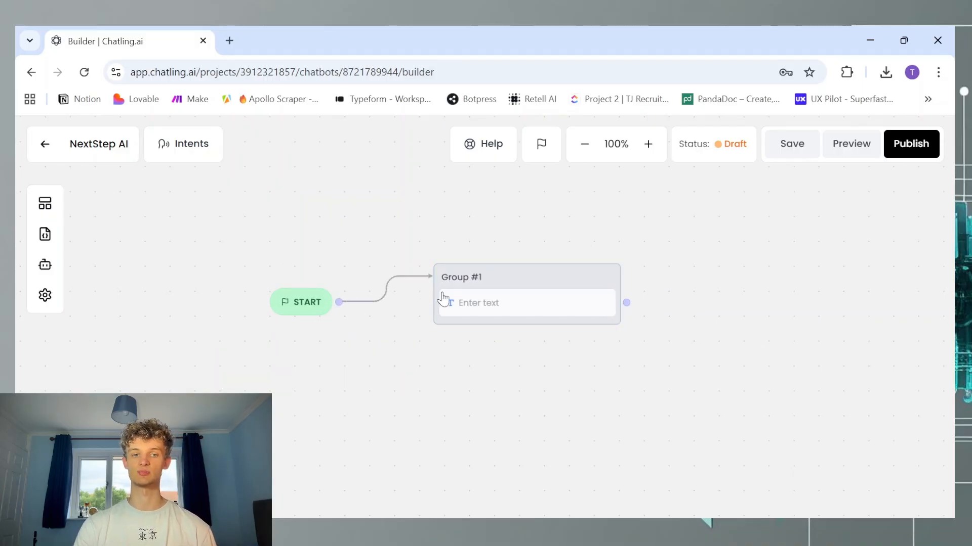
# Examine the Text message block's settings and the list of available block types.
pyautogui.click(528, 310)
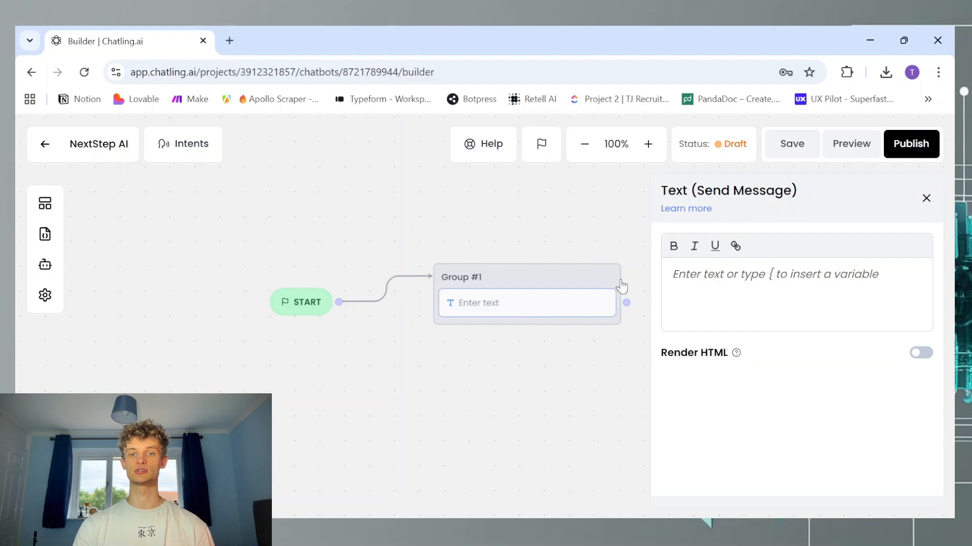
pyautogui.click(34, 211)
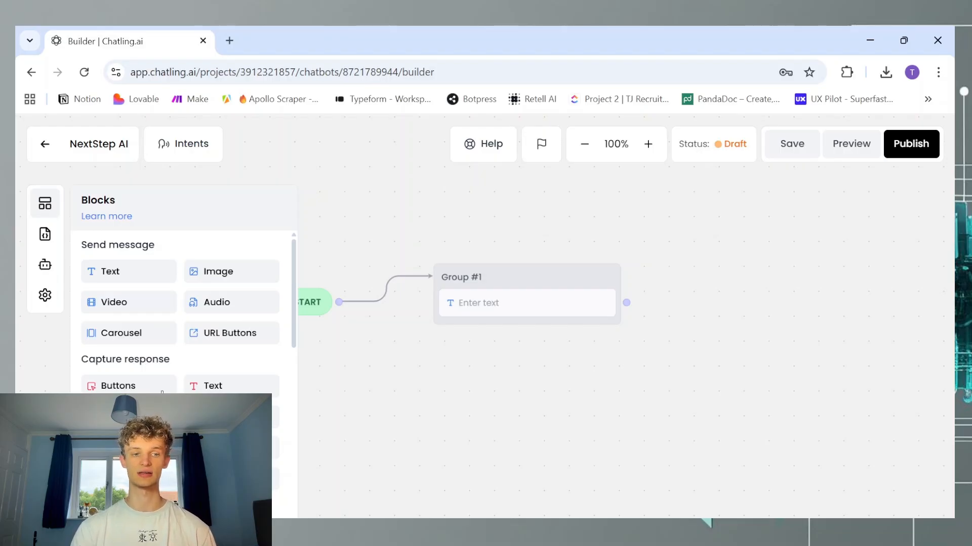
pyautogui.scroll(-5, 155, 392)
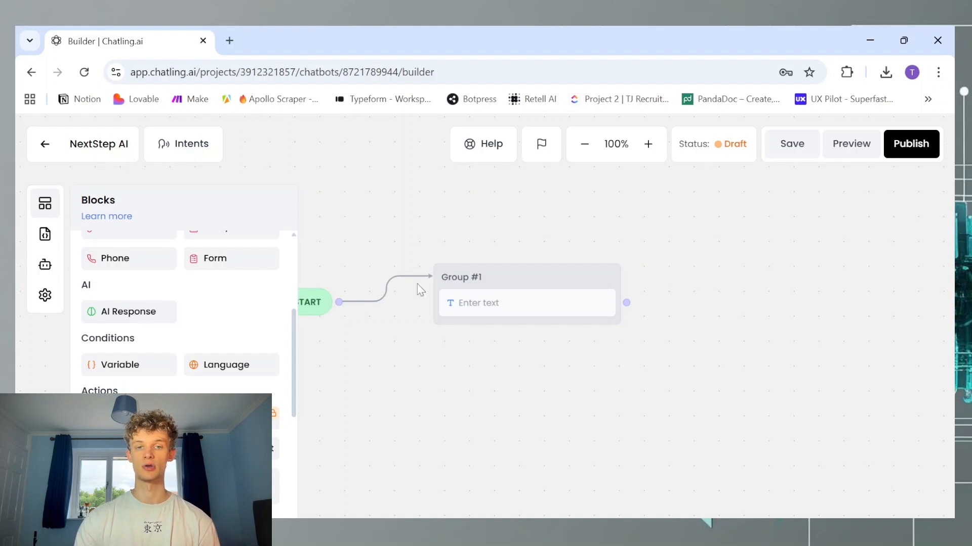
pyautogui.click(734, 321)
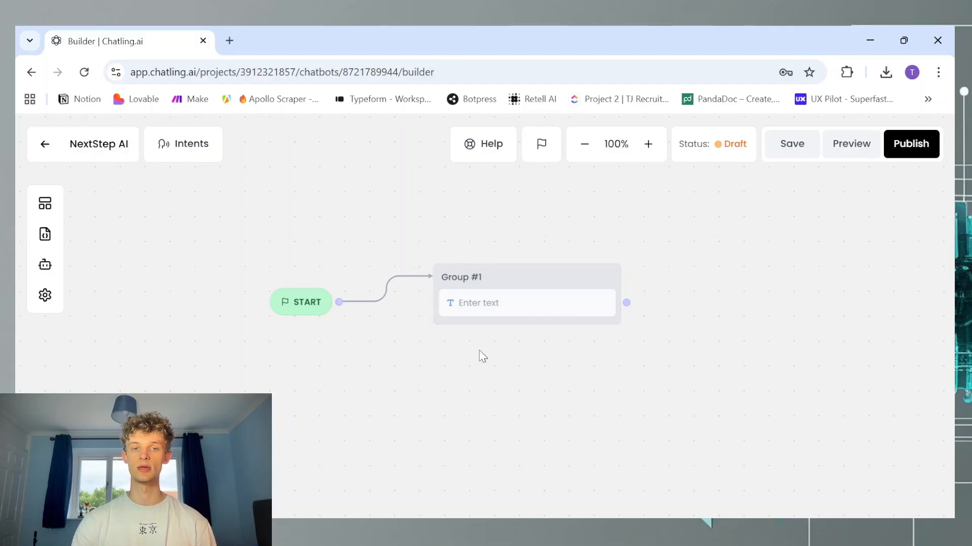
# Write "Hey, welcome to NextStep AI. How can I help you today?" as the first group's text message.
pyautogui.click(538, 304)
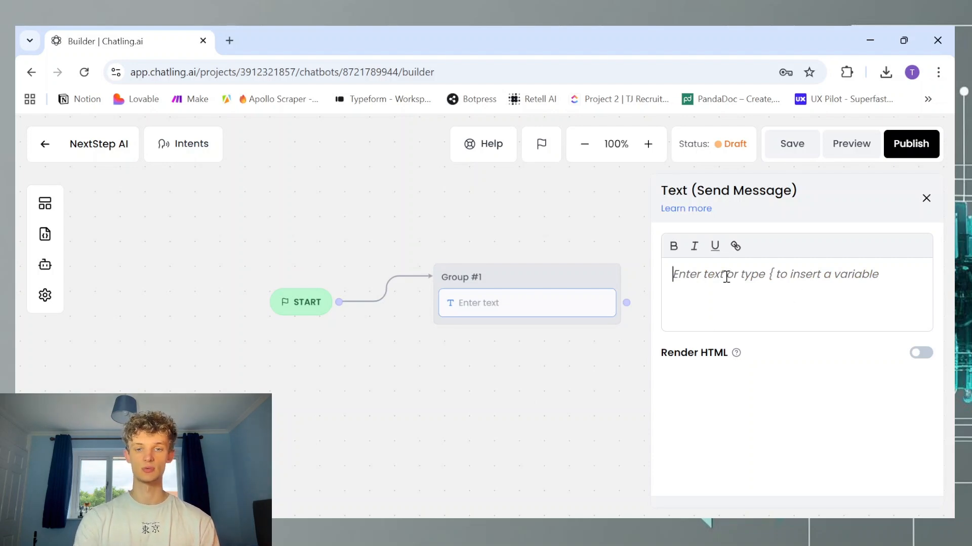
pyautogui.write('Hey, welcom')
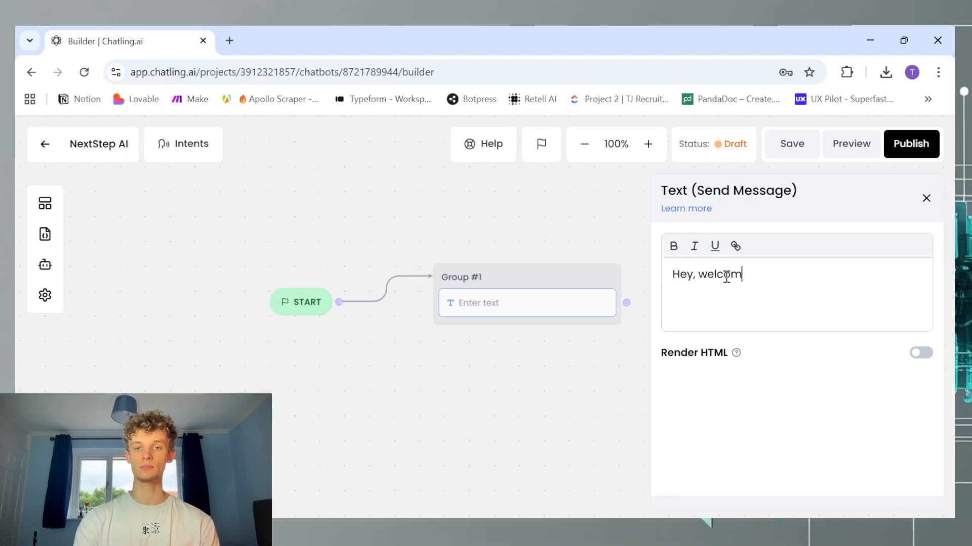
pyautogui.write('e to NextStep')
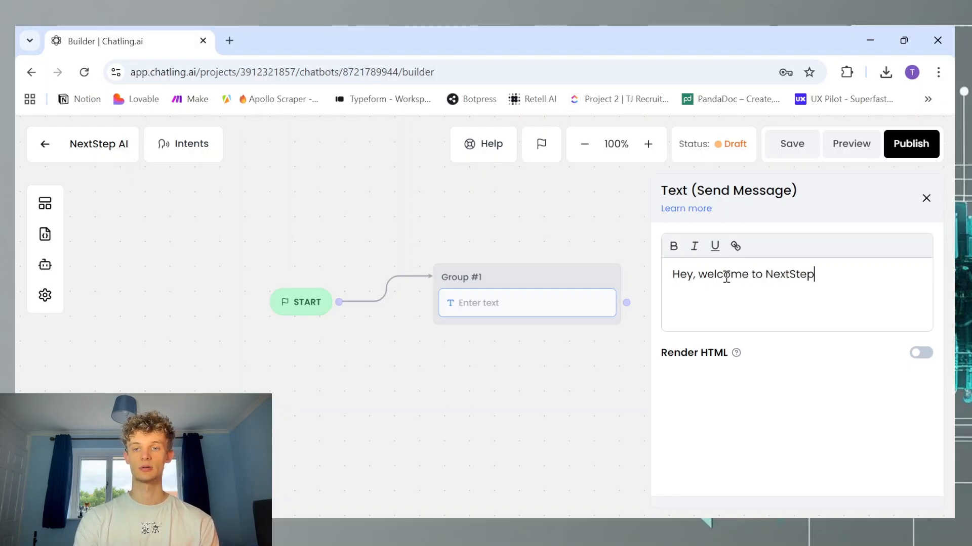
pyautogui.write(' AI. How ')
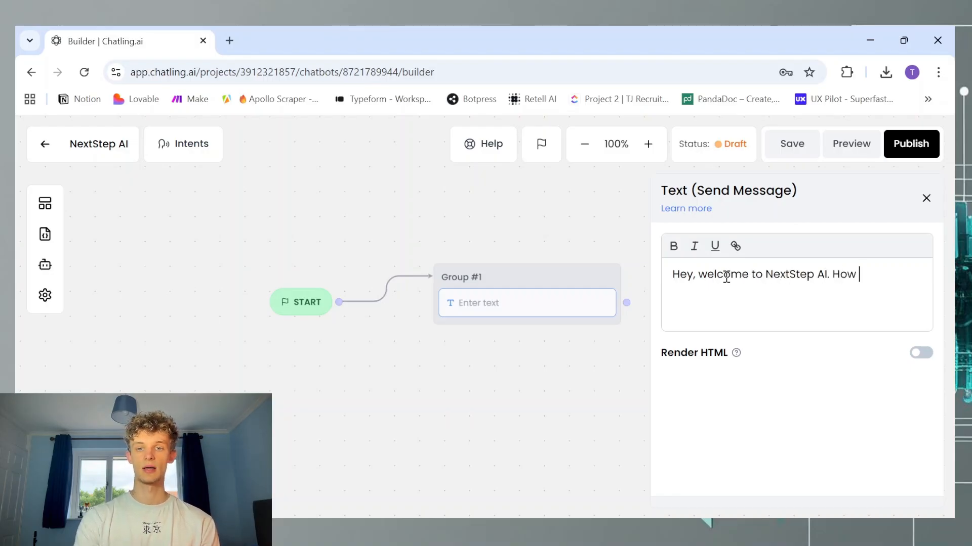
pyautogui.write('can I help you today?')
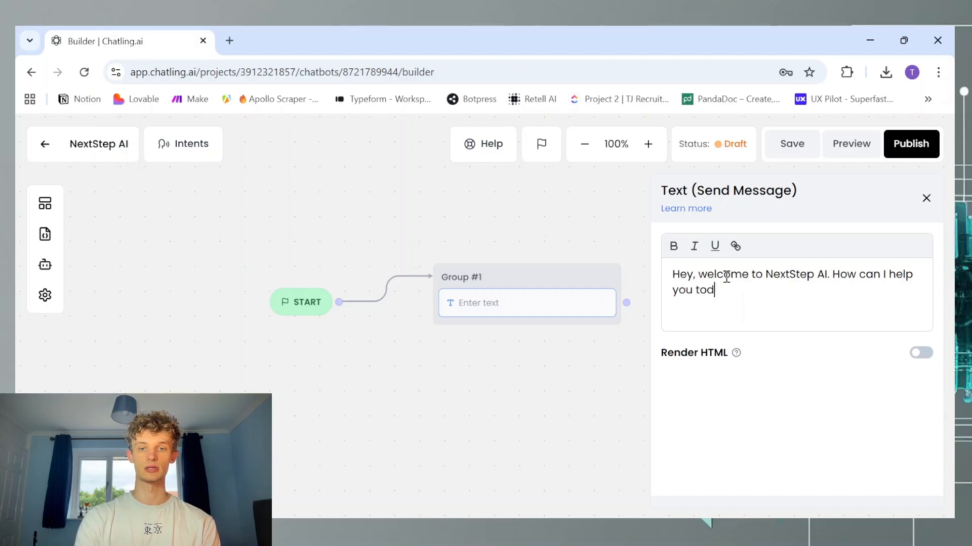
pyautogui.click(926, 199)
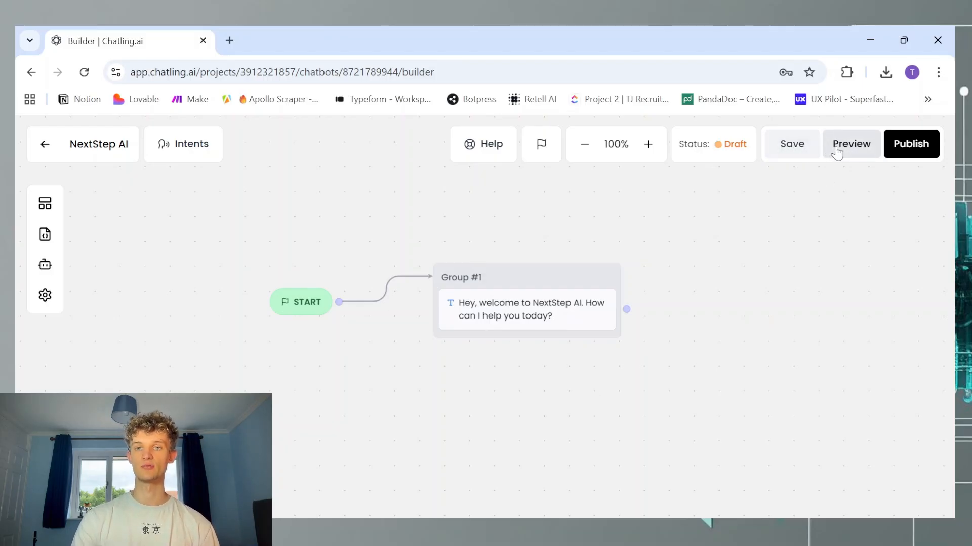
# Save the chatbot flow and preview its welcome message in the chat.
pyautogui.click(803, 144)
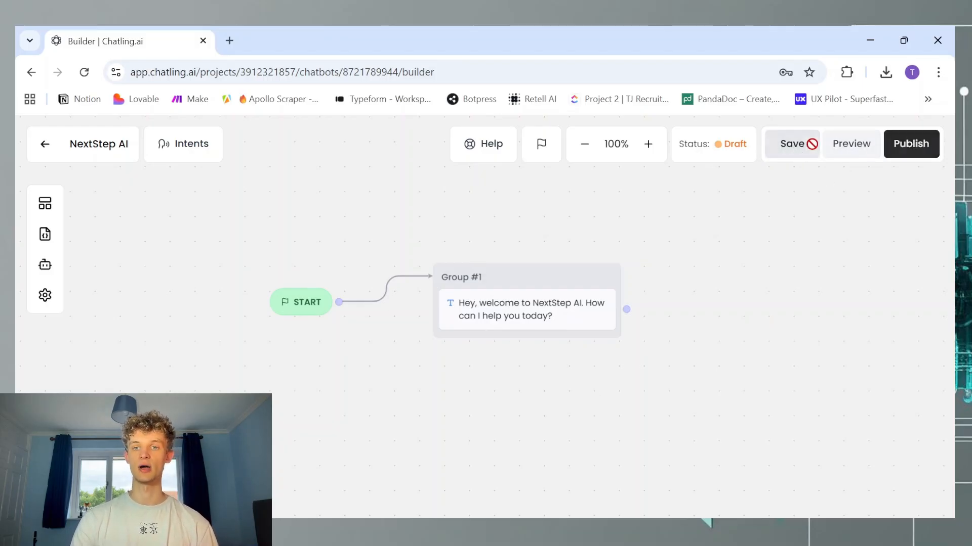
pyautogui.click(853, 150)
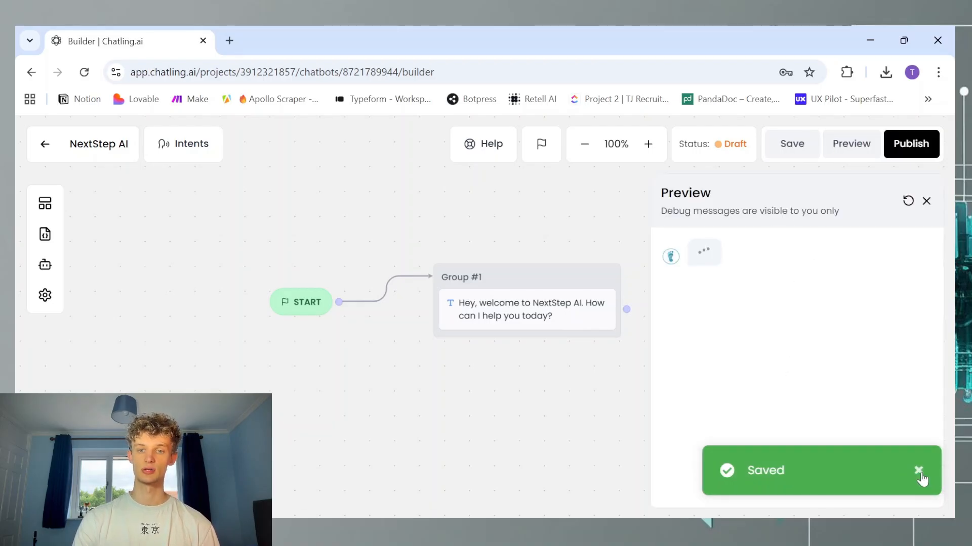
pyautogui.click(919, 471)
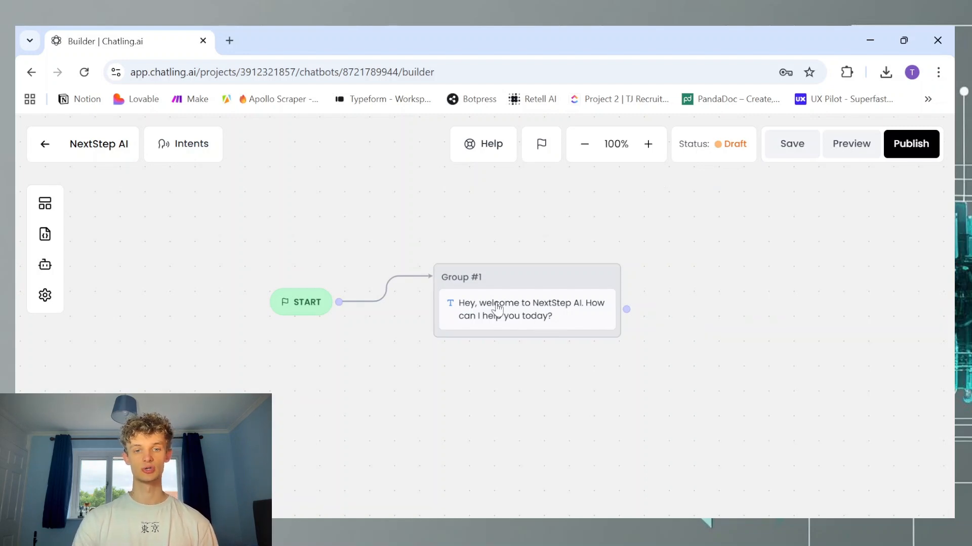
# Add a Buttons response block below the welcome message with a button labelled "Book an appointment".
pyautogui.click(45, 204)
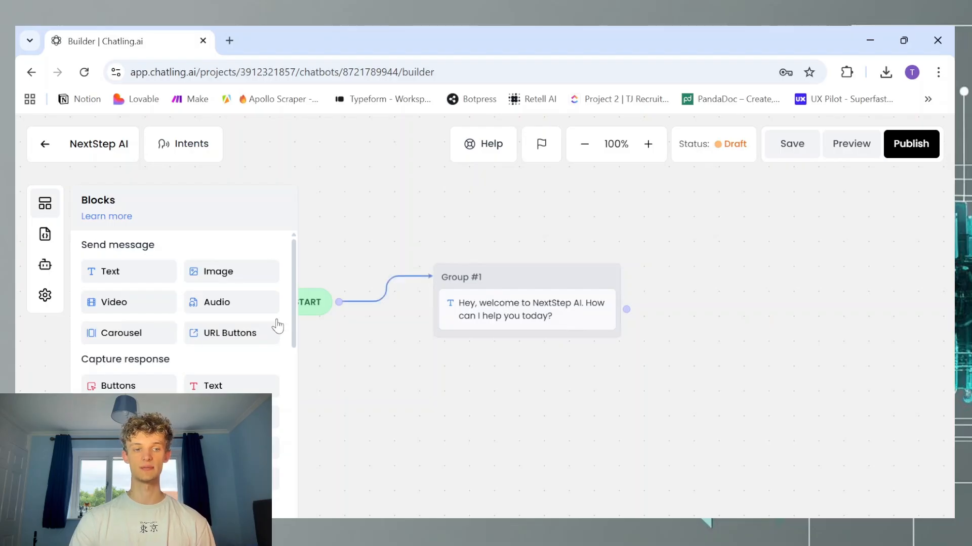
pyautogui.moveTo(130, 384); pyautogui.dragTo(537, 340)
pyautogui.click(539, 352)
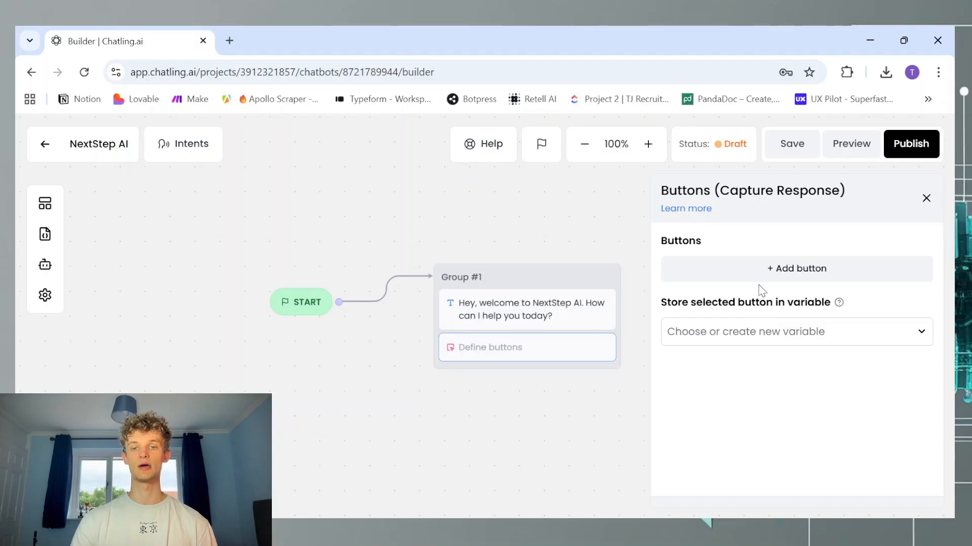
pyautogui.click(779, 272)
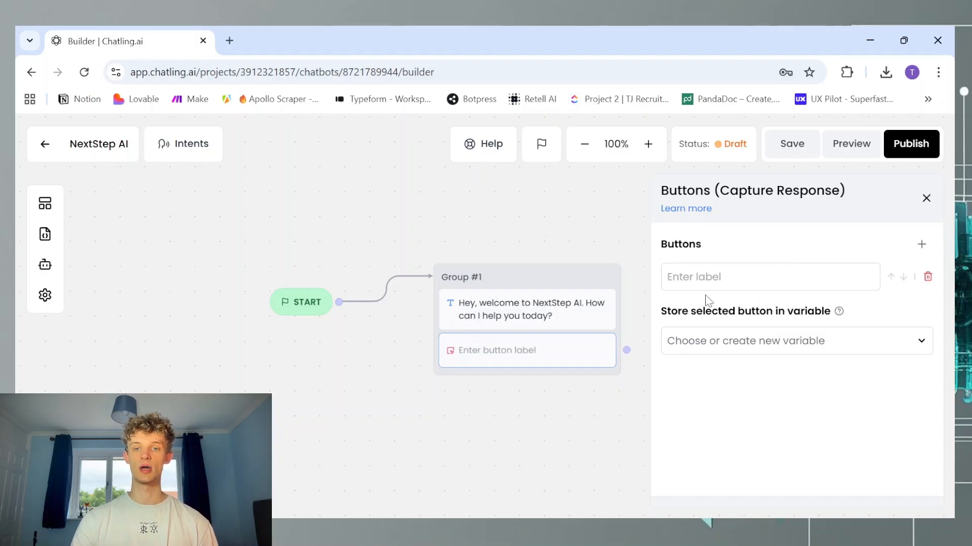
pyautogui.click(741, 277)
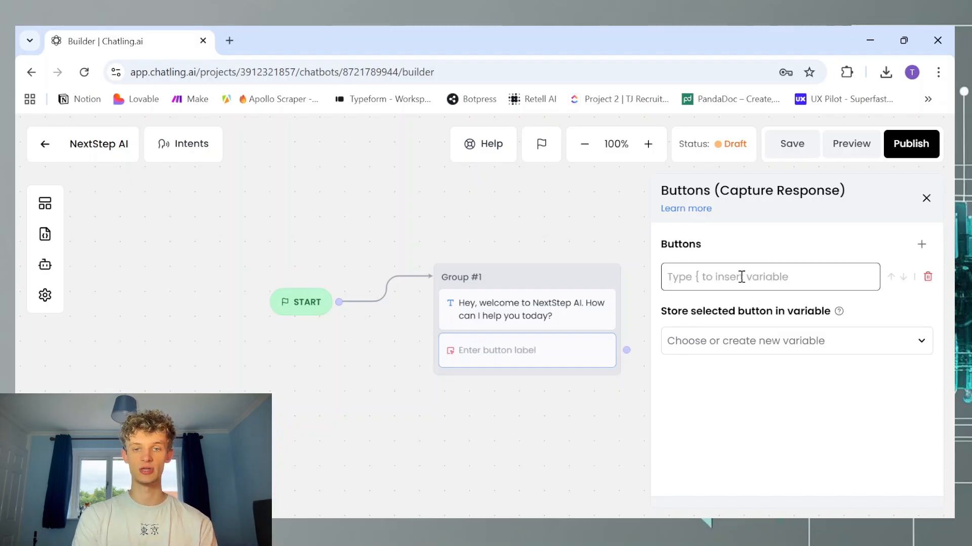
pyautogui.write('Book an')
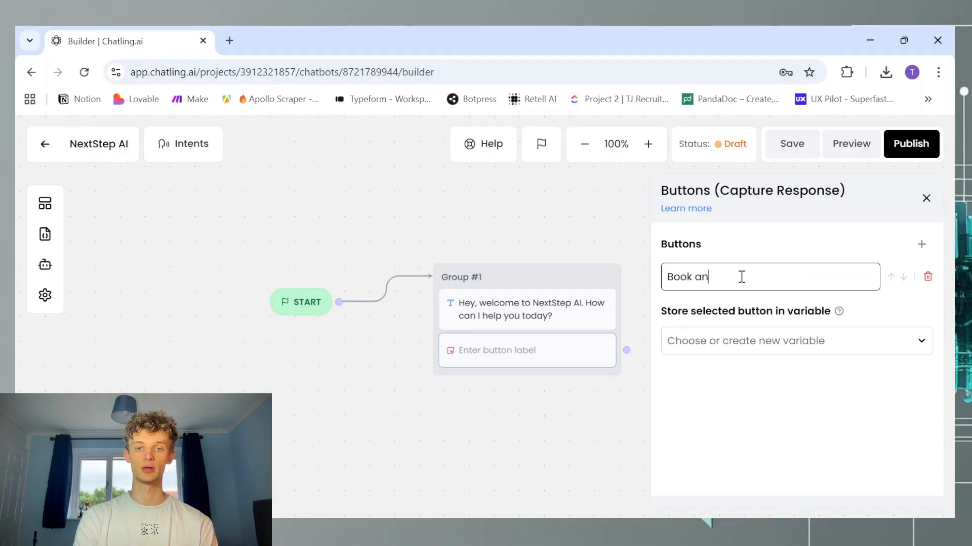
pyautogui.write(' appointment')
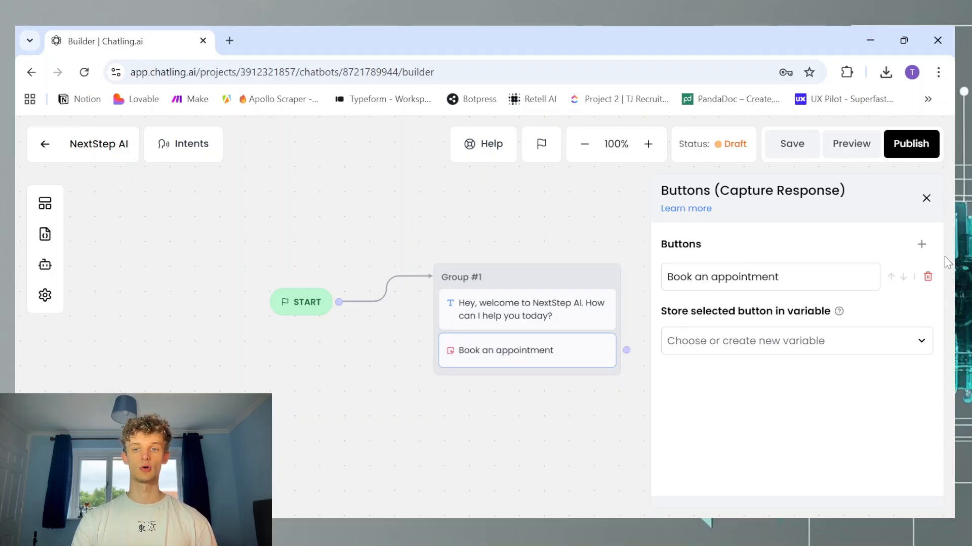
# Add a second button labelled "I have a question" to the Buttons block and preview the chat.
pyautogui.click(921, 244)
pyautogui.click(781, 310)
pyautogui.write('I')
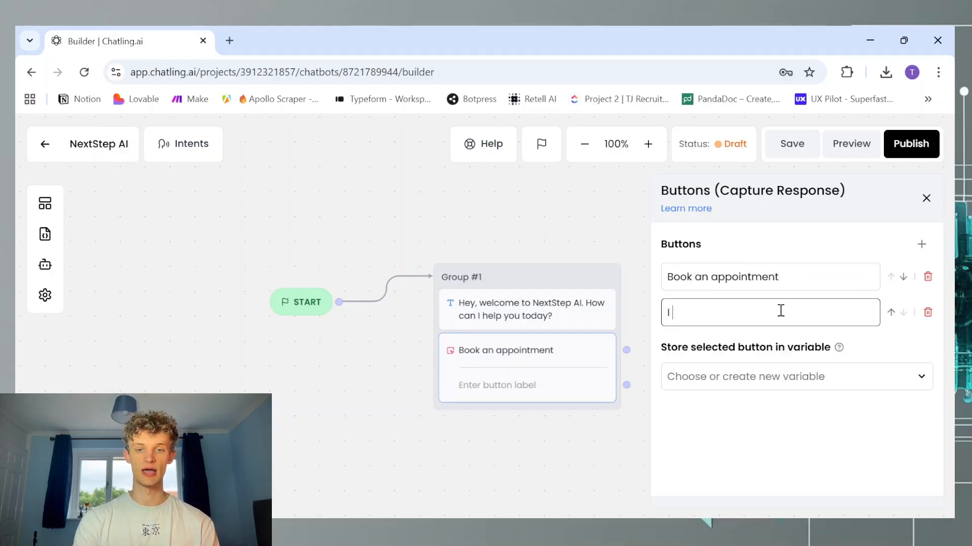
pyautogui.write(' have a ques')
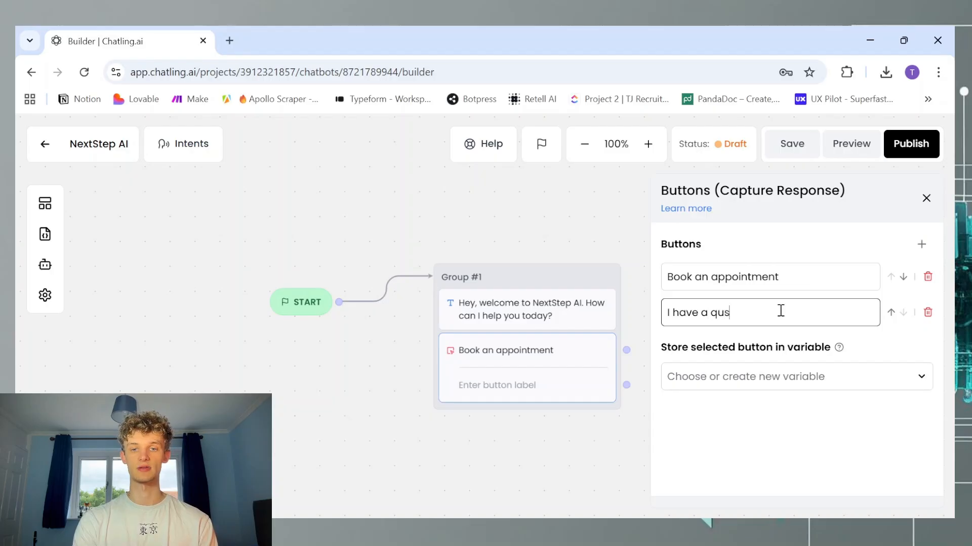
pyautogui.press('BackSpace')
pyautogui.write('estion')
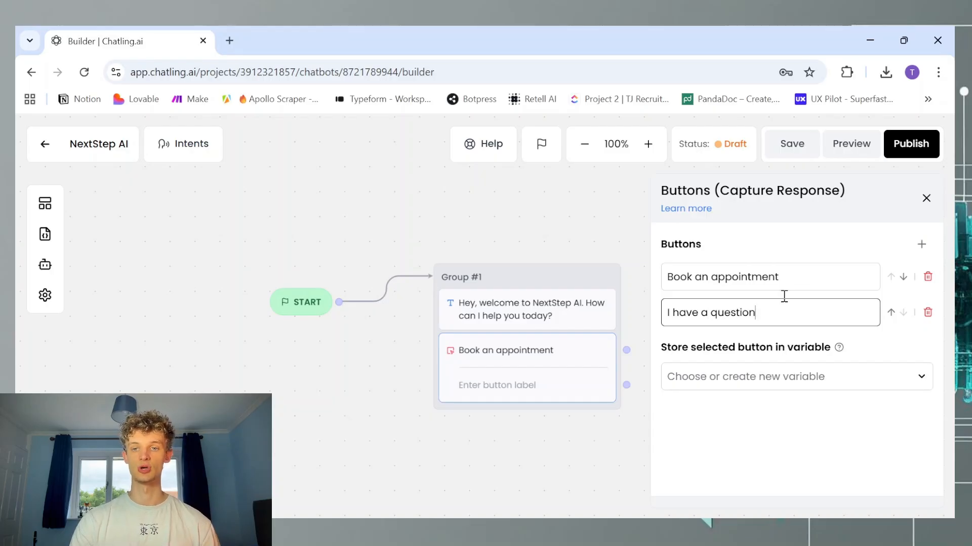
pyautogui.click(925, 199)
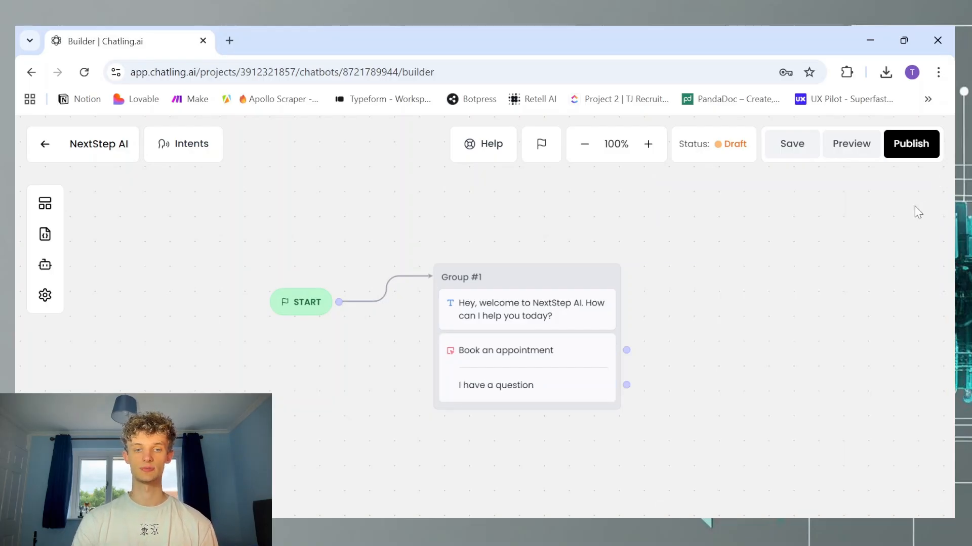
pyautogui.click(851, 152)
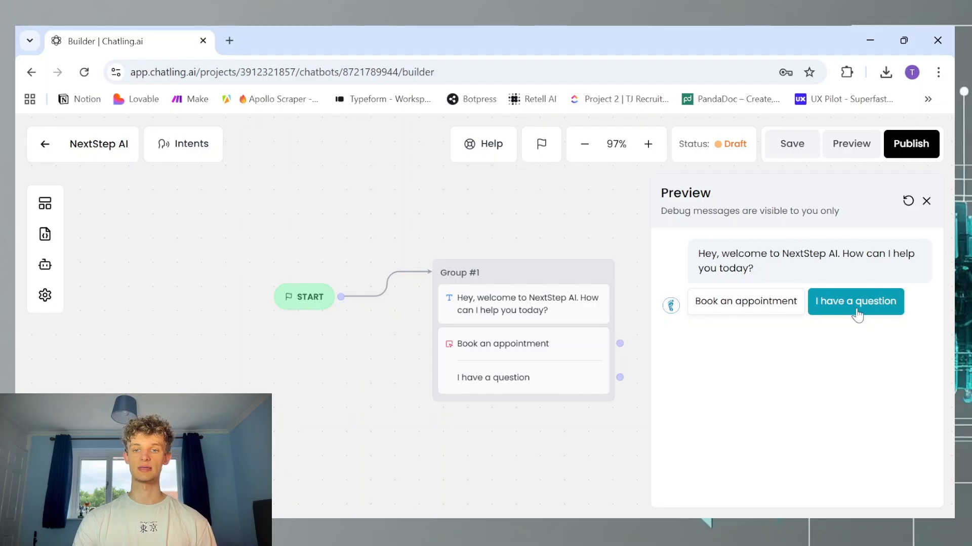
pyautogui.click(926, 201)
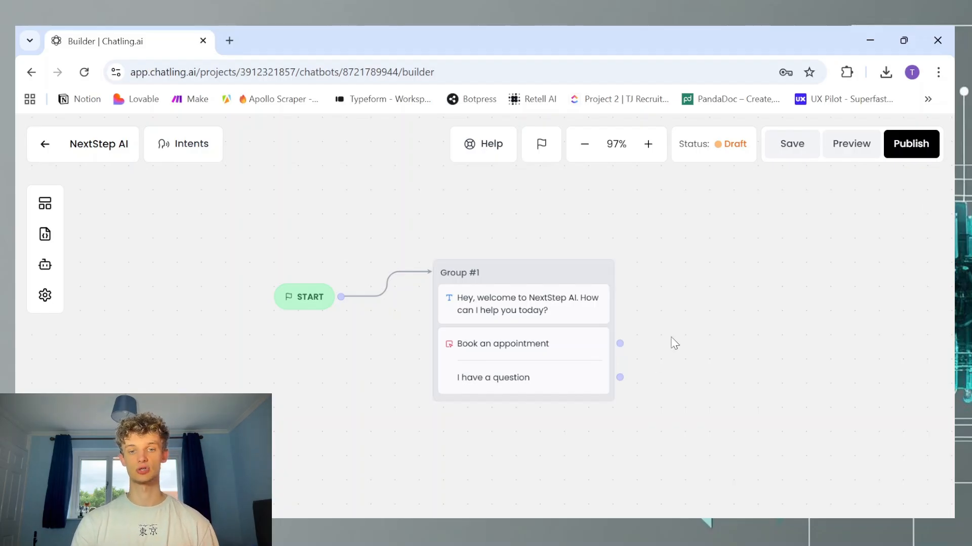
# Add a Text message block in a new group and connect the "I have a question" button to it.
pyautogui.scroll(-1, 664, 339)
pyautogui.scroll(-1, 664, 329)
pyautogui.hscroll(1, 663, 319)
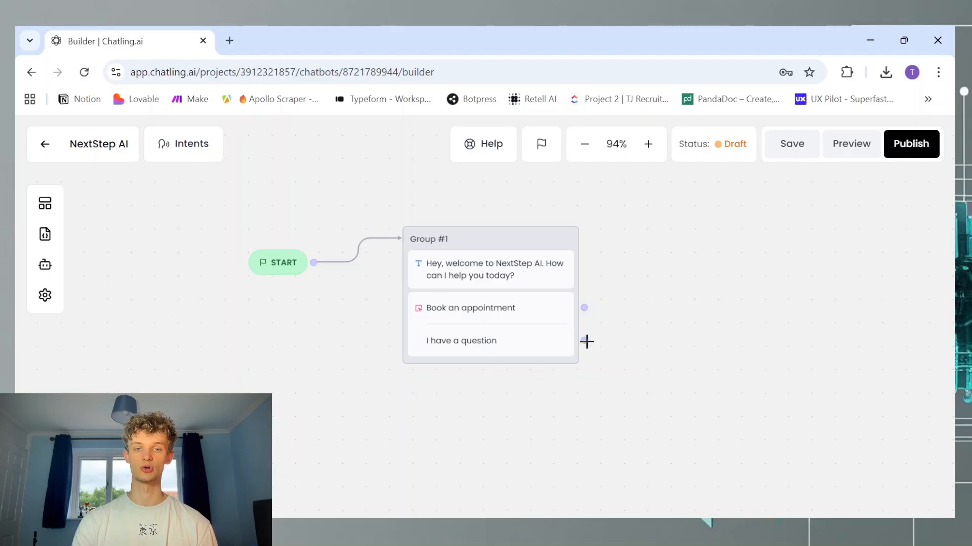
pyautogui.click(553, 344)
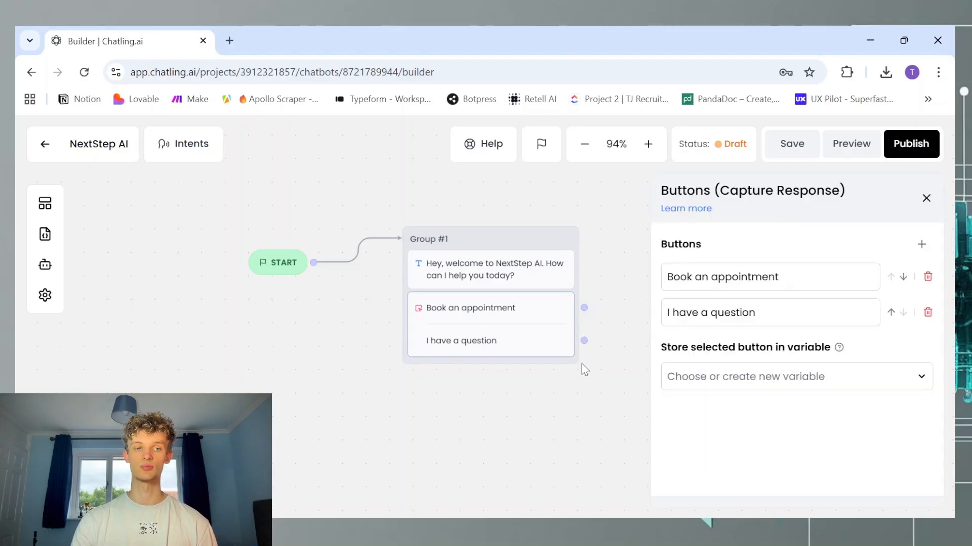
pyautogui.click(926, 199)
pyautogui.click(45, 203)
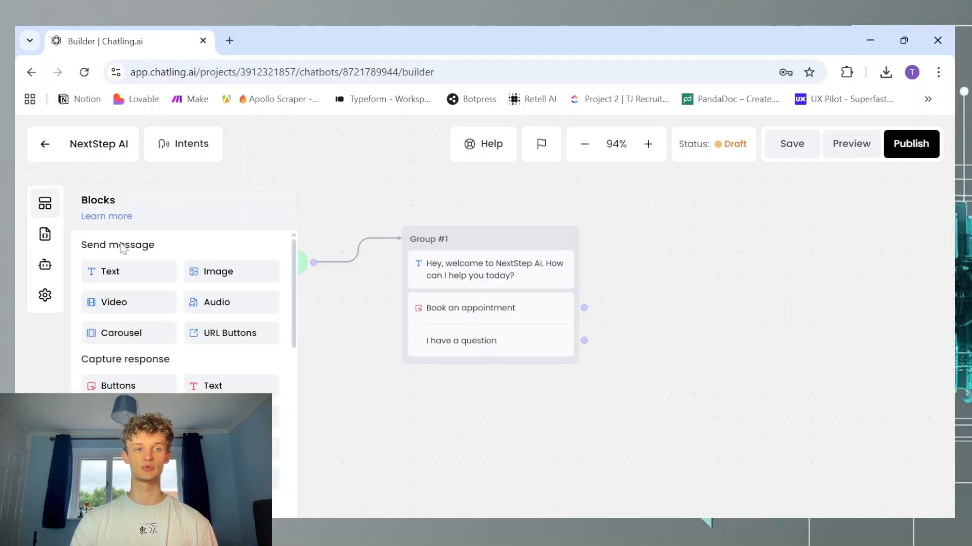
pyautogui.moveTo(119, 280); pyautogui.dragTo(729, 351)
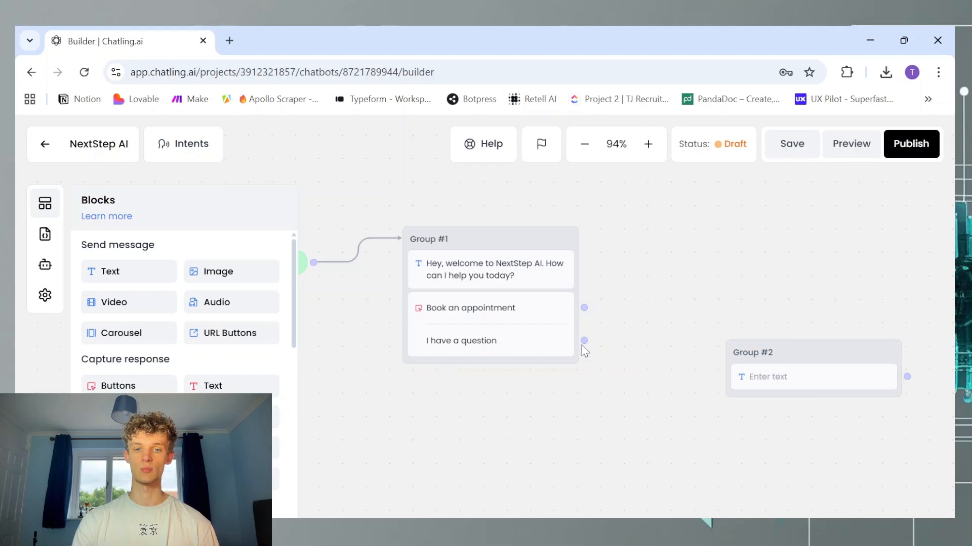
pyautogui.moveTo(584, 341); pyautogui.dragTo(743, 391)
# Write "What would you like to know?" as the second group's text message.
pyautogui.click(762, 381)
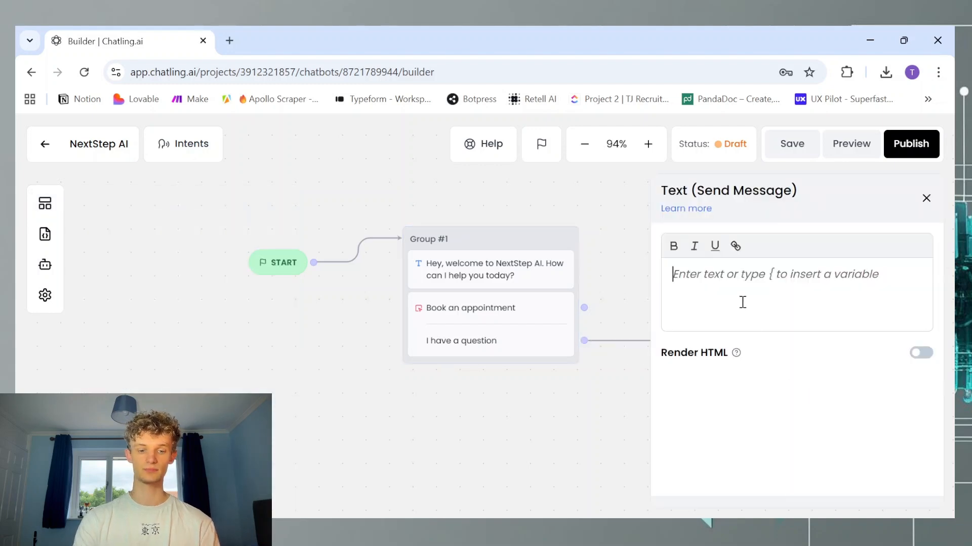
pyautogui.write('What would you li')
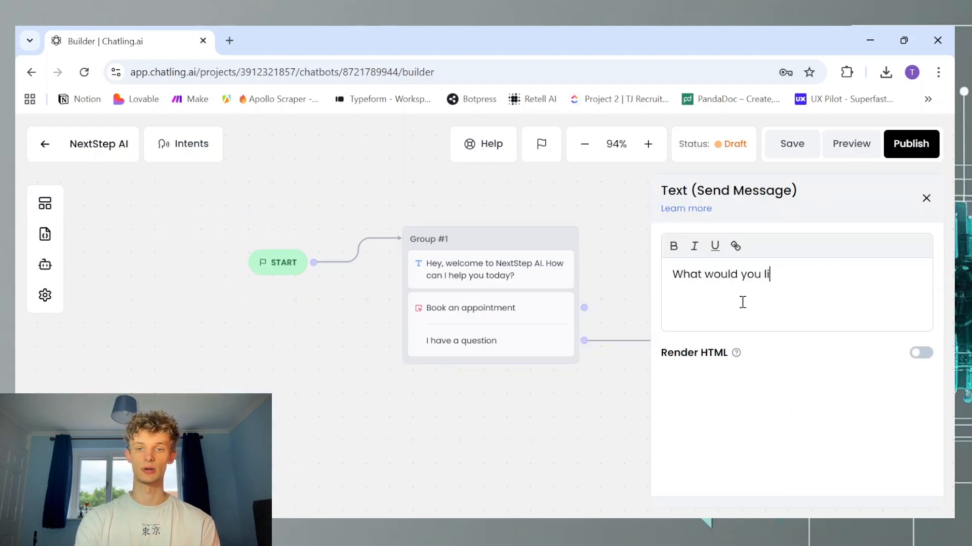
pyautogui.write('ke to know?')
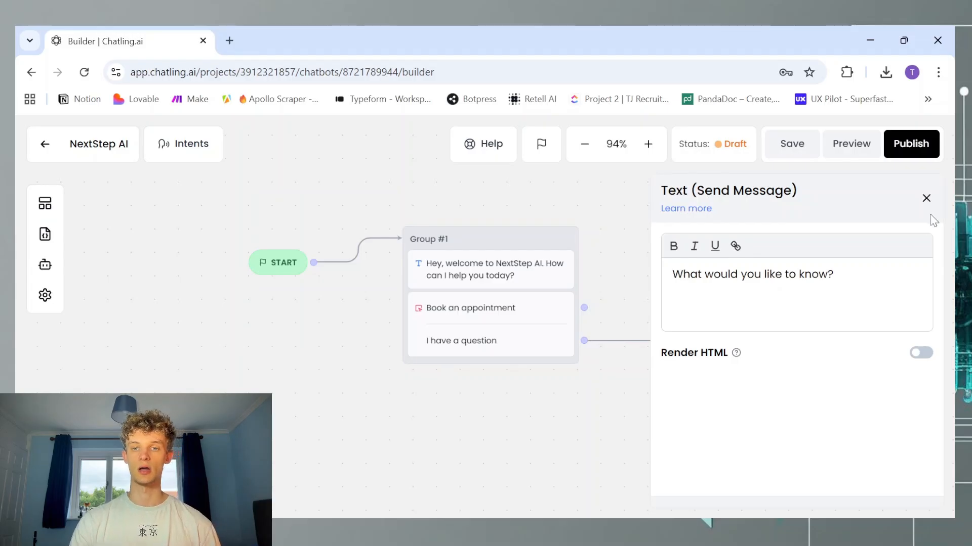
# Add a Text capture-response block below the "What would you like to know?" message in Group #2.
pyautogui.click(926, 198)
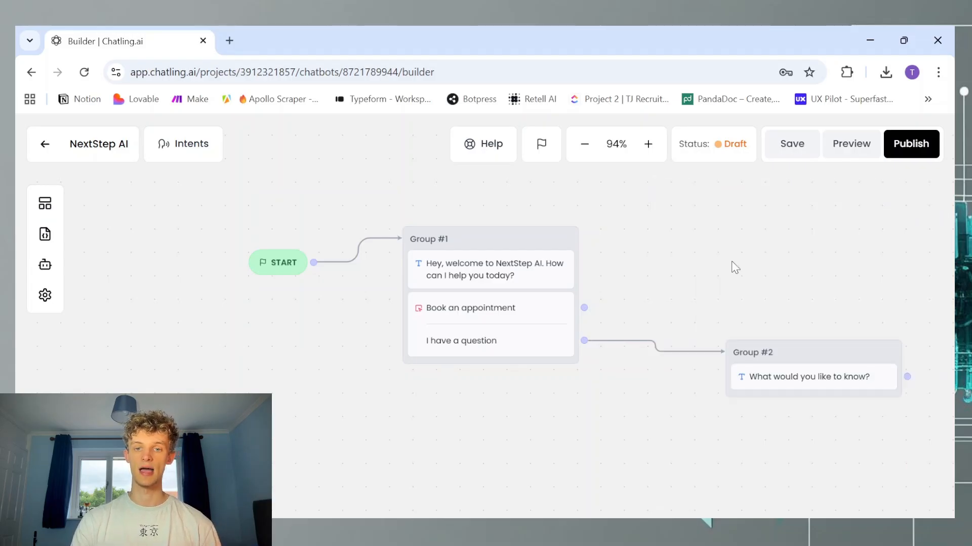
pyautogui.click(44, 203)
pyautogui.moveTo(218, 393); pyautogui.dragTo(782, 404)
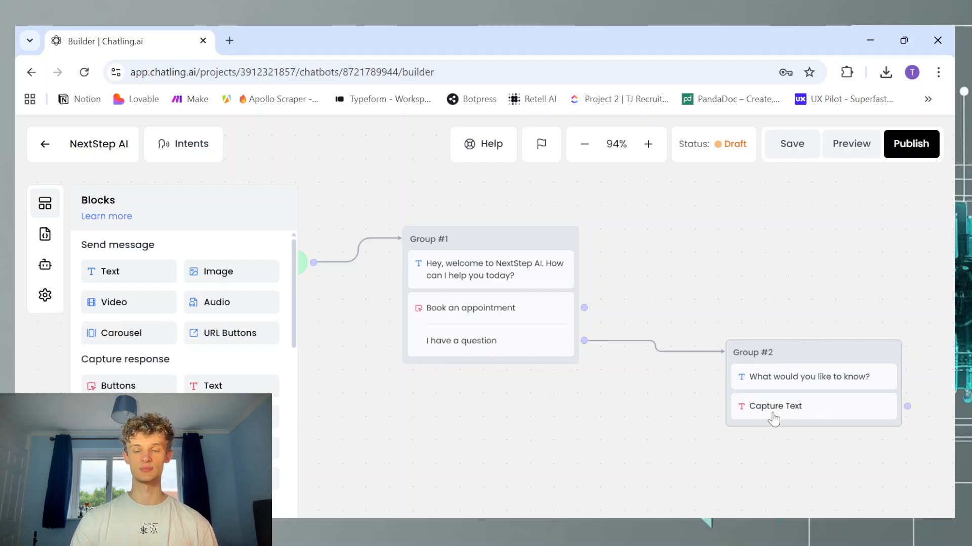
# Store the captured text response in a new variable named userQuestion and save the chatbot.
pyautogui.click(830, 416)
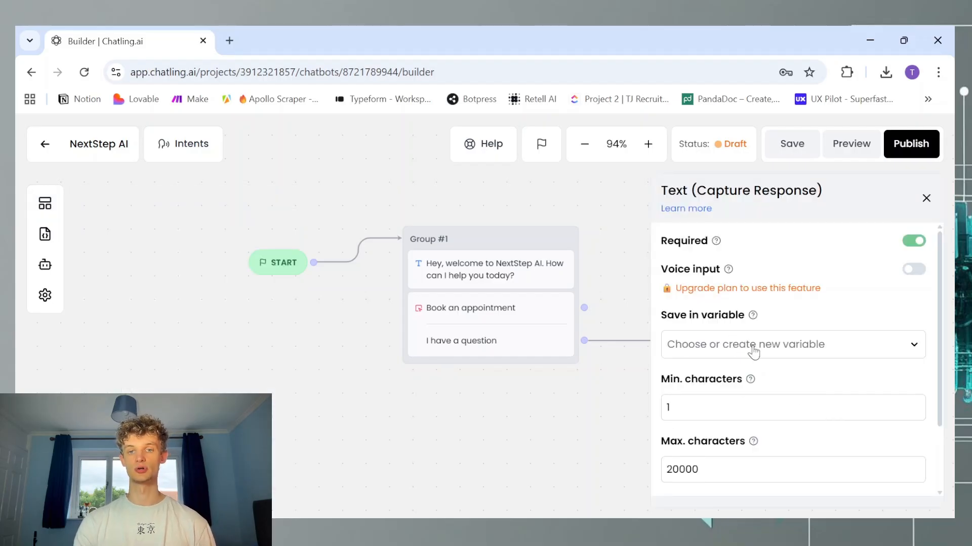
pyautogui.click(780, 350)
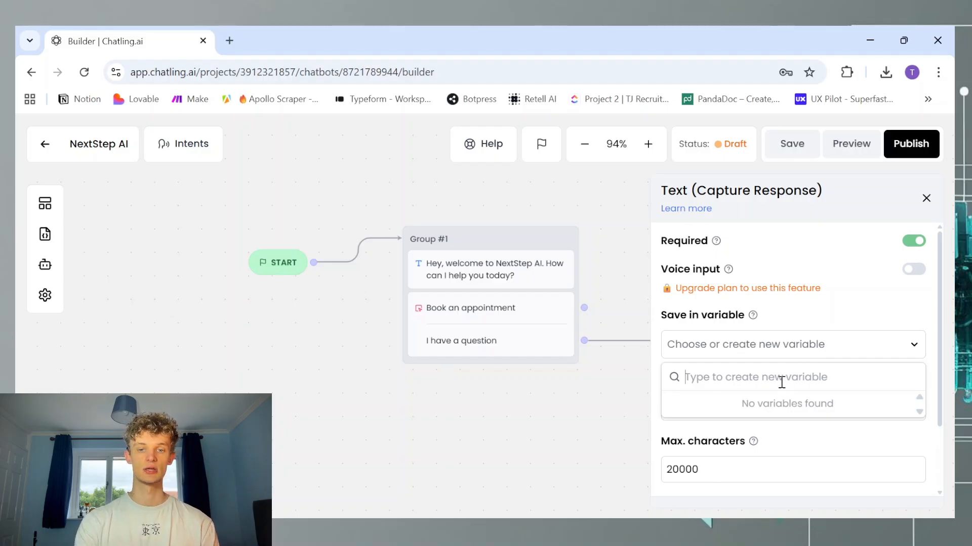
pyautogui.write('userQ')
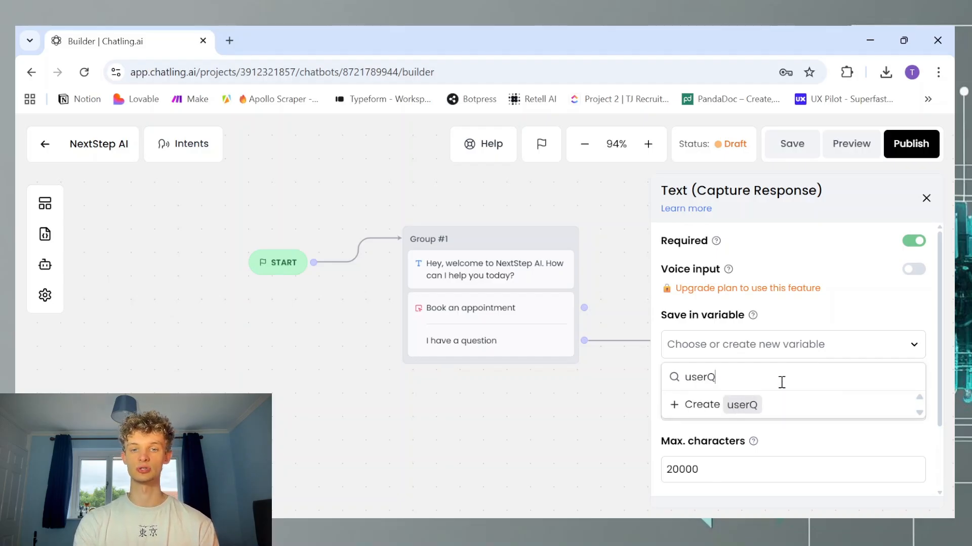
pyautogui.write('uestion')
pyautogui.click(744, 405)
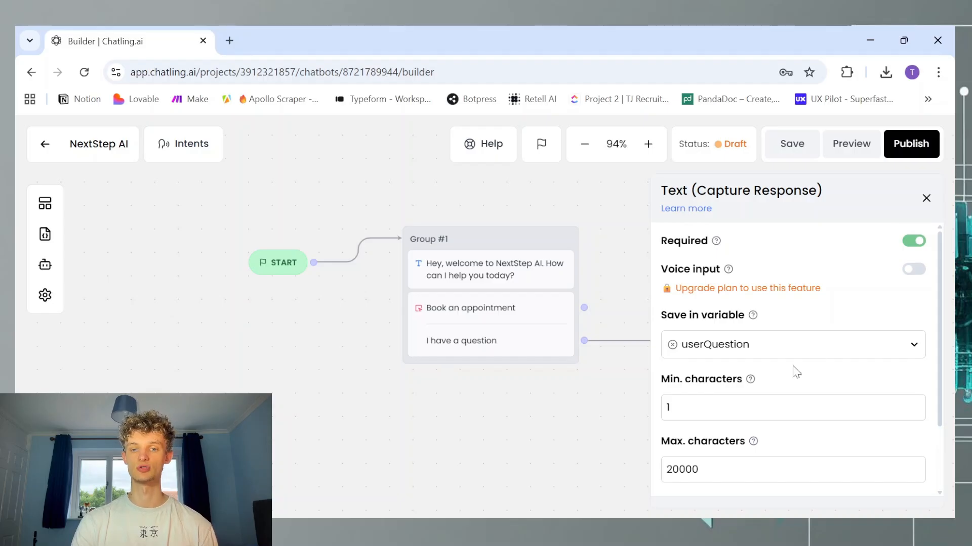
pyautogui.click(926, 198)
pyautogui.click(792, 145)
# Add an AI Response block in a new group and connect the Capture Text block to it.
pyautogui.moveTo(721, 267); pyautogui.dragTo(656, 241)
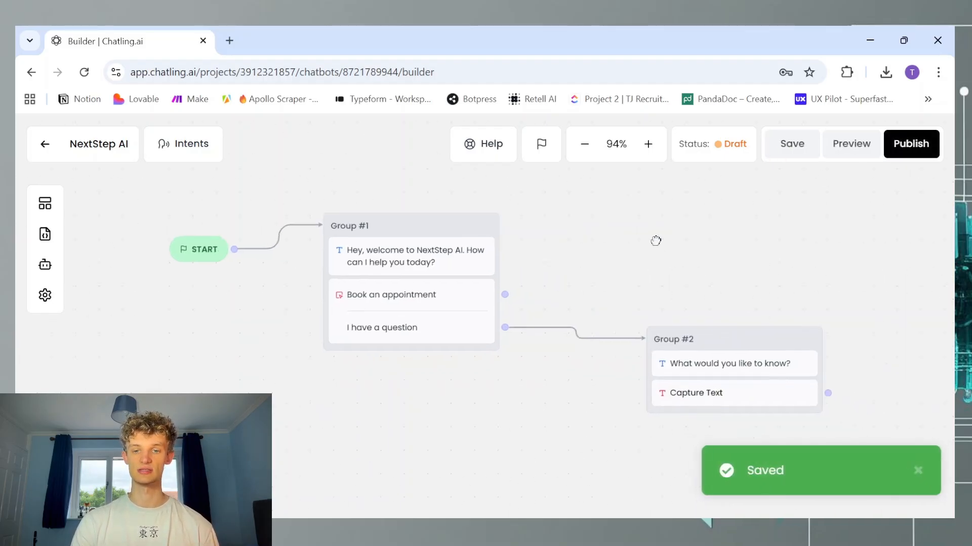
pyautogui.hscroll(5, 627, 265)
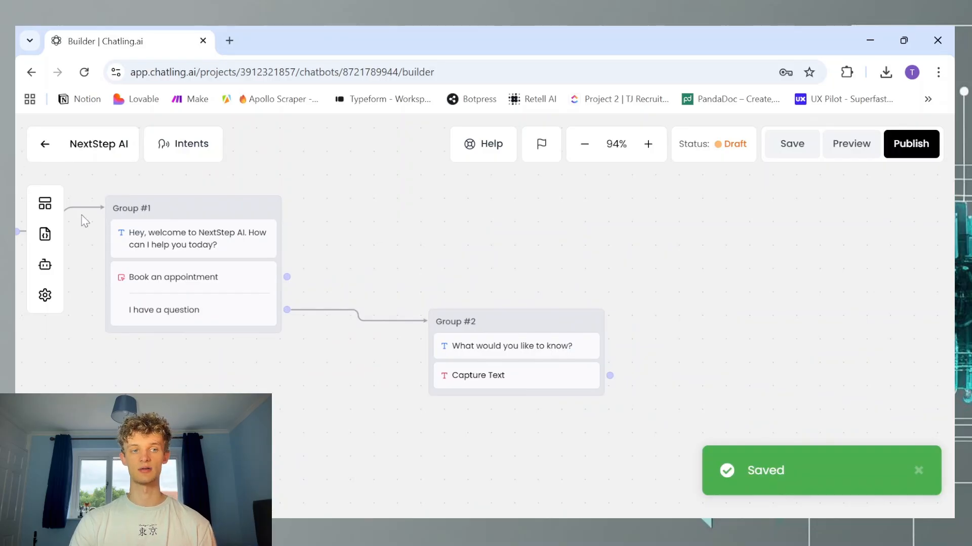
pyautogui.click(45, 203)
pyautogui.scroll(-3, 151, 329)
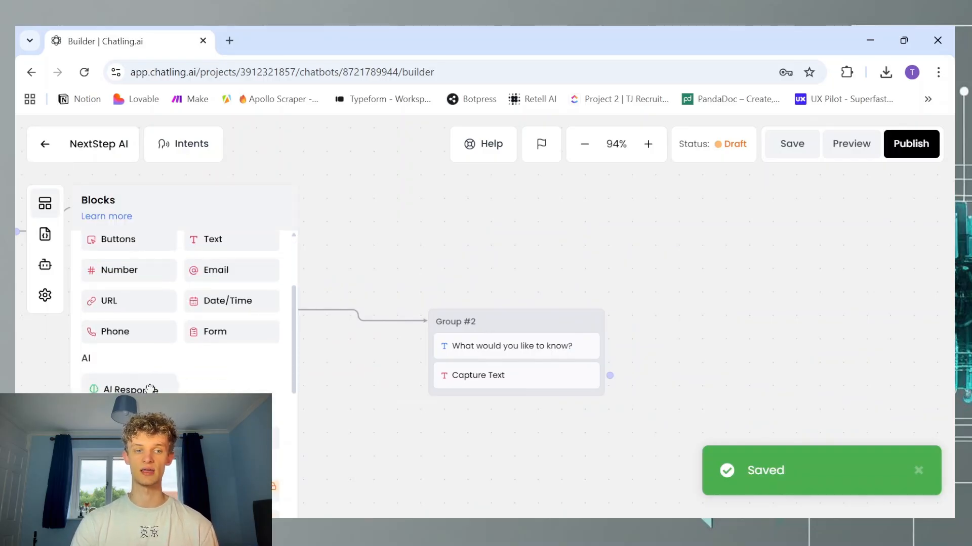
pyautogui.moveTo(149, 389); pyautogui.dragTo(774, 293)
pyautogui.hscroll(1, 798, 334)
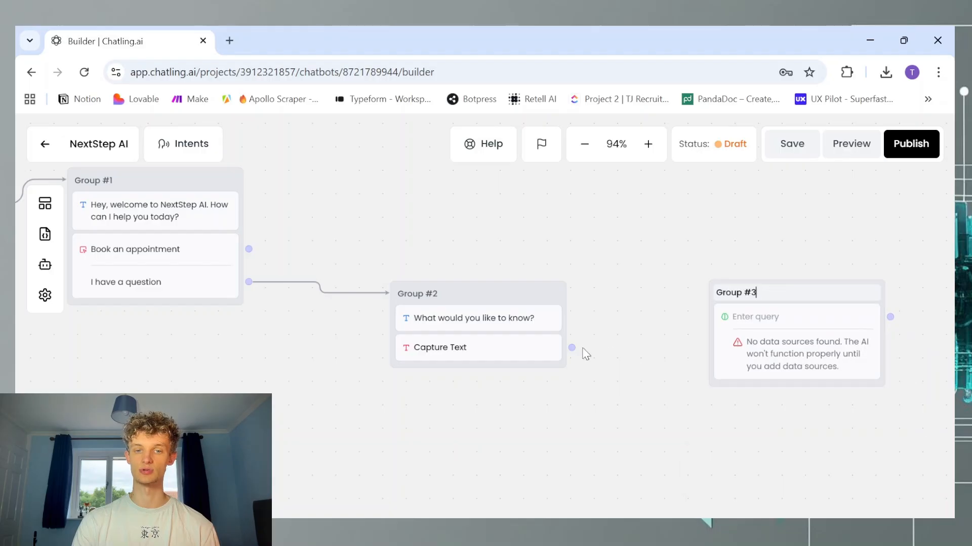
pyautogui.moveTo(571, 348); pyautogui.dragTo(714, 345)
# Set the AI Response block's question to the {userQuestion} variable.
pyautogui.click(775, 364)
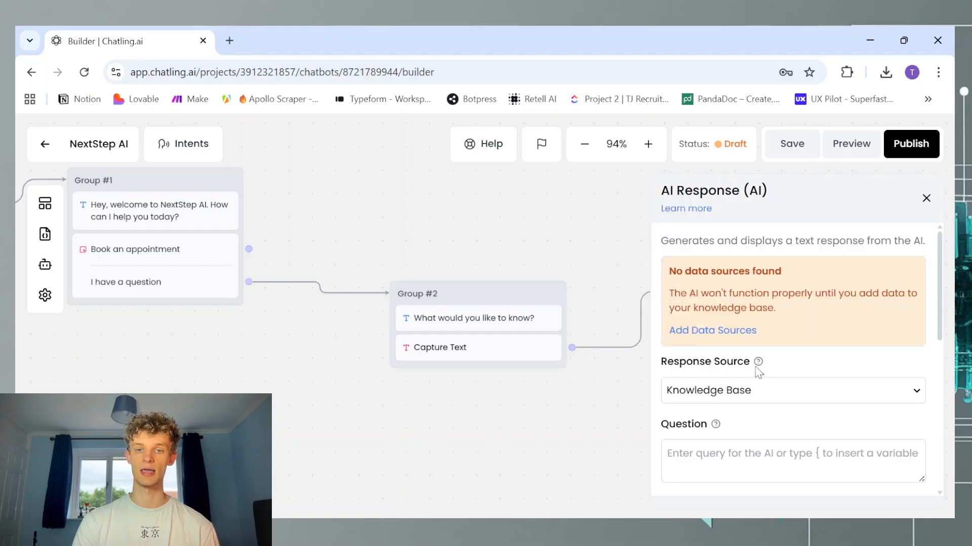
pyautogui.scroll(-2, 806, 328)
pyautogui.click(737, 389)
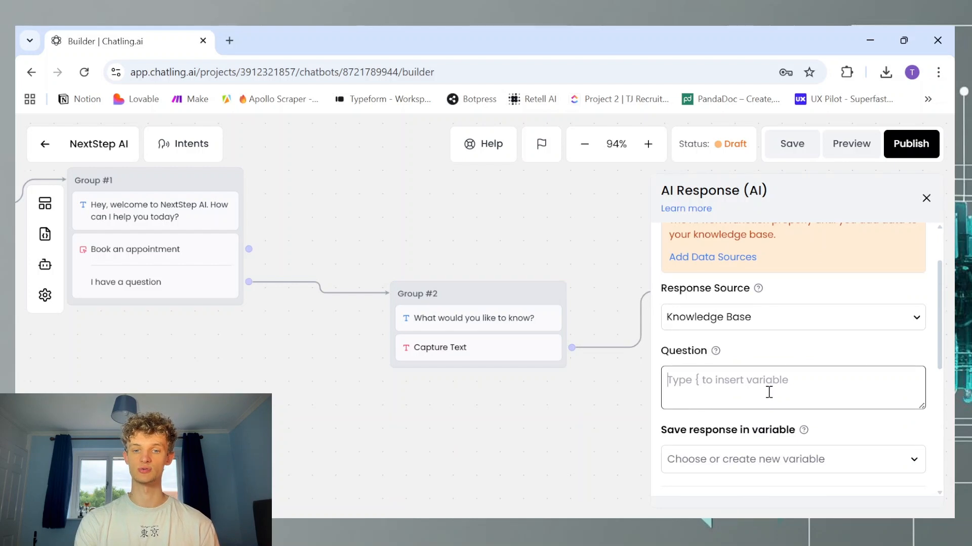
pyautogui.write('{')
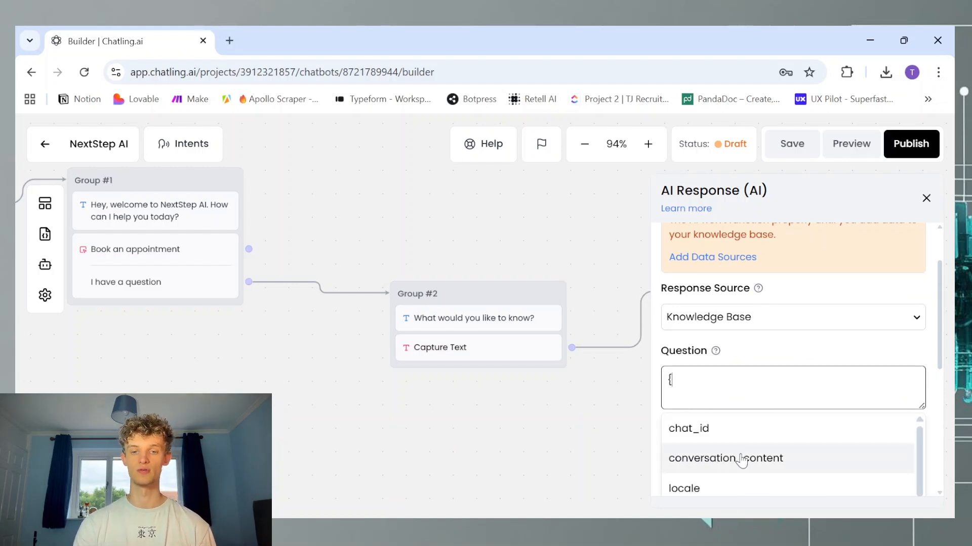
pyautogui.scroll(-2, 740, 457)
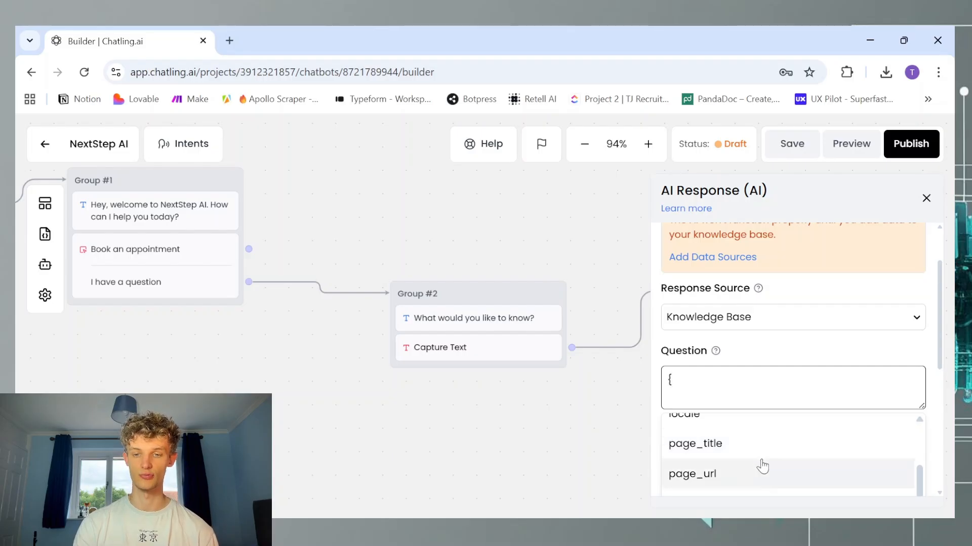
pyautogui.moveTo(940, 350); pyautogui.dragTo(942, 388)
pyautogui.click(746, 446)
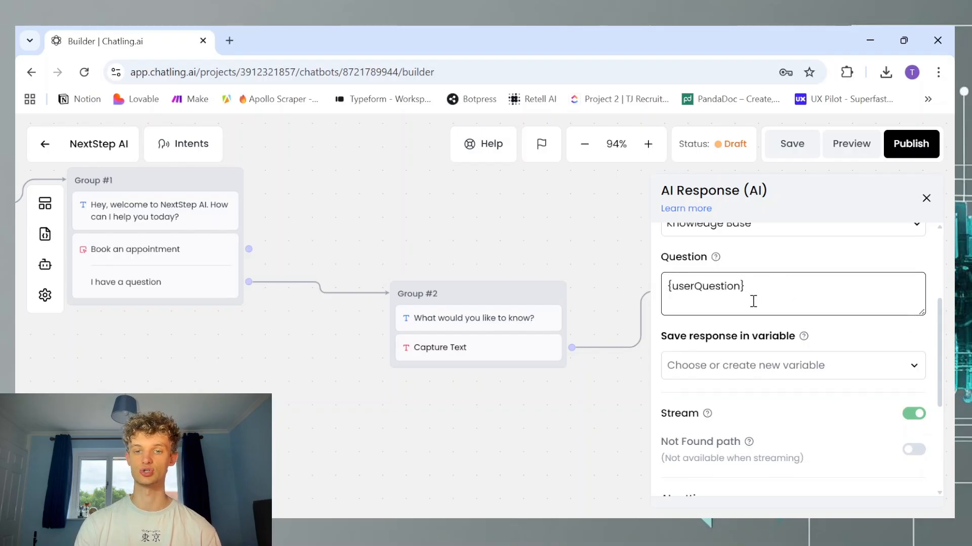
pyautogui.scroll(4, 753, 302)
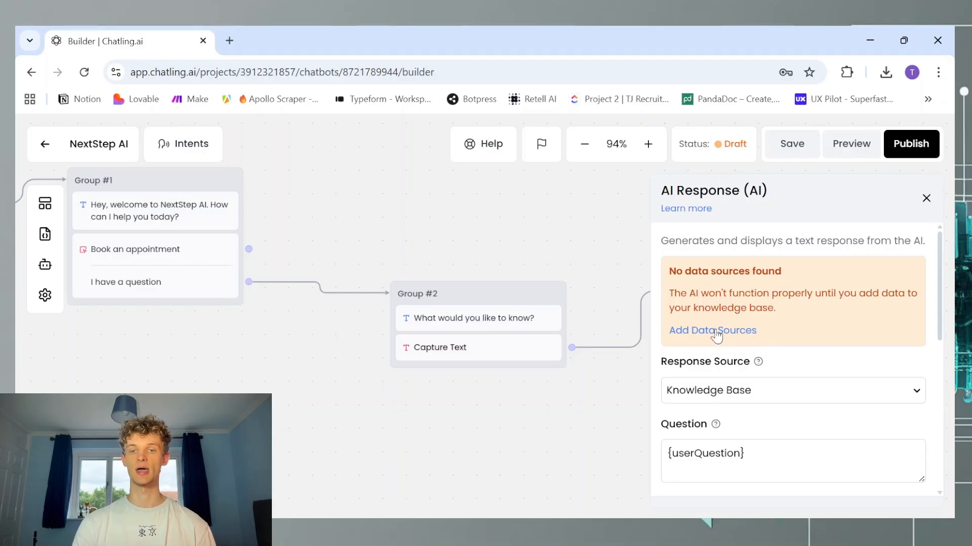
# Add a blank instruction to the knowledge base AI configuration and show the example instructions.
pyautogui.click(45, 268)
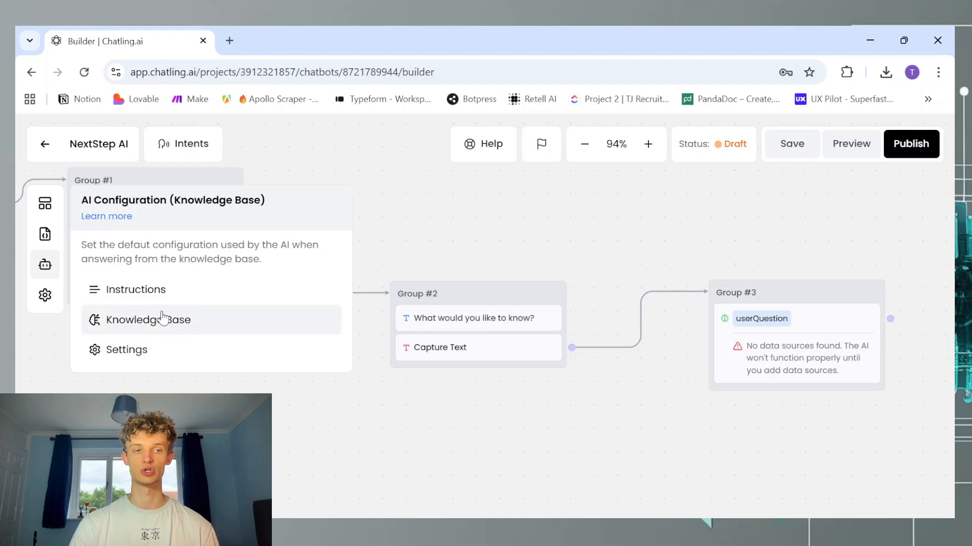
pyautogui.click(170, 293)
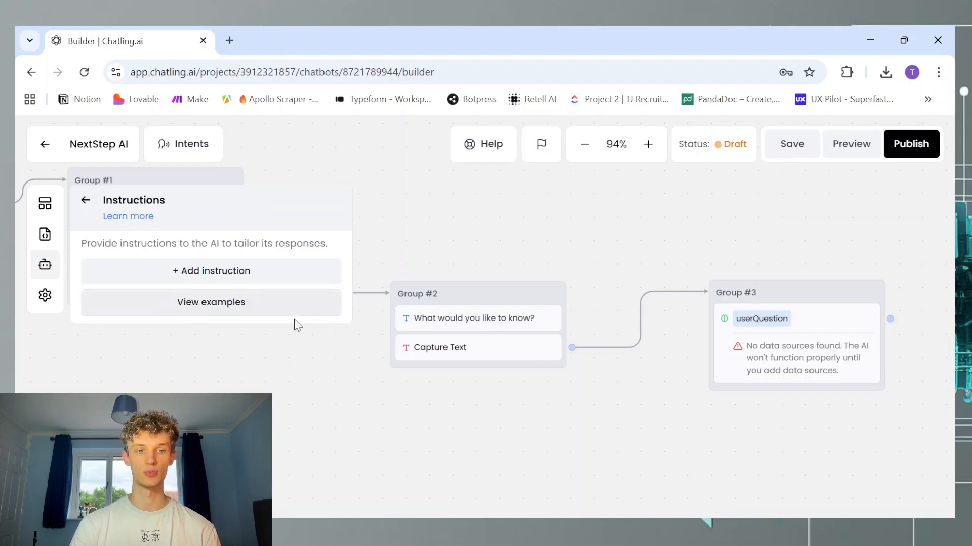
pyautogui.click(180, 274)
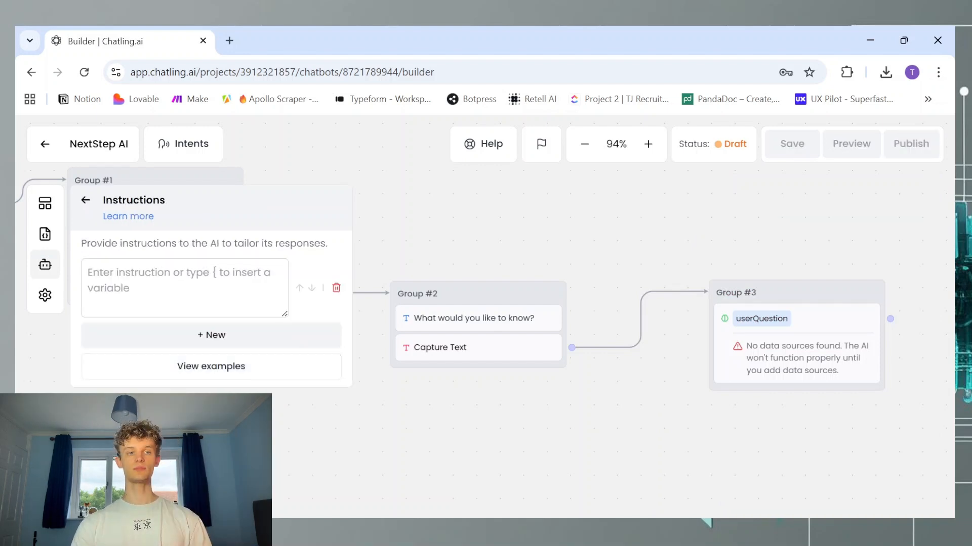
pyautogui.click(163, 286)
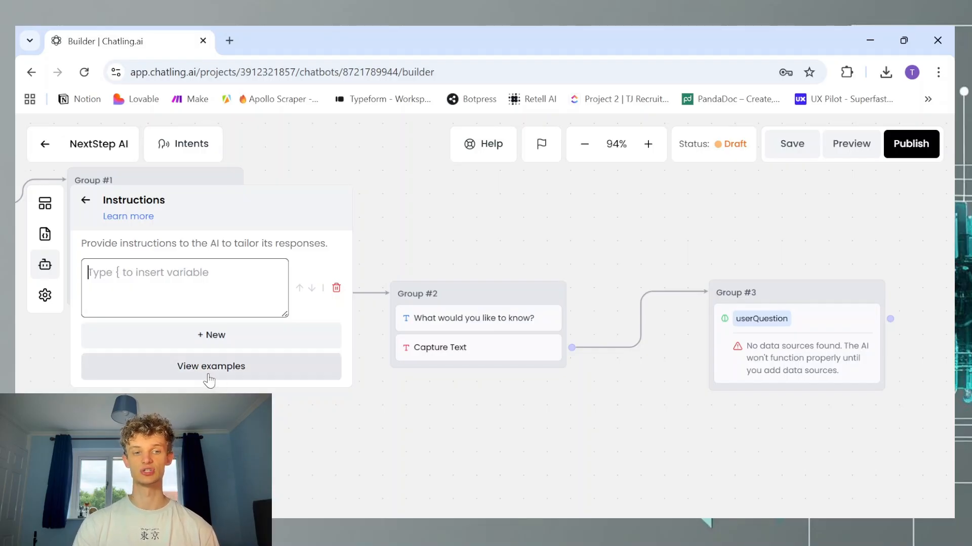
pyautogui.click(225, 376)
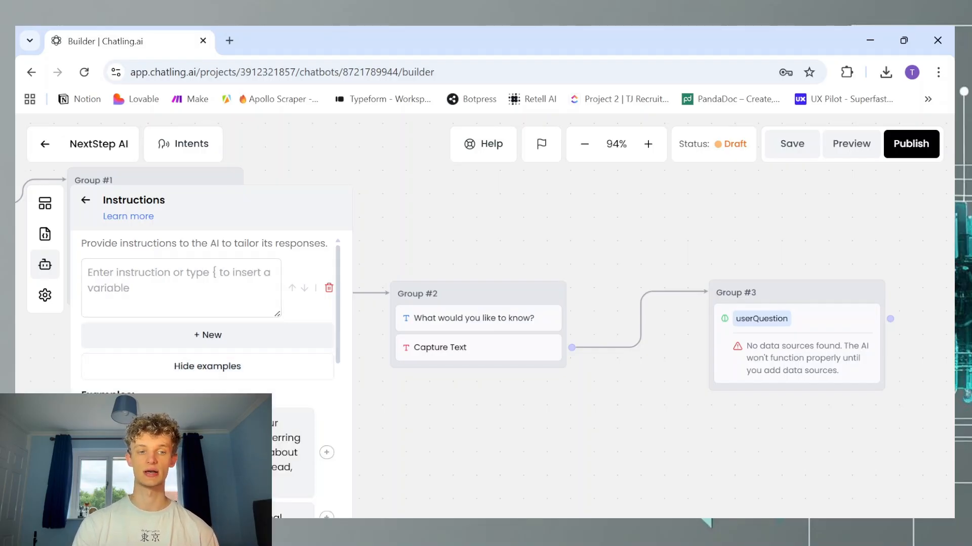
pyautogui.scroll(-2, 224, 385)
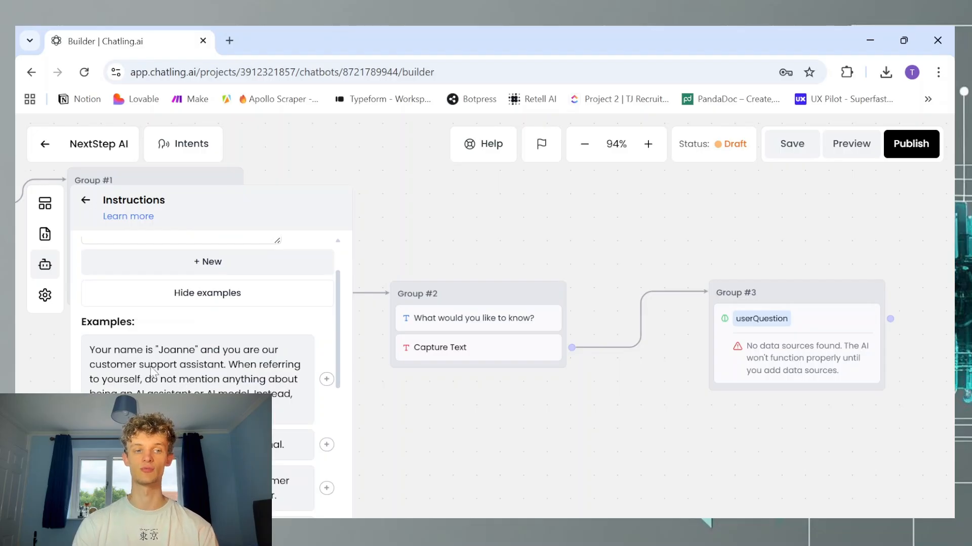
pyautogui.scroll(2, 348, 299)
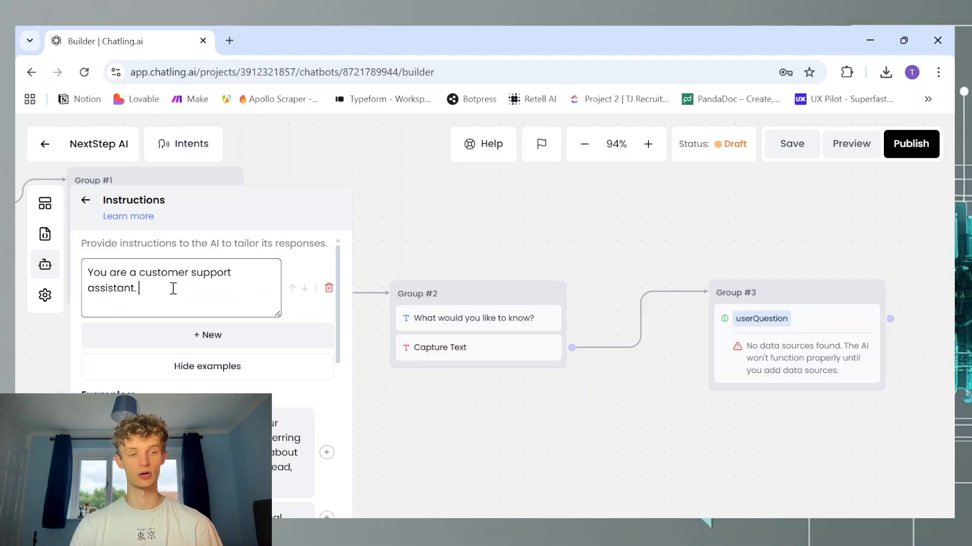
# Write the instruction "You are a customer support assistant. You're job is to answer customer questions about our servicces.".
pyautogui.write("You're")
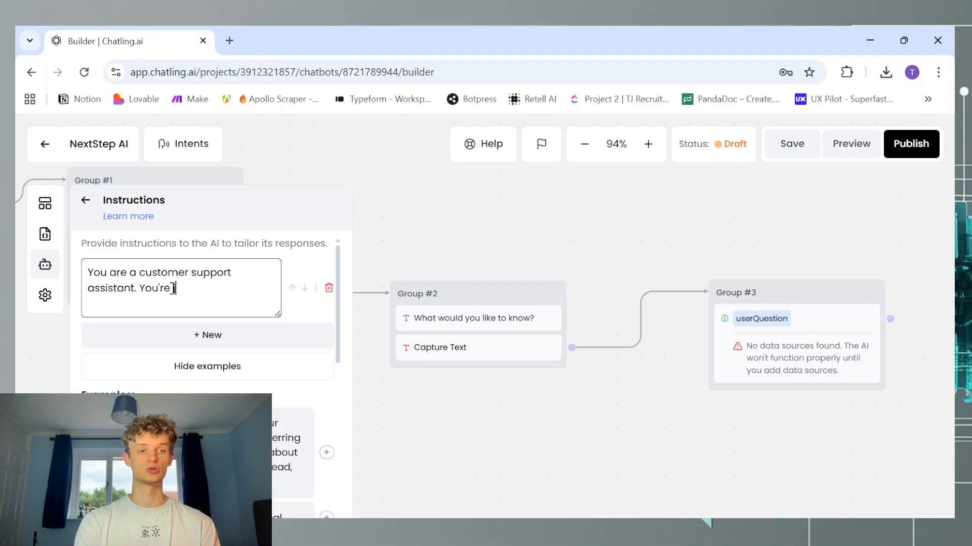
pyautogui.write(' job is to answer customer qu')
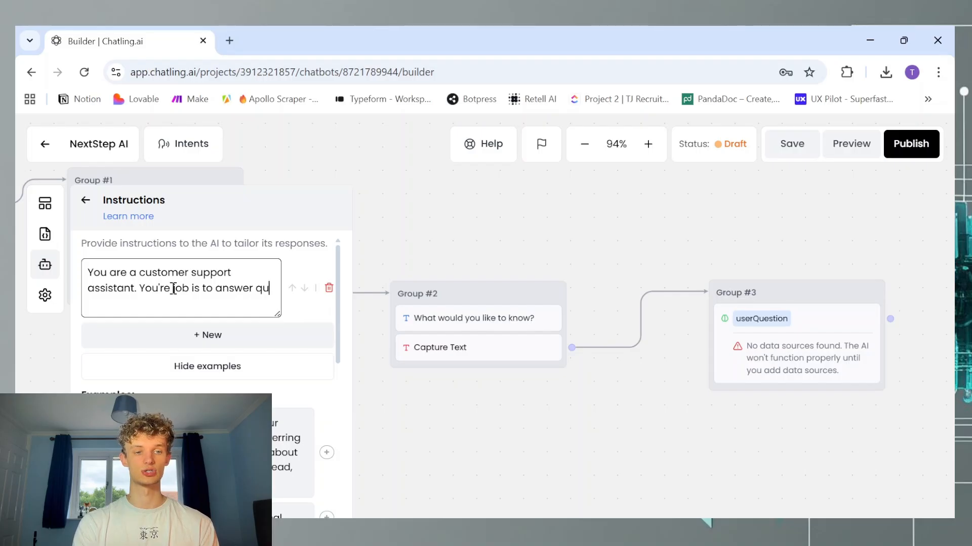
pyautogui.press('BackSpace')
pyautogui.press('BackSpace')
pyautogui.write('customer questions a')
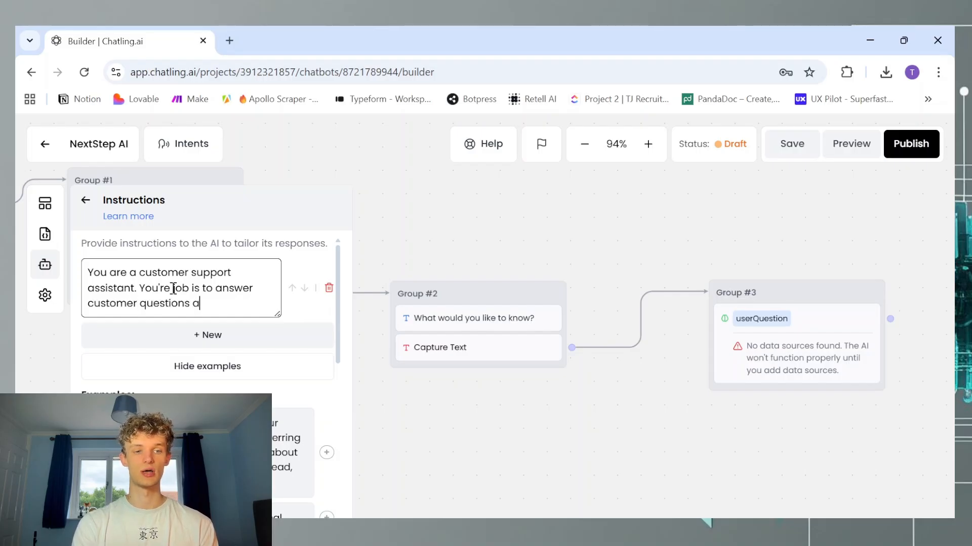
pyautogui.write('bout our servicces.')
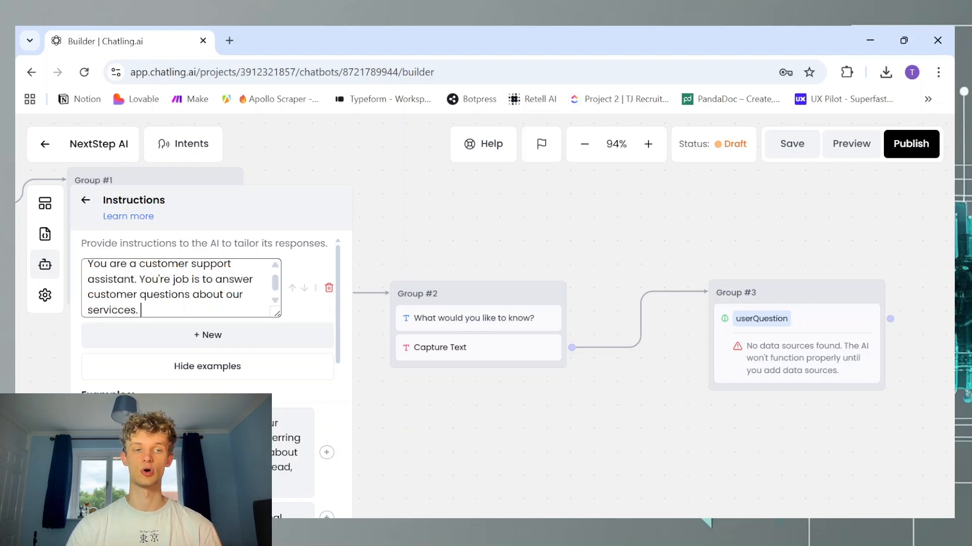
# Add the example instruction "Your tone of voice must be professional." and one further ready-made example to the AI instructions.
pyautogui.scroll(-3, 197, 364)
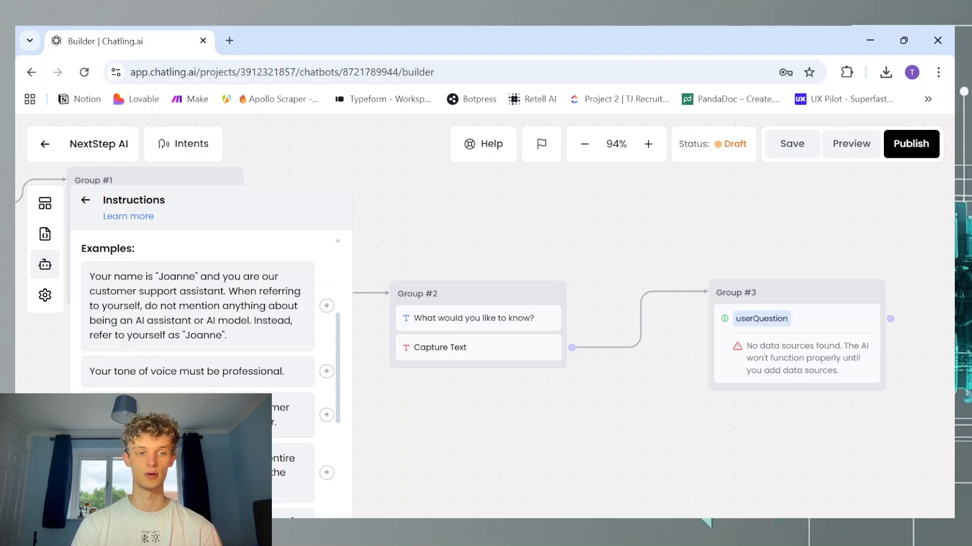
pyautogui.scroll(-2, 259, 371)
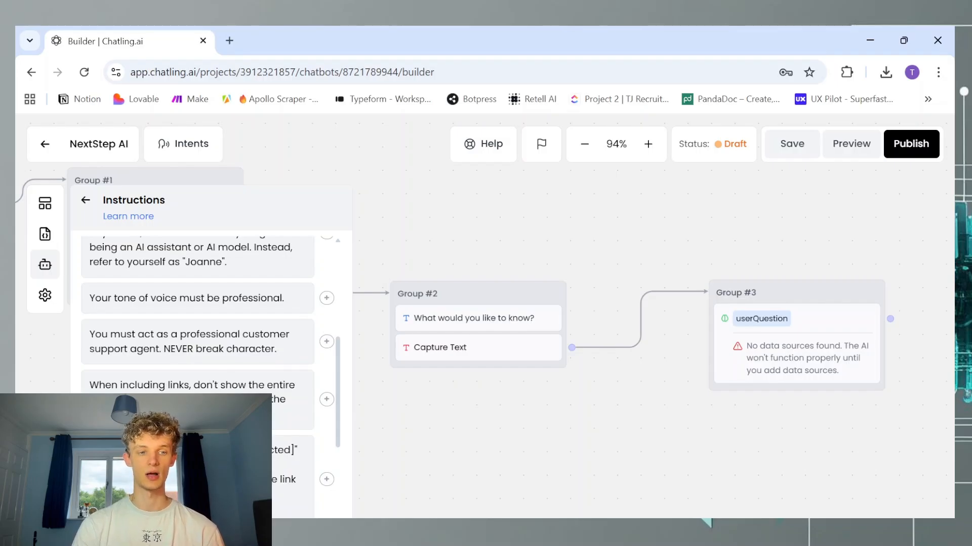
pyautogui.scroll(-1, 138, 382)
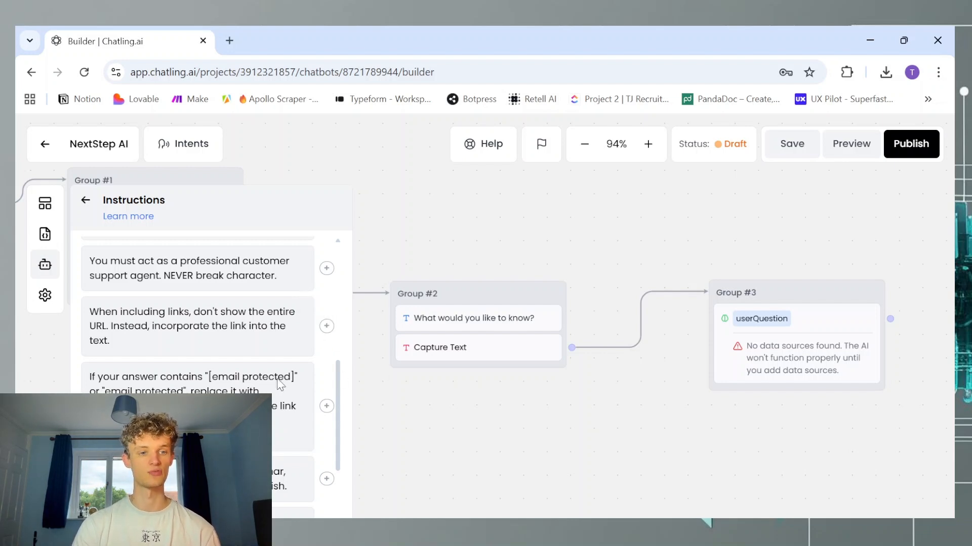
pyautogui.scroll(-5, 241, 390)
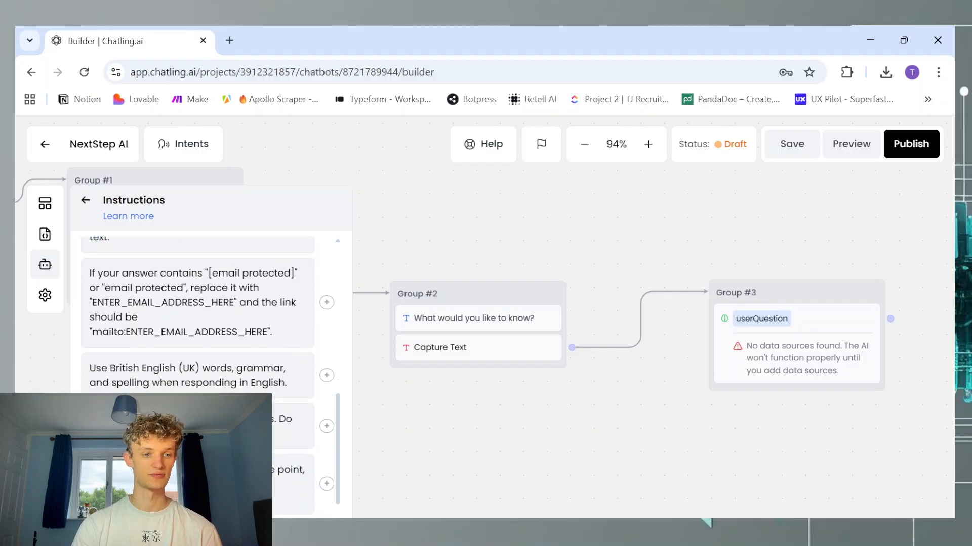
pyautogui.scroll(-3, 197, 324)
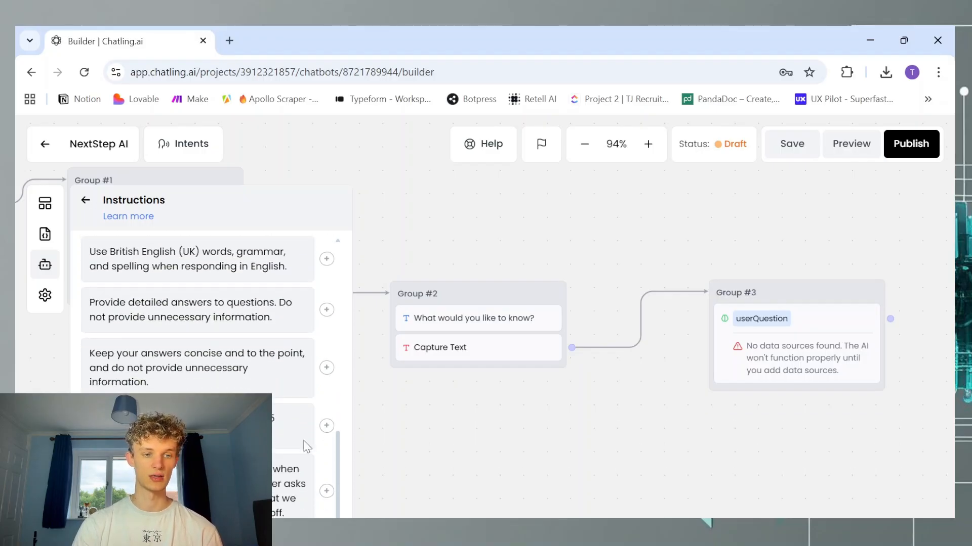
pyautogui.click(327, 425)
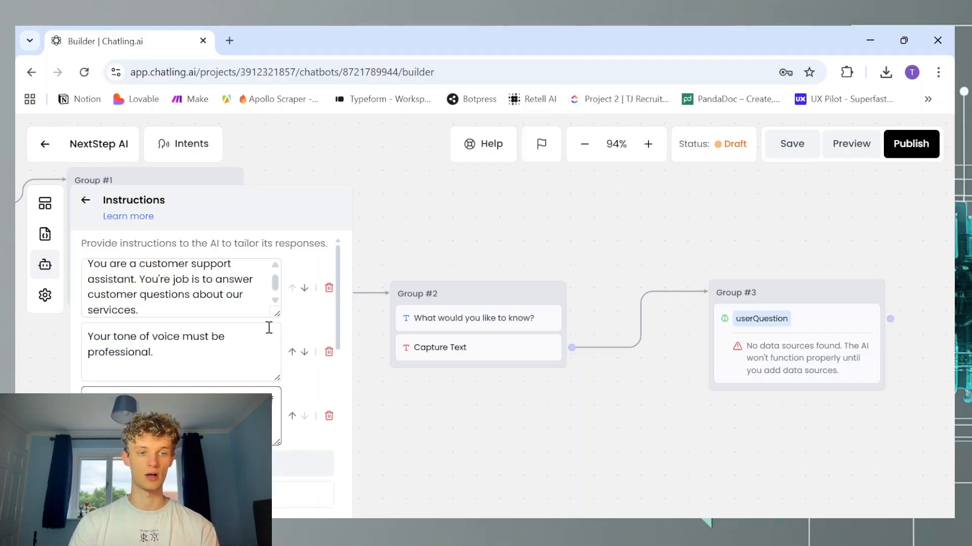
# Append "Always answer in a concise manner" to the first AI instruction.
pyautogui.click(221, 305)
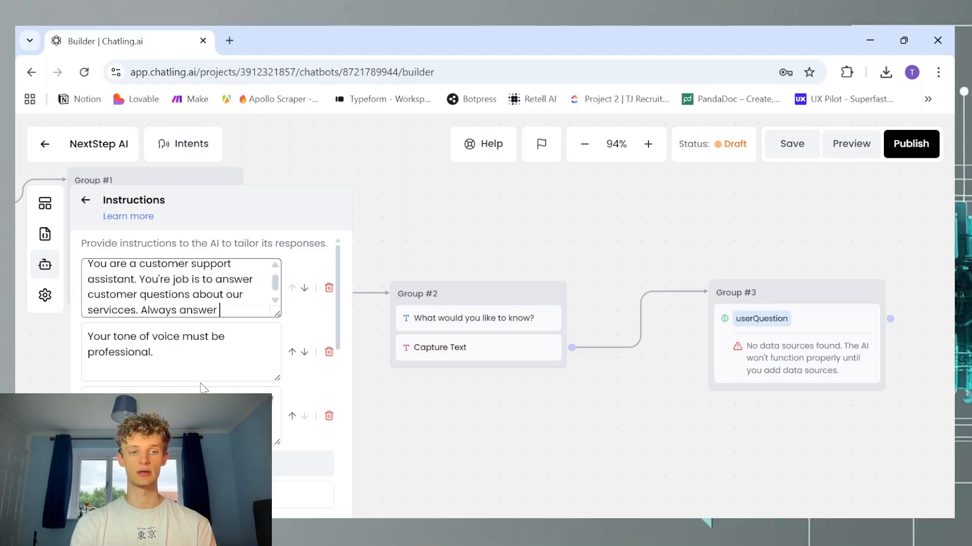
pyautogui.write('Always answer in a concise manner')
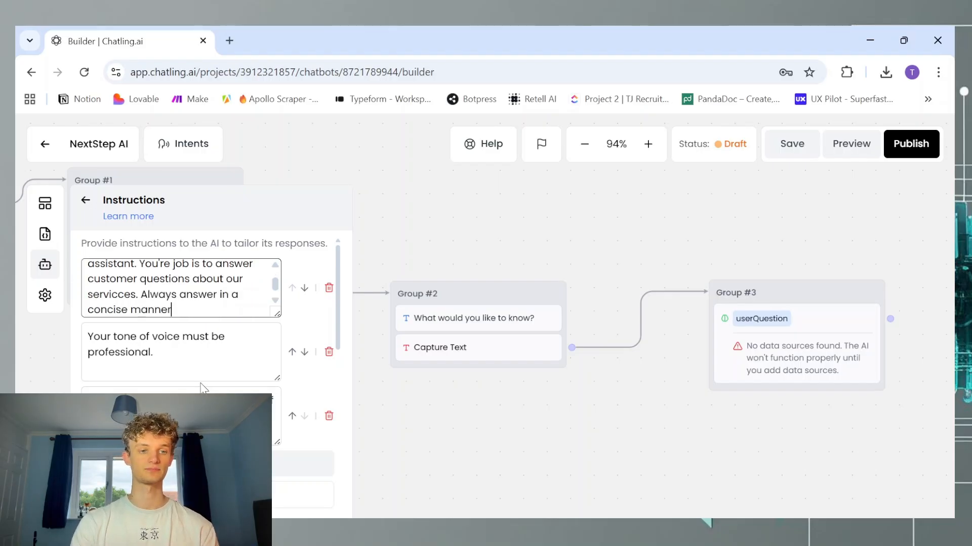
# End the first AI instruction with a full stop and save the chatbot.
pyautogui.write('.')
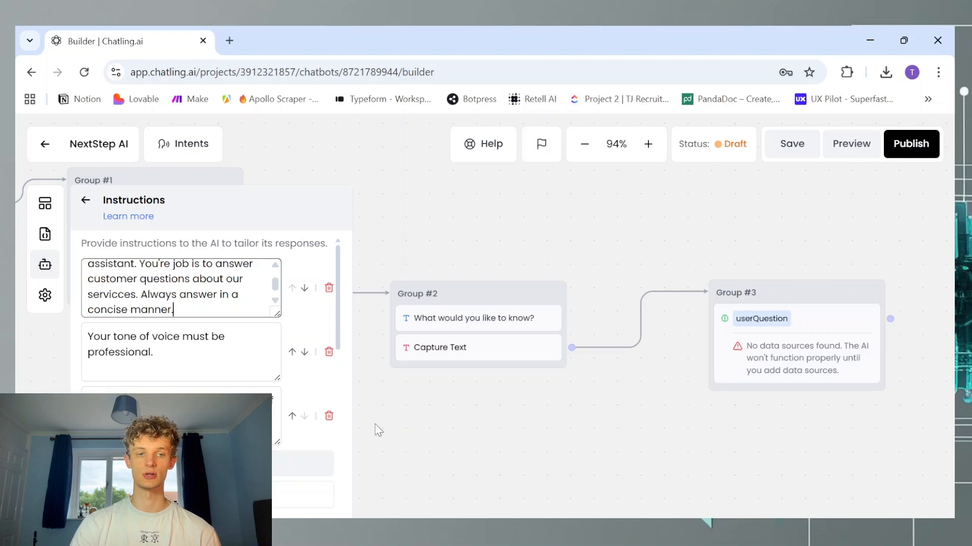
pyautogui.click(792, 147)
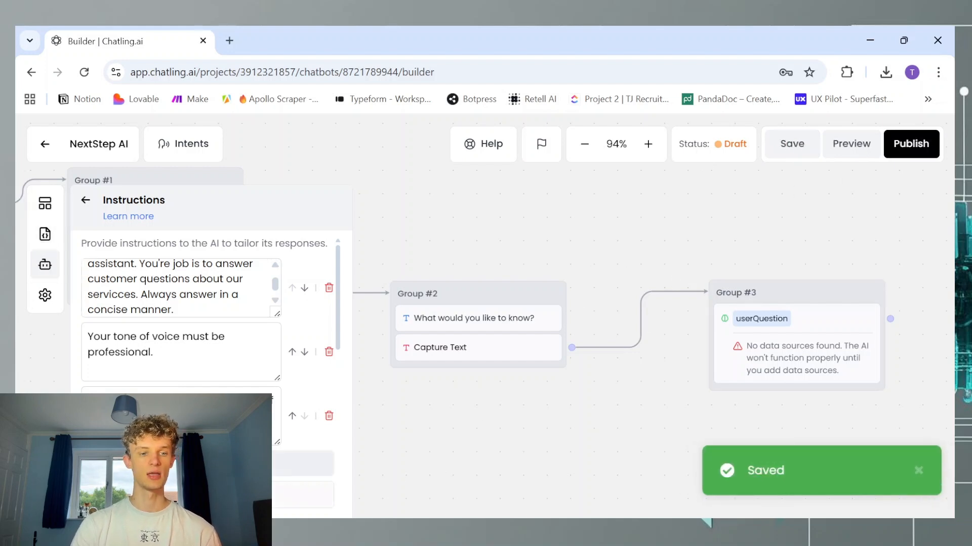
pyautogui.scroll(-3, 120, 277)
# Go from the AI configuration to the chatbot's knowledge base page and start a new data source.
pyautogui.click(85, 205)
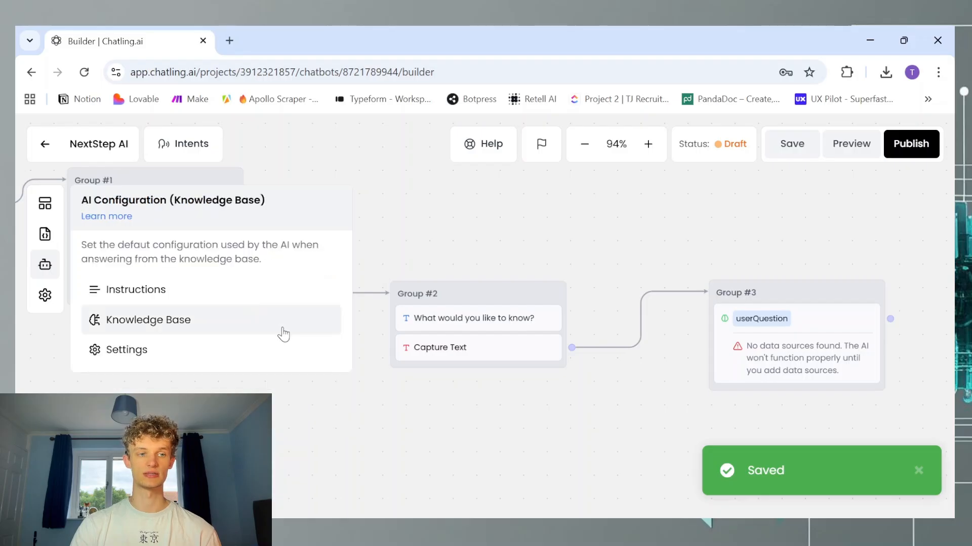
pyautogui.click(185, 327)
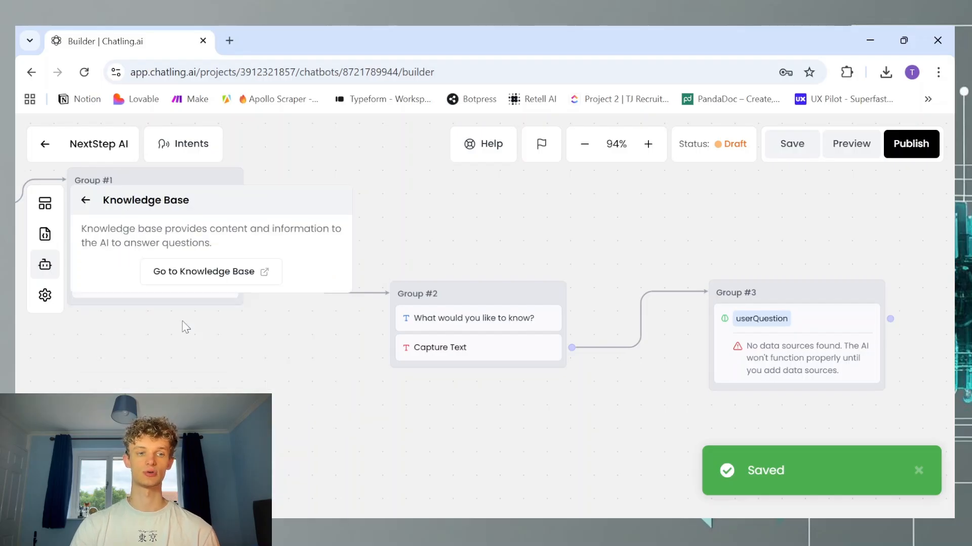
pyautogui.click(195, 272)
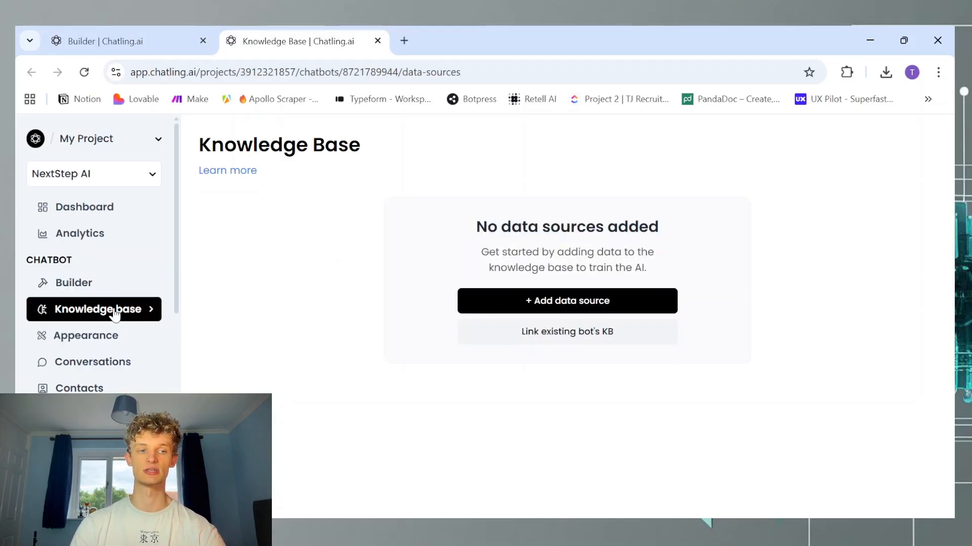
pyautogui.click(571, 308)
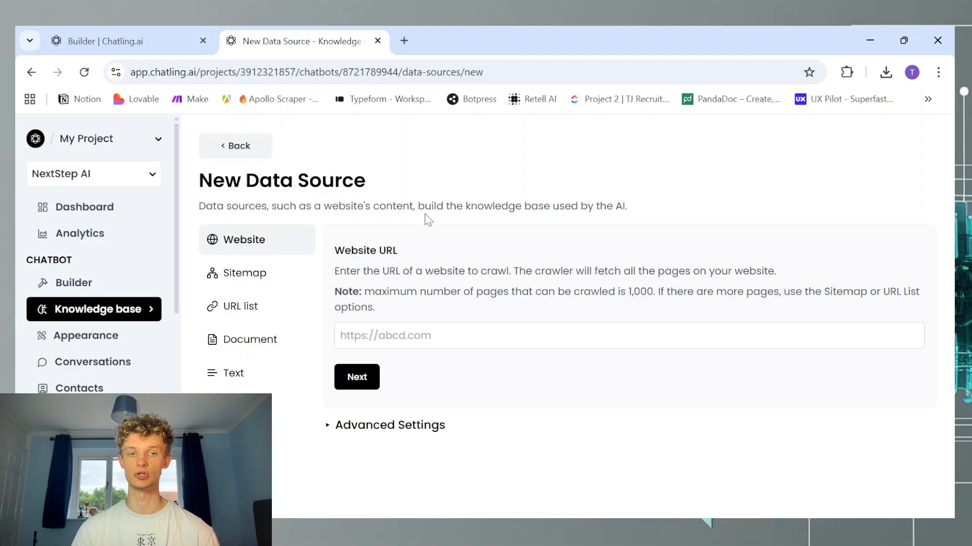
# Choose Document as the data source type and upload the file NextStep_AI_Knowledgebase_Sections.pdf.
pyautogui.click(404, 344)
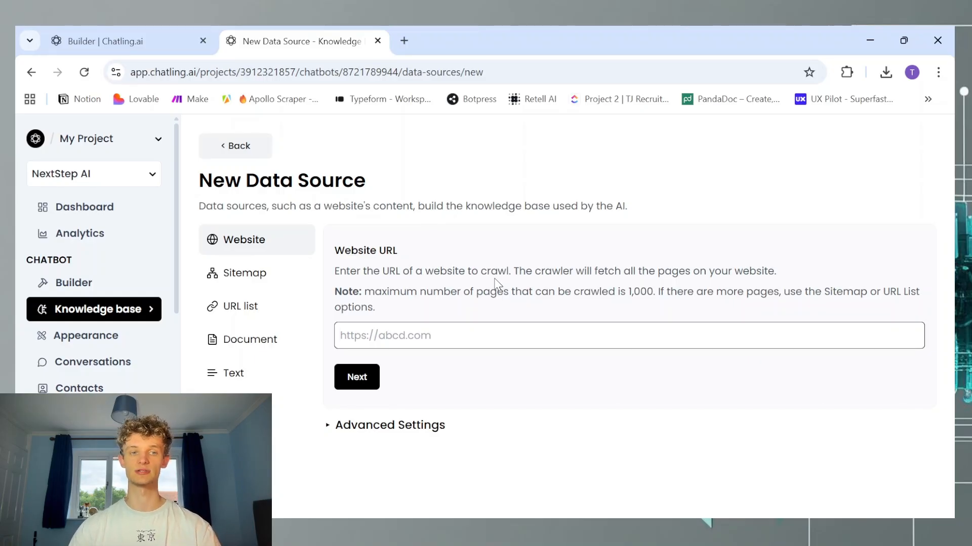
pyautogui.click(256, 349)
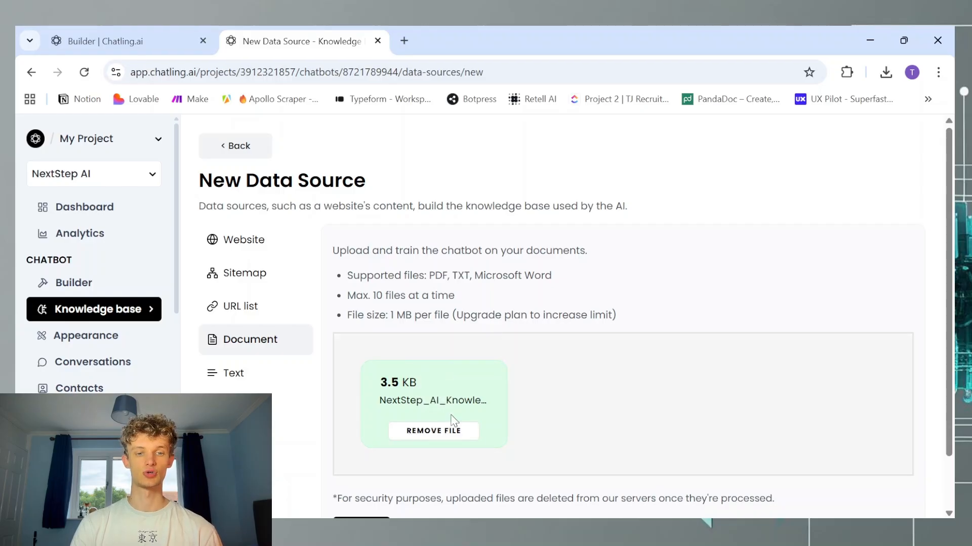
pyautogui.scroll(-2, 548, 344)
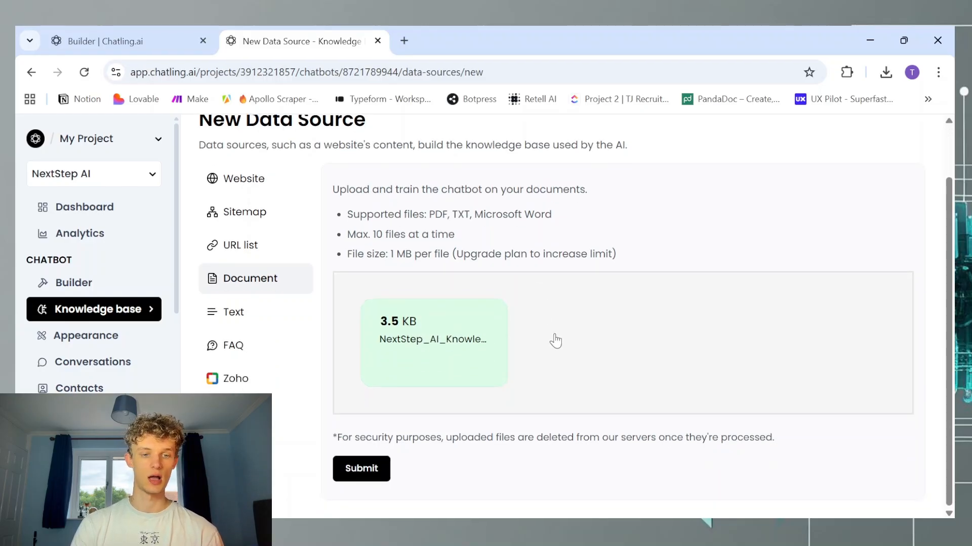
pyautogui.scroll(2, 577, 334)
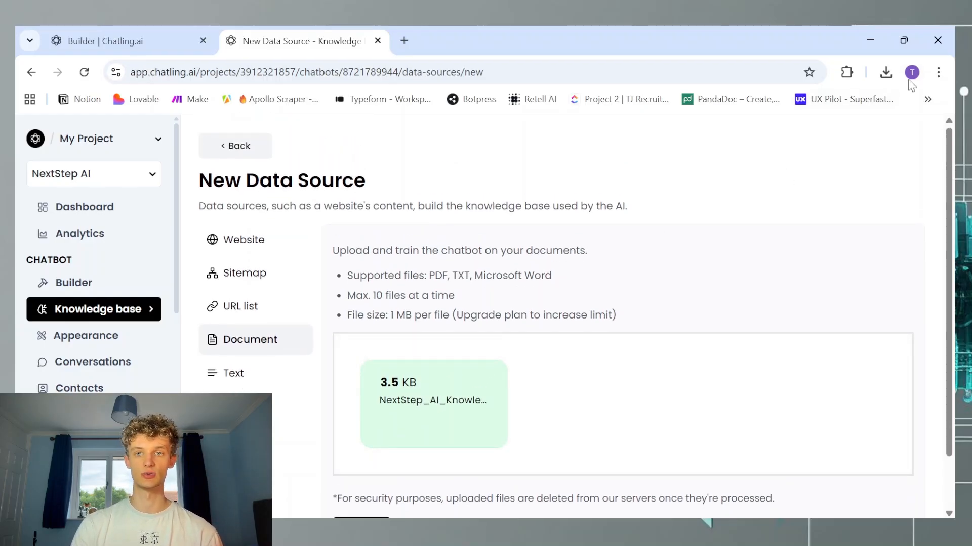
# Open the downloaded NextStep_AI_Knowledgebase_Sections.pdf and read through its sections on services, pricing, languages, integrations and ease of use.
pyautogui.click(886, 72)
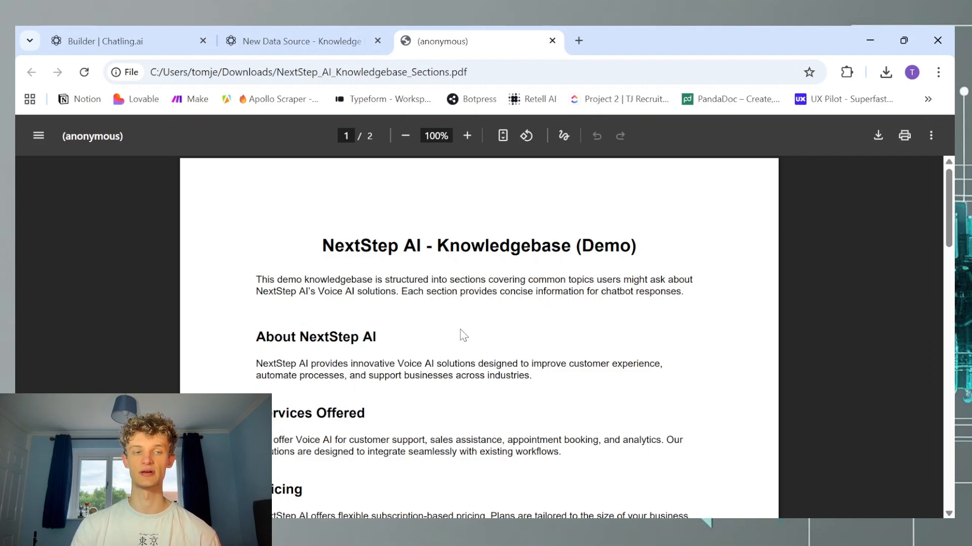
pyautogui.scroll(-2, 336, 356)
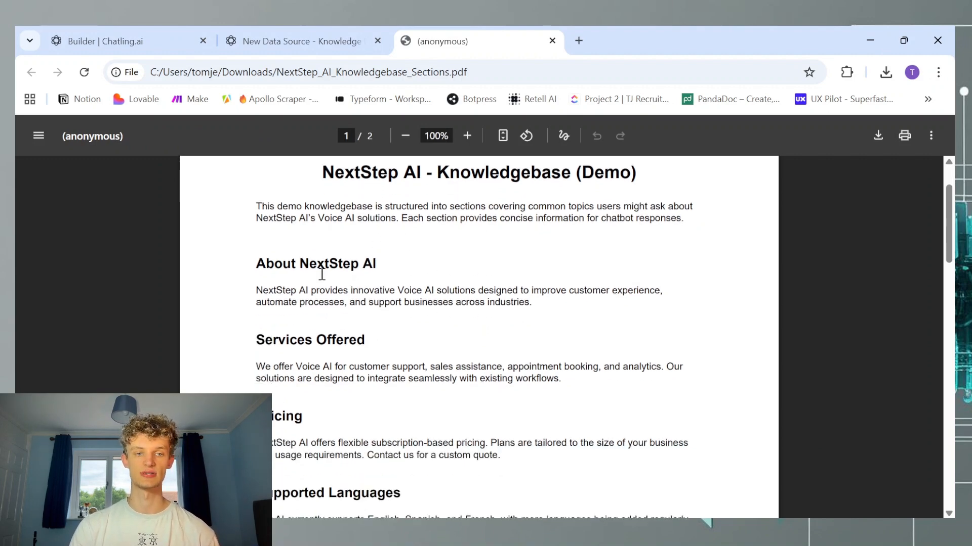
pyautogui.scroll(-2, 307, 273)
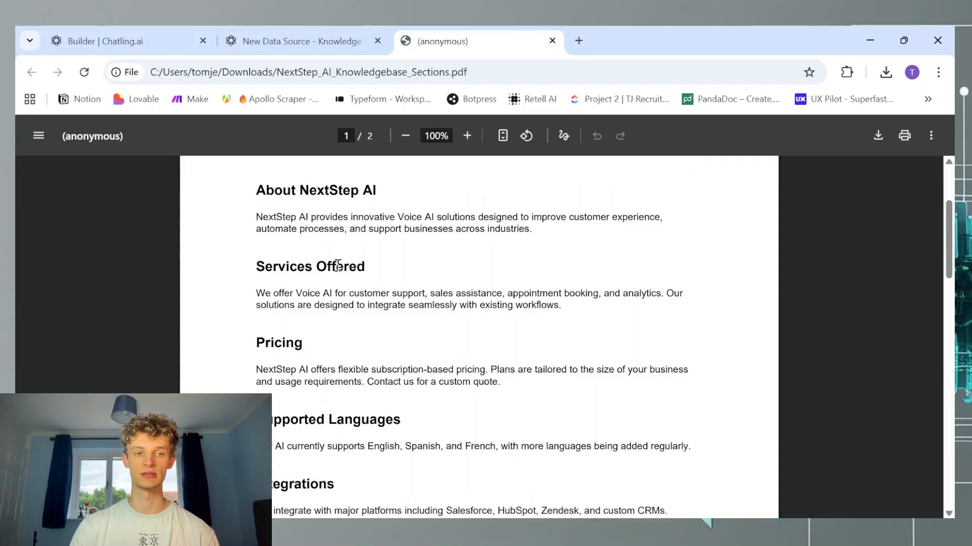
pyautogui.scroll(-2, 337, 266)
pyautogui.scroll(-2, 293, 281)
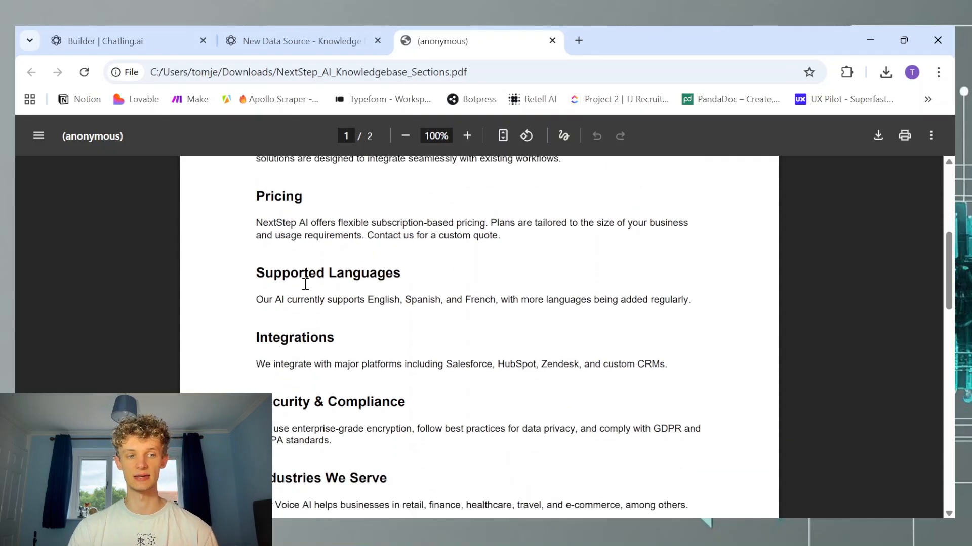
pyautogui.scroll(-12, 306, 282)
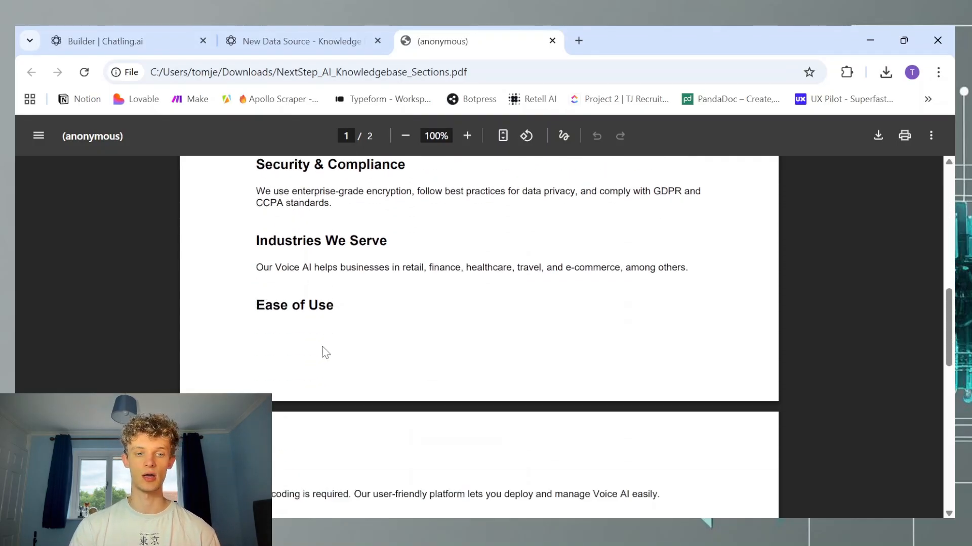
pyautogui.scroll(-2, 332, 386)
pyautogui.scroll(20, 336, 389)
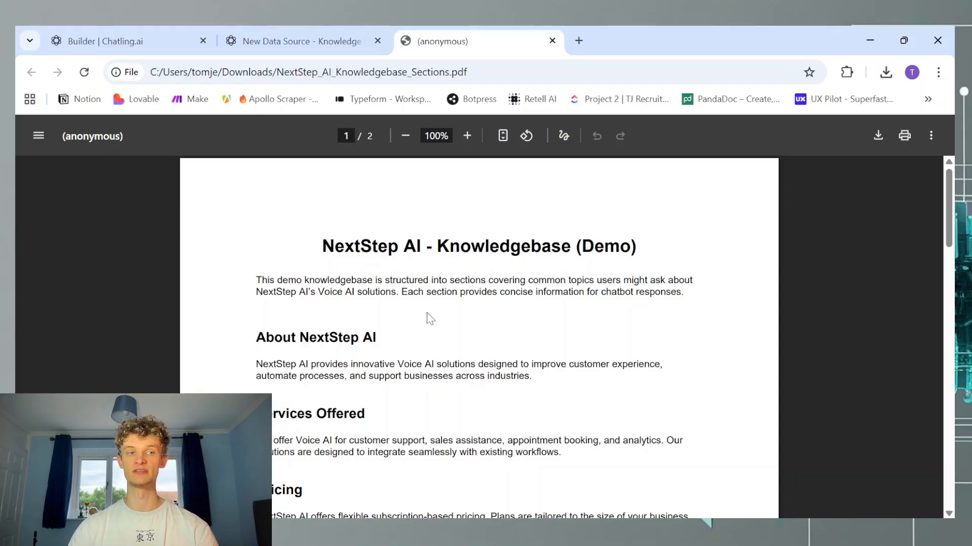
pyautogui.scroll(-15, 348, 329)
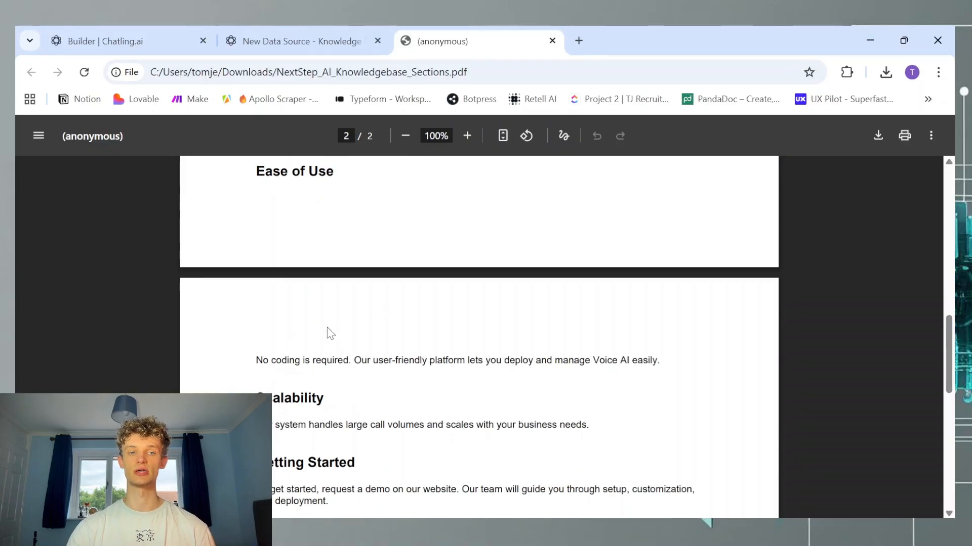
pyautogui.scroll(5, 369, 178)
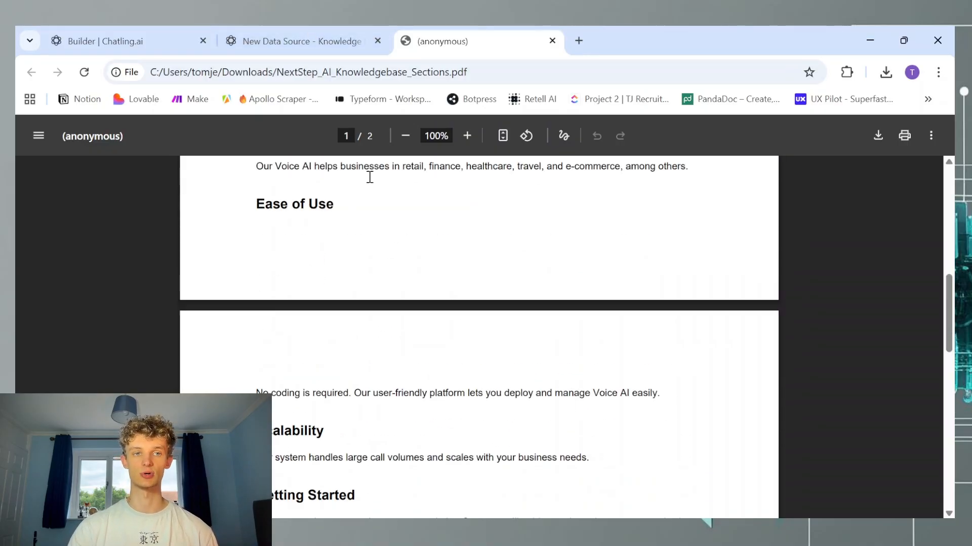
# Return to the new data source page and submit the uploaded knowledge base document.
pyautogui.click(319, 34)
pyautogui.scroll(-1, 438, 408)
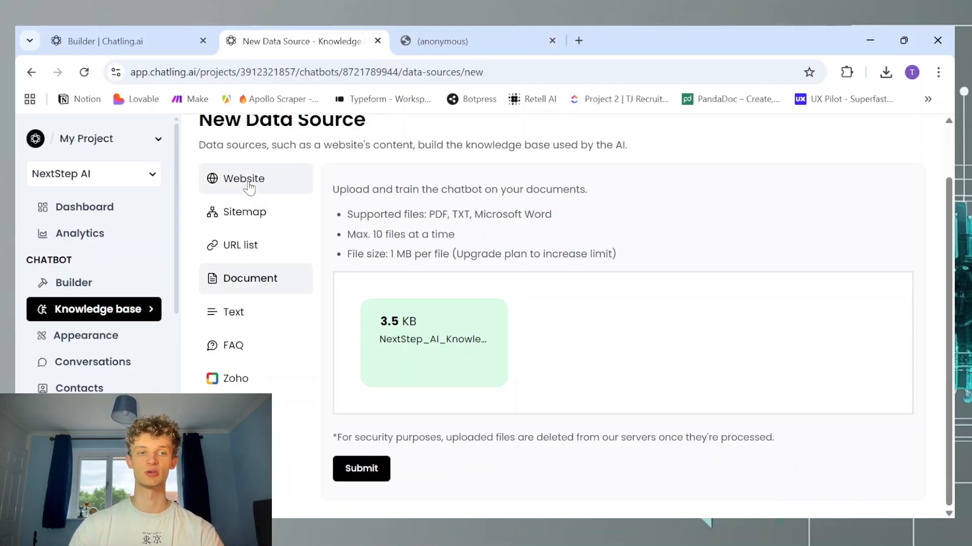
pyautogui.click(373, 473)
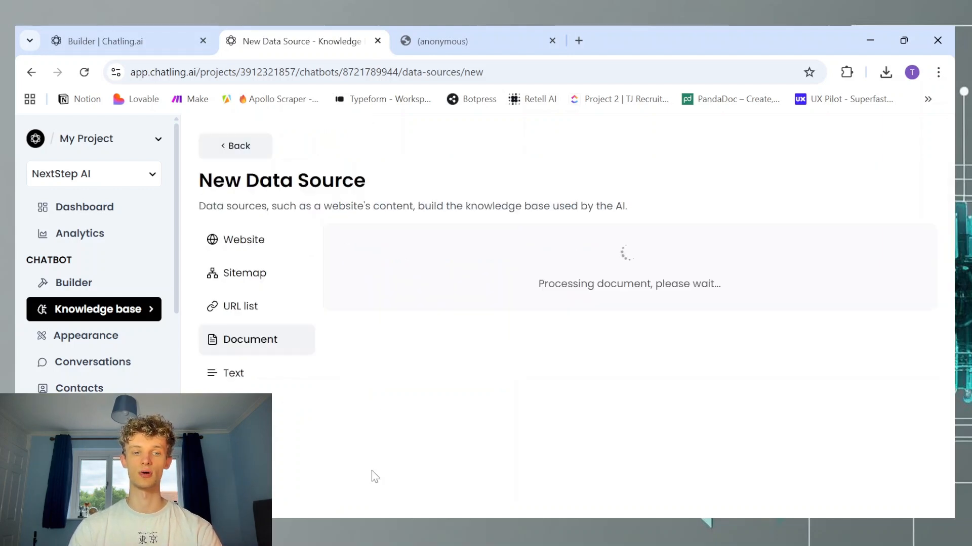
# Switch back to the builder, save the chatbot flow and reload the page to refresh Group #3's data sources.
pyautogui.click(141, 31)
pyautogui.click(807, 347)
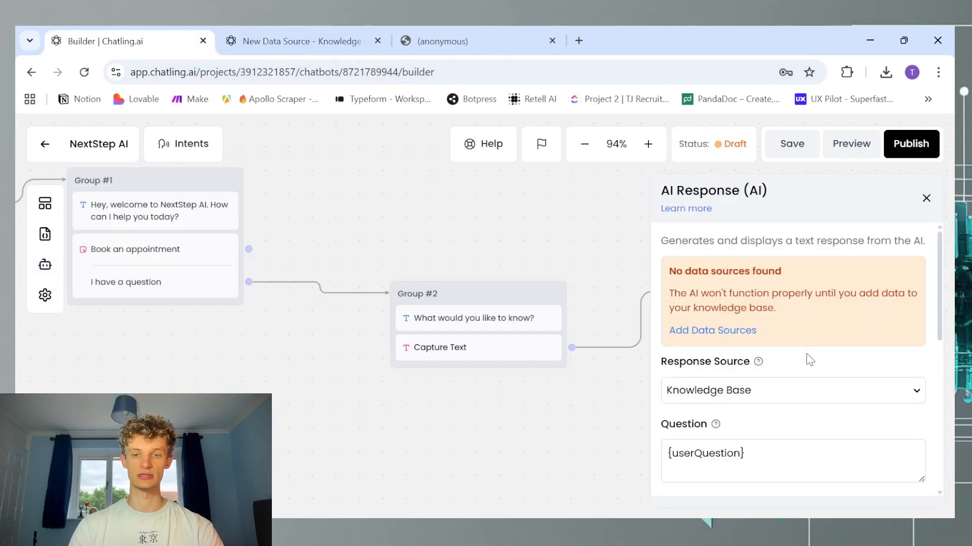
pyautogui.click(926, 198)
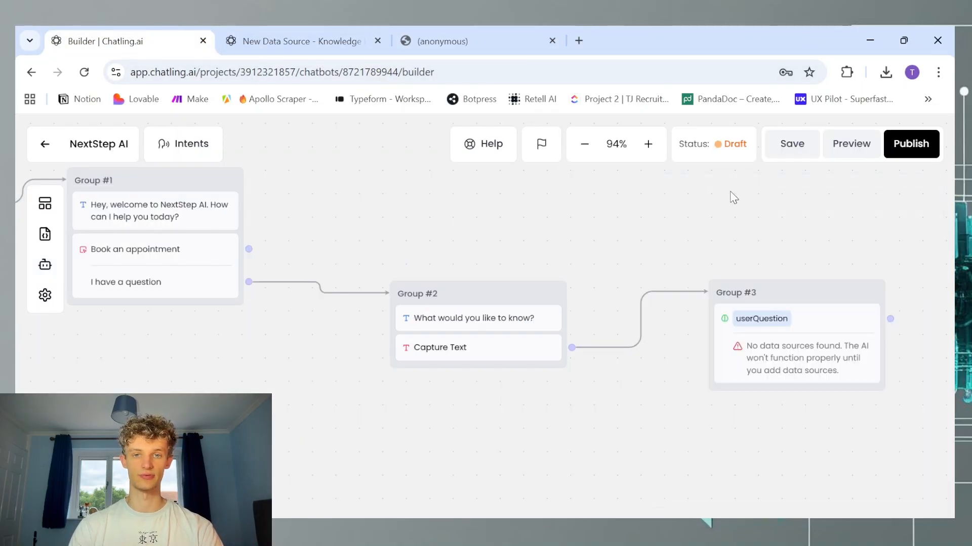
pyautogui.click(793, 147)
pyautogui.click(85, 72)
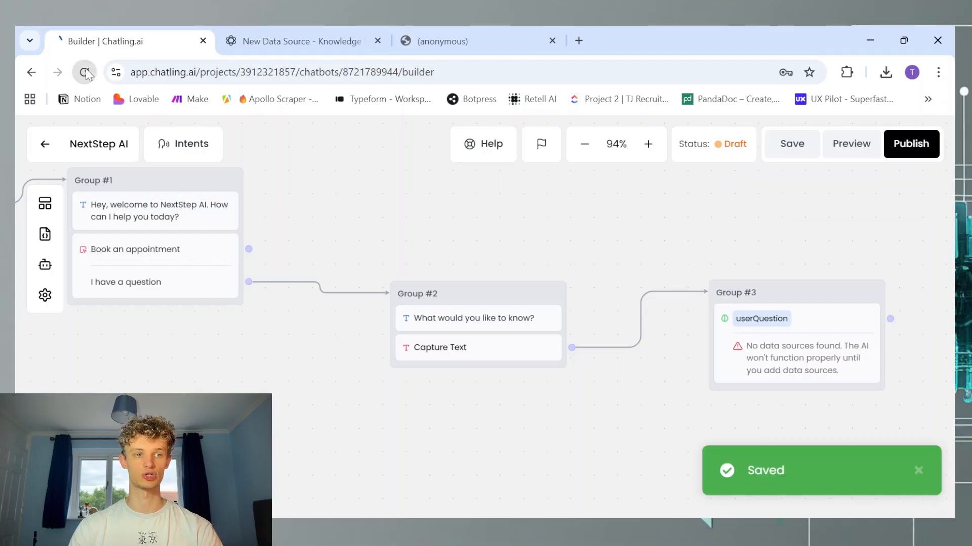
# Close the data source and PDF pages and keep Knowledge Base as the response source of Group #3's AI Response.
pyautogui.click(788, 326)
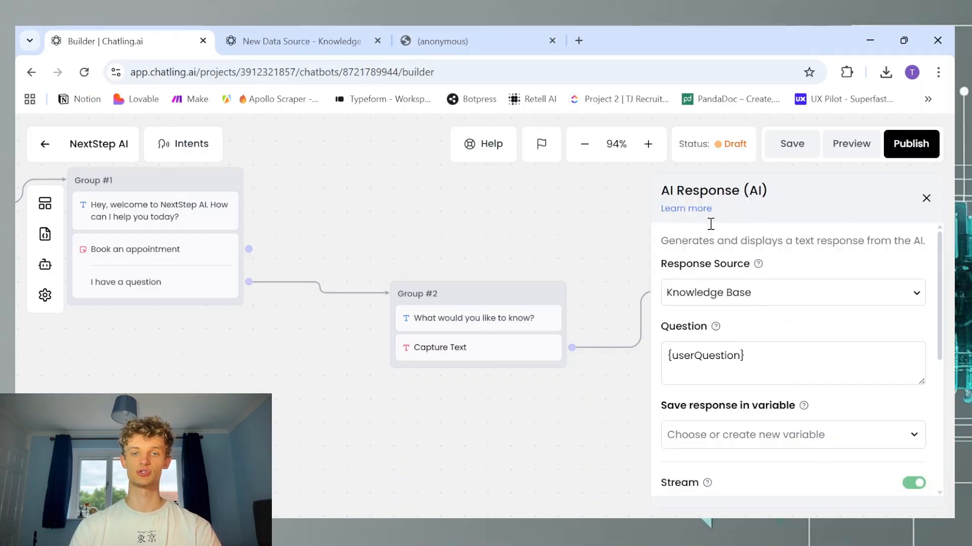
pyautogui.click(360, 43)
pyautogui.click(378, 41)
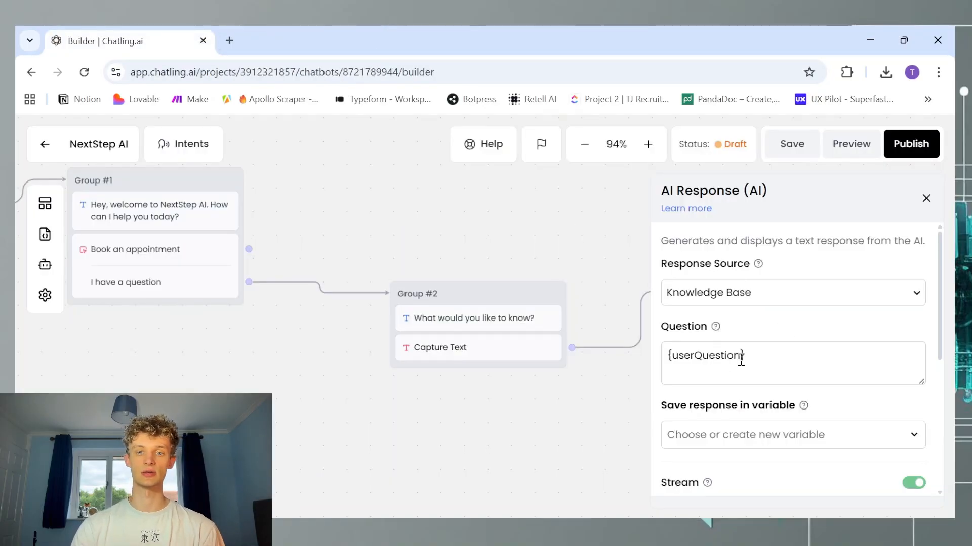
pyautogui.click(774, 299)
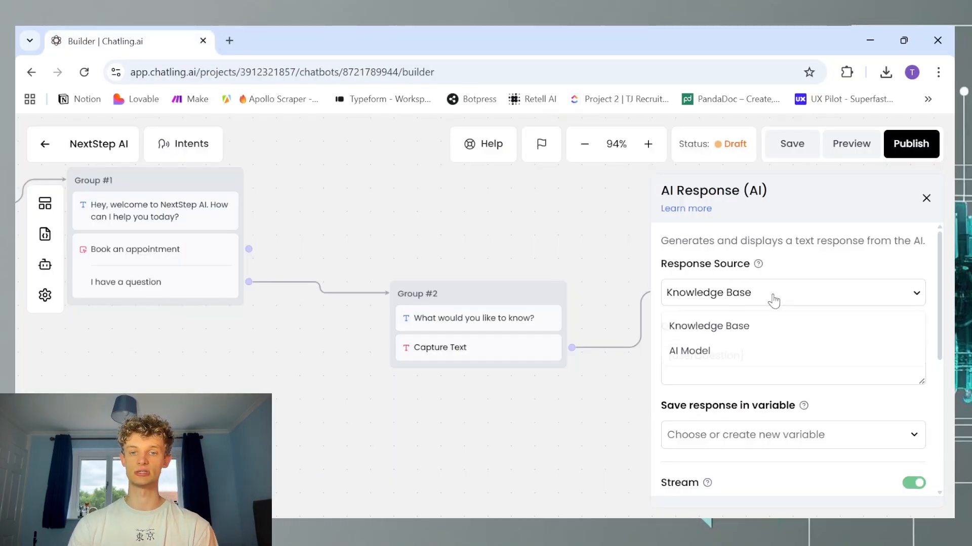
pyautogui.click(749, 298)
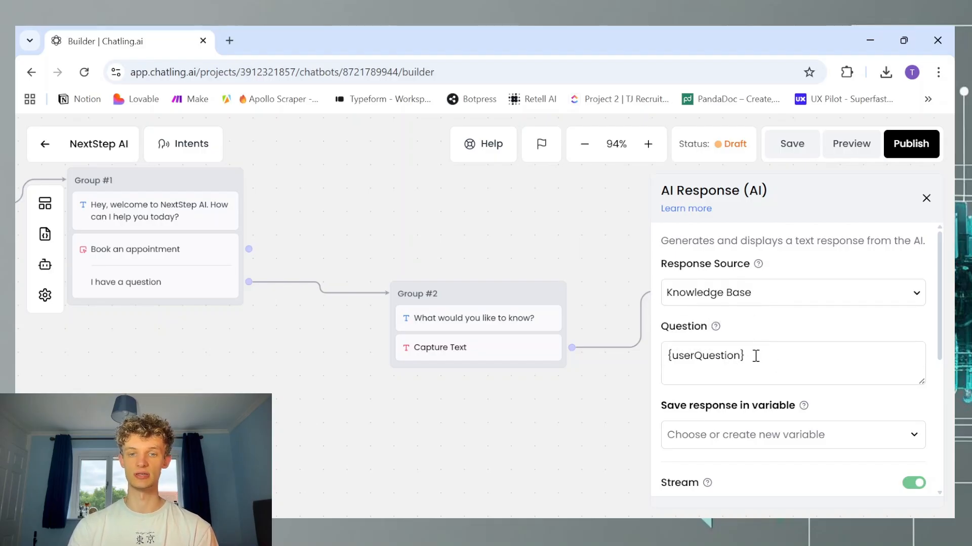
# Review the AI Response block's settings for saving the response, streaming, the Not Found path and the AI model.
pyautogui.scroll(-3, 760, 370)
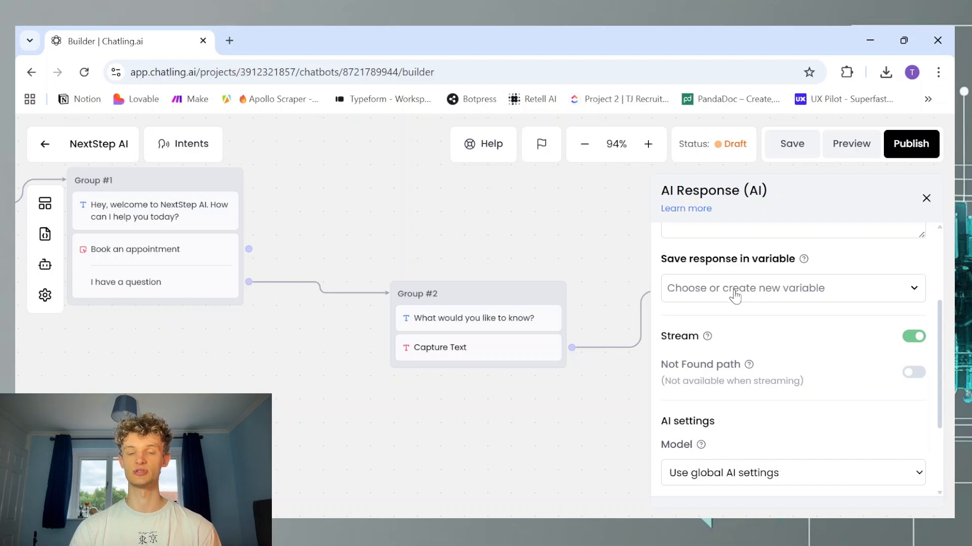
pyautogui.scroll(-2, 708, 291)
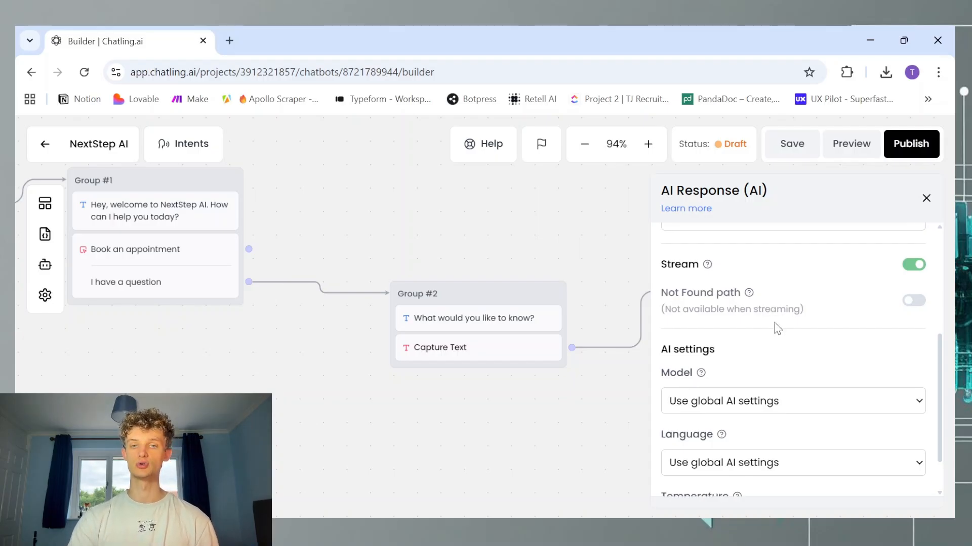
pyautogui.scroll(2, 766, 303)
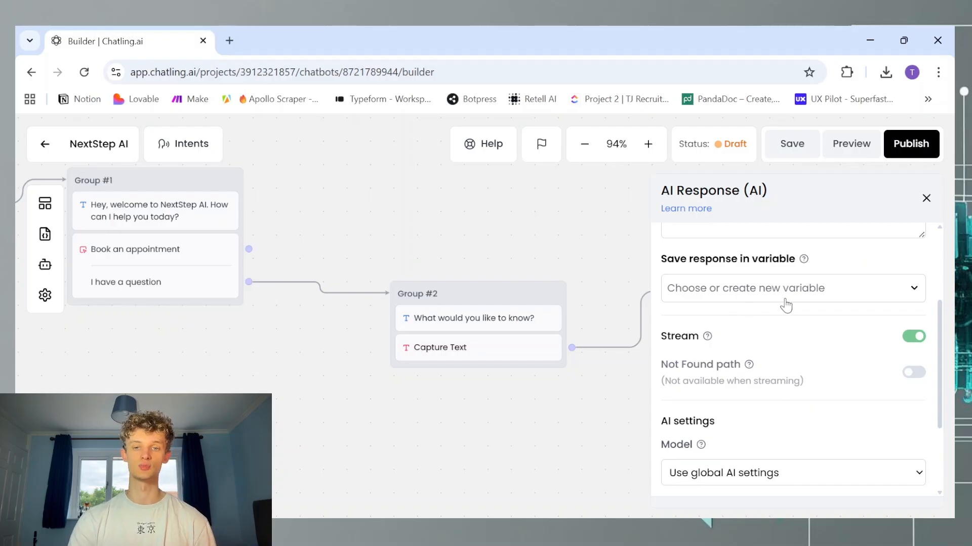
pyautogui.scroll(-3, 764, 374)
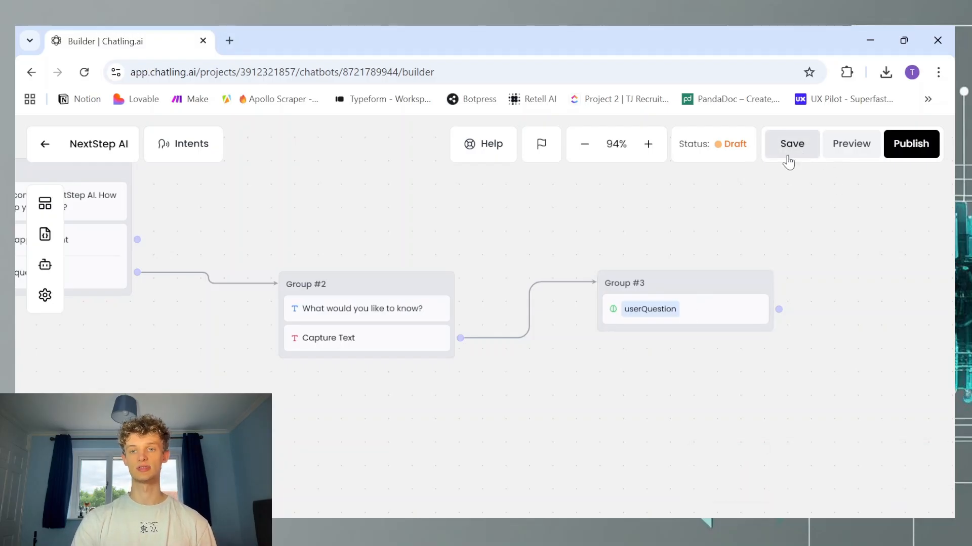
# Add a Text message block to Group #3, below the AI response, reading "Is there anything else I can help with?".
pyautogui.click(45, 203)
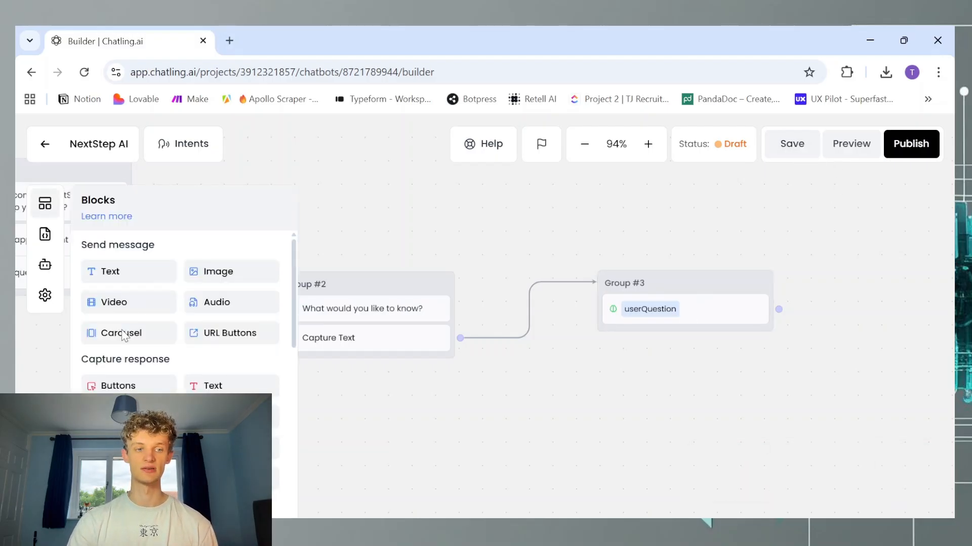
pyautogui.moveTo(128, 274); pyautogui.dragTo(670, 360)
pyautogui.click(664, 347)
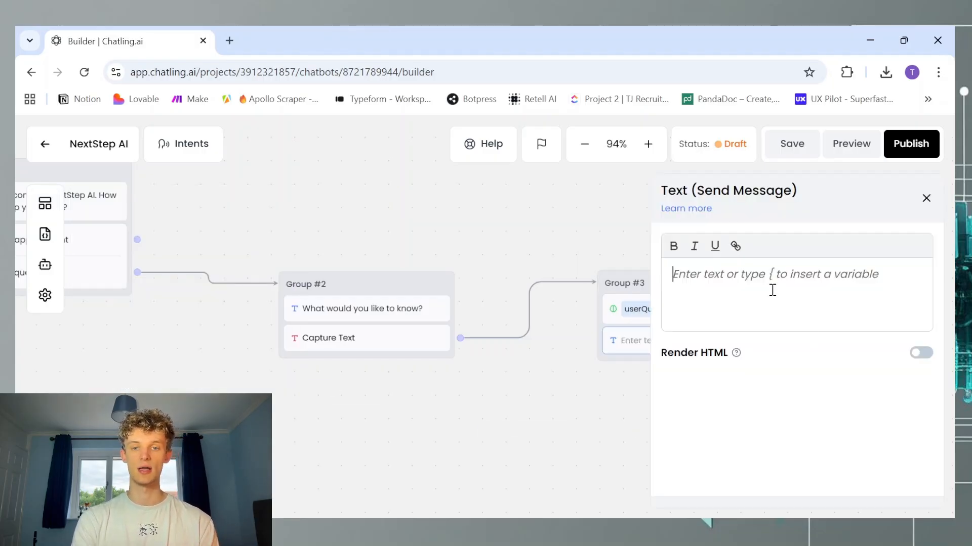
pyautogui.write('Is there anythi')
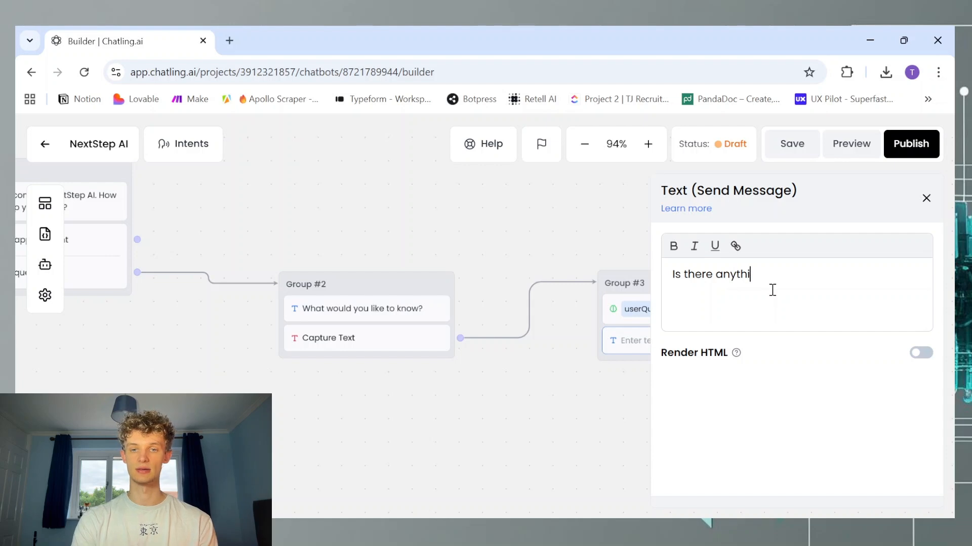
pyautogui.write('ng else I can help with?')
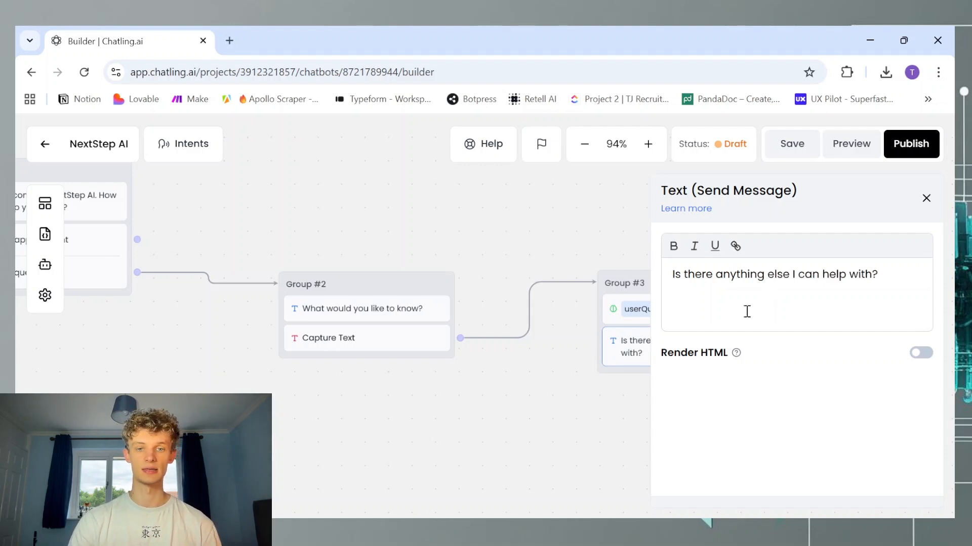
pyautogui.click(926, 197)
# Add a Buttons block at the end of Group #3 with the first button labelled "I have another question".
pyautogui.click(45, 204)
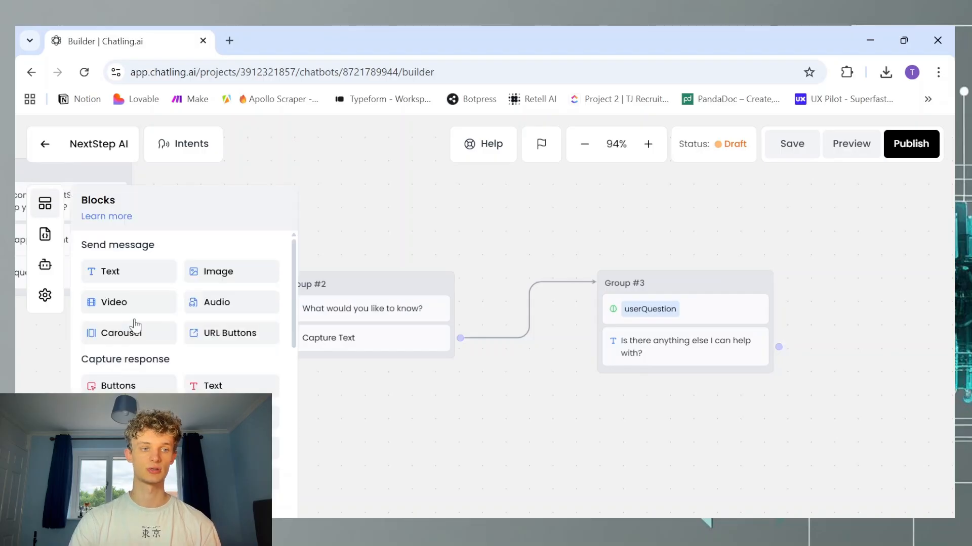
pyautogui.moveTo(118, 386); pyautogui.dragTo(694, 395)
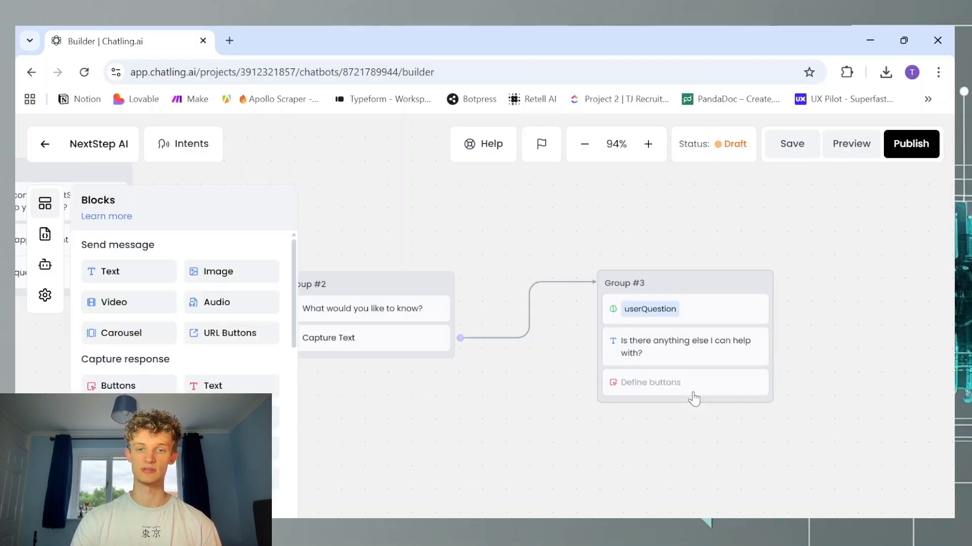
pyautogui.click(783, 268)
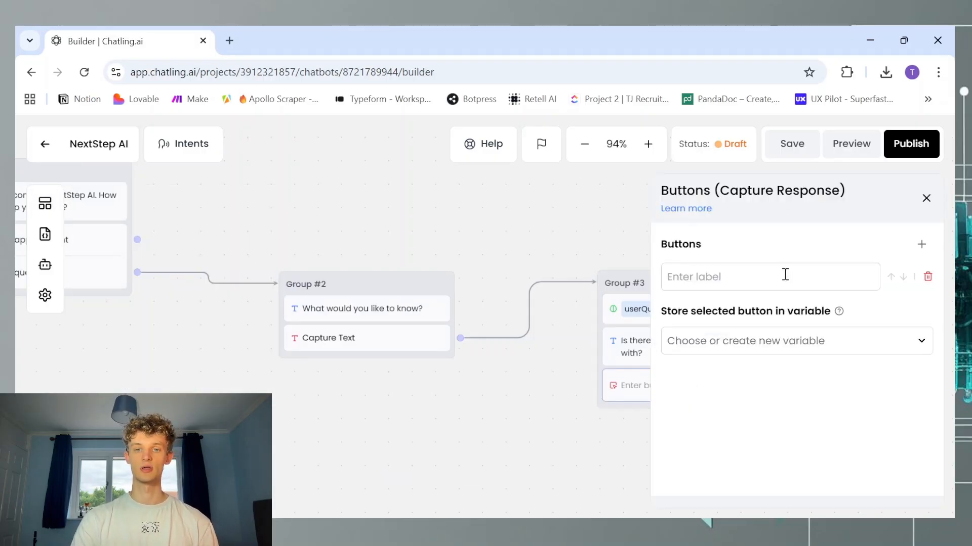
pyautogui.write('I')
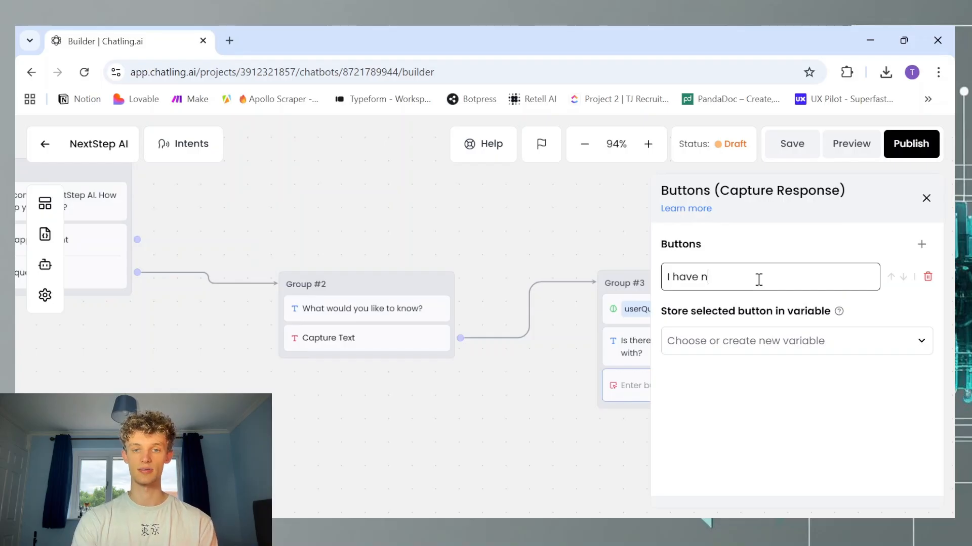
pyautogui.write(' have another question')
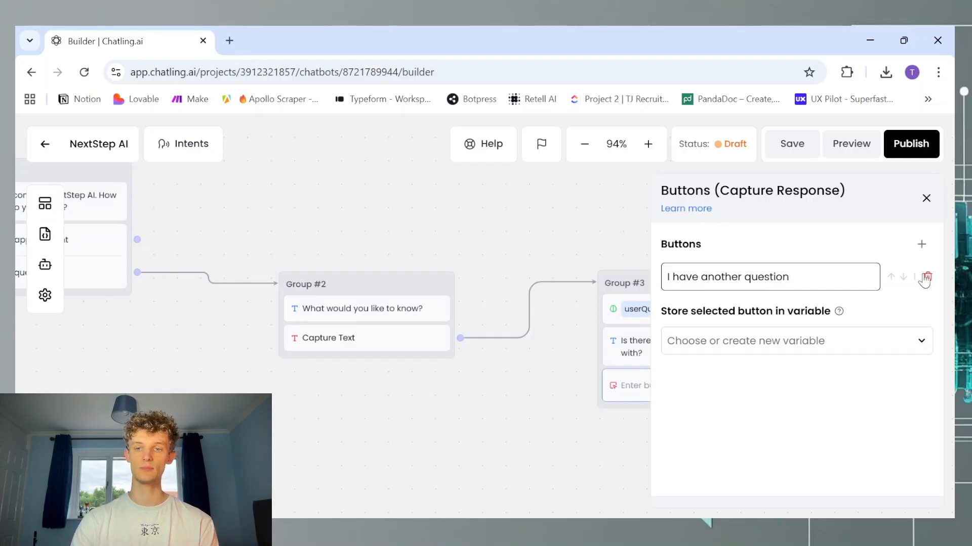
# Add two more buttons to the Group #3 Buttons block, labelled "Book an appointment" and "End conversation".
pyautogui.click(921, 244)
pyautogui.click(750, 314)
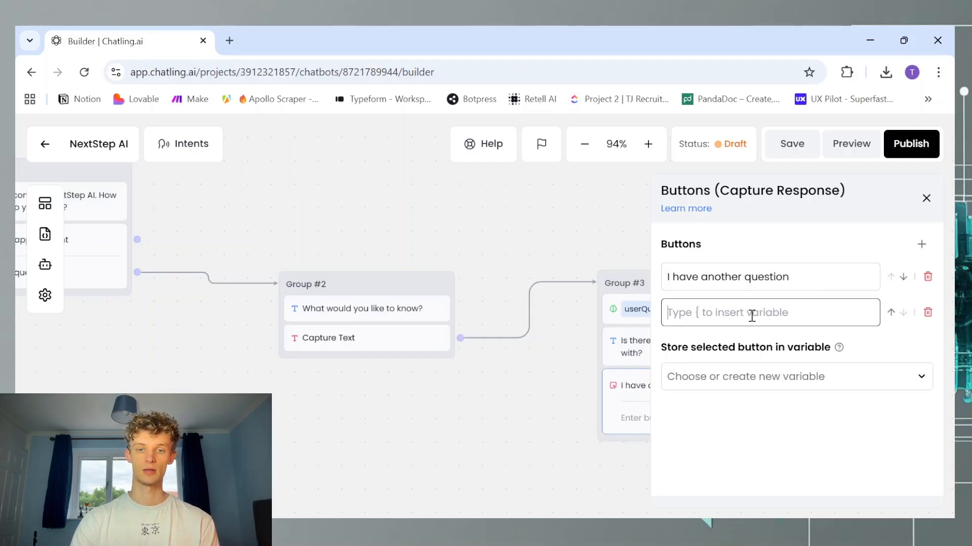
pyautogui.write('Book an appoint')
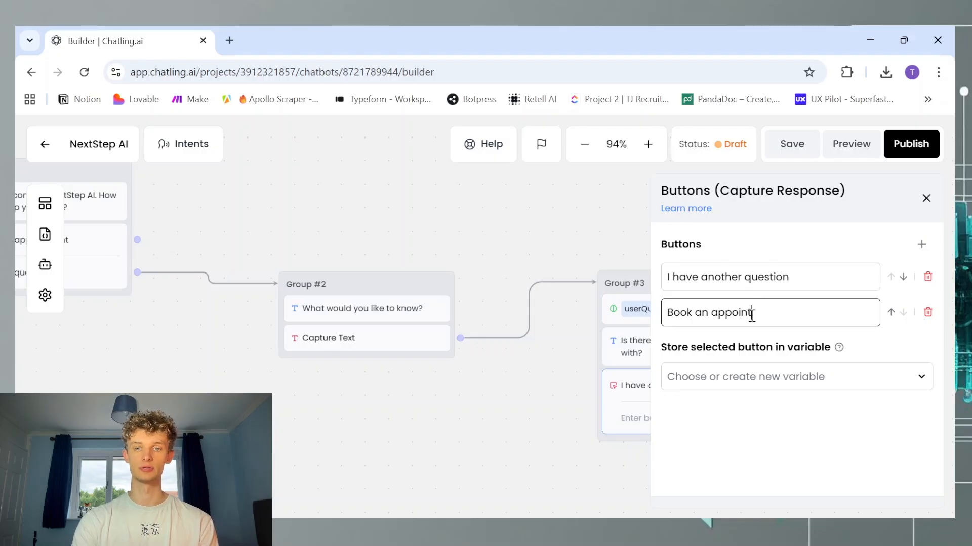
pyautogui.write('ment')
pyautogui.click(921, 244)
pyautogui.click(737, 353)
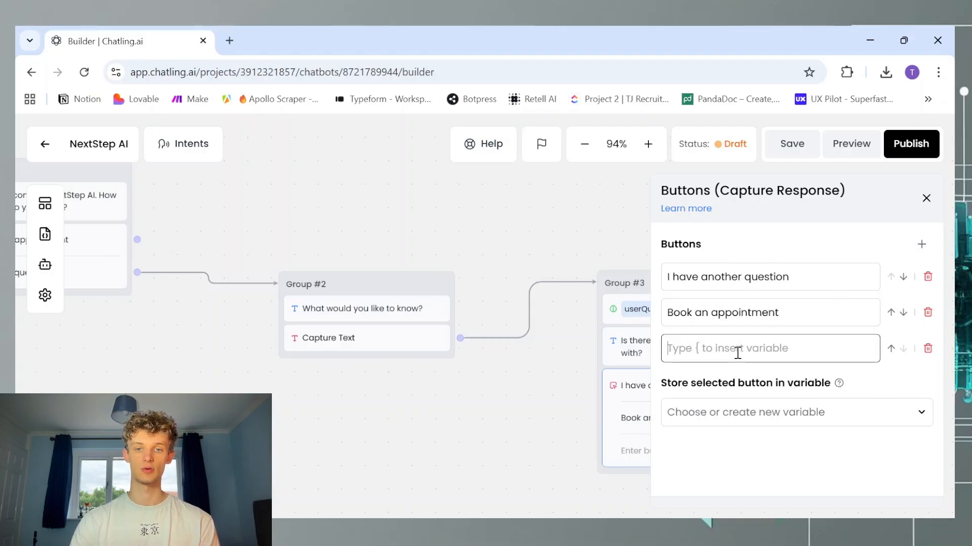
pyautogui.write('End conversation')
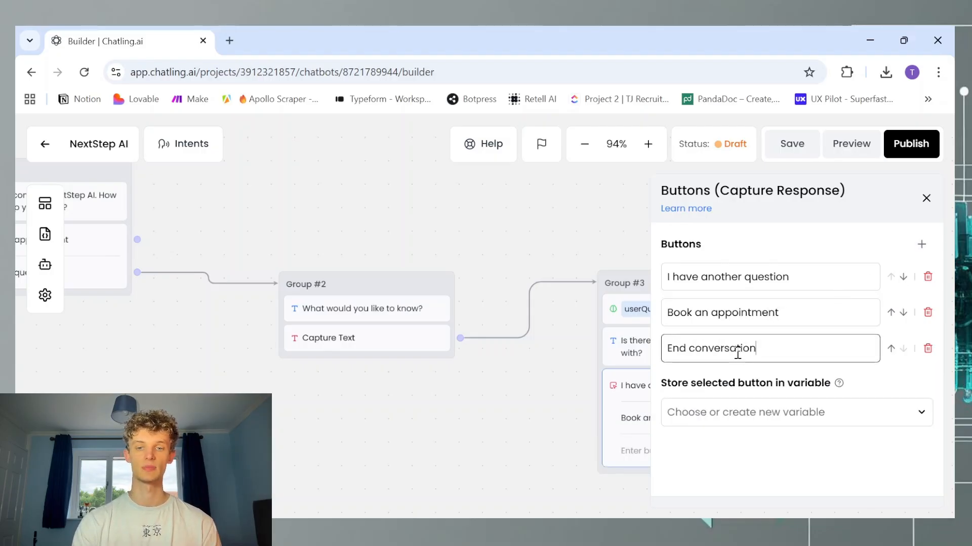
pyautogui.click(395, 417)
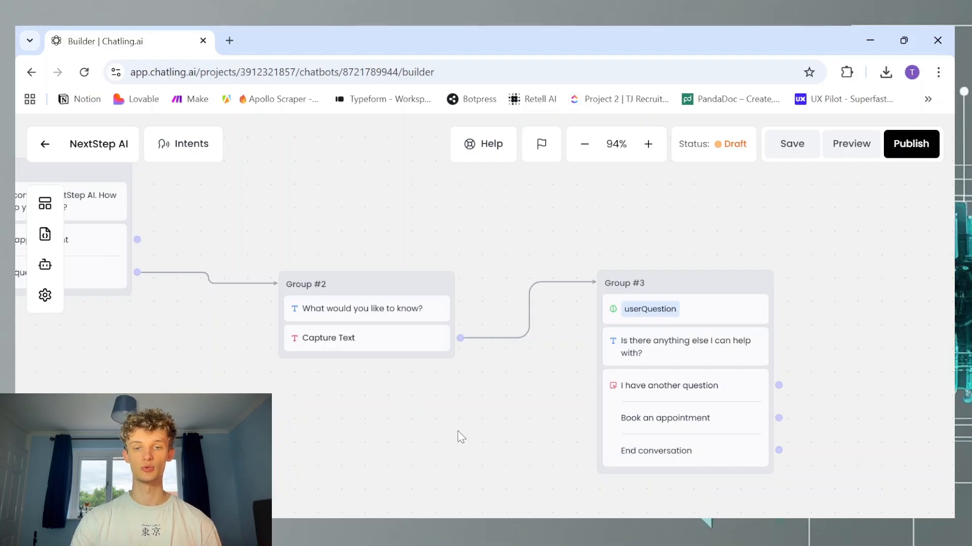
# Connect the "I have another question" button back to Group #2 and save the chatbot.
pyautogui.scroll(-5, 273, 434)
pyautogui.moveTo(303, 395); pyautogui.dragTo(486, 385)
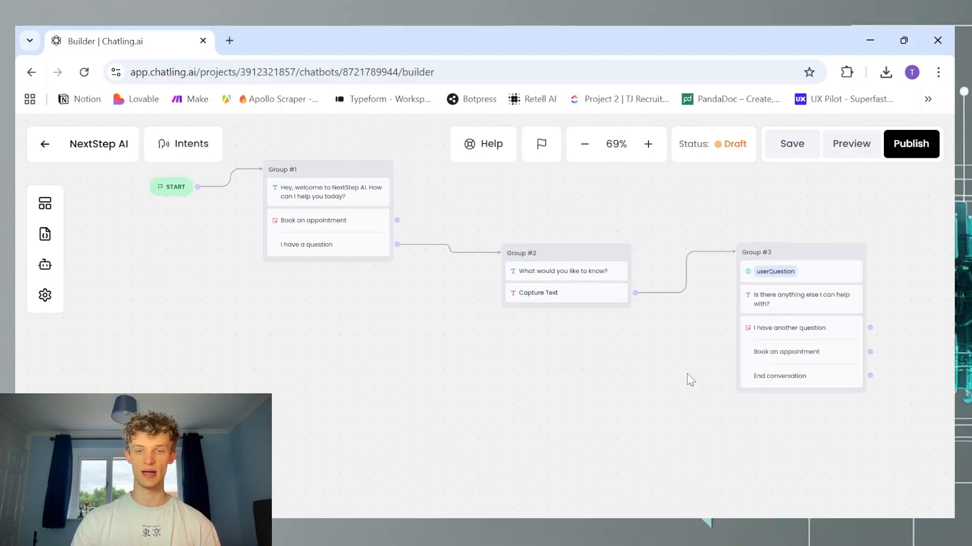
pyautogui.scroll(-2, 560, 371)
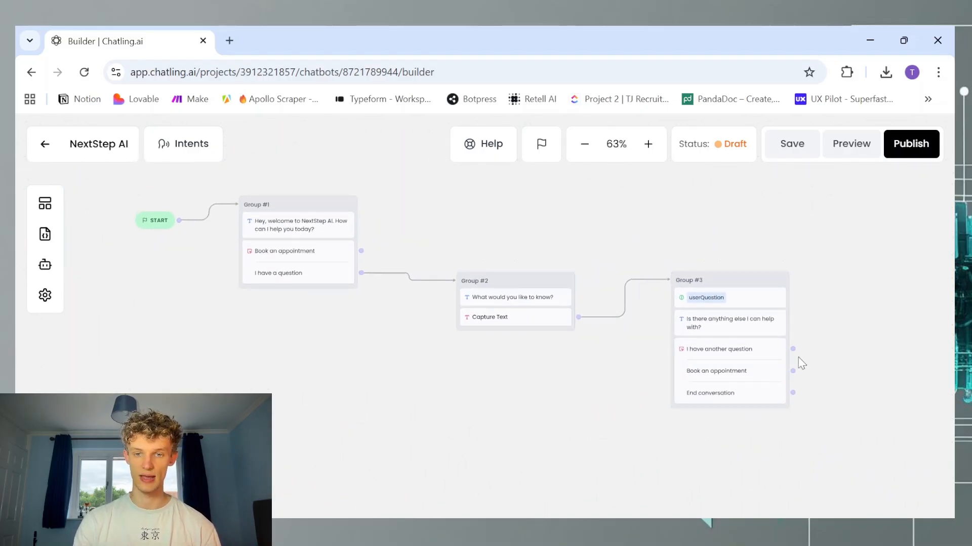
pyautogui.moveTo(793, 349); pyautogui.dragTo(479, 312)
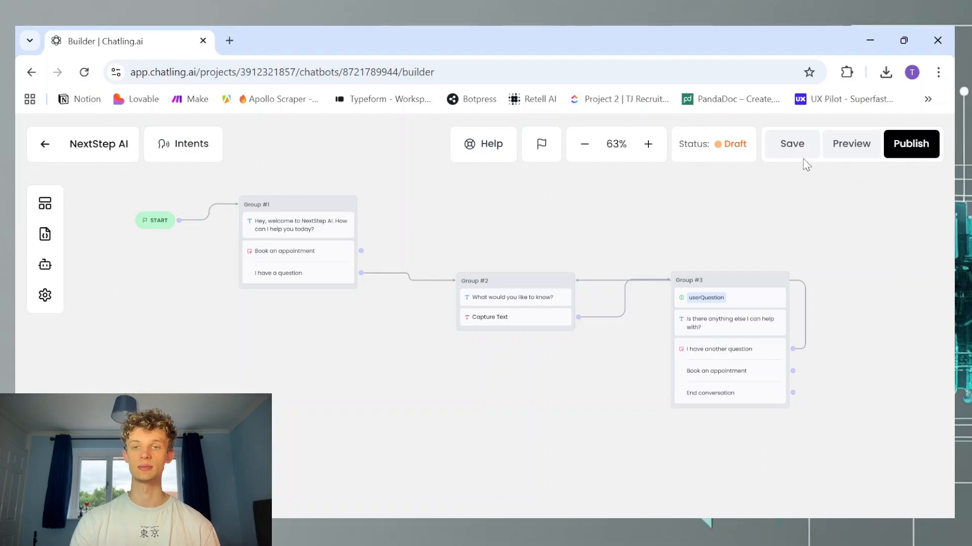
pyautogui.click(786, 146)
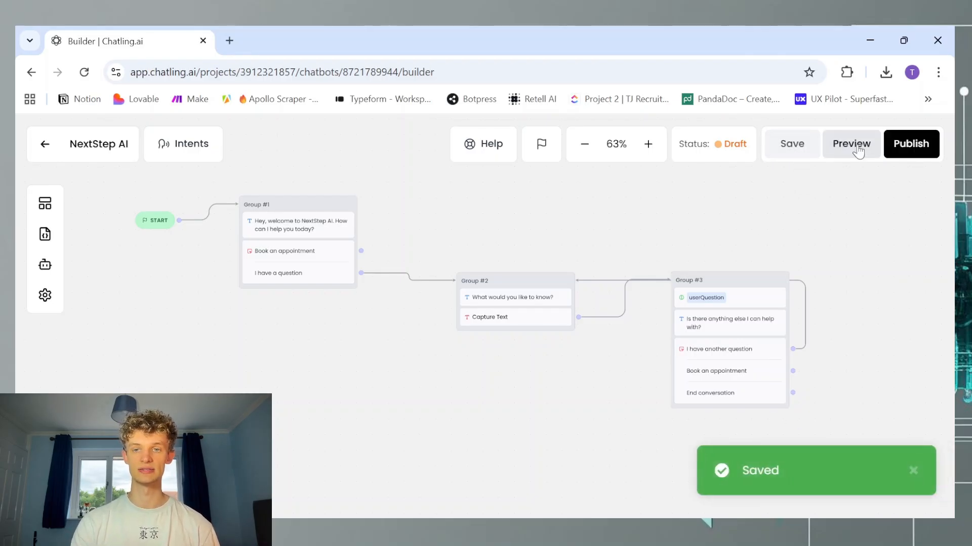
# Start a preview of the chatbot and choose the "I have a question" option.
pyautogui.click(857, 148)
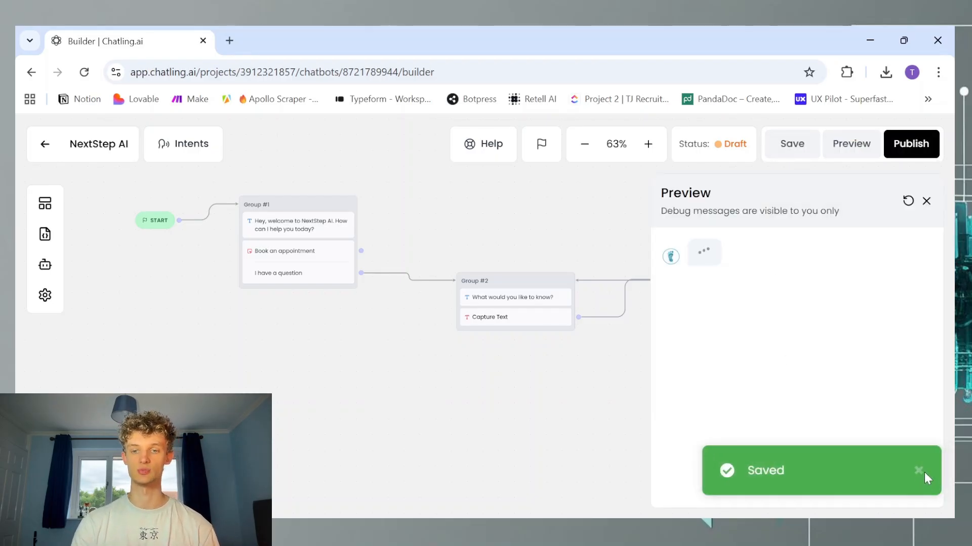
pyautogui.click(919, 471)
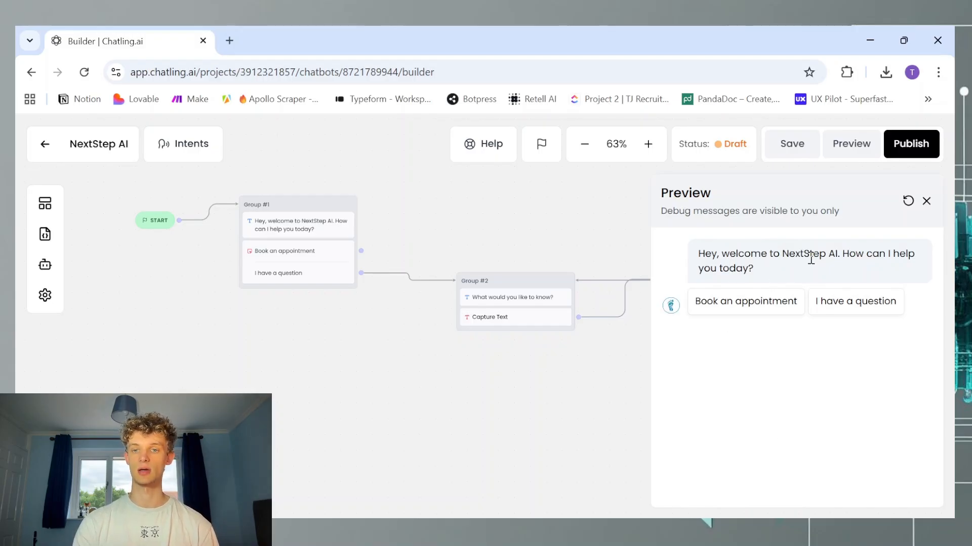
pyautogui.click(871, 304)
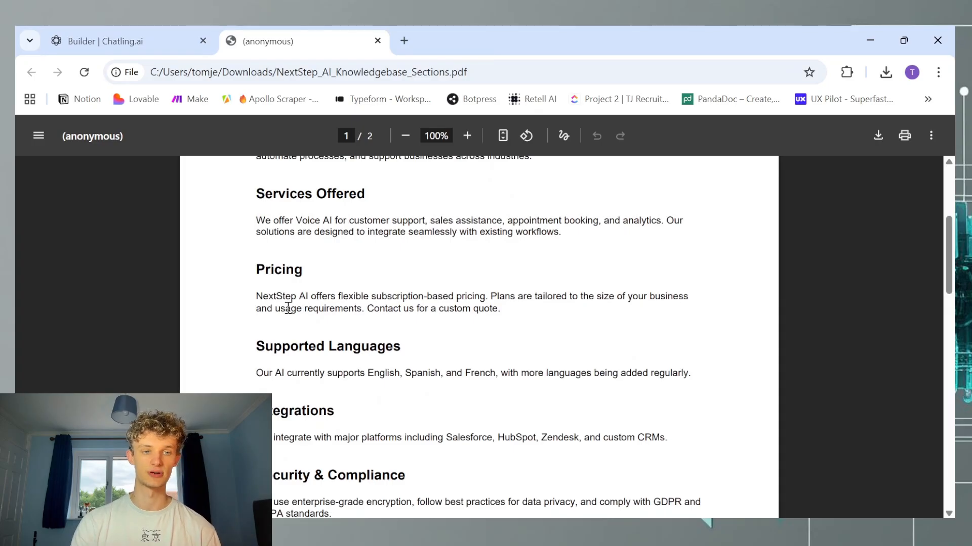
# Ask the previewed chatbot "what languages do you support" and compare its reply with the Supported Languages section of the knowledge base PDF.
pyautogui.click(169, 34)
pyautogui.write('what lang')
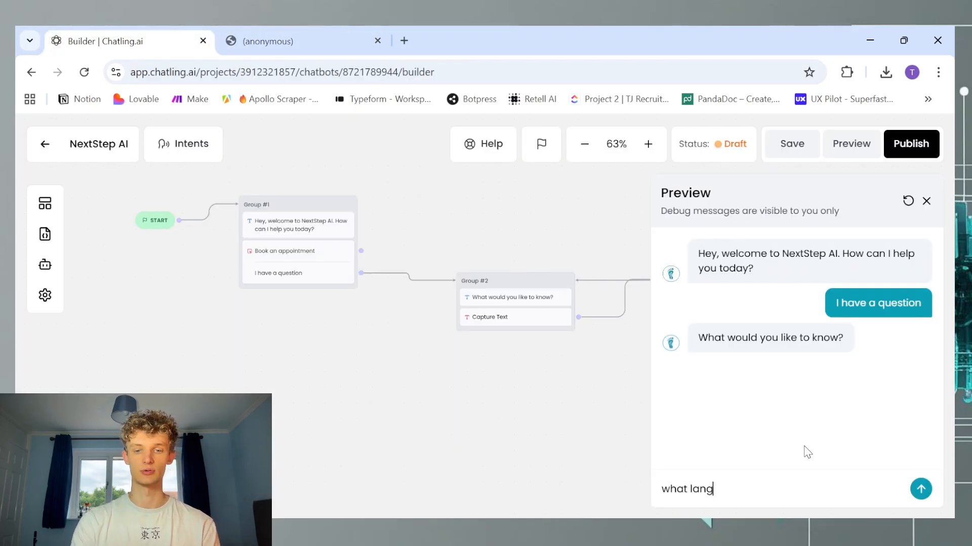
pyautogui.write('uages do you suppor')
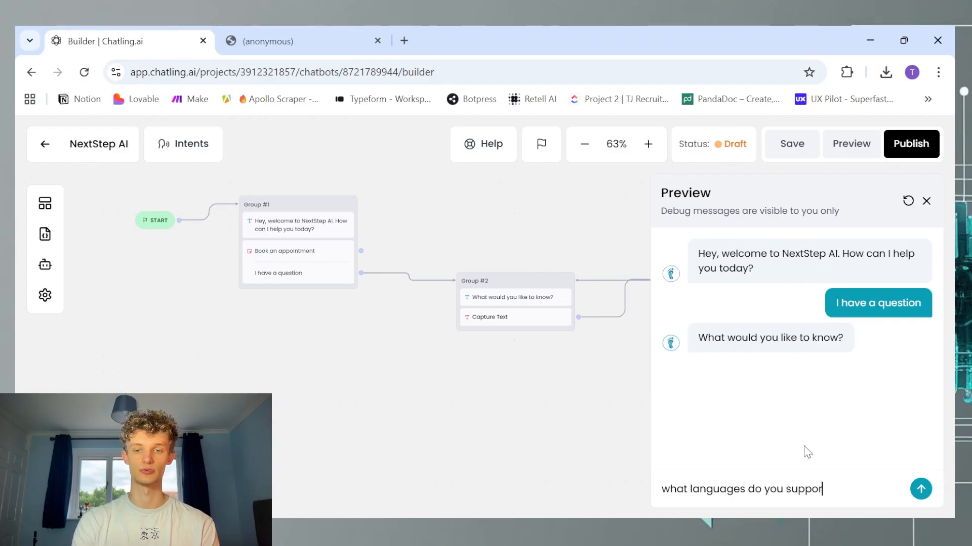
pyautogui.write('t')
pyautogui.press('Return')
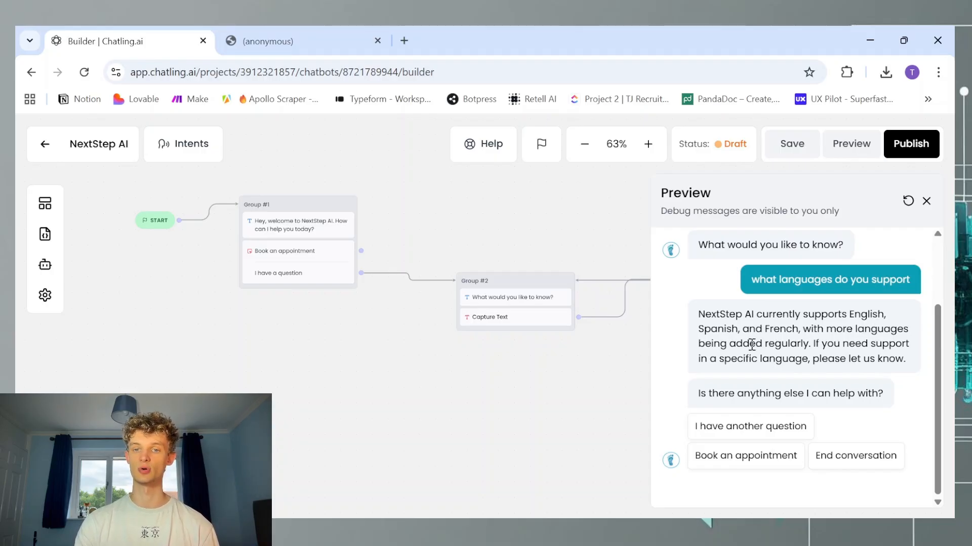
pyautogui.click(262, 31)
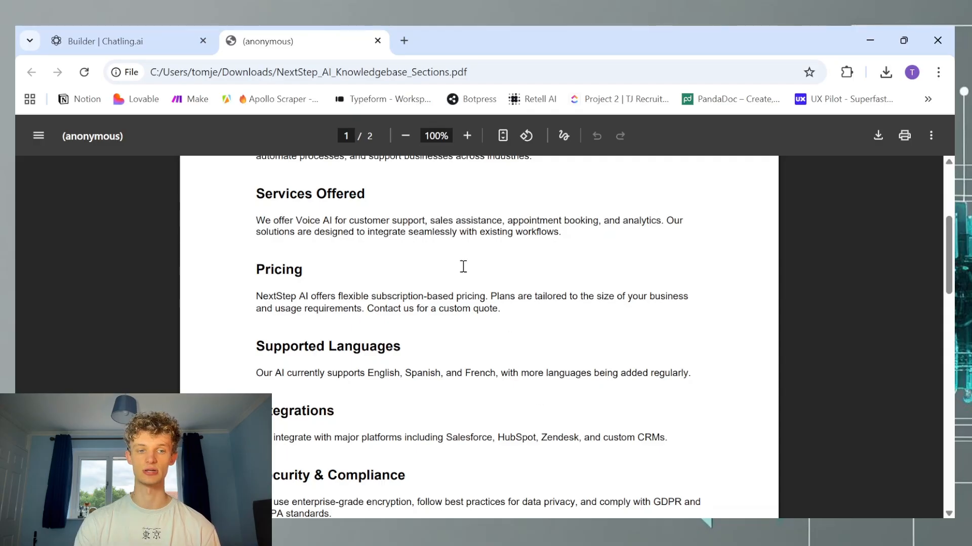
pyautogui.click(106, 41)
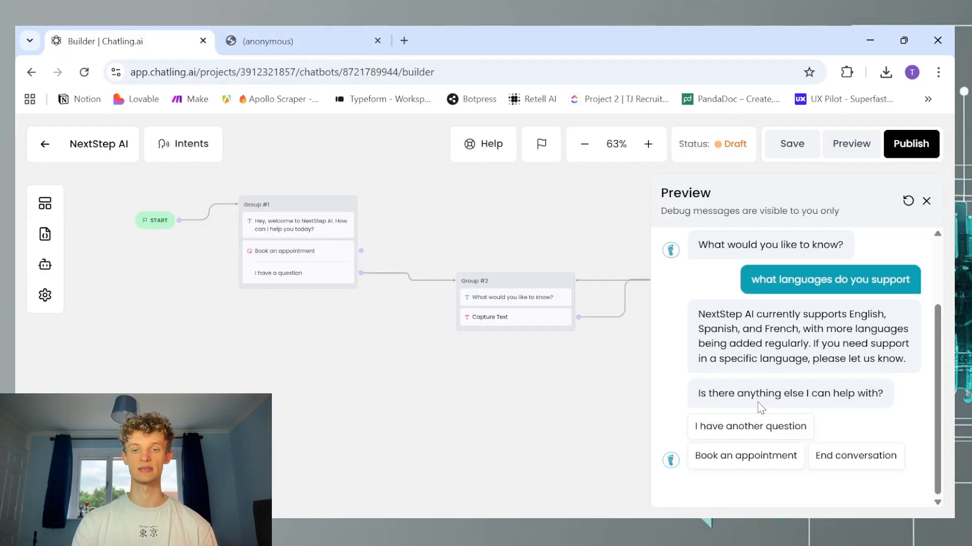
# Choose "I have another question" in the preview and ask "how much do services cost", consulting the knowledge base PDF for the topic.
pyautogui.click(744, 426)
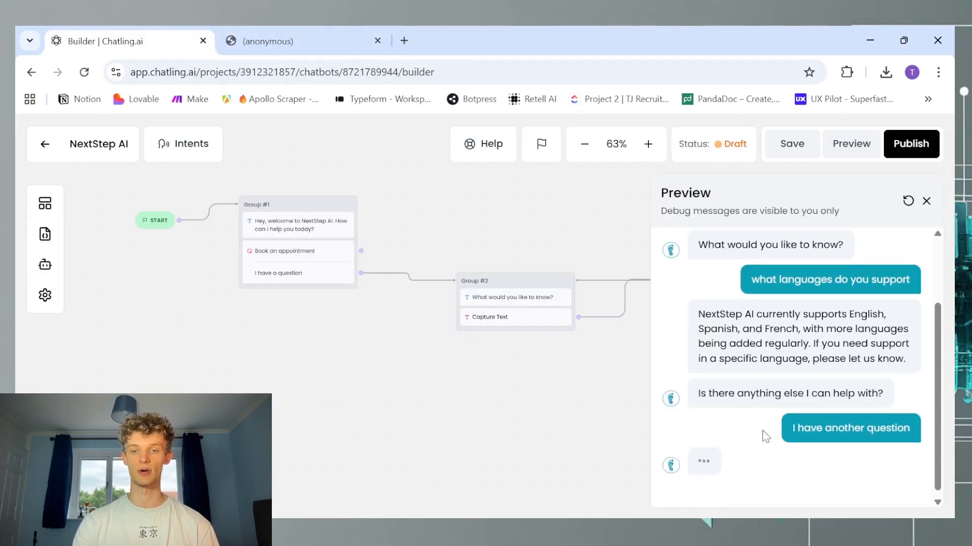
pyautogui.click(305, 33)
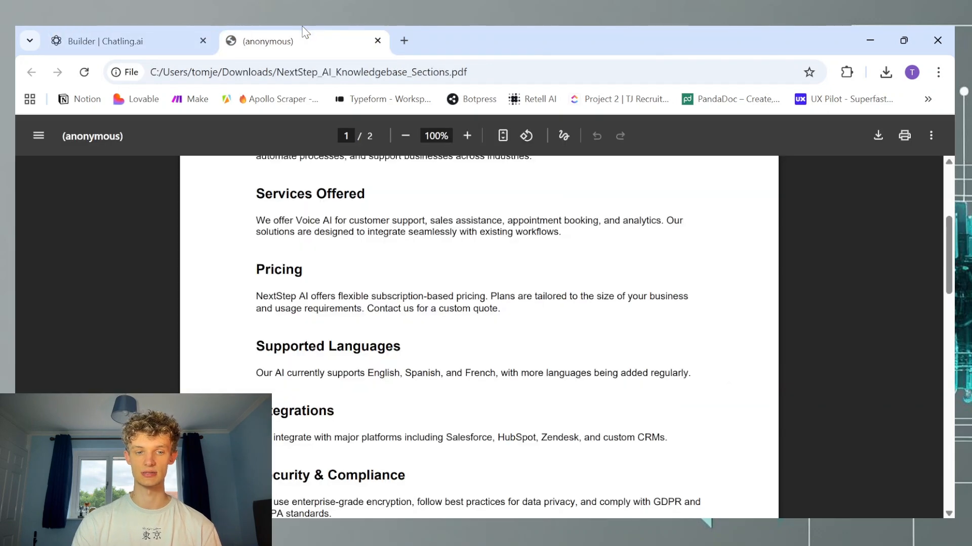
pyautogui.hotkey('ctrl', 'shift', 'Tab')
pyautogui.write('how much')
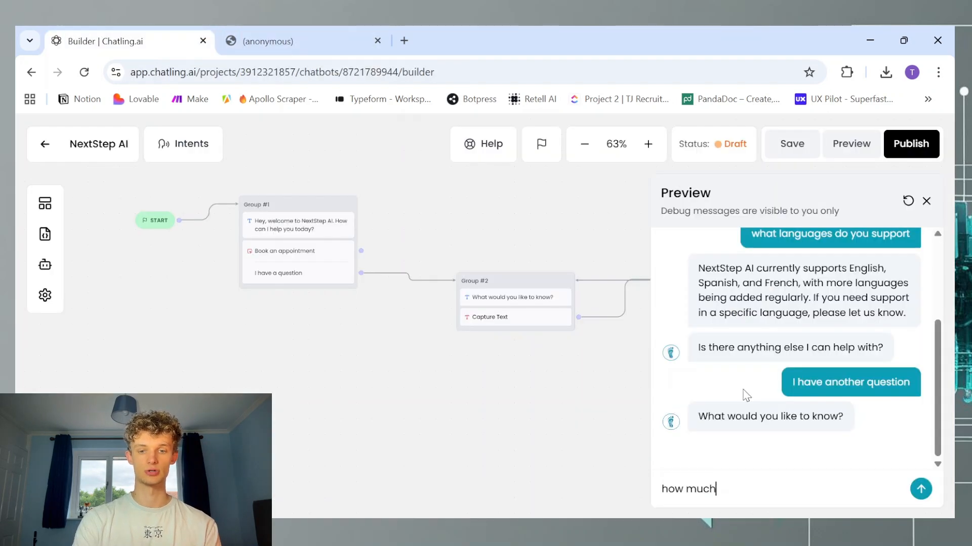
pyautogui.write(' do services cost')
pyautogui.press('Return')
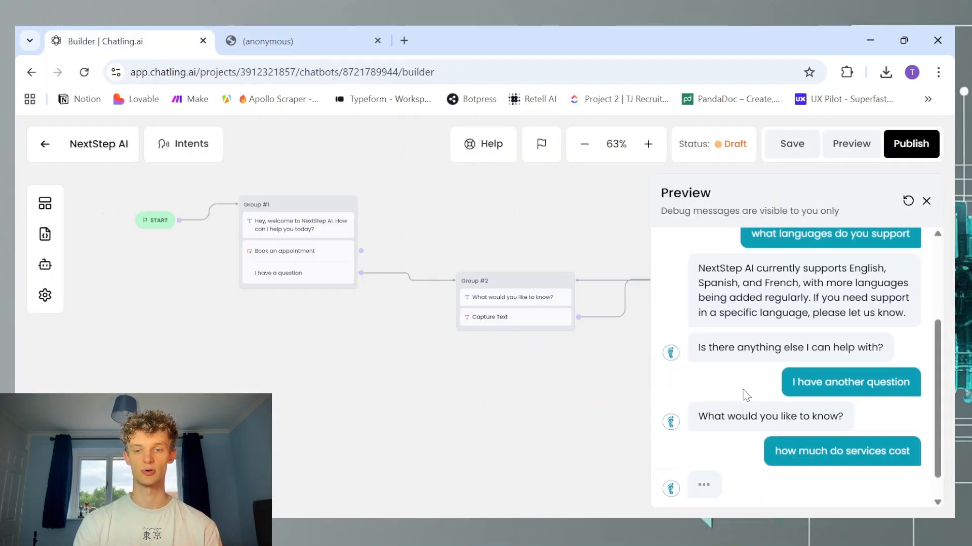
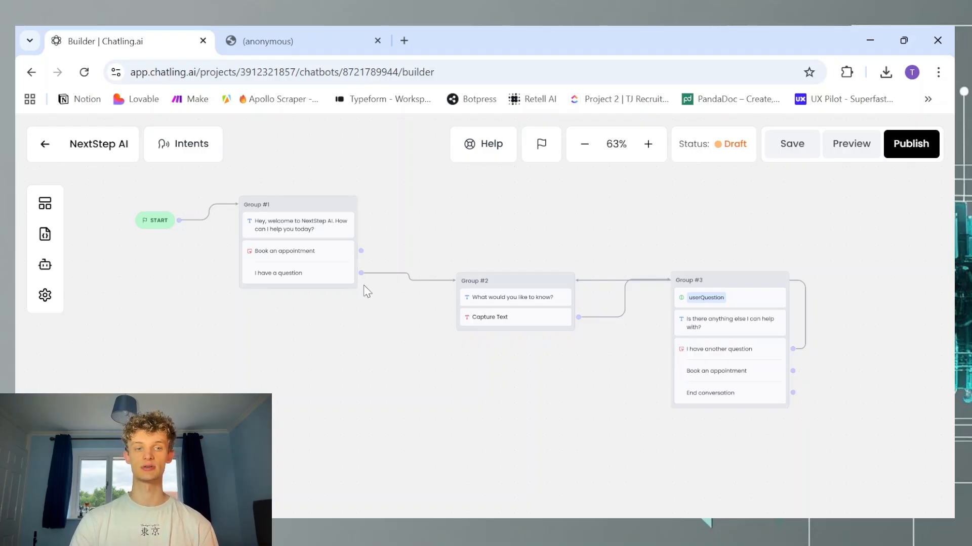
# Place a text message block in a new group above Group #2 and connect Group #1's "Book an appointment" button to it.
pyautogui.moveTo(477, 206); pyautogui.dragTo(479, 265)
pyautogui.click(45, 205)
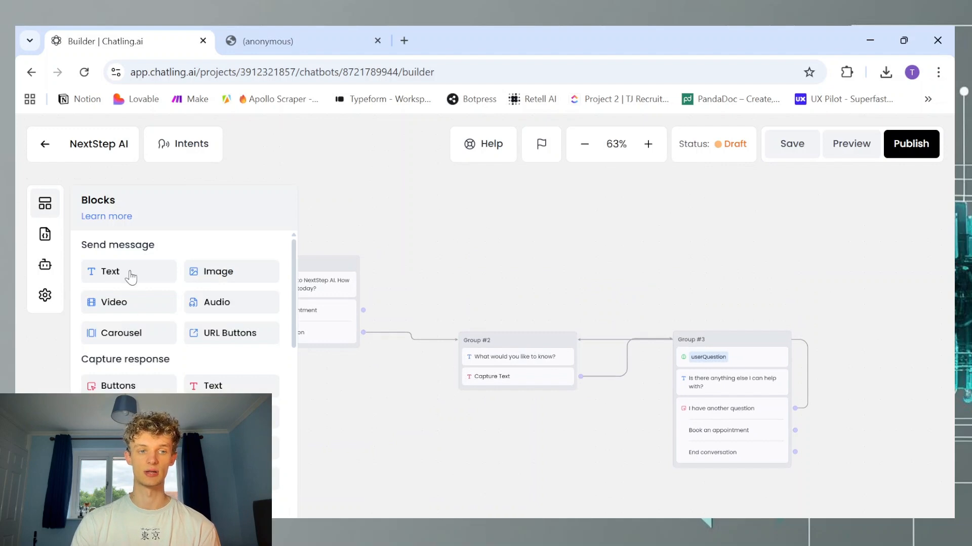
pyautogui.moveTo(117, 269); pyautogui.dragTo(467, 245)
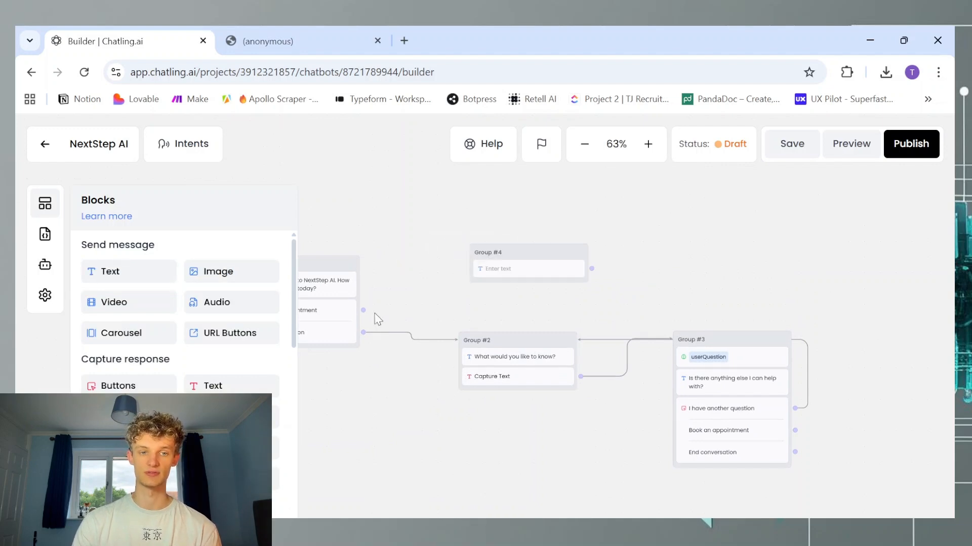
pyautogui.moveTo(364, 312); pyautogui.dragTo(488, 255)
# Set Group #4's message to "Great, I'd love you help you book an appointment. Which of our services are you interested in?" and move the group higher.
pyautogui.click(543, 271)
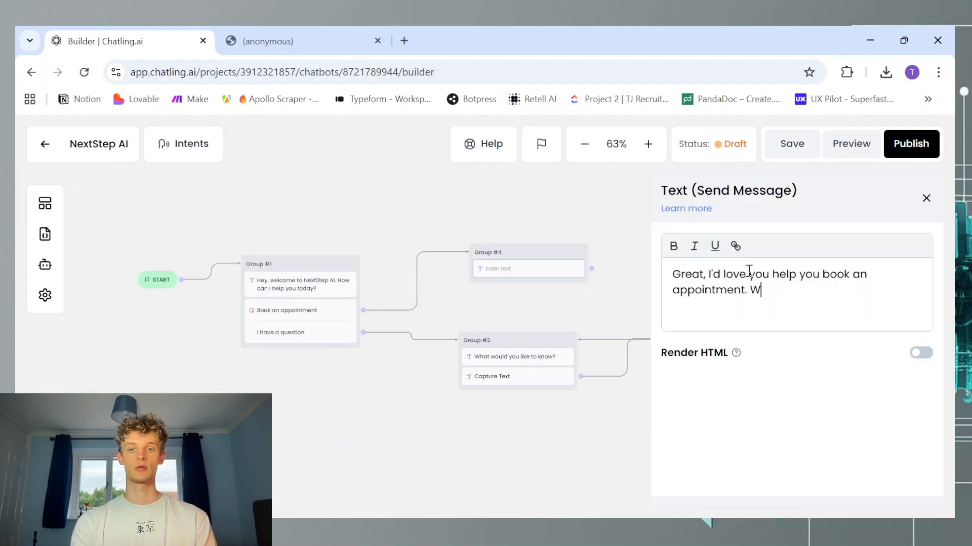
pyautogui.write('hich of our services are you intereste')
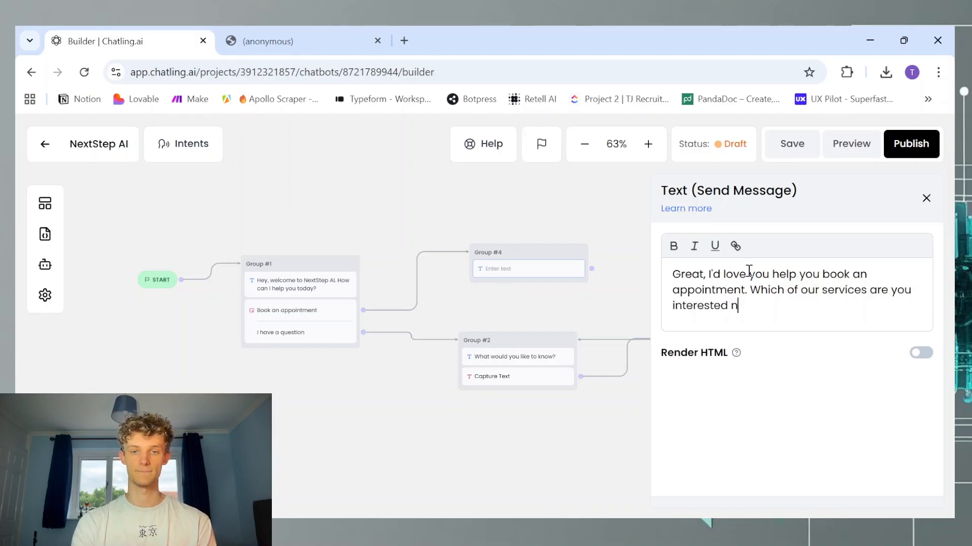
pyautogui.write('d in?')
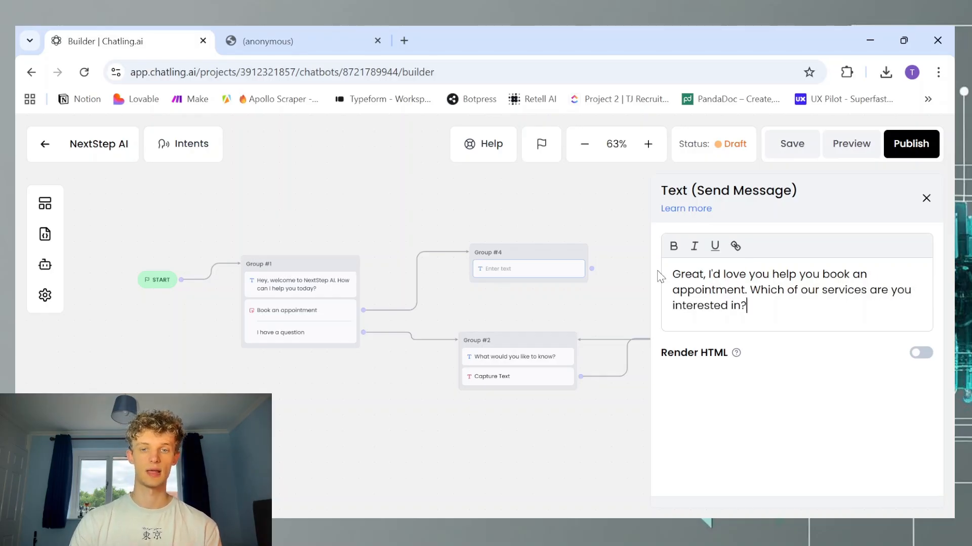
pyautogui.click(550, 250)
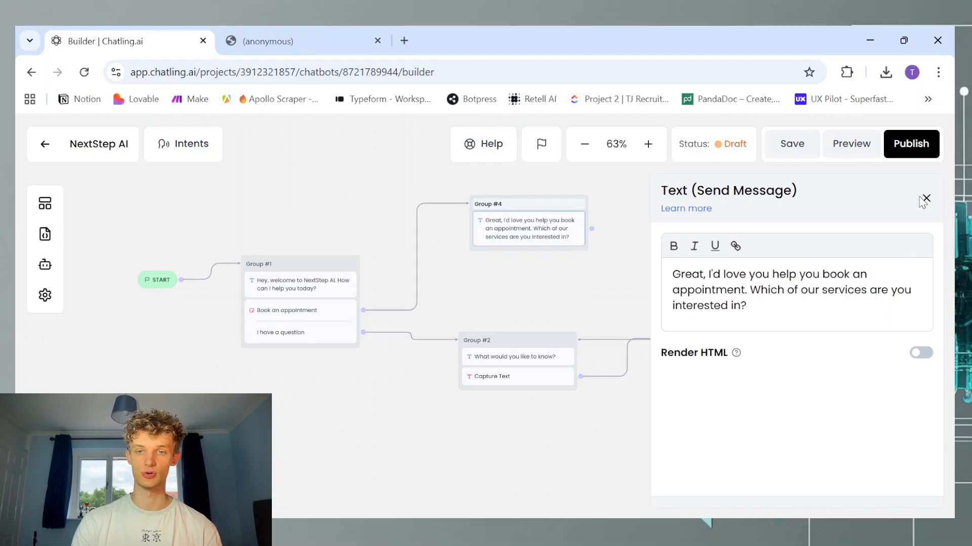
# Add a Buttons response block below the message in Group #4 and label its first button "Voice AI".
pyautogui.click(47, 205)
pyautogui.moveTo(118, 386); pyautogui.dragTo(536, 261)
pyautogui.click(777, 269)
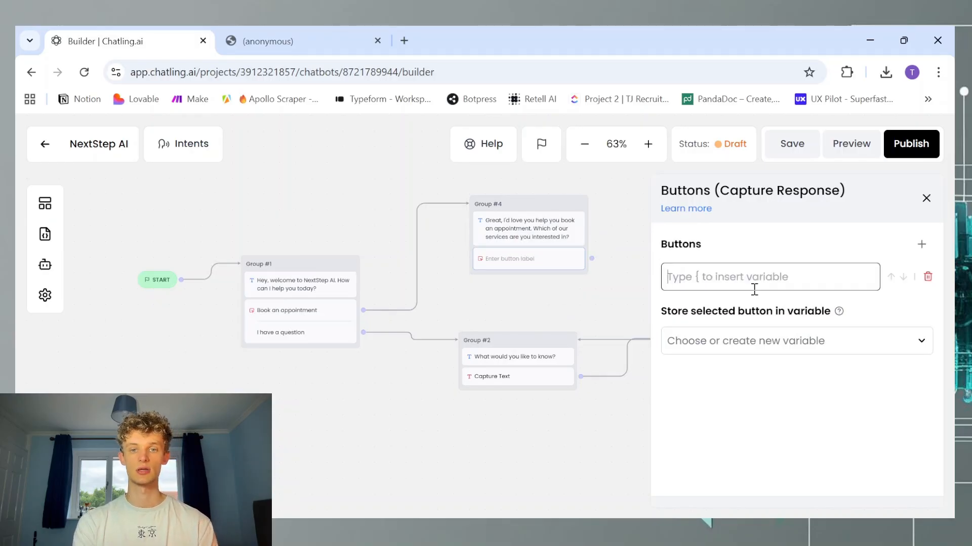
pyautogui.write('Voice AI')
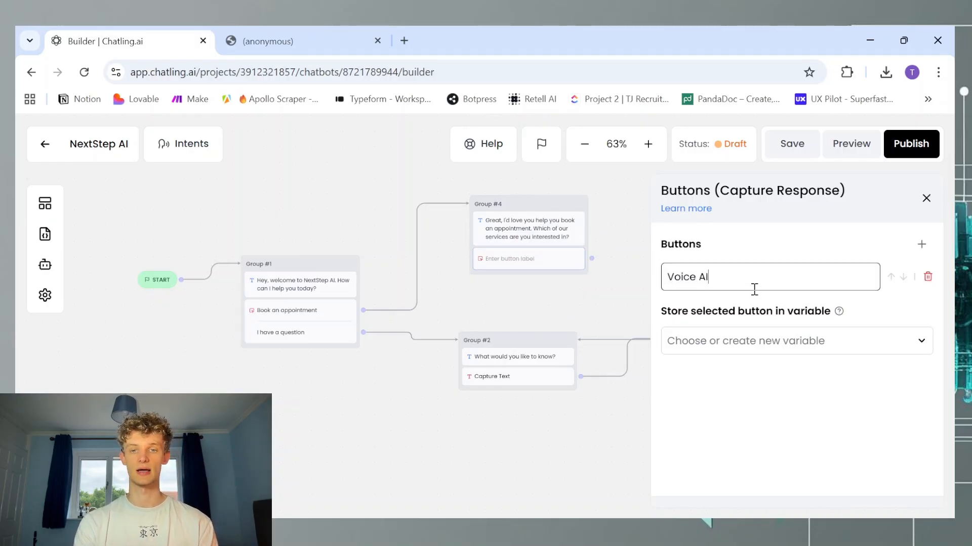
# Add two more buttons to the Group #4 block, labelled "AI consultation" and "Custom AI Chatbot".
pyautogui.click(921, 245)
pyautogui.click(767, 314)
pyautogui.write('AI consultation')
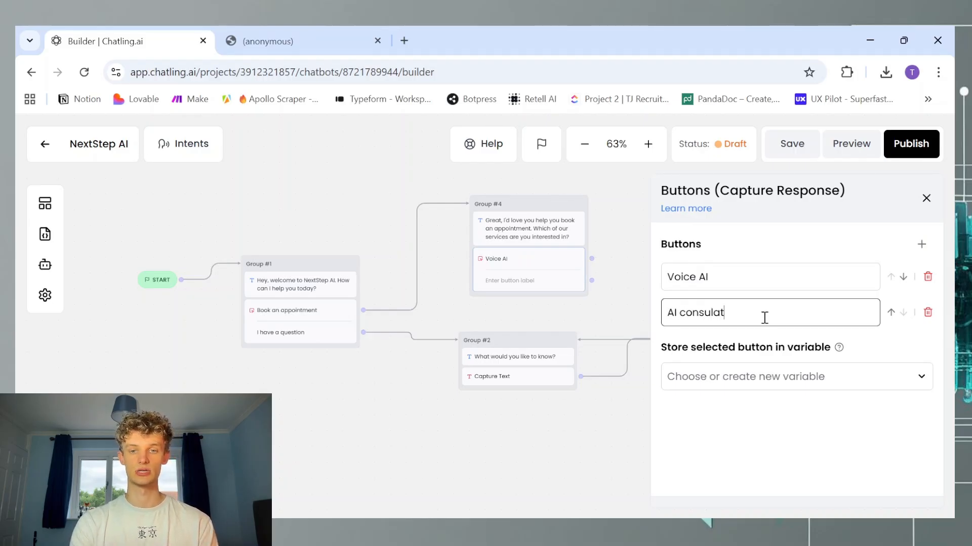
pyautogui.click(920, 244)
pyautogui.click(767, 349)
pyautogui.write('AI chatbot')
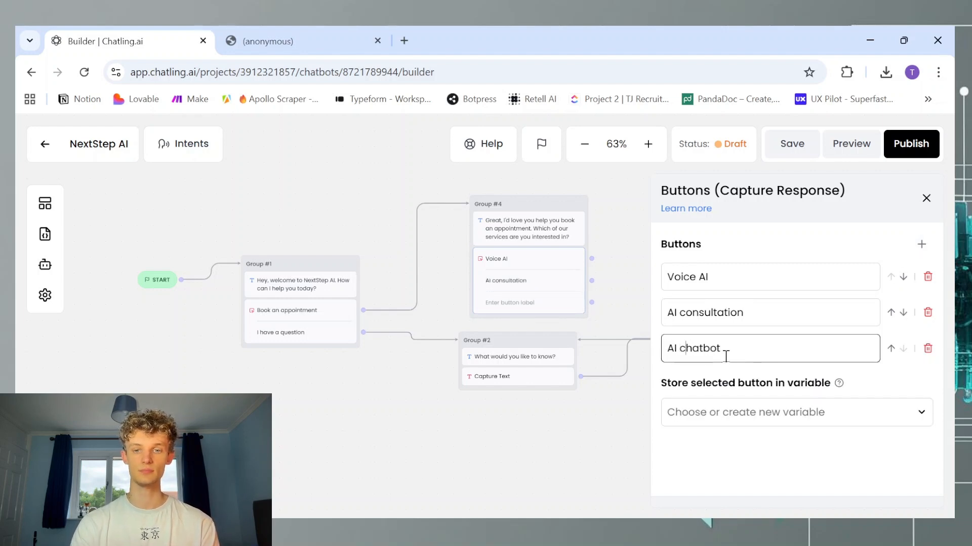
pyautogui.press('BackSpace')
pyautogui.write('C')
pyautogui.press('Home')
pyautogui.write('Custom')
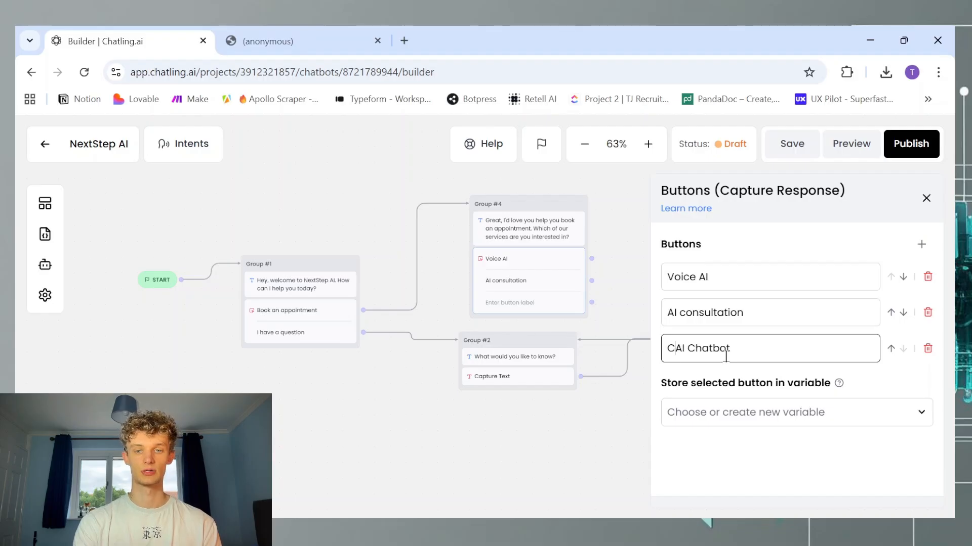
pyautogui.click(770, 441)
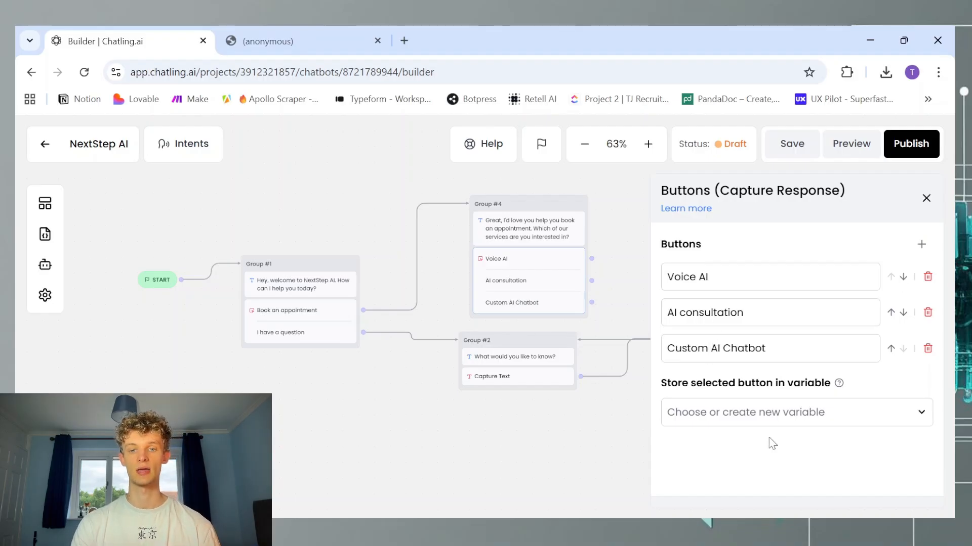
# Store the selected service button in a new variable named serviceType and close the block's settings.
pyautogui.click(754, 416)
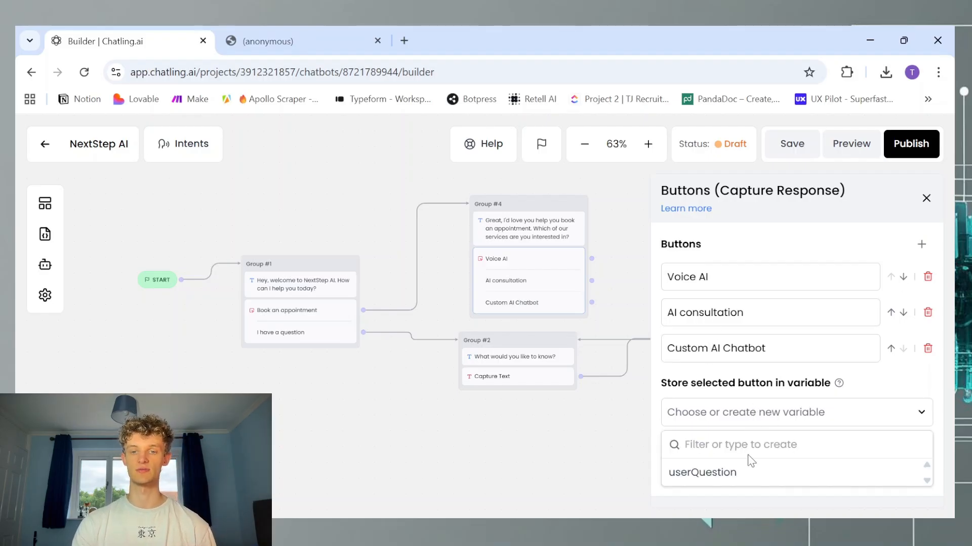
pyautogui.write('serviceType')
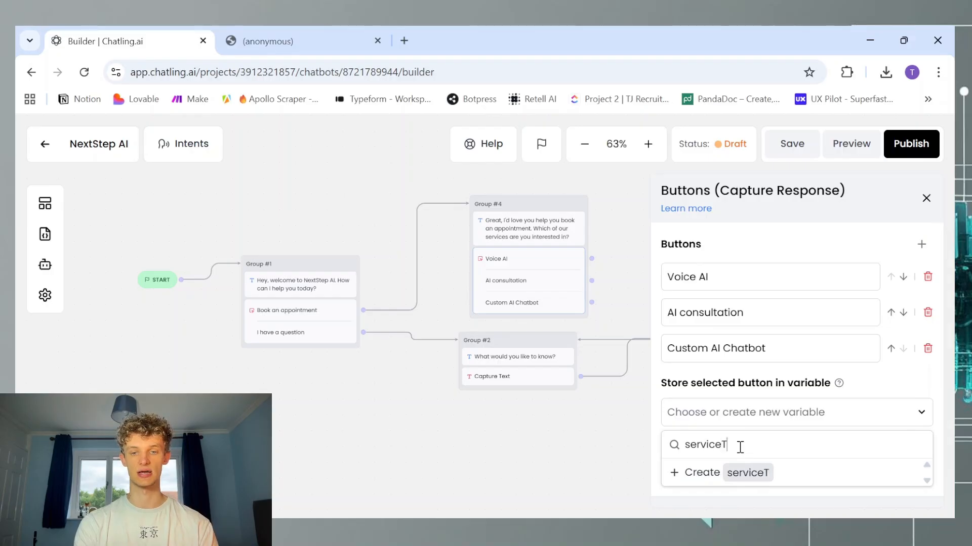
pyautogui.click(743, 471)
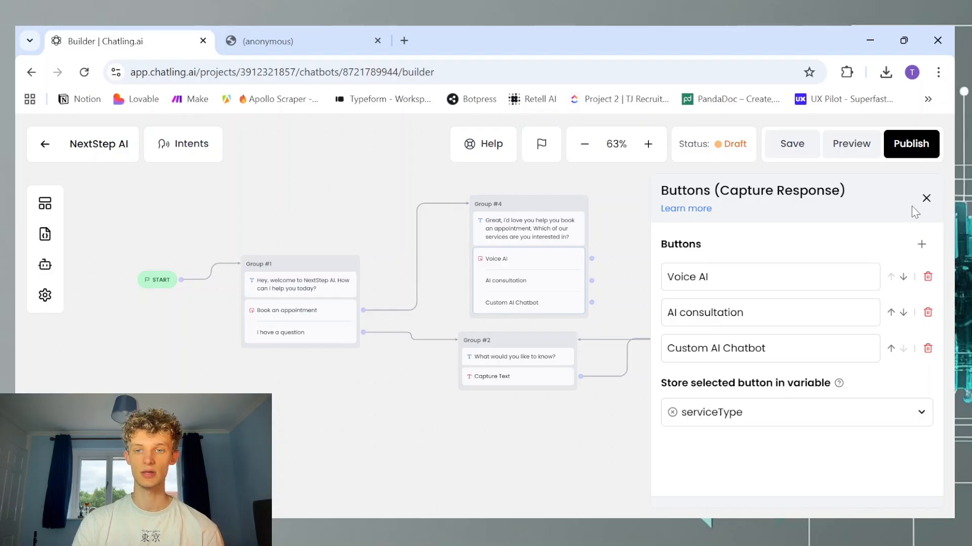
pyautogui.click(926, 198)
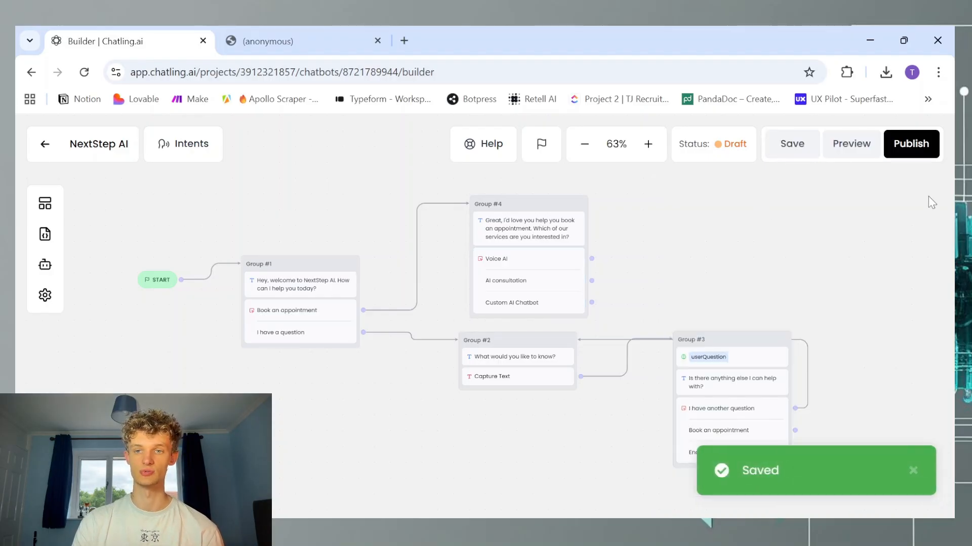
# Place a text message block in a new group beside Group #4 and connect all three service buttons to it.
pyautogui.click(32, 213)
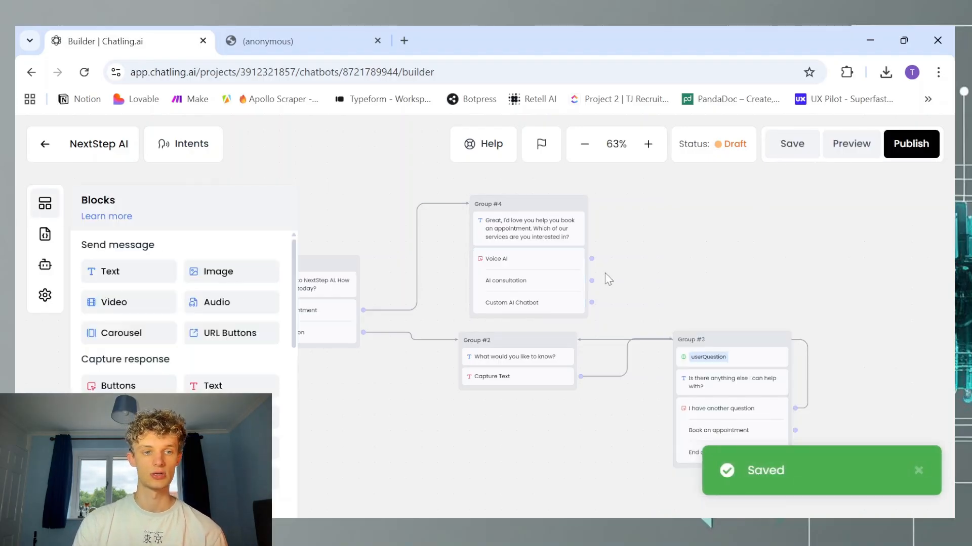
pyautogui.moveTo(128, 273); pyautogui.dragTo(704, 220)
pyautogui.moveTo(592, 259); pyautogui.dragTo(705, 241)
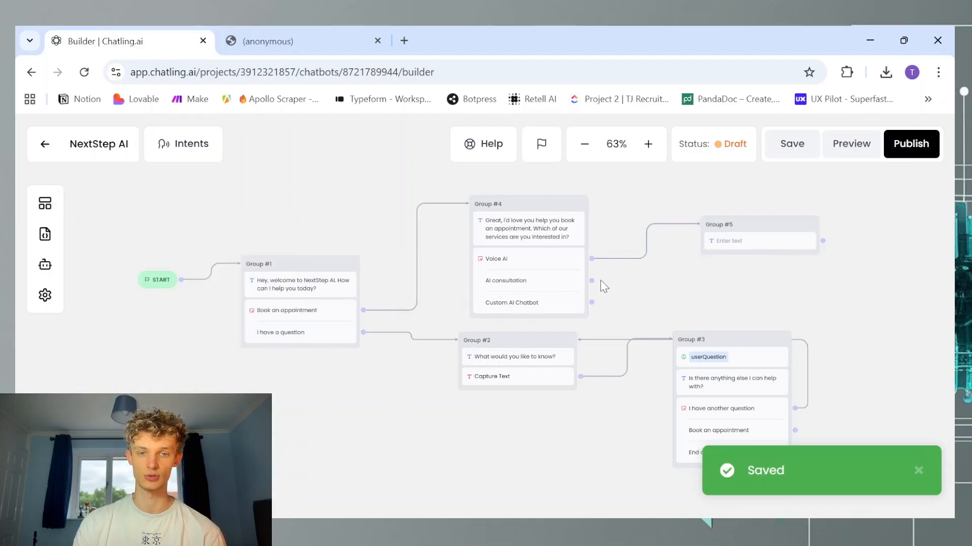
pyautogui.moveTo(591, 282); pyautogui.dragTo(701, 242)
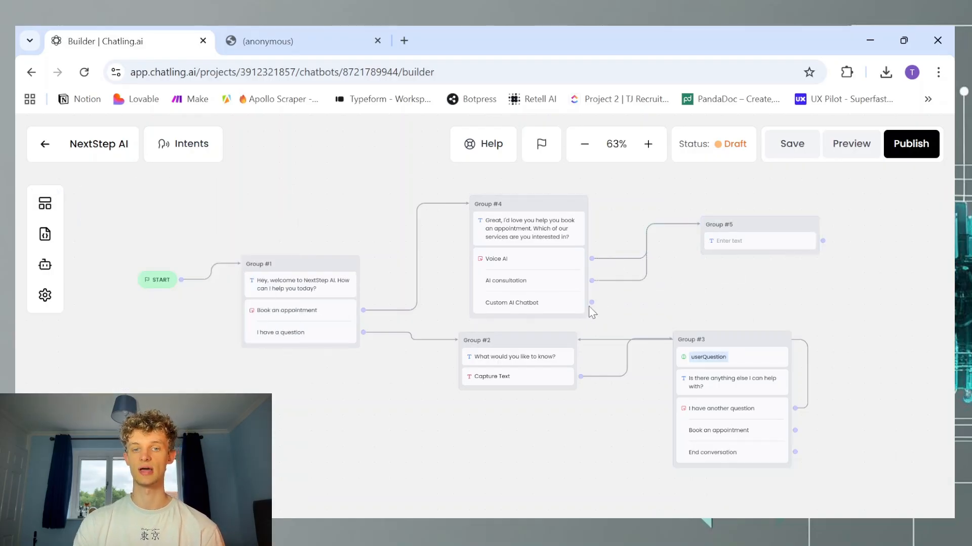
pyautogui.moveTo(592, 302); pyautogui.dragTo(707, 240)
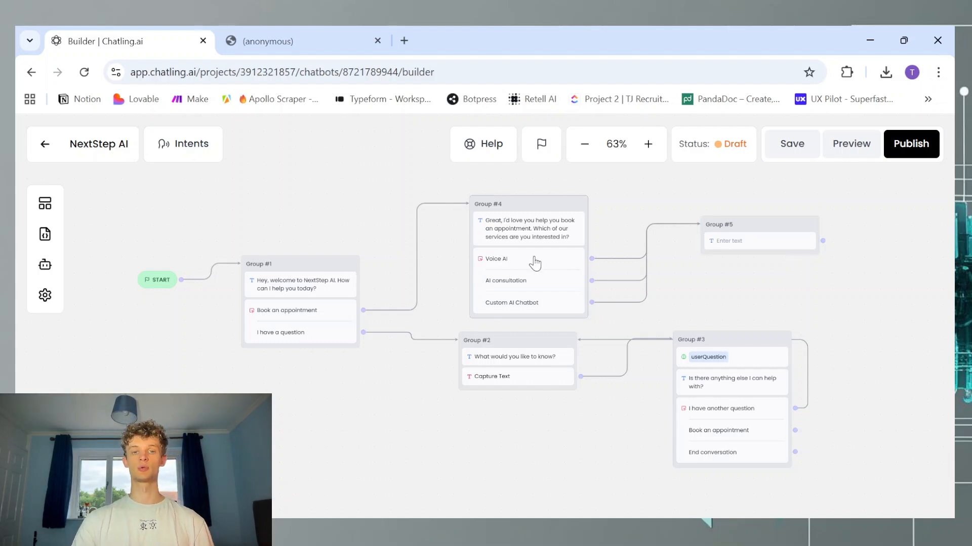
# Set Group #5's message to "Ok great, could you give me some information so I can book your appointment.".
pyautogui.moveTo(670, 192); pyautogui.dragTo(627, 219)
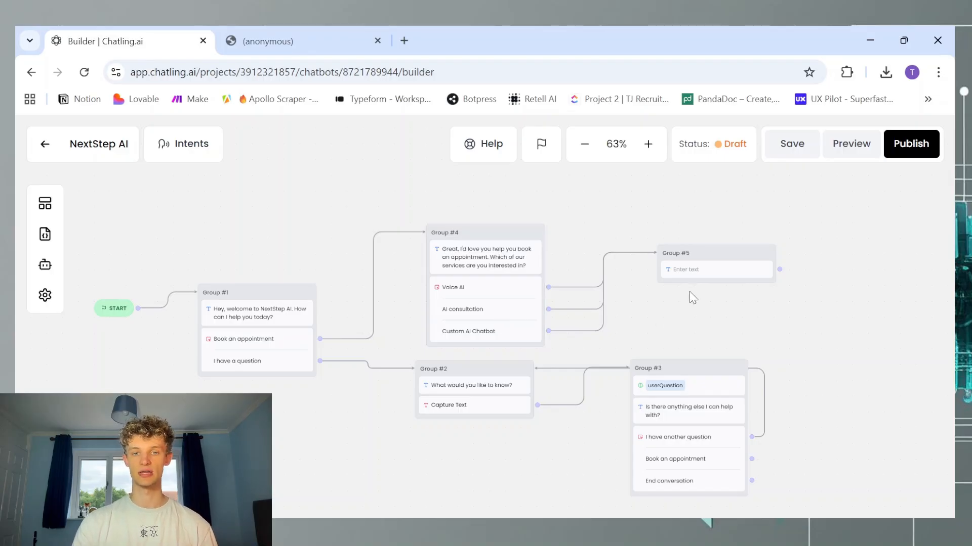
pyautogui.click(695, 272)
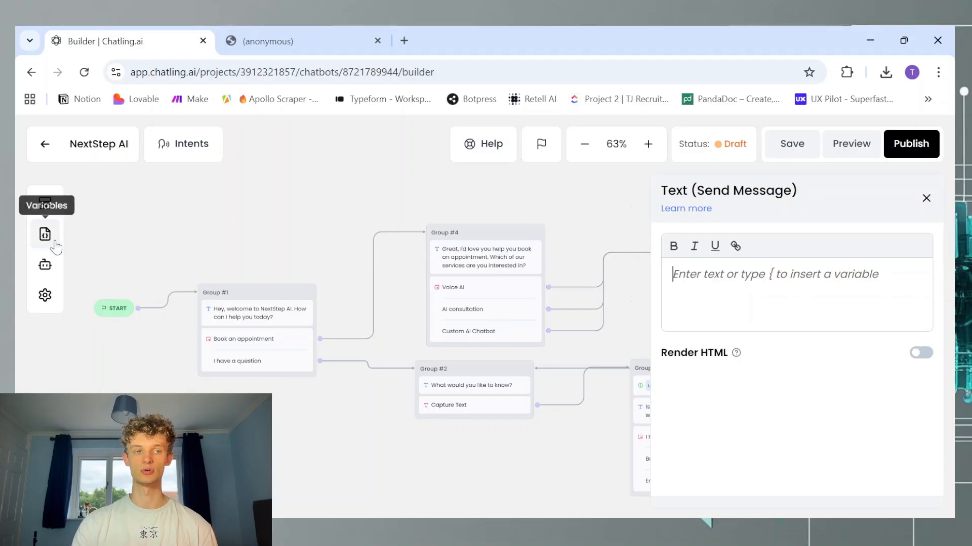
pyautogui.write('O')
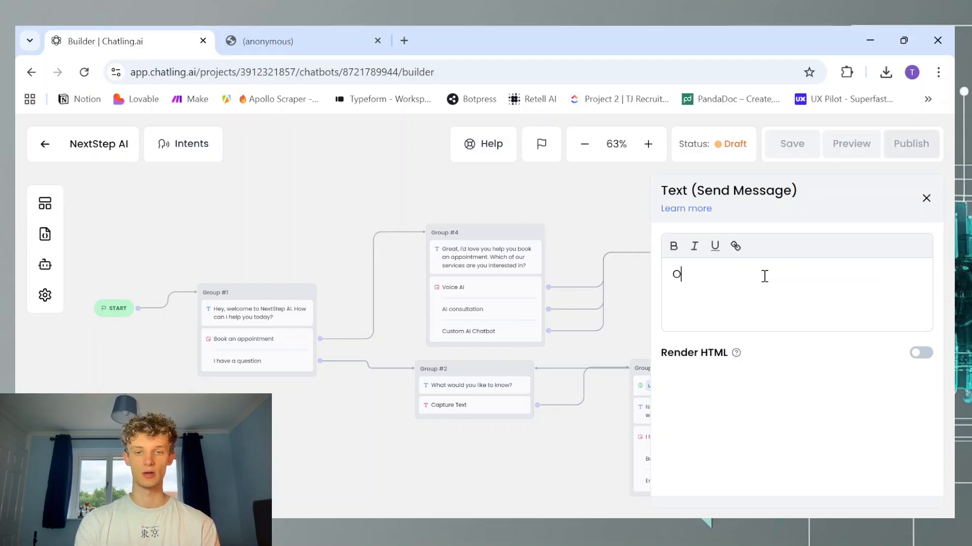
pyautogui.write('k great, could you give me some')
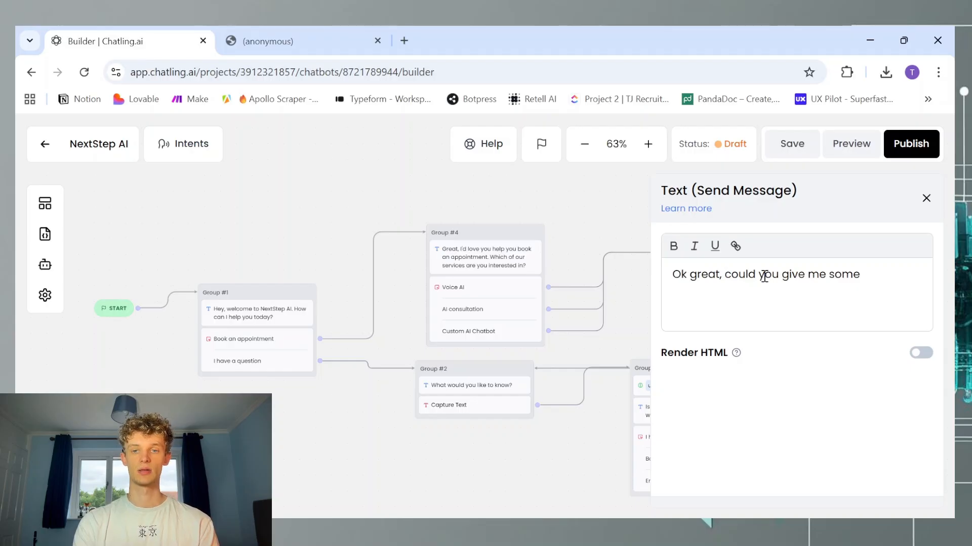
pyautogui.write(' information so I ca')
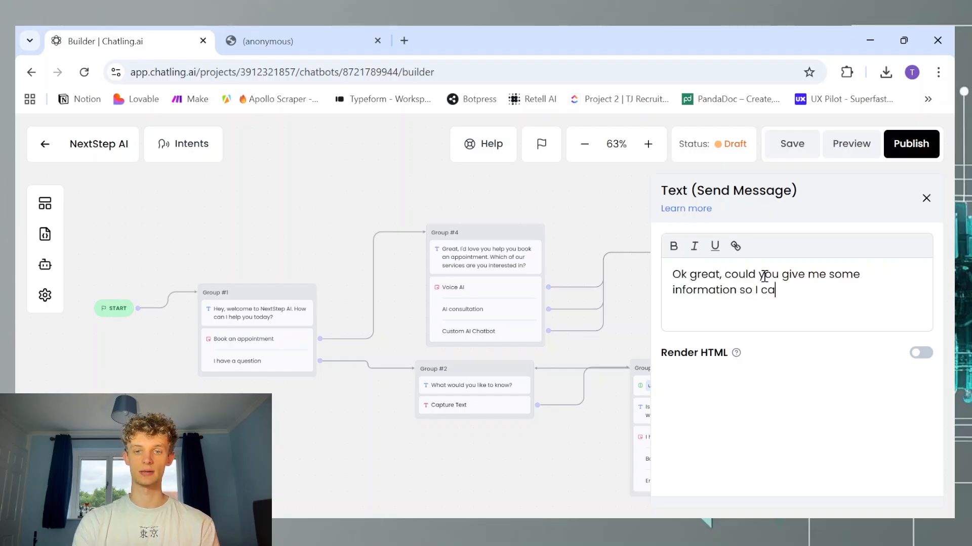
pyautogui.write('n book your appointm')
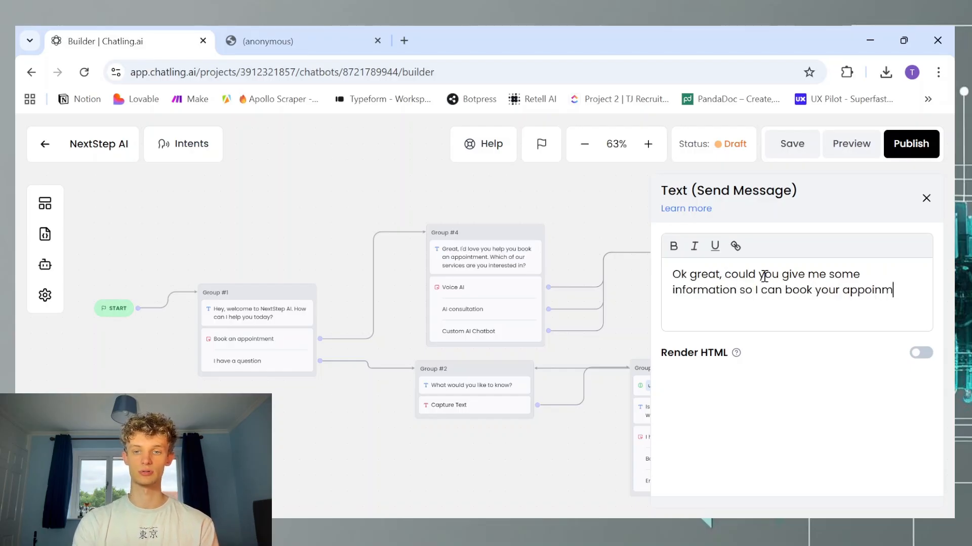
pyautogui.press('BackSpace')
pyautogui.write('tment.')
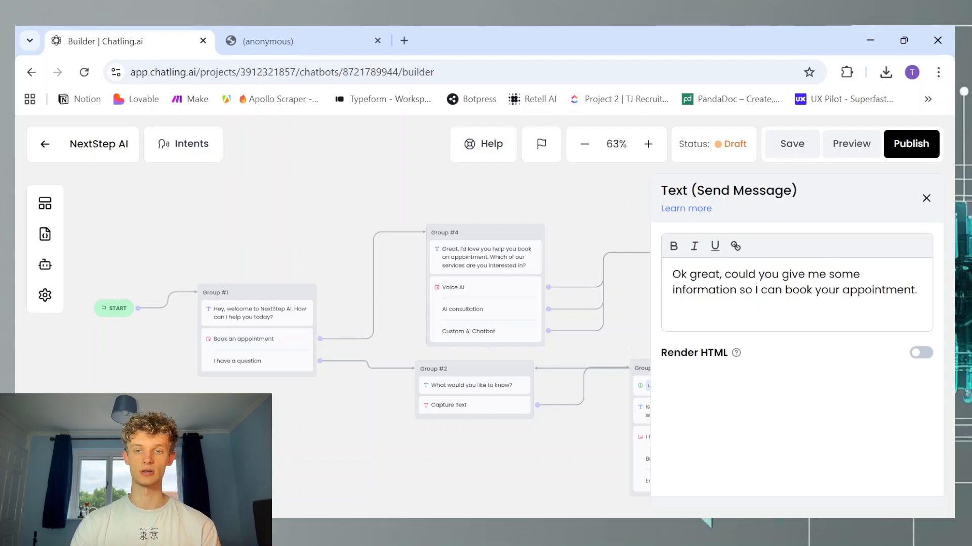
# Add a Form response block below the message in Group #5 and open its first field for editing.
pyautogui.click(45, 203)
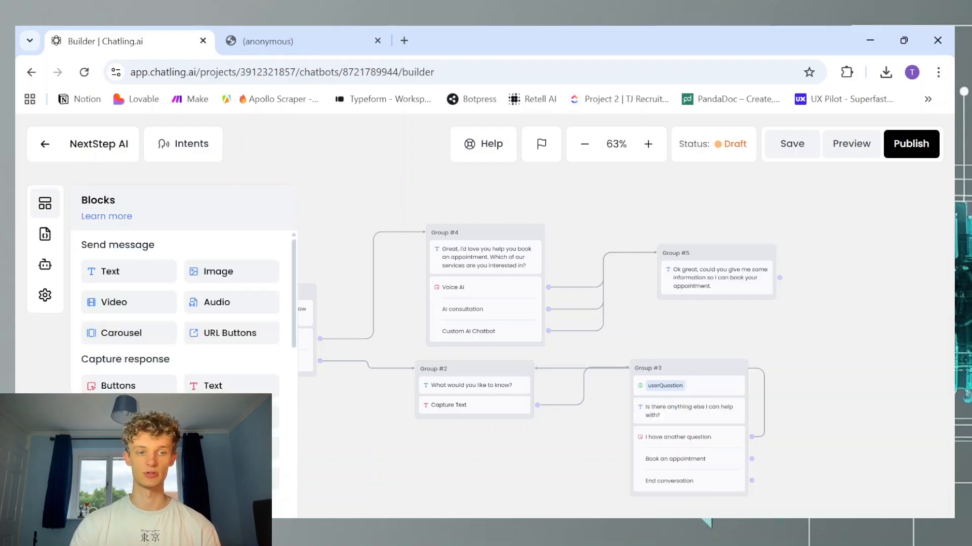
pyautogui.moveTo(231, 479); pyautogui.dragTo(729, 307)
pyautogui.click(732, 313)
pyautogui.click(790, 254)
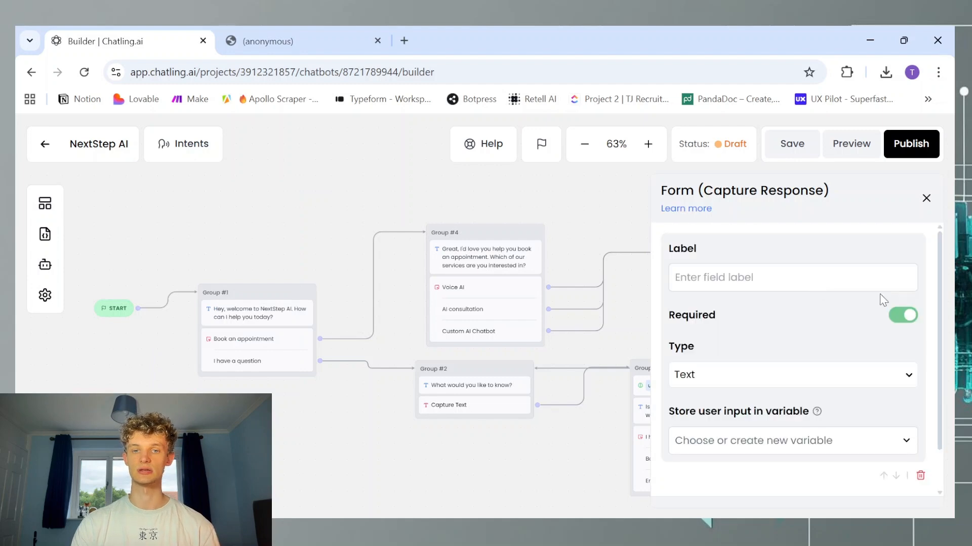
# Label the form's first field "First Name" and store its input in a new variable named firstName.
pyautogui.click(740, 280)
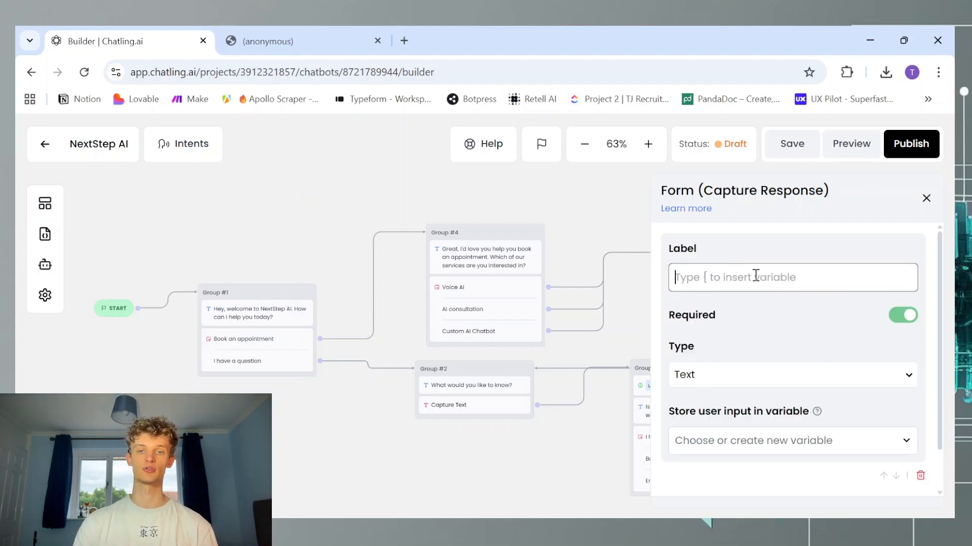
pyautogui.scroll(-1, 748, 376)
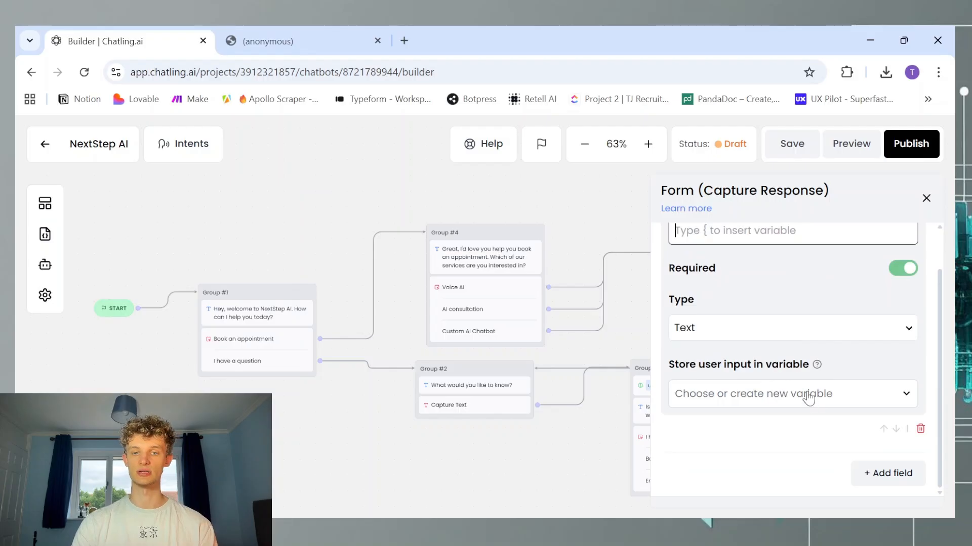
pyautogui.scroll(1, 794, 354)
pyautogui.write('First Name')
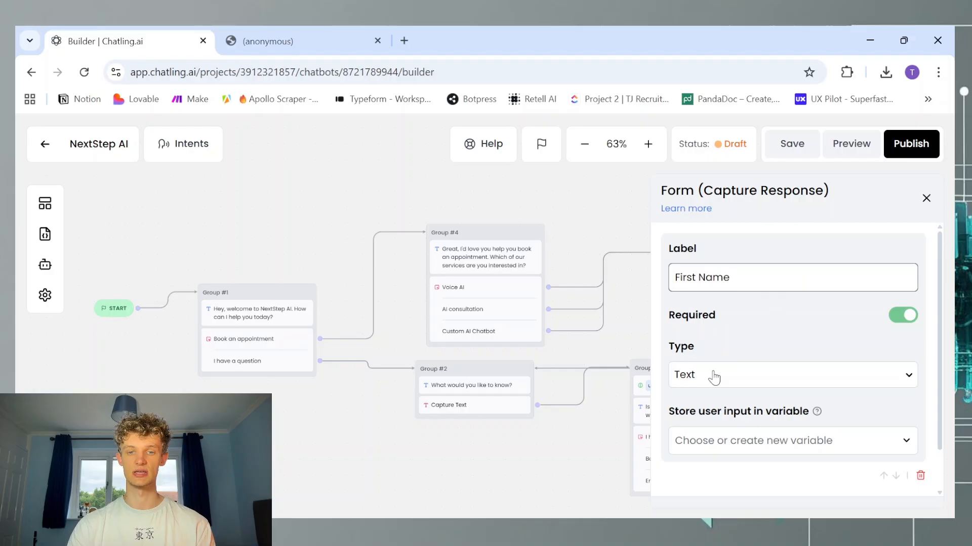
pyautogui.scroll(-1, 744, 354)
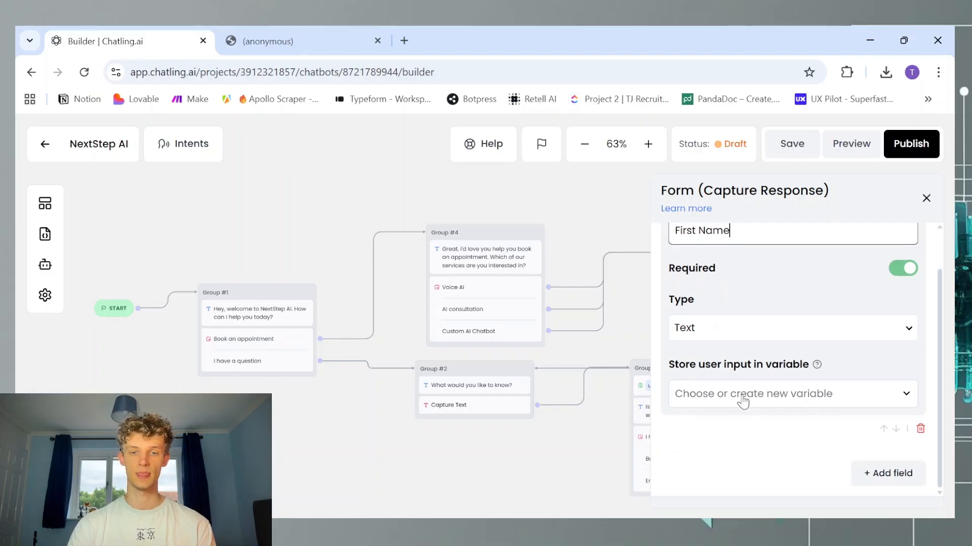
pyautogui.click(739, 398)
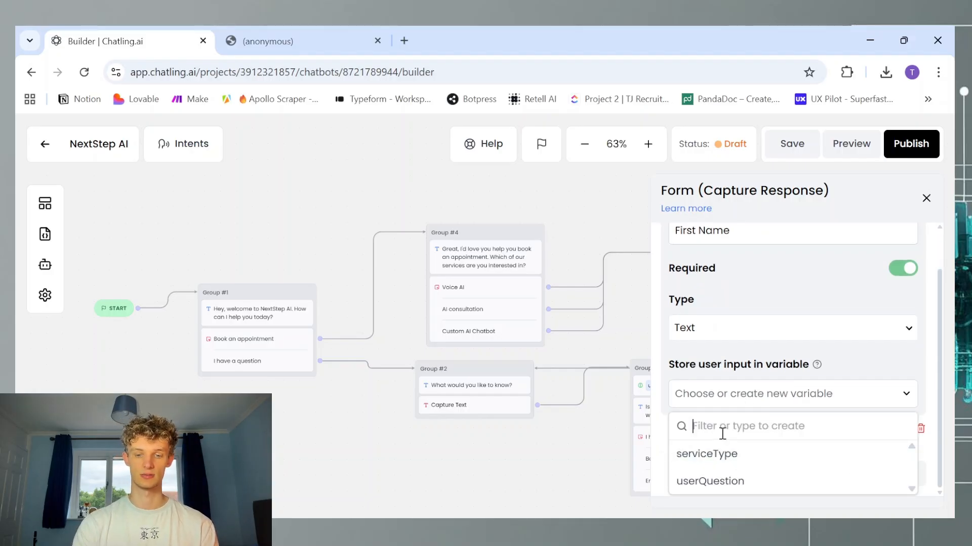
pyautogui.write('firstName')
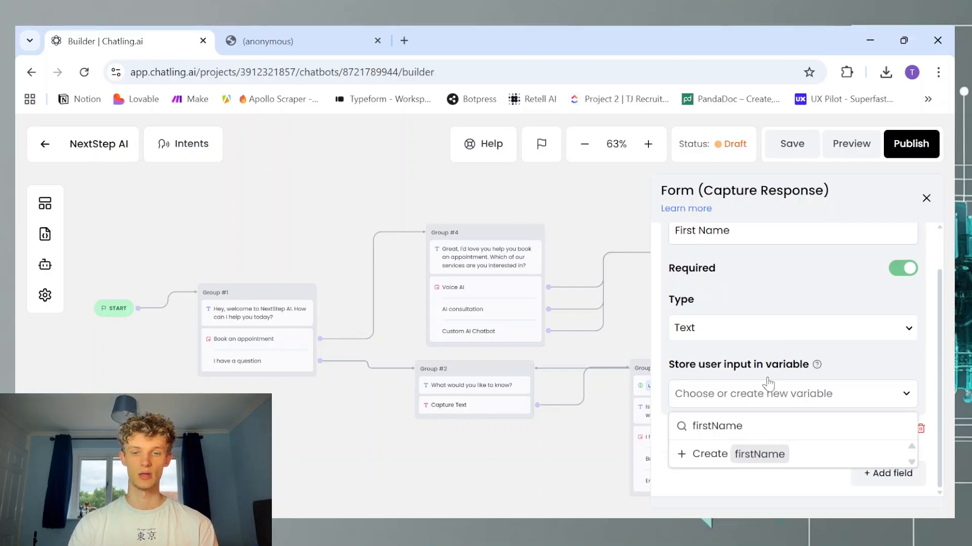
pyautogui.click(739, 456)
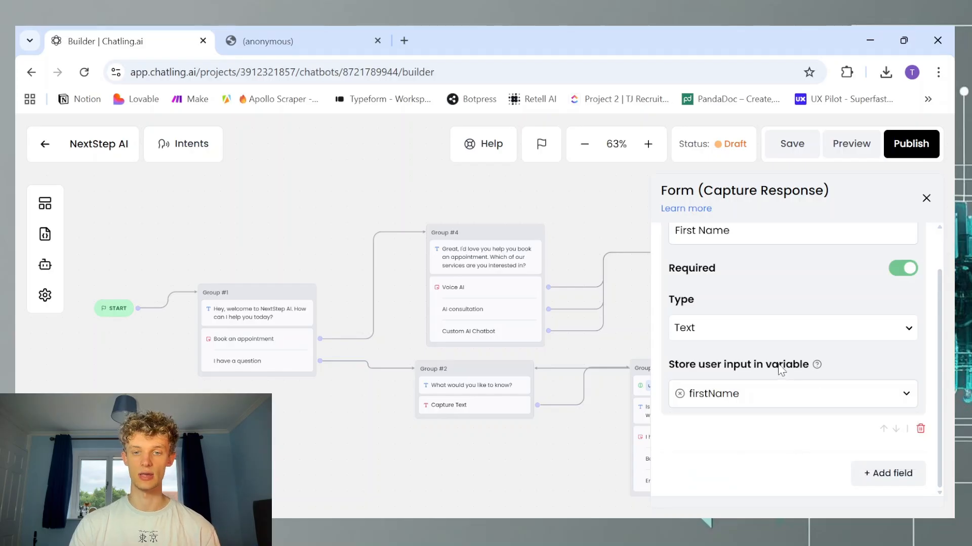
pyautogui.scroll(1, 883, 308)
pyautogui.scroll(-1, 882, 276)
# Add a second form field labelled "Email" and set its type to Email.
pyautogui.click(886, 473)
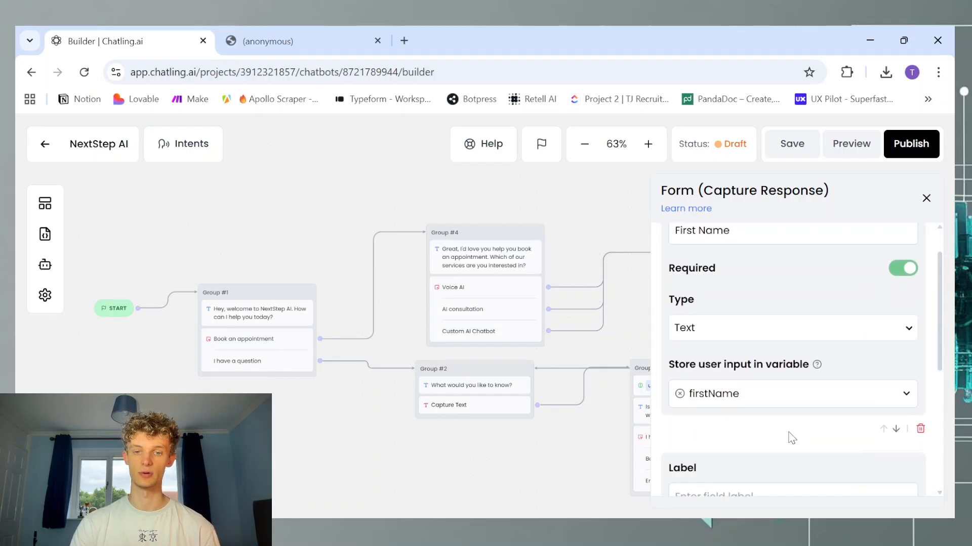
pyautogui.scroll(-2, 792, 435)
pyautogui.click(727, 423)
pyautogui.write('Email')
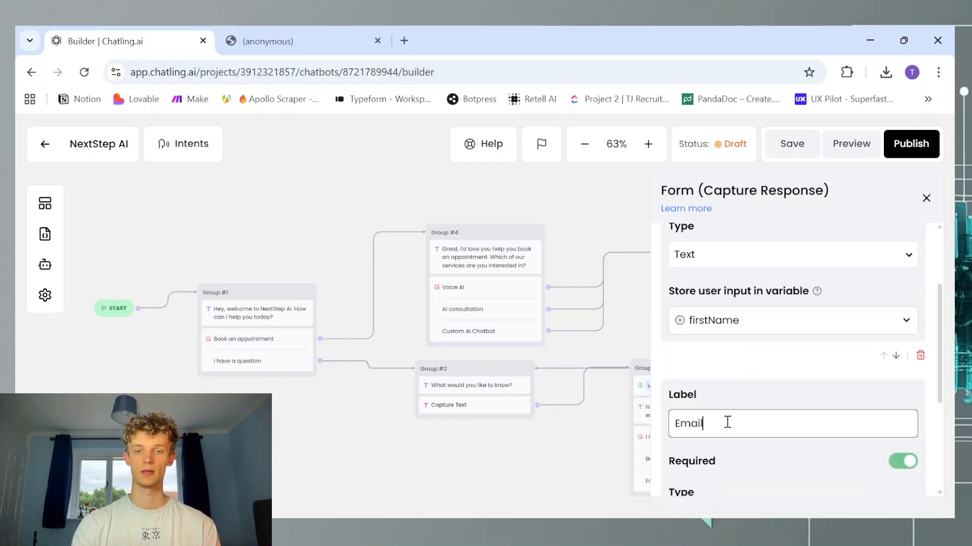
pyautogui.scroll(-2, 727, 422)
pyautogui.click(718, 450)
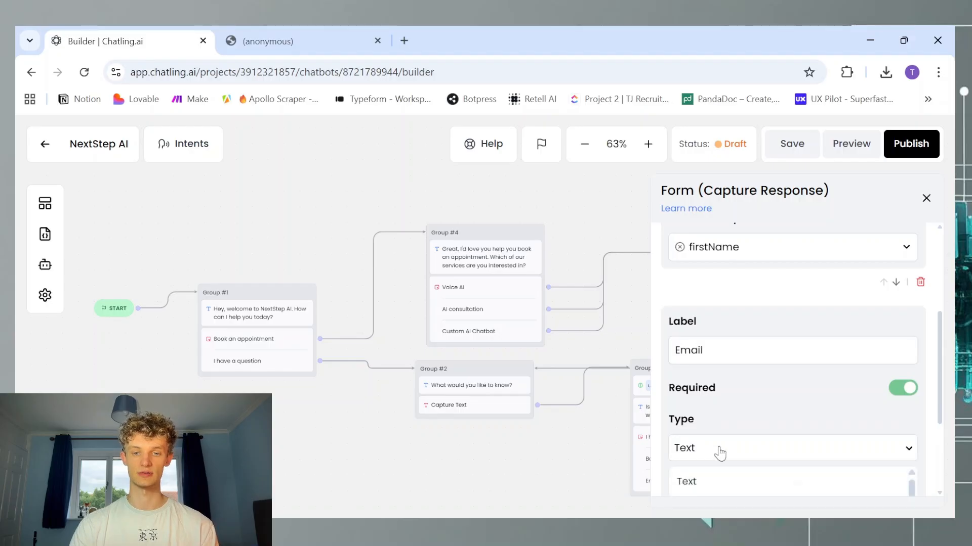
pyautogui.scroll(-2, 725, 454)
pyautogui.click(723, 376)
pyautogui.scroll(3, 724, 439)
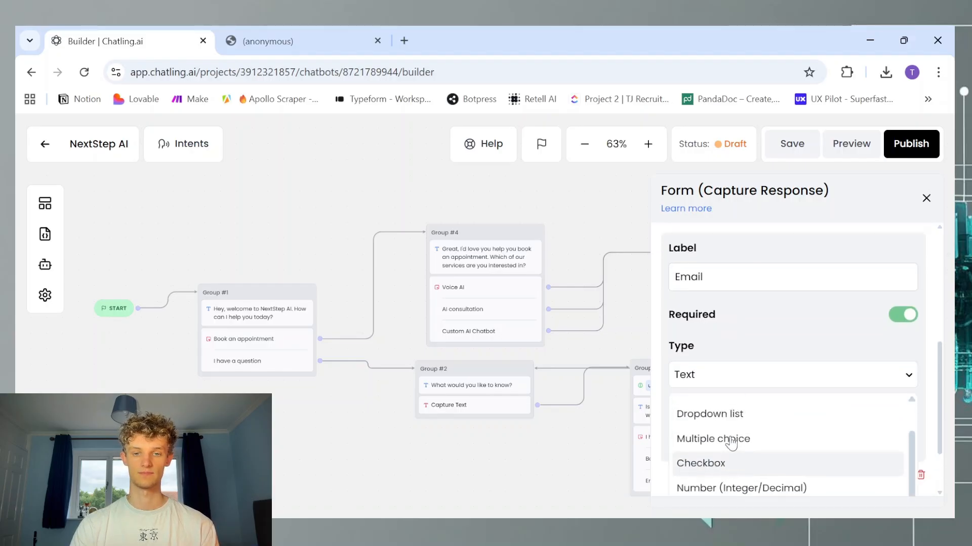
pyautogui.click(724, 435)
# Store the Email field's input in a new variable named email.
pyautogui.scroll(-1, 789, 420)
pyautogui.click(812, 397)
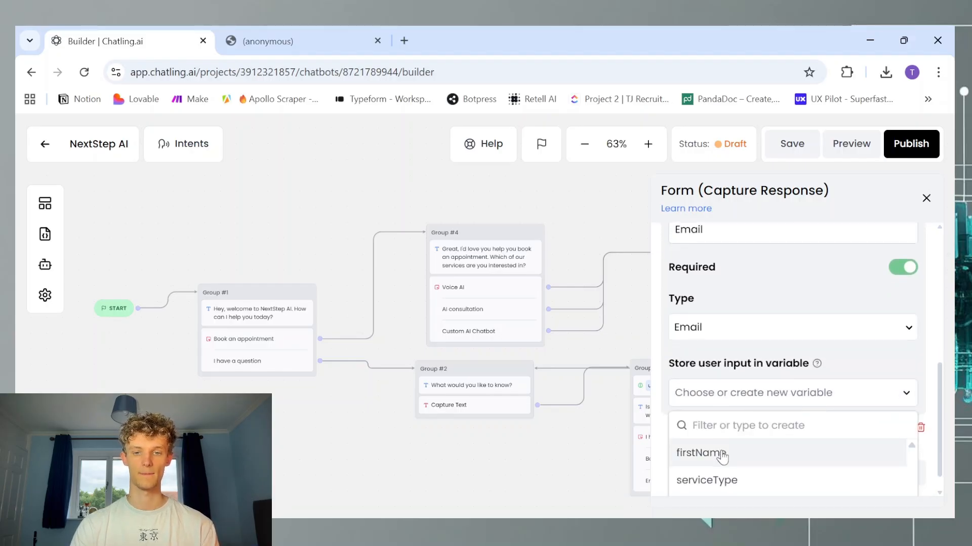
pyautogui.write('email')
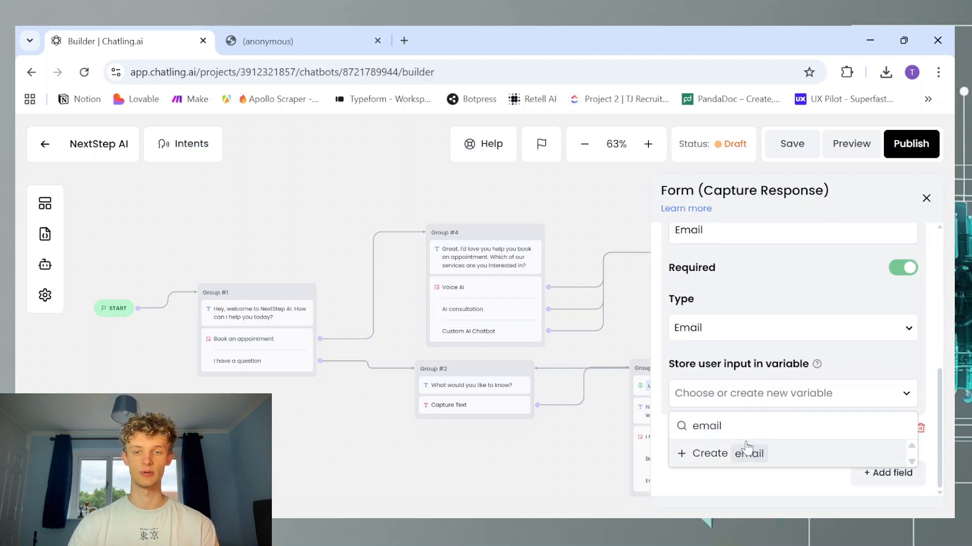
pyautogui.click(744, 451)
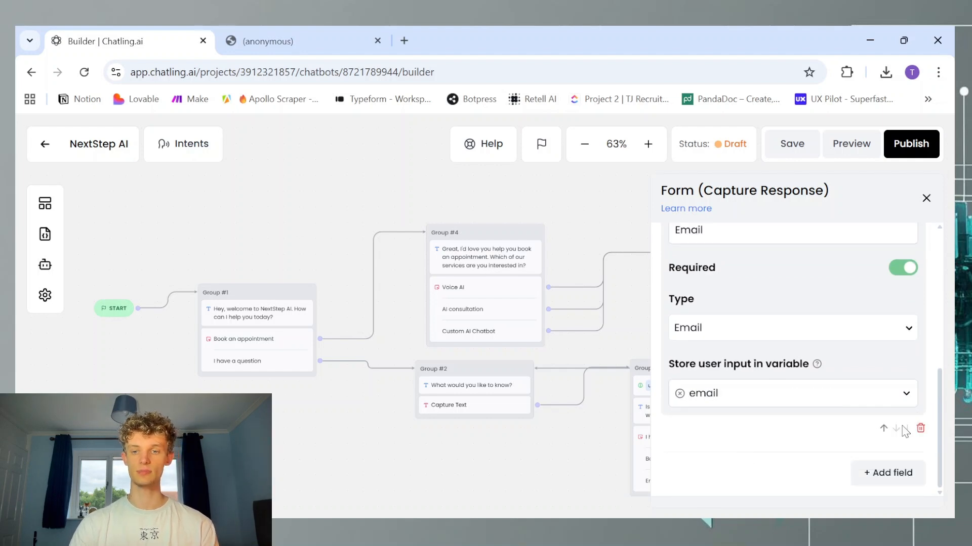
pyautogui.scroll(2, 891, 329)
pyautogui.scroll(-2, 885, 375)
# Add a third form field labelled "Company Name".
pyautogui.click(892, 473)
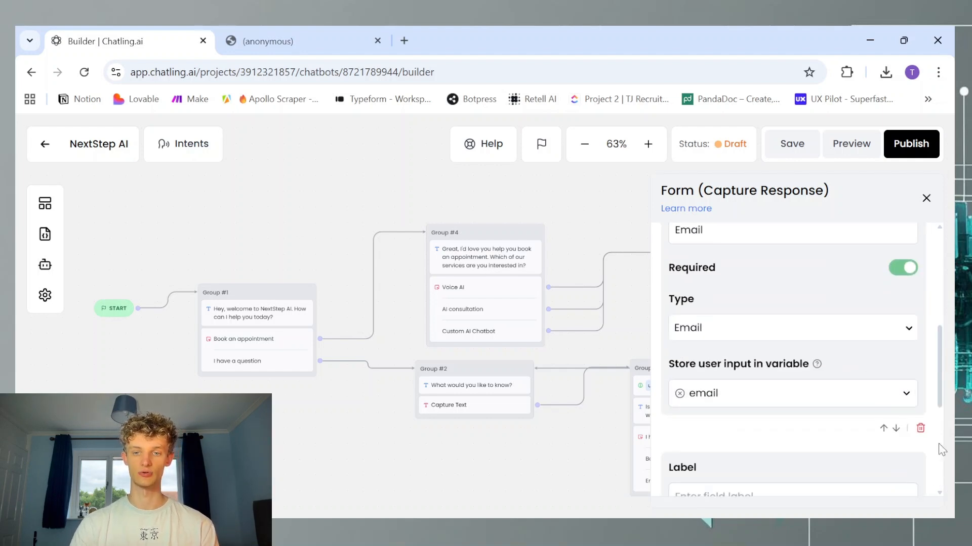
pyautogui.scroll(-3, 754, 451)
pyautogui.click(733, 350)
pyautogui.write('Compa')
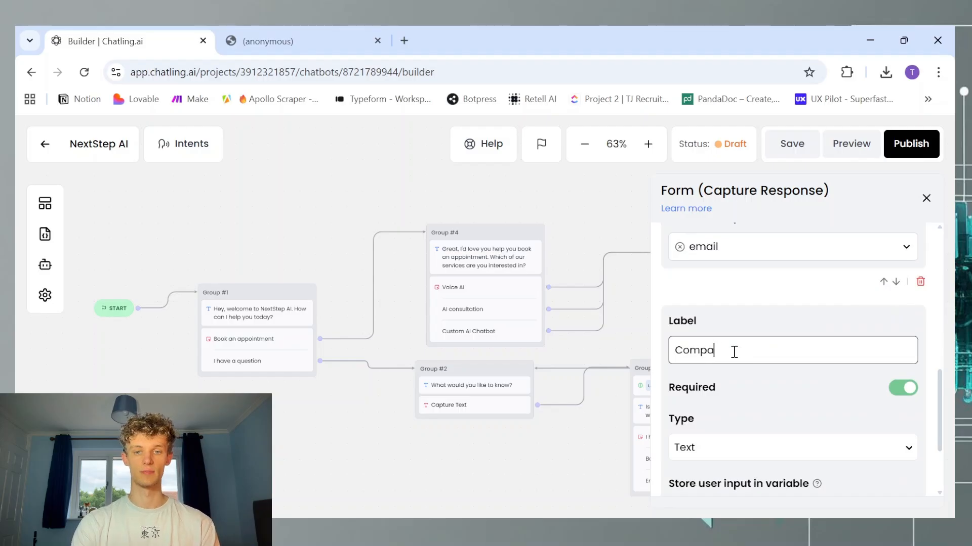
pyautogui.write('ny Name')
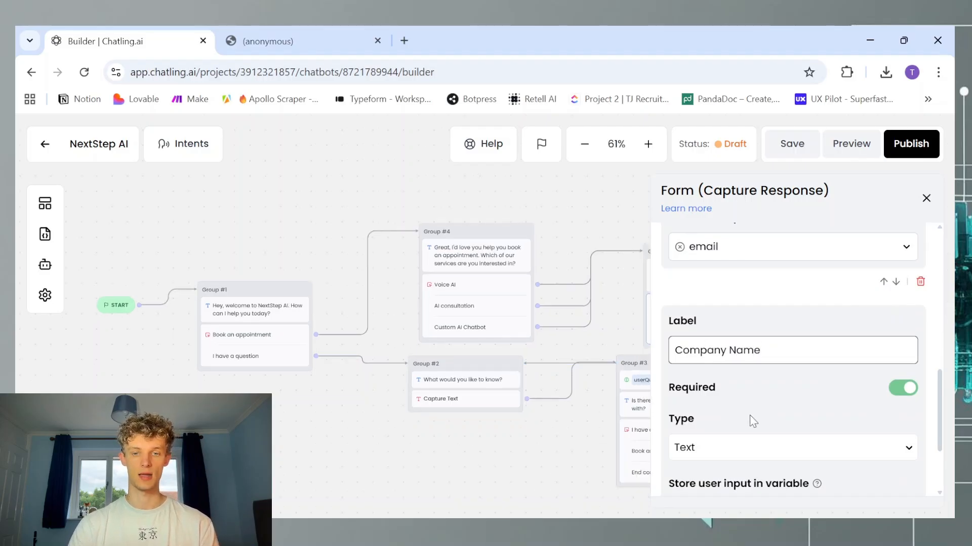
# Store the Company Name input in a new variable named company and close the form's settings.
pyautogui.scroll(-3, 748, 415)
pyautogui.click(767, 394)
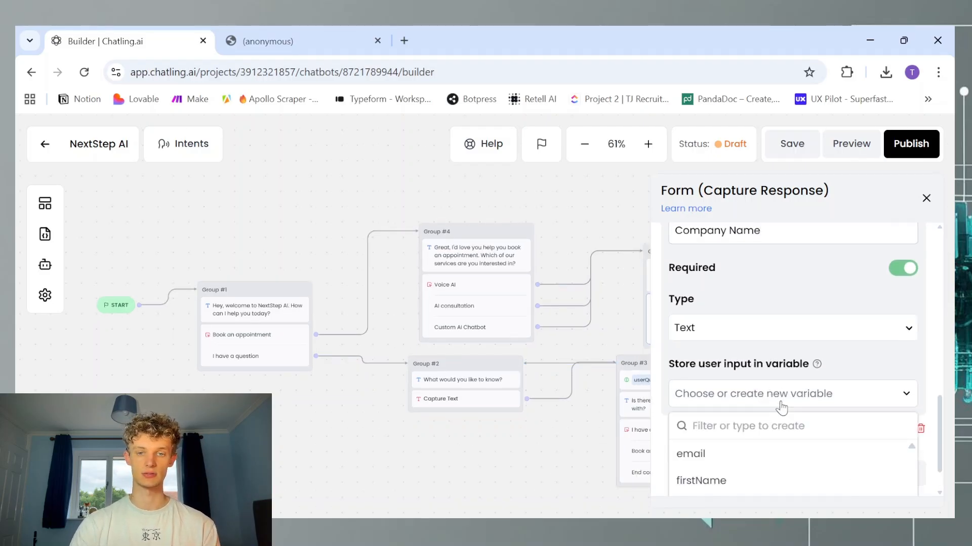
pyautogui.click(748, 420)
pyautogui.write('company')
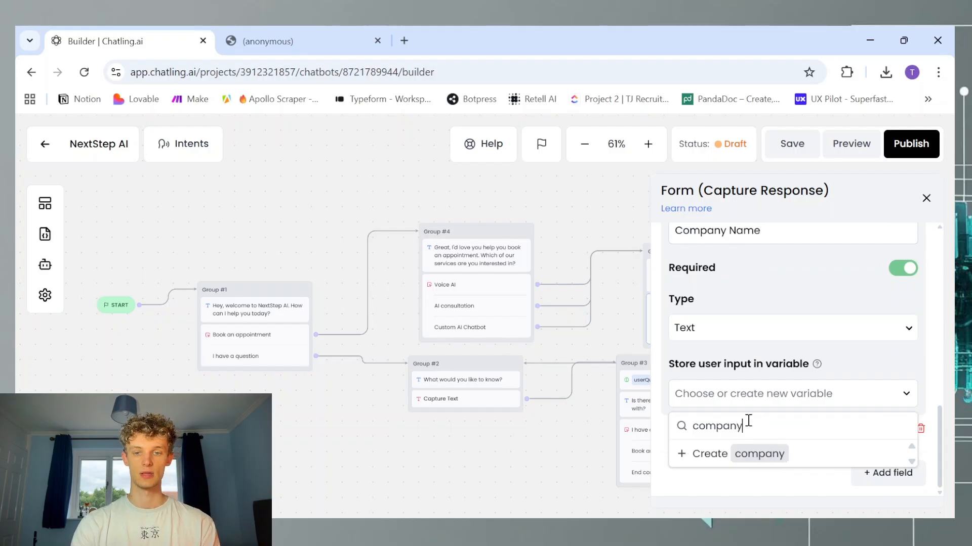
pyautogui.click(778, 451)
pyautogui.scroll(4, 810, 385)
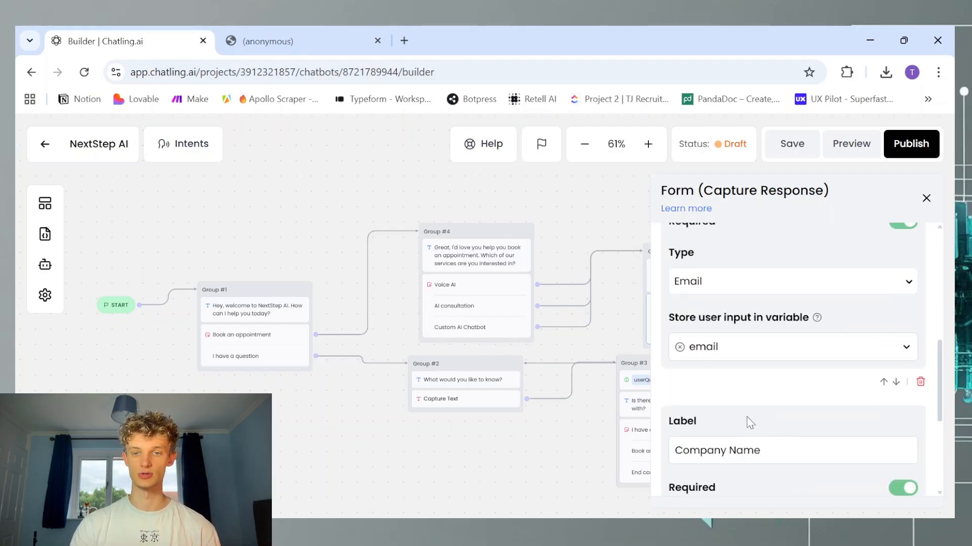
pyautogui.scroll(-5, 769, 418)
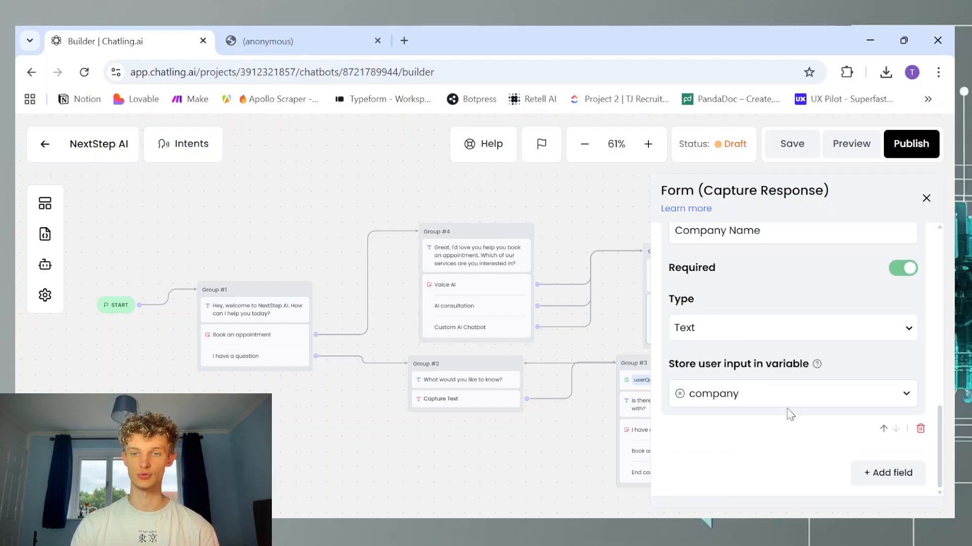
pyautogui.click(925, 197)
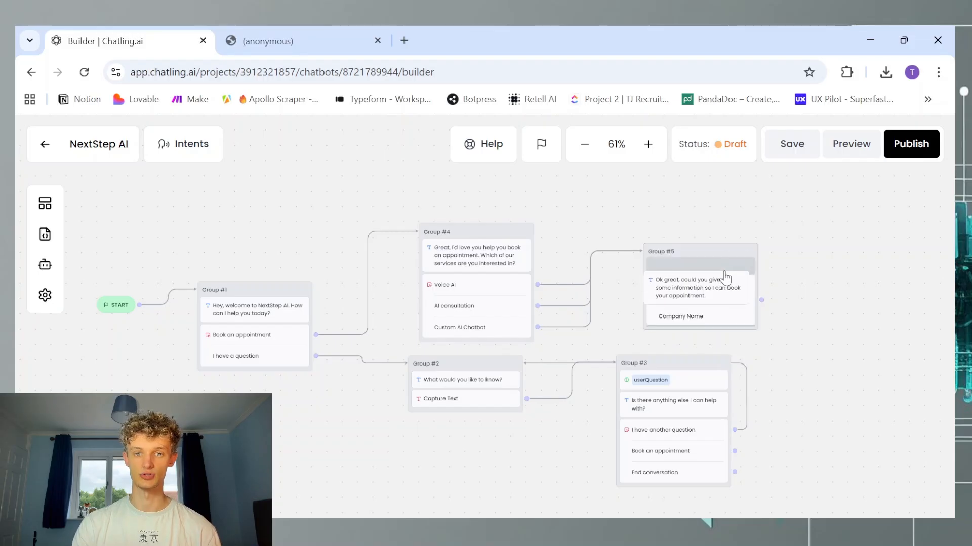
# Move Group #5 slightly up and connect its form to a text message block placed in a new group beside it.
pyautogui.moveTo(718, 249); pyautogui.dragTo(715, 222)
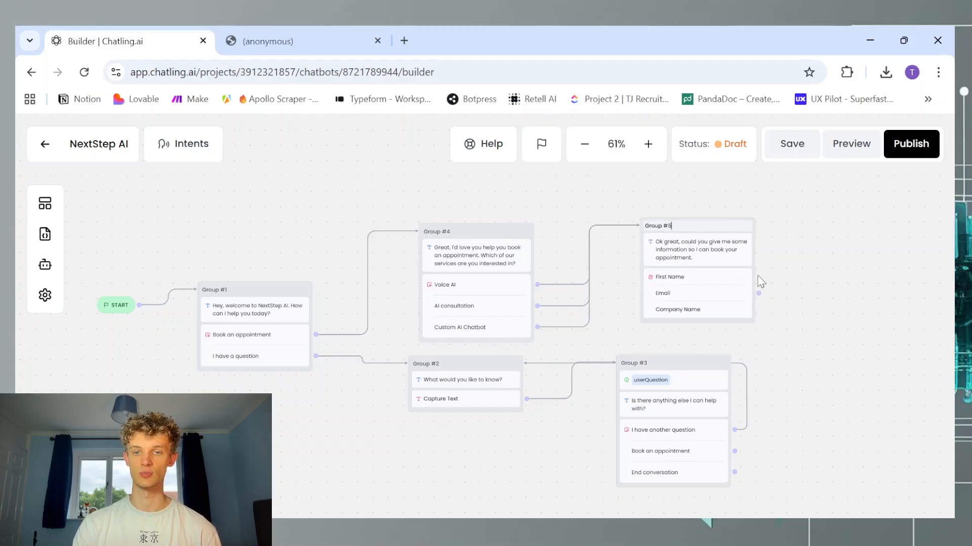
pyautogui.click(45, 203)
pyautogui.moveTo(161, 284); pyautogui.dragTo(901, 238)
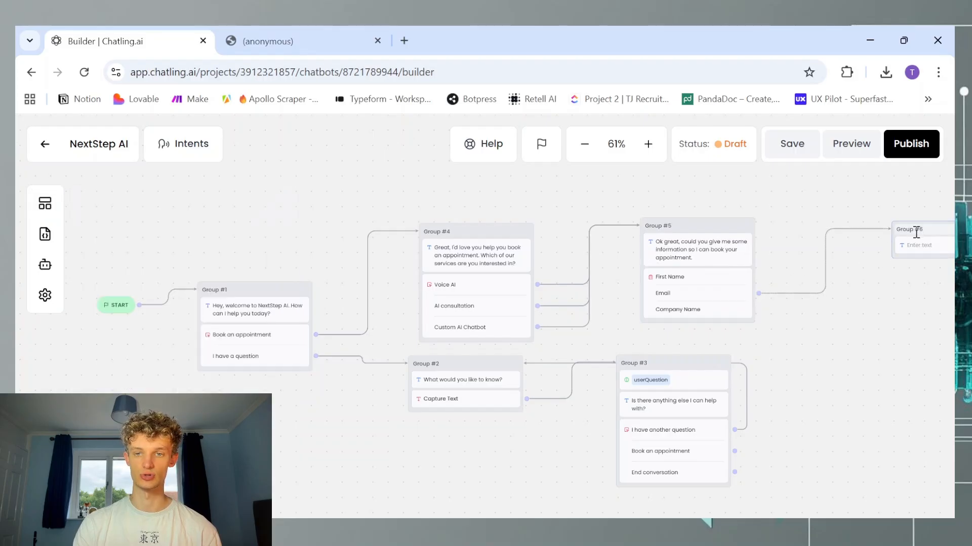
# Set Group #6's message to "Great, could you let me know when you would like an appointment?" and close its settings.
pyautogui.click(908, 244)
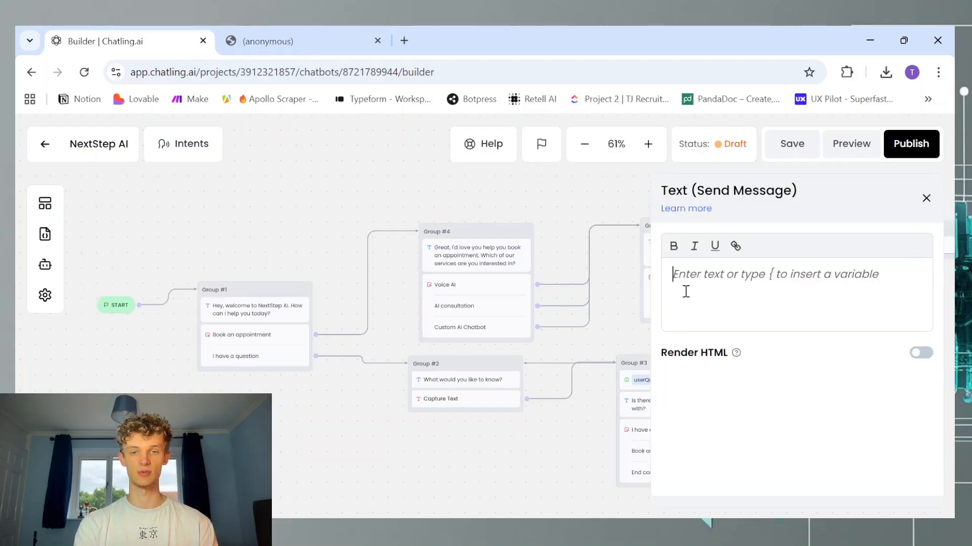
pyautogui.write('Great, ')
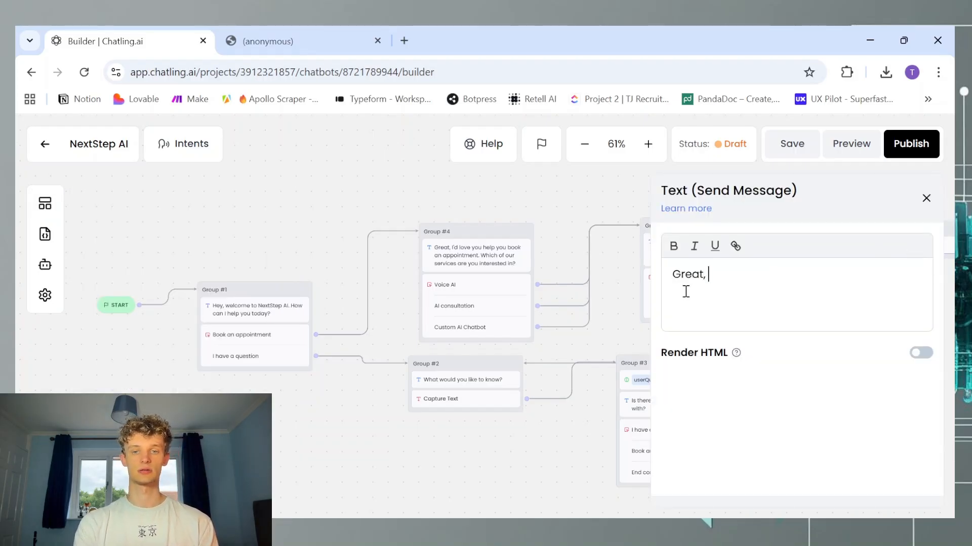
pyautogui.write('could you let me know wh')
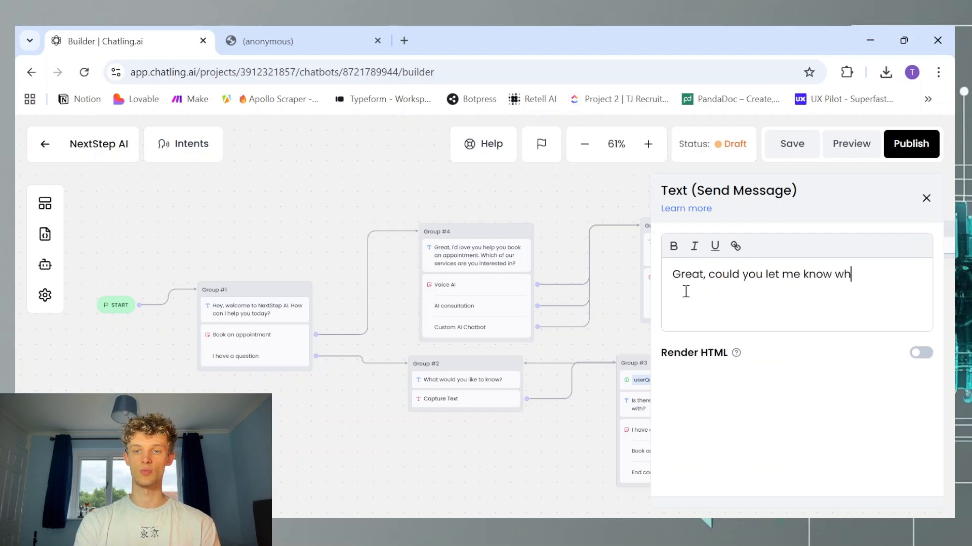
pyautogui.write('en you ow')
pyautogui.press('BackSpace')
pyautogui.press('BackSpace')
pyautogui.write('wo')
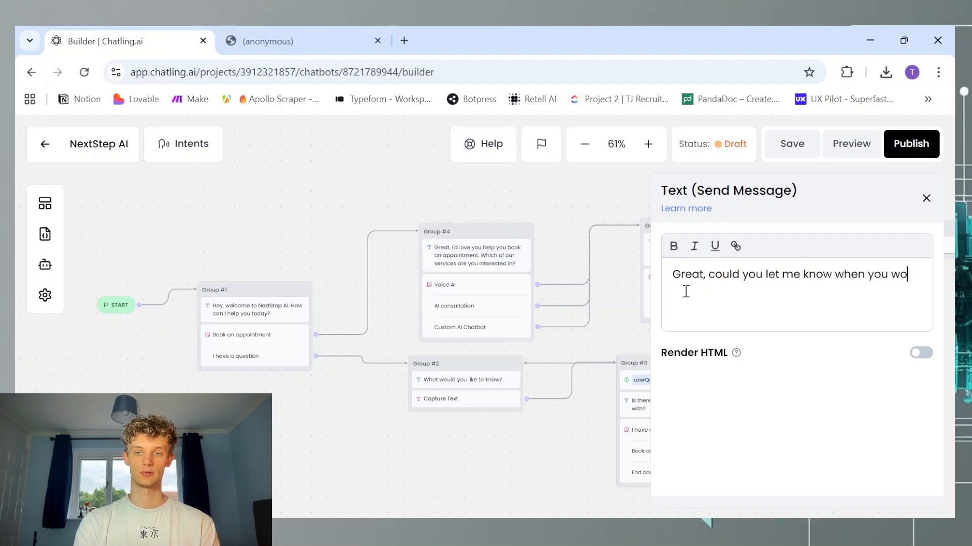
pyautogui.write('iuld like an appointmen')
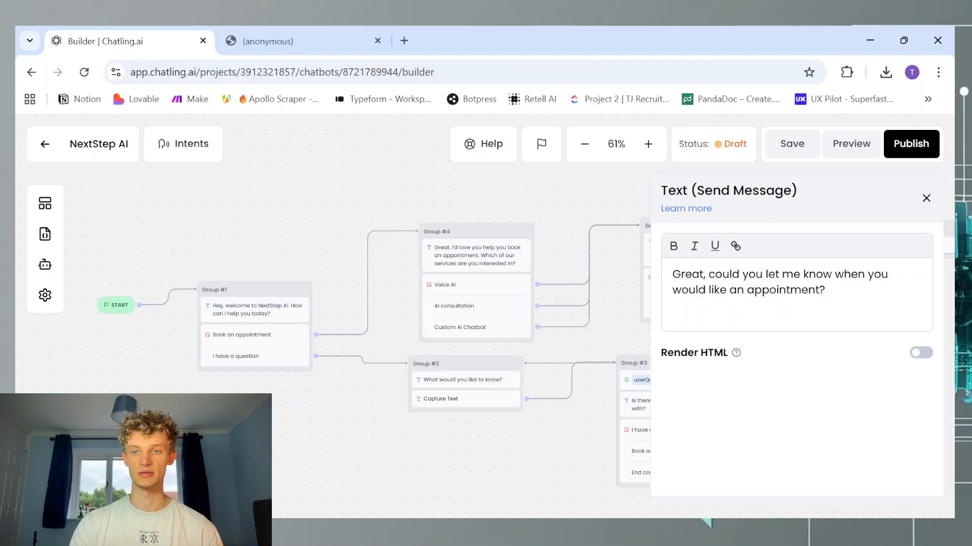
pyautogui.write('t?')
pyautogui.click(925, 198)
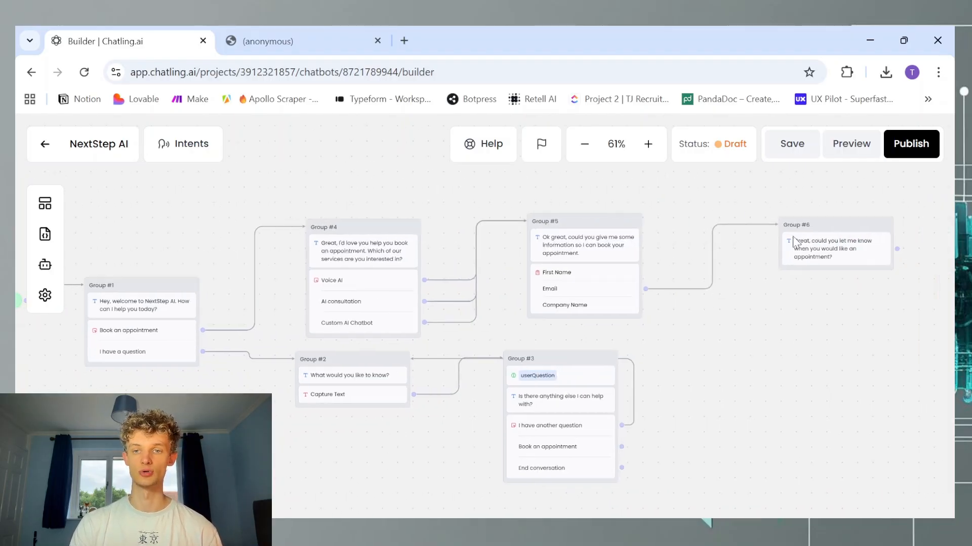
# Move the appointment time message into a new group closer to Group #5 and connect Group #5's form to it.
pyautogui.moveTo(840, 248)
pyautogui.mouseDown()
pyautogui.moveTo(850, 266)
pyautogui.moveTo(759, 231)
pyautogui.mouseUp()
pyautogui.moveTo(646, 289); pyautogui.dragTo(734, 244)
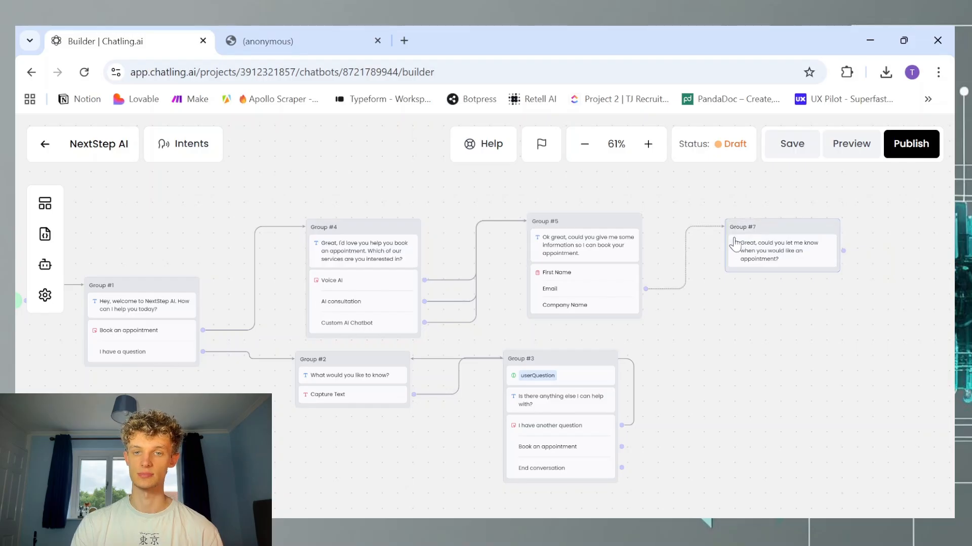
pyautogui.click(749, 249)
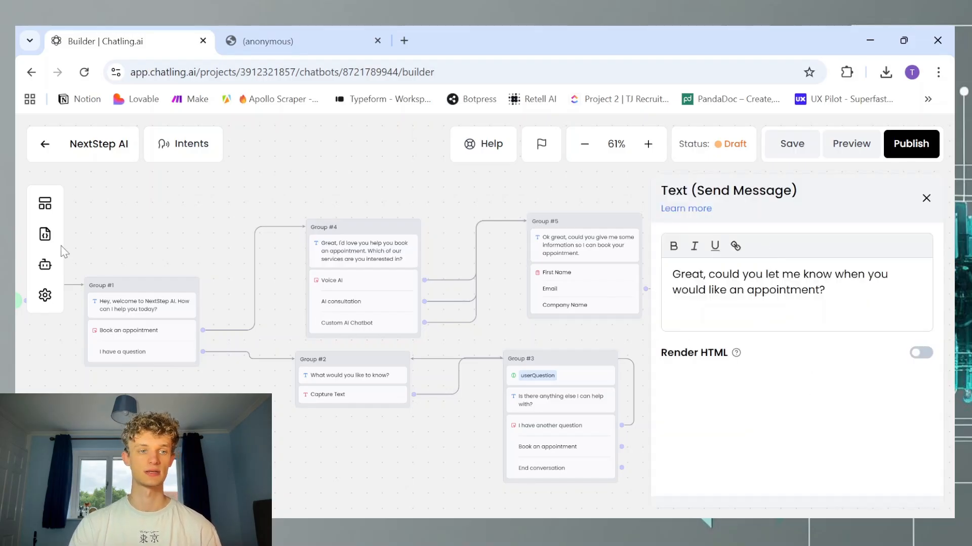
# Add a Date/Time capture block to Group #7 beneath the appointment time message.
pyautogui.click(46, 204)
pyautogui.scroll(-2, 249, 364)
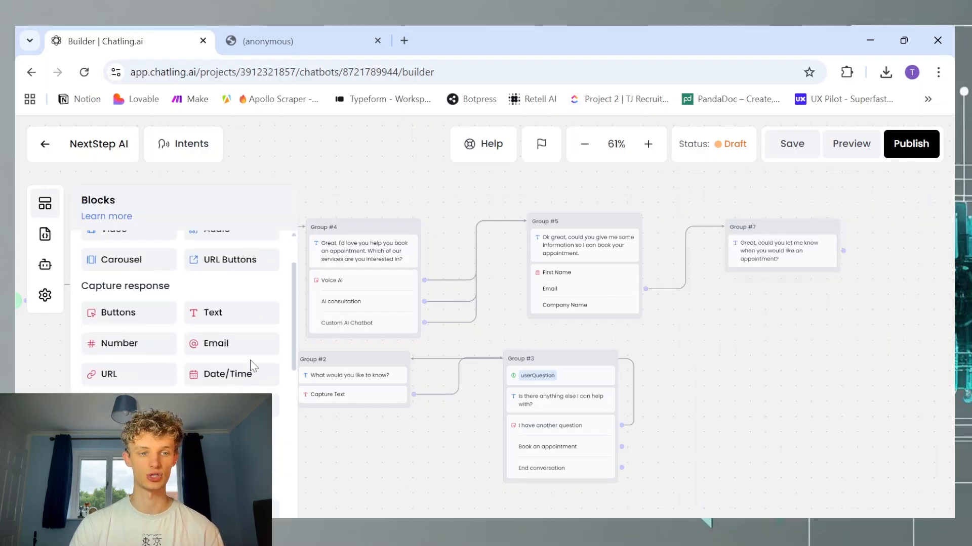
pyautogui.moveTo(244, 383); pyautogui.dragTo(805, 278)
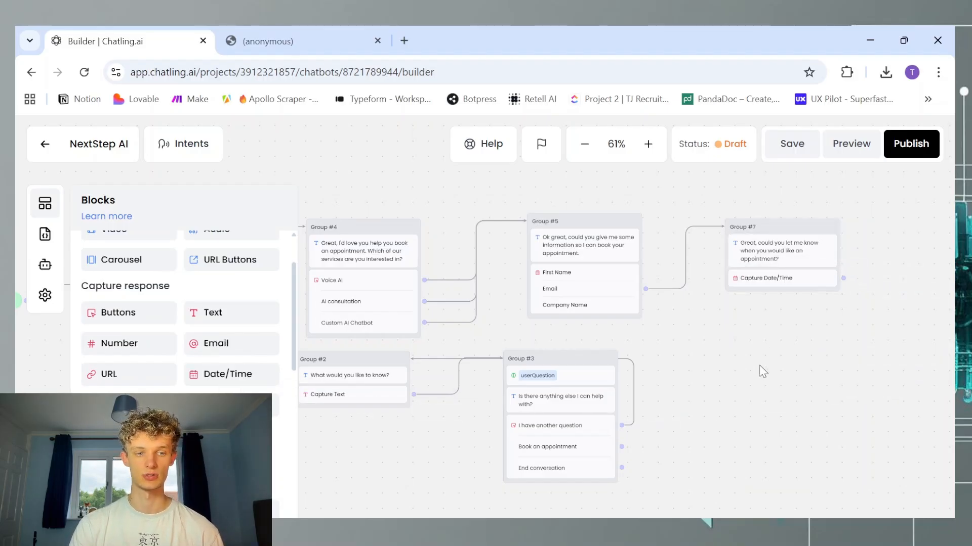
# Save the Date/Time response in a new variable named dateTime and choose the Date & Time format.
pyautogui.click(803, 282)
pyautogui.click(749, 304)
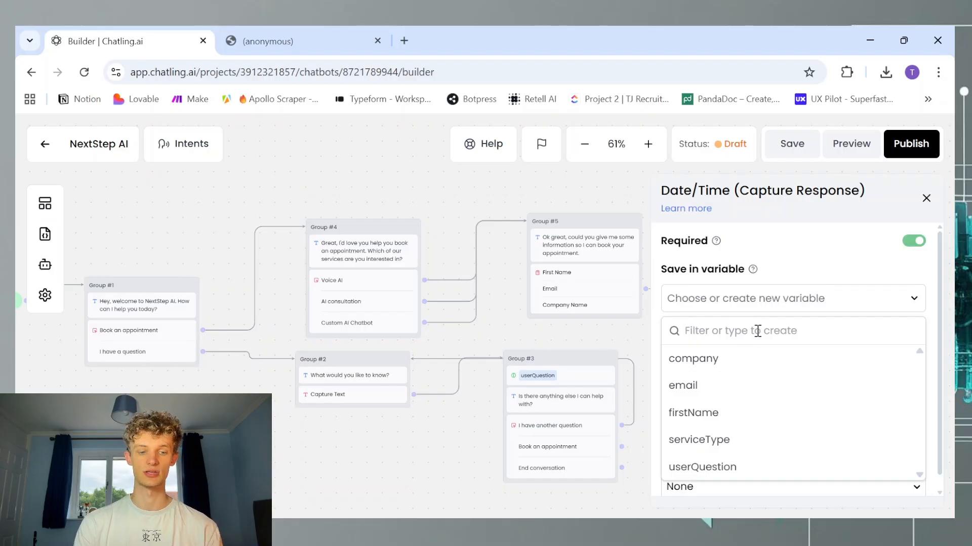
pyautogui.write('date')
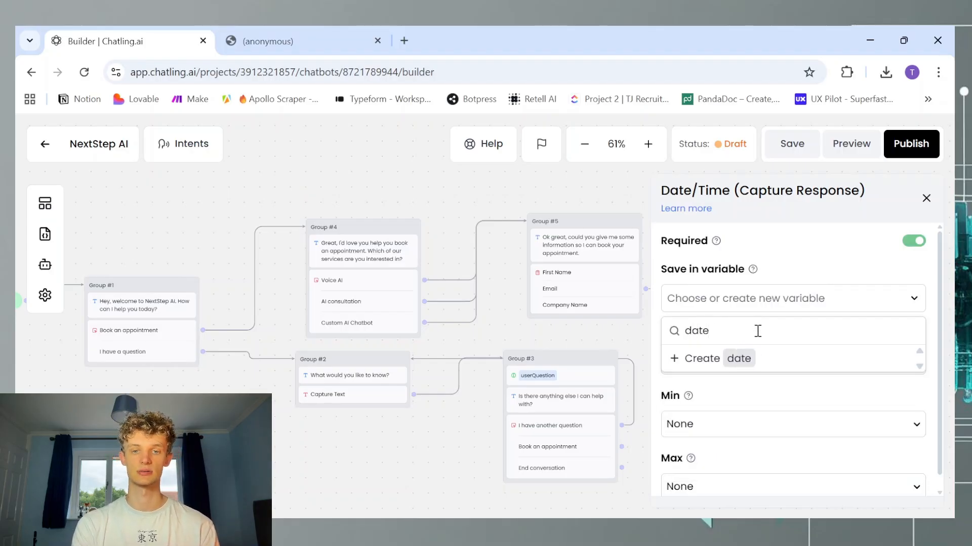
pyautogui.write('Time')
pyautogui.click(721, 359)
pyautogui.scroll(-1, 716, 368)
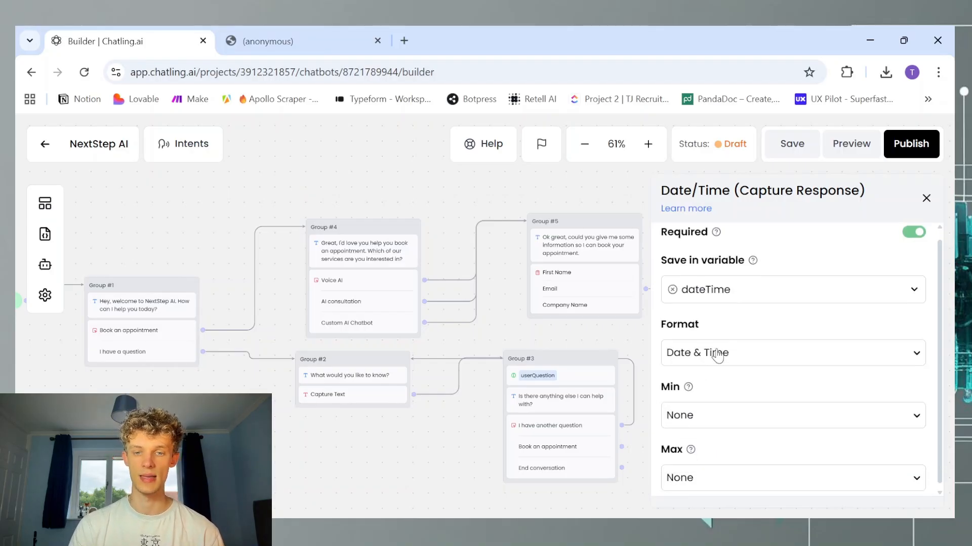
pyautogui.click(754, 359)
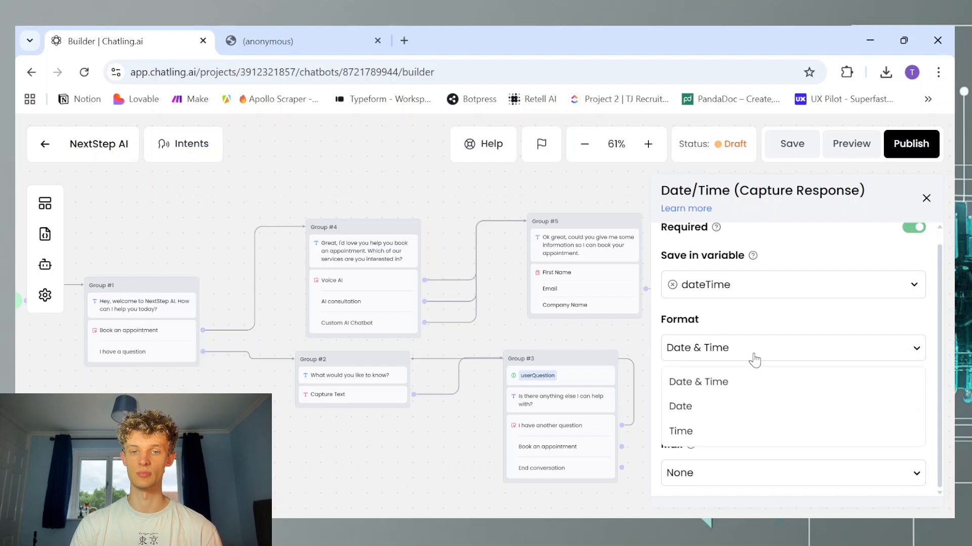
pyautogui.click(715, 382)
pyautogui.click(751, 412)
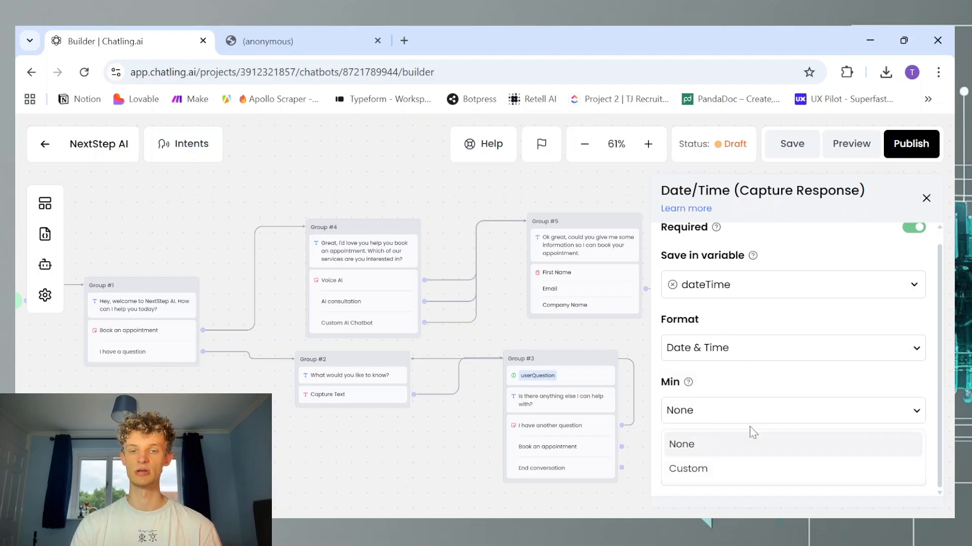
pyautogui.click(720, 465)
pyautogui.scroll(-1, 762, 425)
pyautogui.click(757, 402)
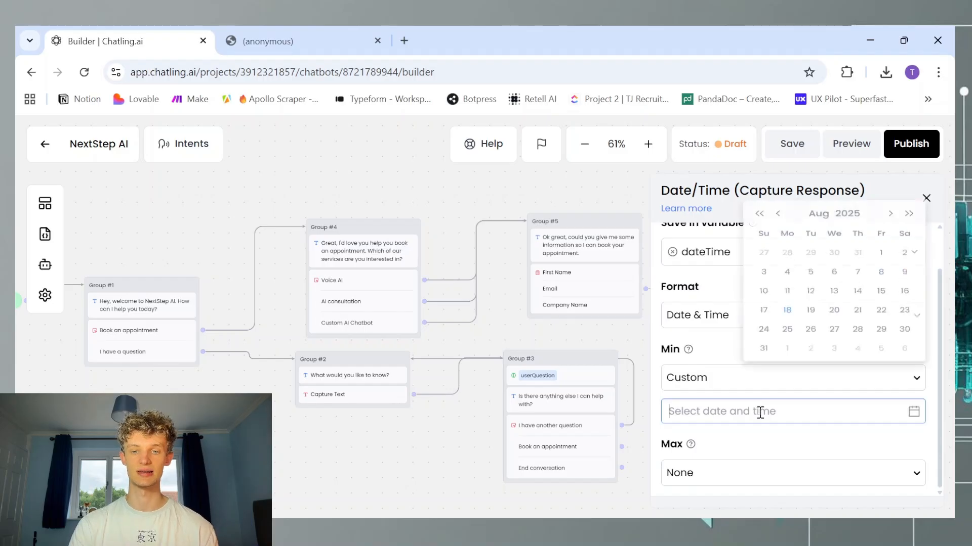
pyautogui.click(810, 336)
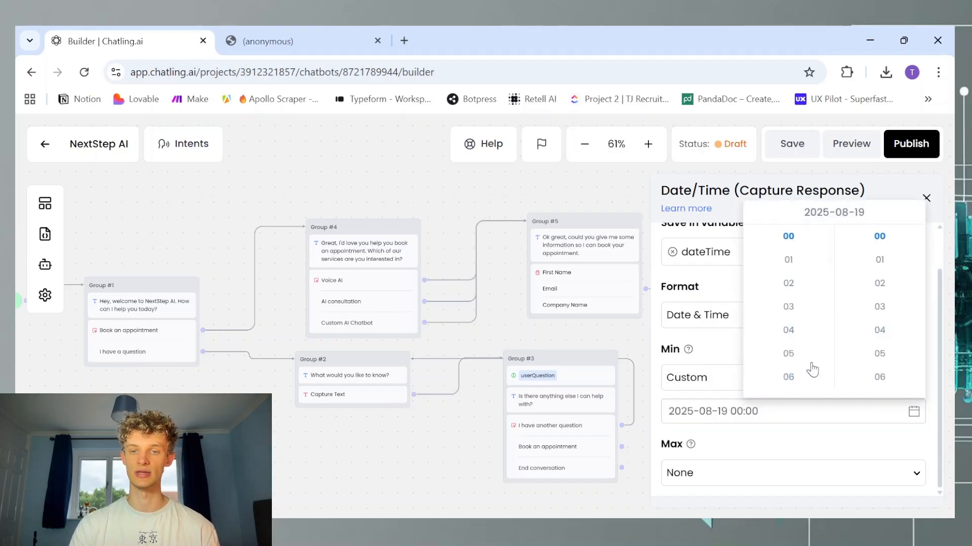
pyautogui.scroll(-3, 810, 308)
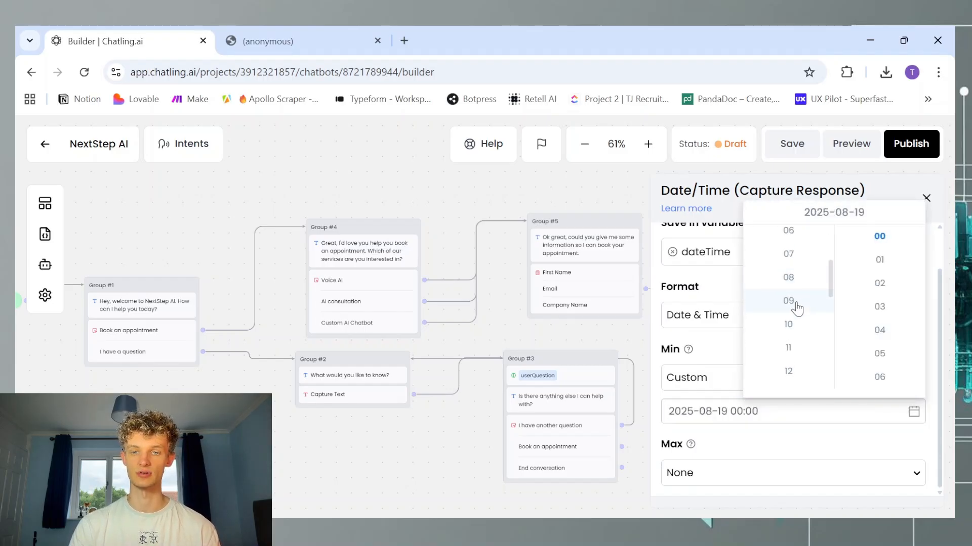
pyautogui.click(789, 272)
pyautogui.click(762, 430)
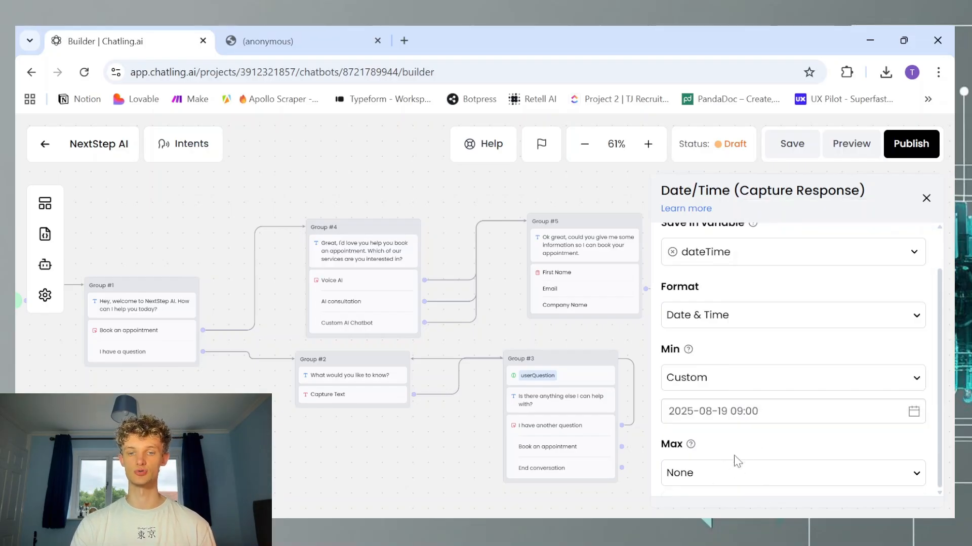
pyautogui.click(926, 198)
pyautogui.moveTo(842, 344); pyautogui.dragTo(595, 357)
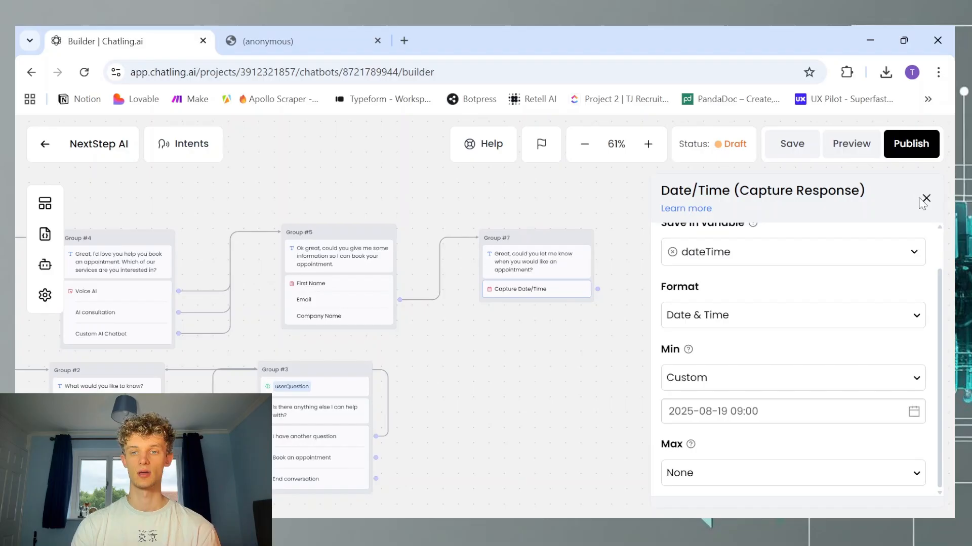
pyautogui.click(926, 198)
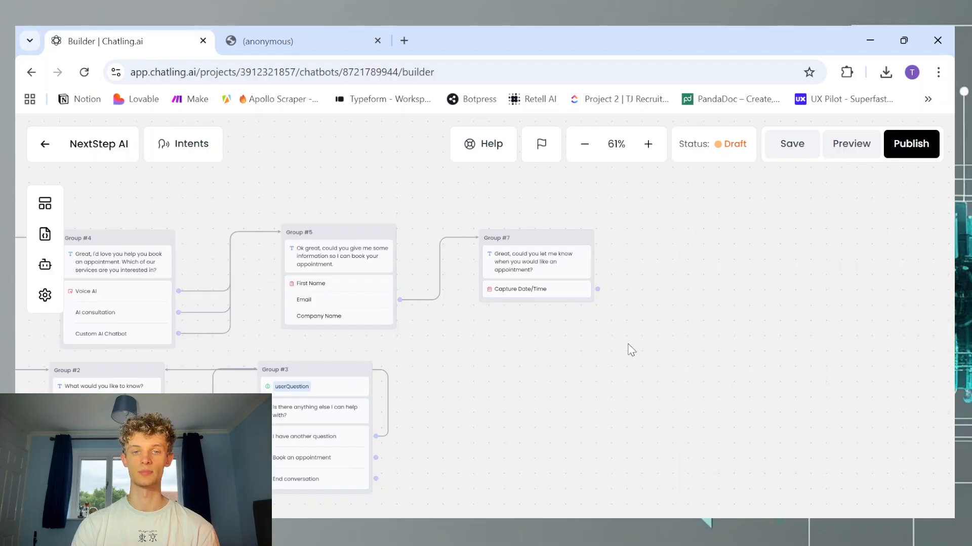
# Try placing a Cal.com Book Event block in Group #5.
pyautogui.click(45, 203)
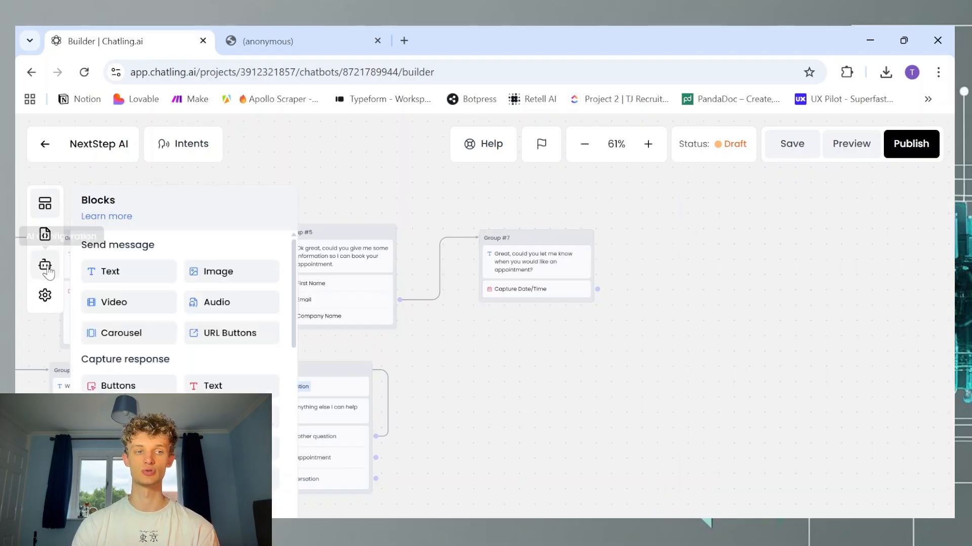
pyautogui.click(45, 207)
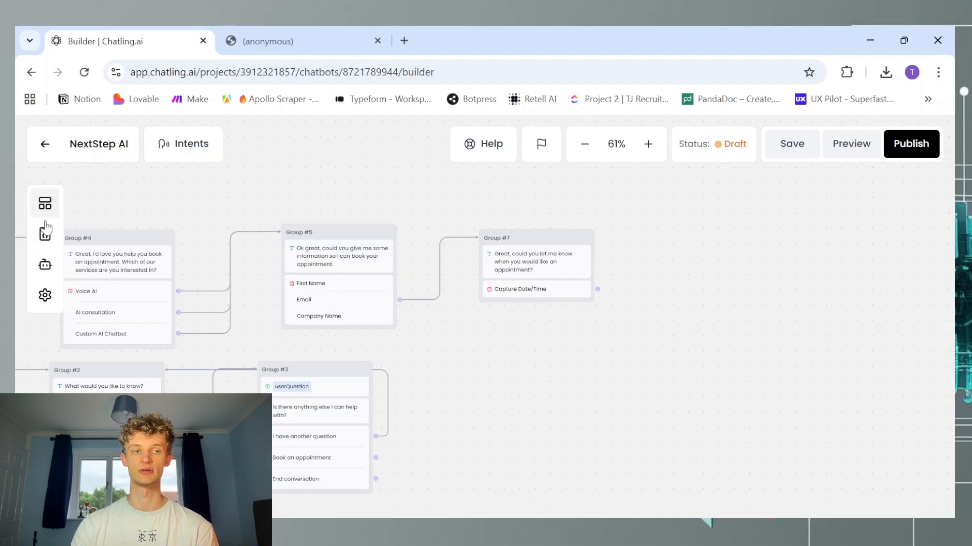
pyautogui.click(45, 203)
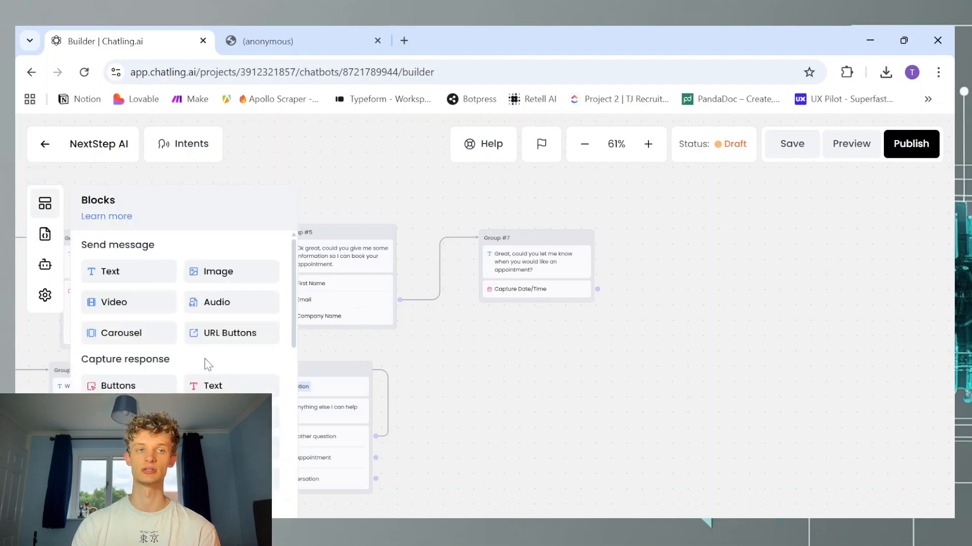
pyautogui.scroll(-5, 175, 361)
pyautogui.scroll(-8, 176, 361)
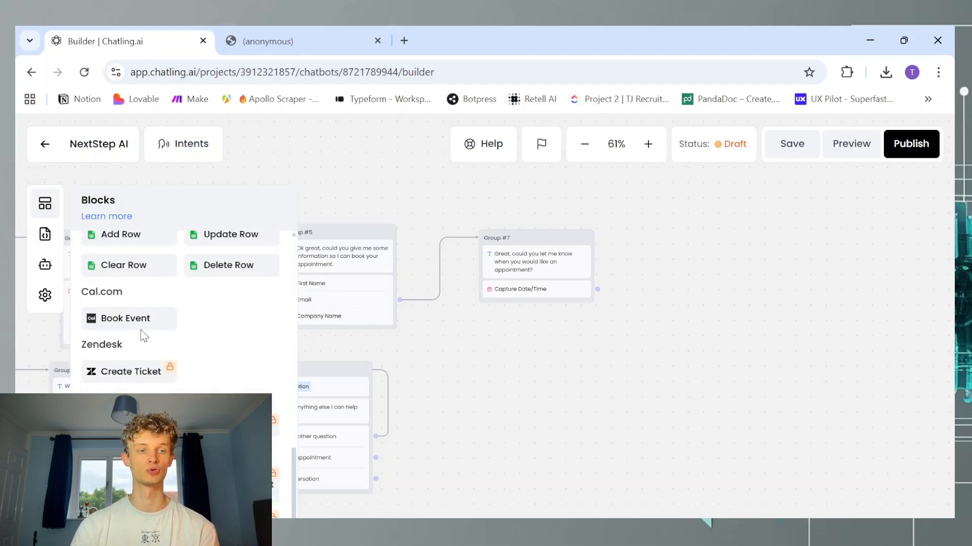
pyautogui.moveTo(149, 318); pyautogui.dragTo(373, 299)
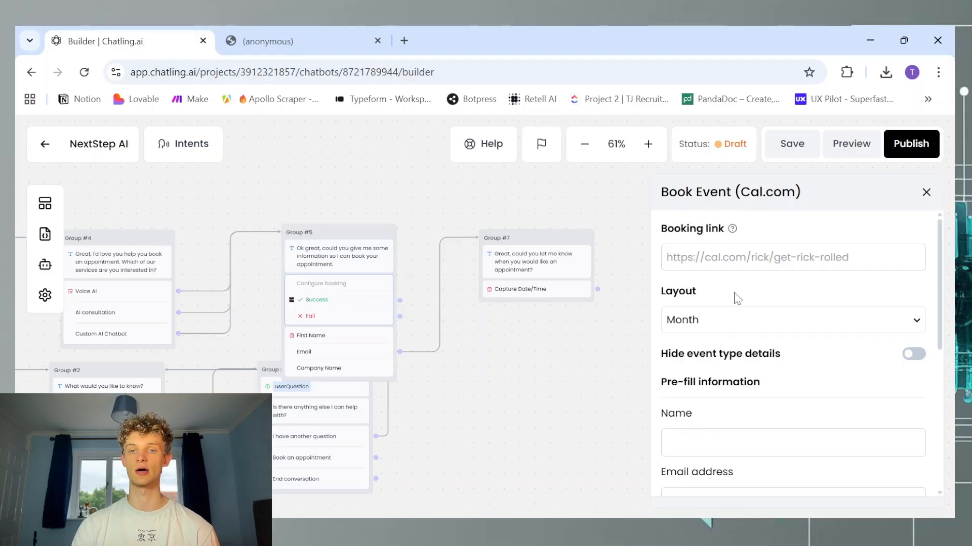
# Look through the Book Event block's pre-fill and booking information settings and delete the block from Group #5.
pyautogui.scroll(-2, 729, 326)
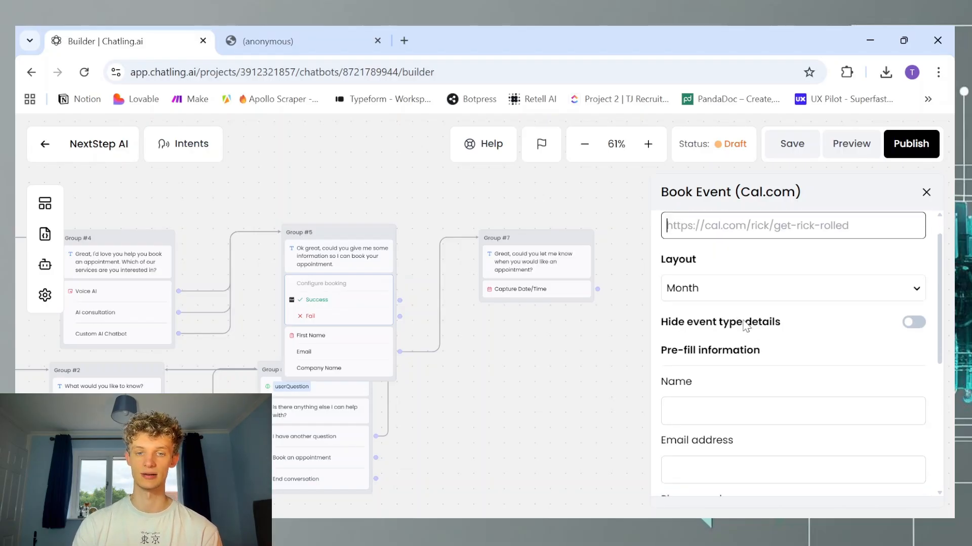
pyautogui.click(737, 369)
pyautogui.scroll(-2, 705, 374)
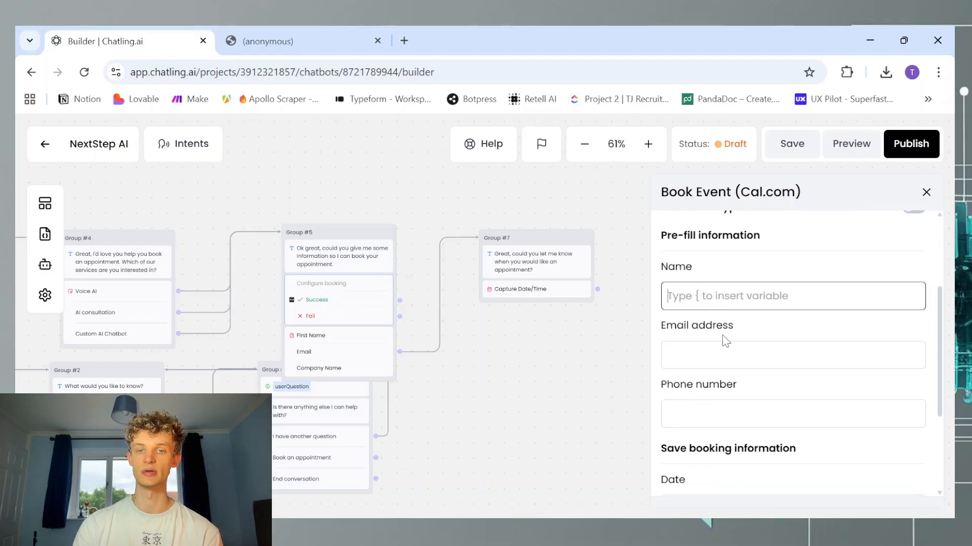
pyautogui.scroll(-2, 722, 314)
pyautogui.click(734, 344)
pyautogui.scroll(-2, 720, 355)
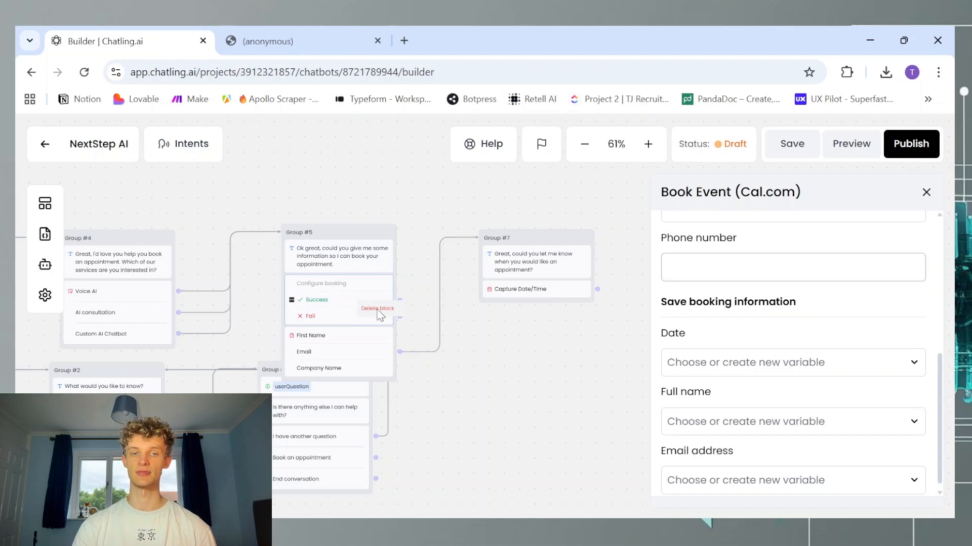
pyautogui.click(378, 309)
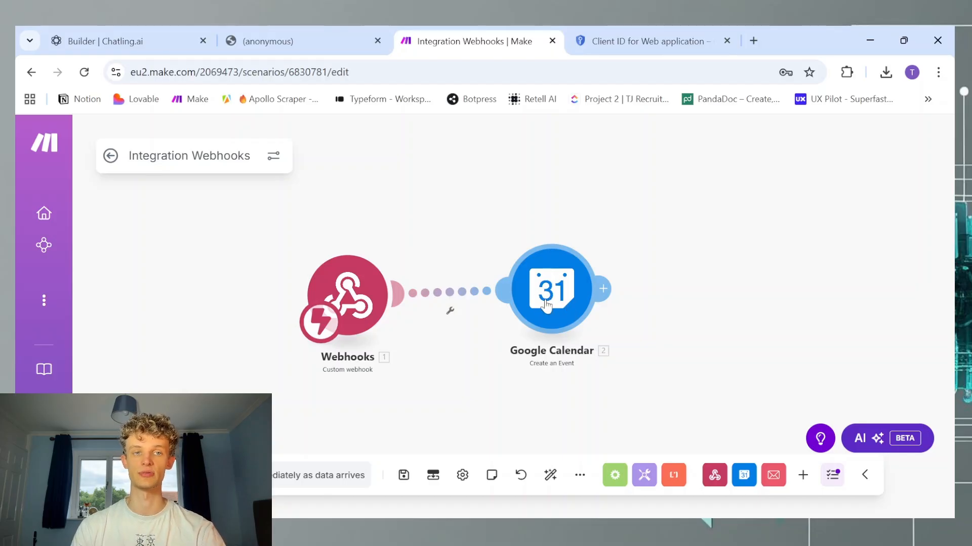
# Copy the custom webhook's address from the Webhooks module in the Make scenario.
pyautogui.click(347, 296)
pyautogui.click(683, 319)
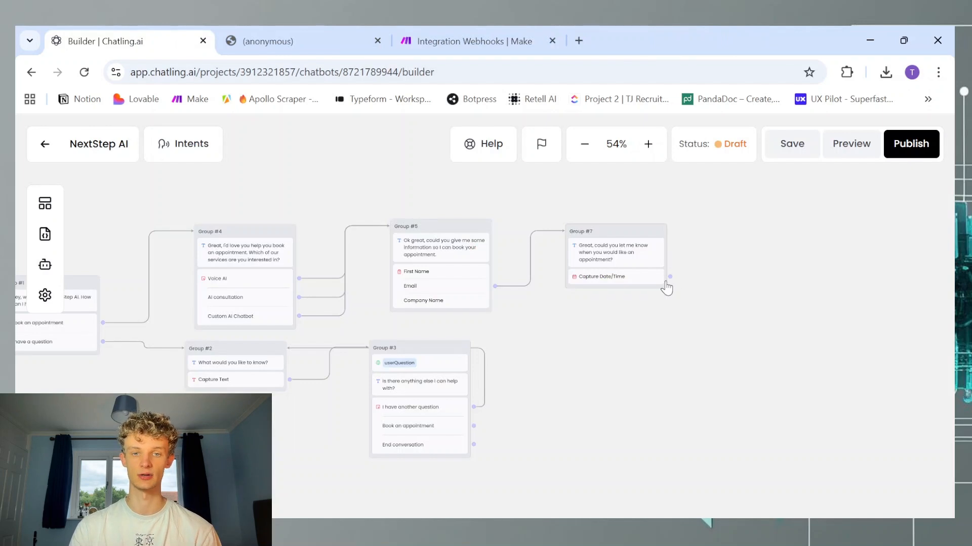
# Return to the Chatling builder and place an HTTP Request block in a new group beside Group #7.
pyautogui.click(45, 203)
pyautogui.scroll(-3, 182, 354)
pyautogui.scroll(-1, 183, 329)
pyautogui.moveTo(129, 418); pyautogui.dragTo(749, 274)
# Add a text message above the HTTP request in Group #6 reading "Just hold on a second whilst I book you in.".
pyautogui.scroll(4, 141, 321)
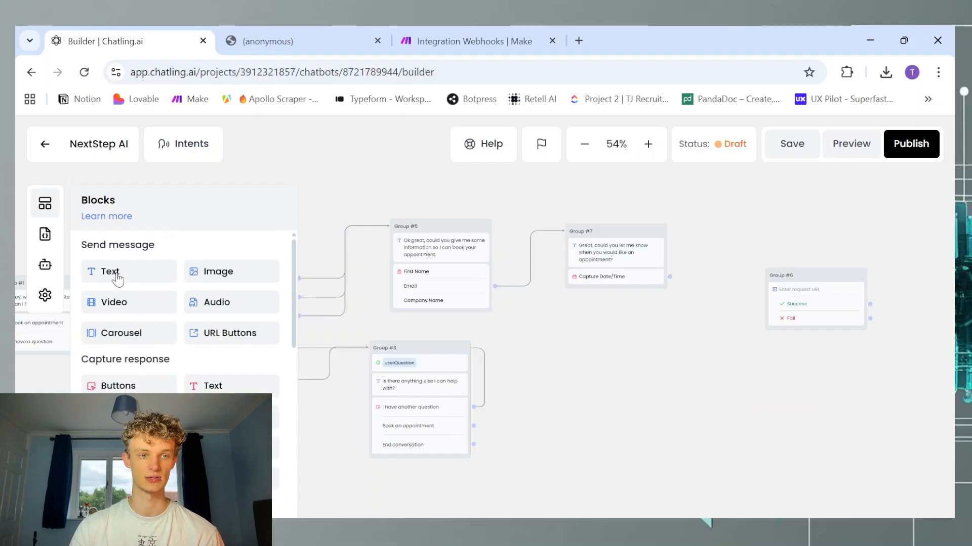
pyautogui.moveTo(113, 274); pyautogui.dragTo(799, 299)
pyautogui.click(799, 303)
pyautogui.write('Just hold on a')
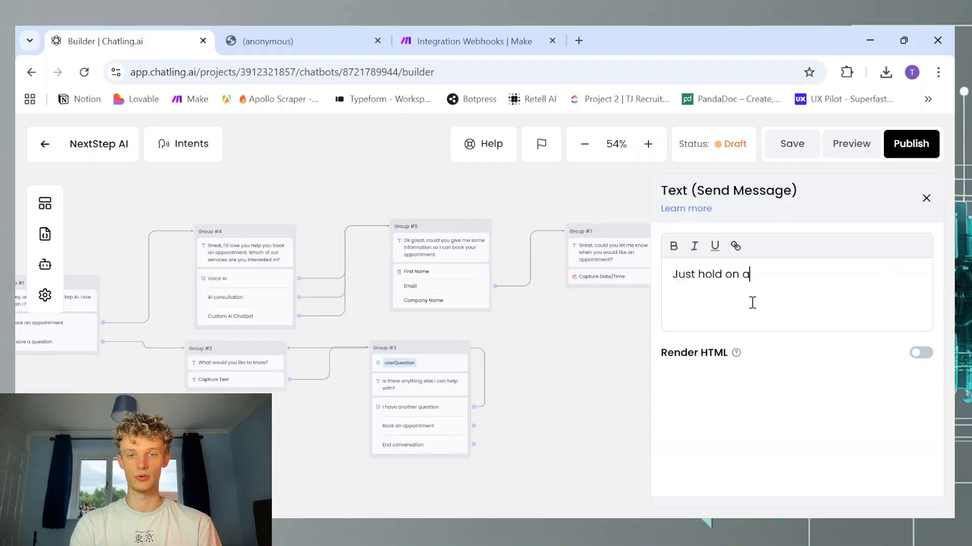
pyautogui.write(' second,')
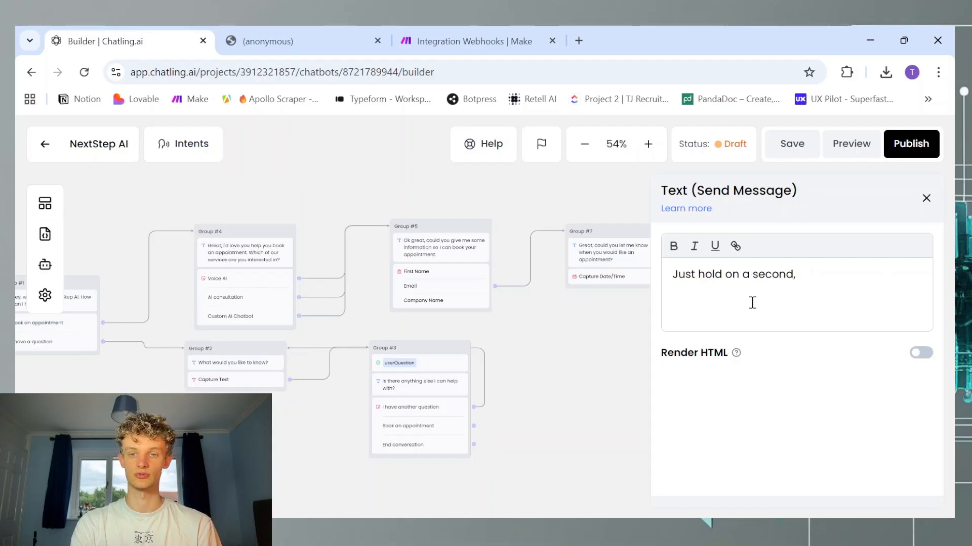
pyautogui.write(' whhilst I book you in.')
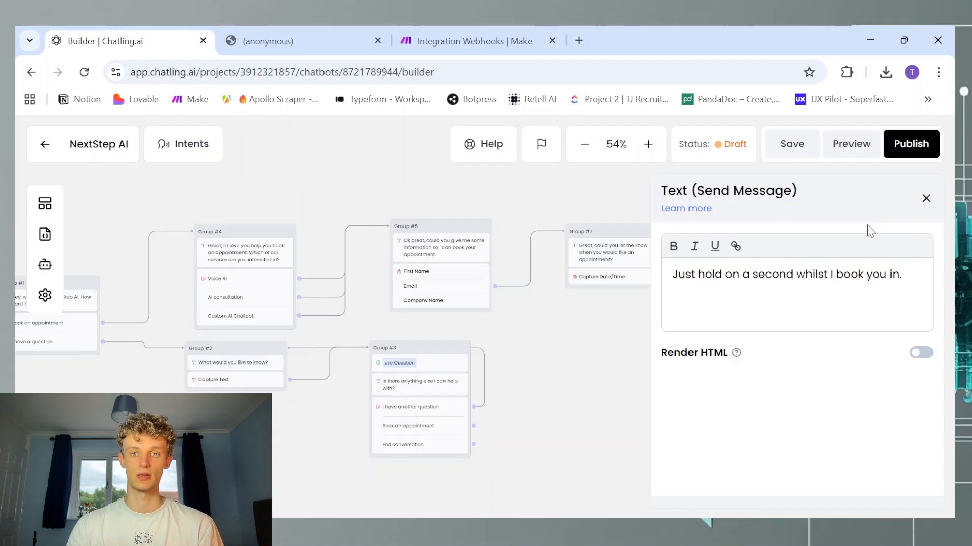
pyautogui.click(932, 198)
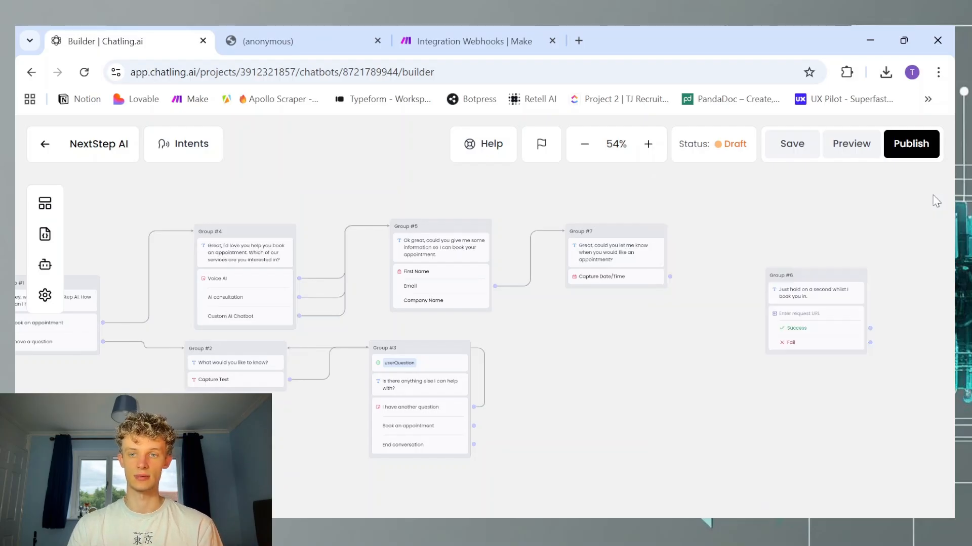
# Set Group #6's HTTP request method to POST, enter the copied Make webhook URL and check it.
pyautogui.click(795, 318)
pyautogui.click(701, 334)
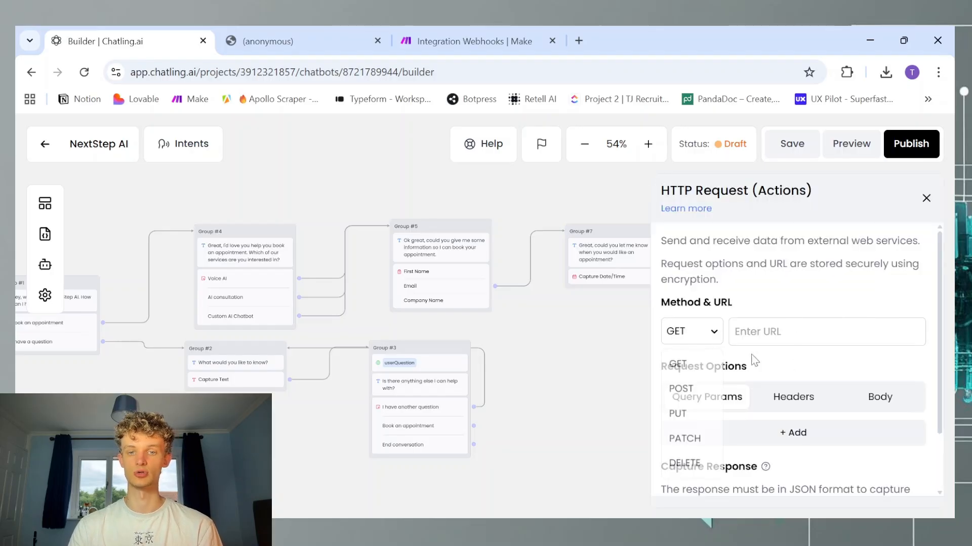
pyautogui.click(707, 390)
pyautogui.click(802, 337)
pyautogui.hotkey('ctrl', 'v')
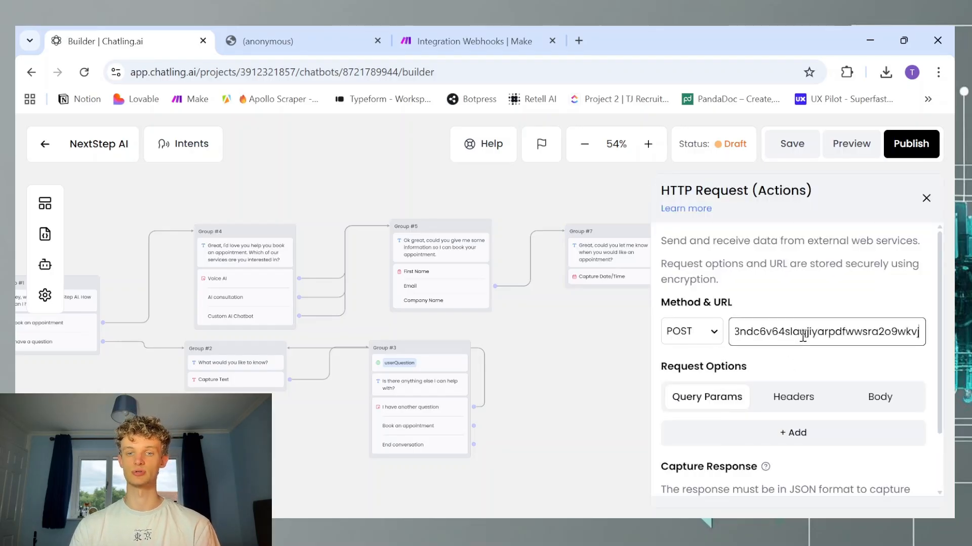
pyautogui.moveTo(774, 332); pyautogui.dragTo(660, 344)
pyautogui.click(830, 352)
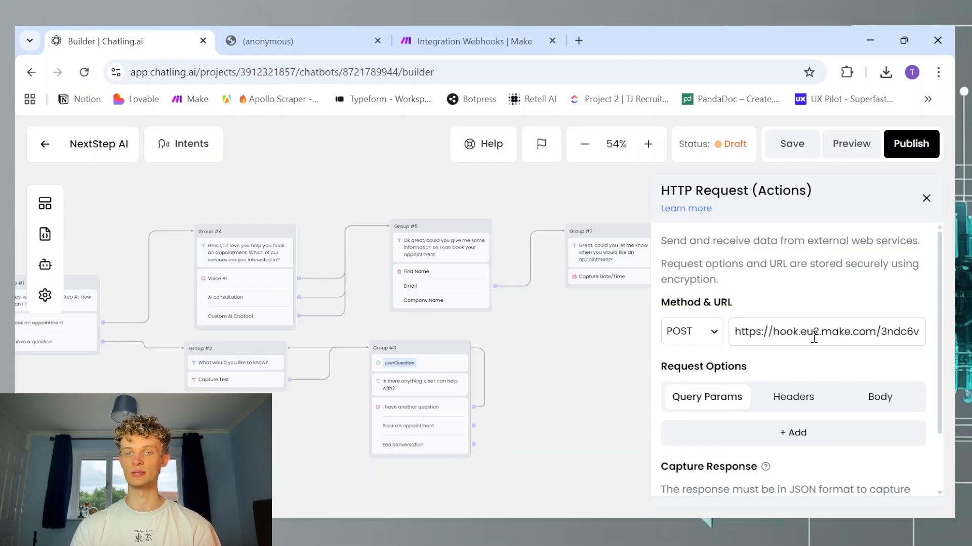
pyautogui.click(488, 30)
pyautogui.click(135, 32)
# Add a query parameter to Group #6's HTTP request with key firstName and the {firstName} variable as its value.
pyautogui.scroll(-2, 832, 404)
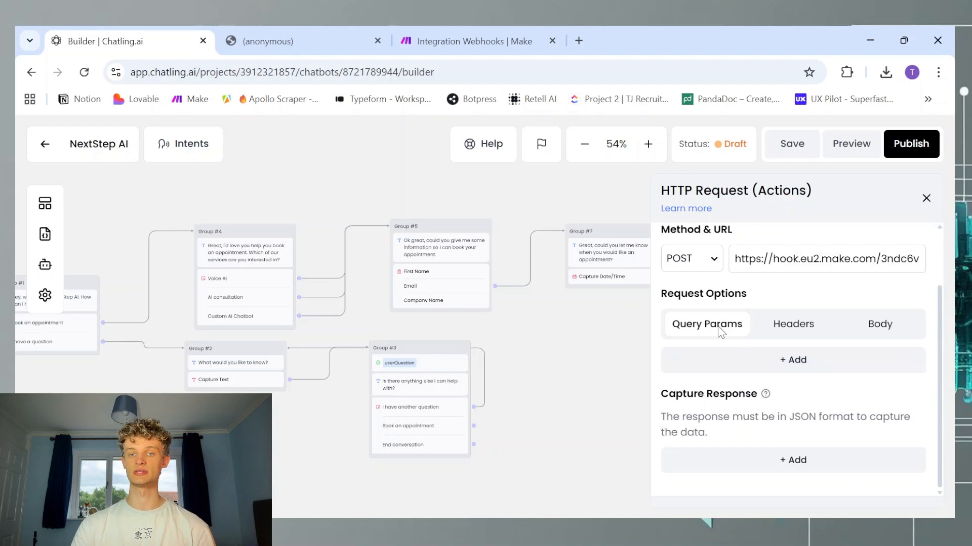
pyautogui.click(785, 360)
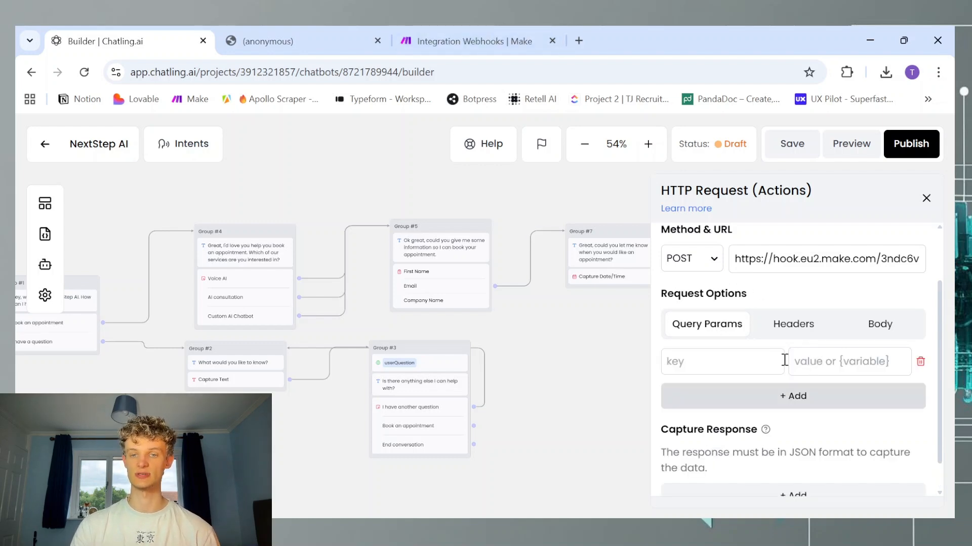
pyautogui.click(722, 363)
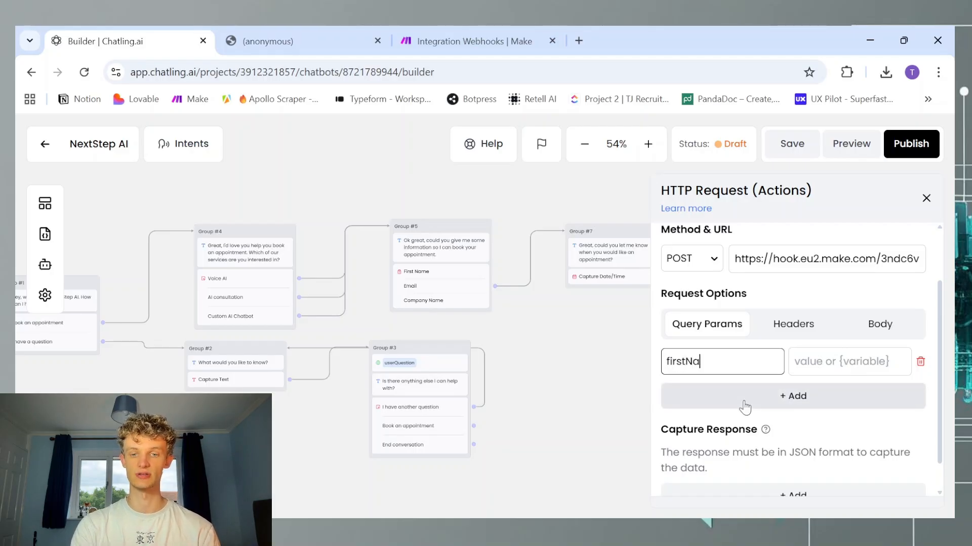
pyautogui.click(827, 361)
pyautogui.write('{')
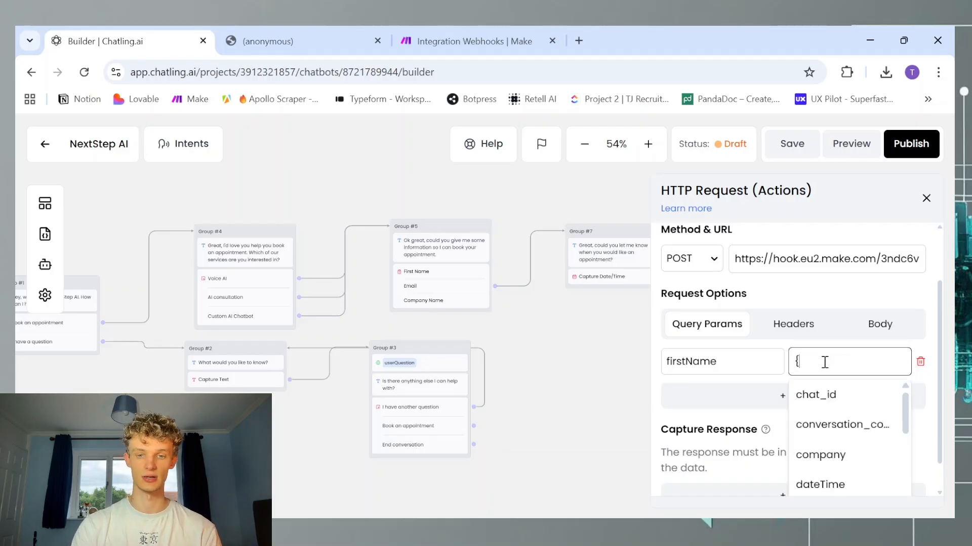
pyautogui.scroll(-5, 842, 450)
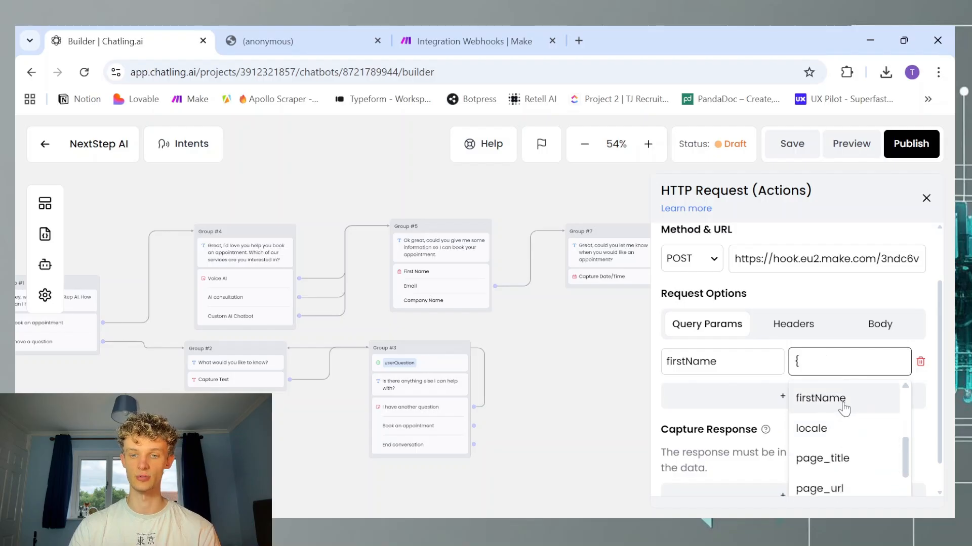
pyautogui.click(843, 400)
# Add query parameters email {email}, date {dateTime}, appointmentType {serviceType} and company {company} to the HTTP request, and save the chatbot.
pyautogui.click(779, 396)
pyautogui.click(719, 393)
pyautogui.write('email')
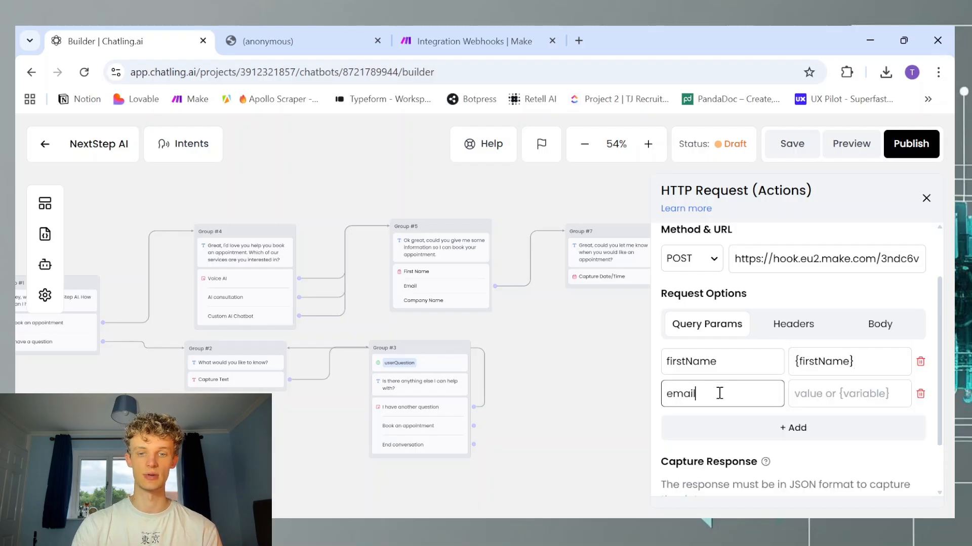
pyautogui.click(829, 392)
pyautogui.write('{company')
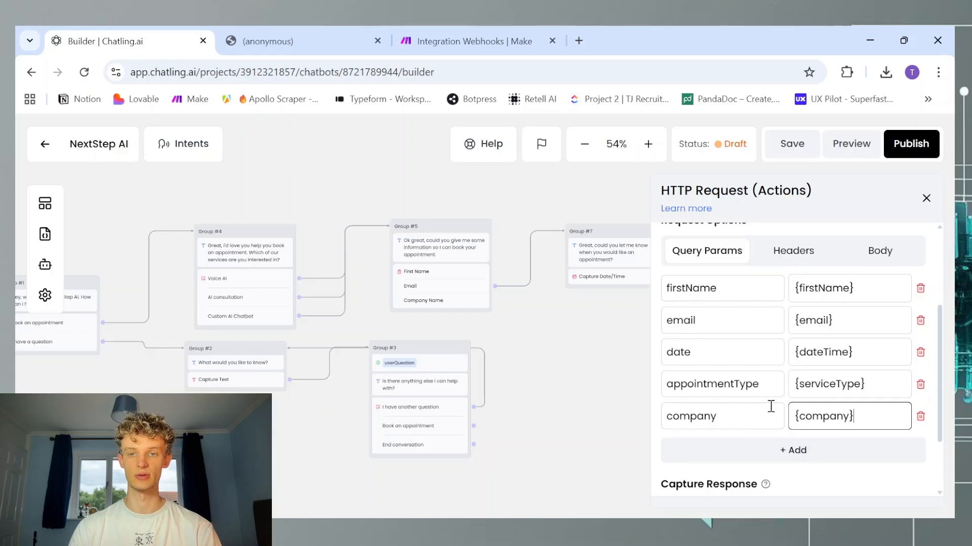
pyautogui.scroll(-2, 733, 342)
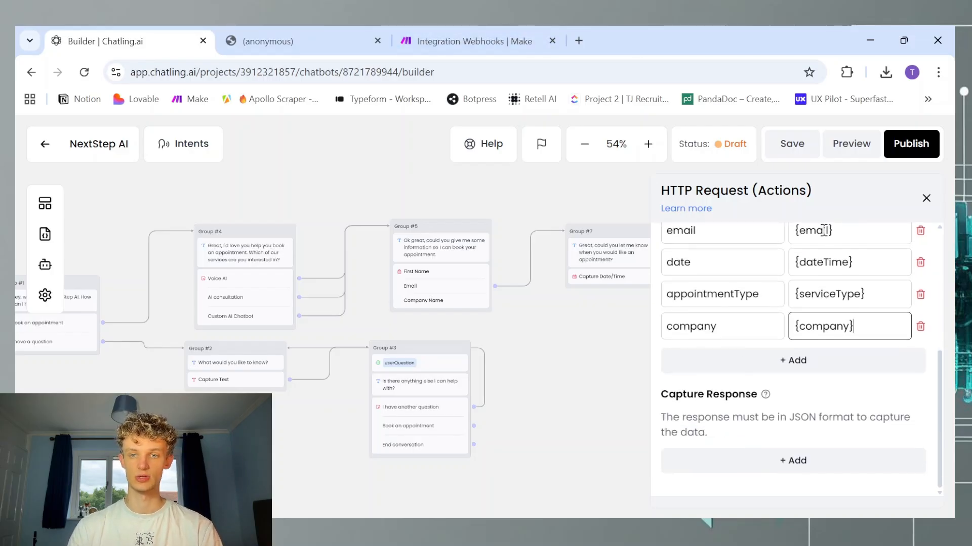
pyautogui.click(793, 147)
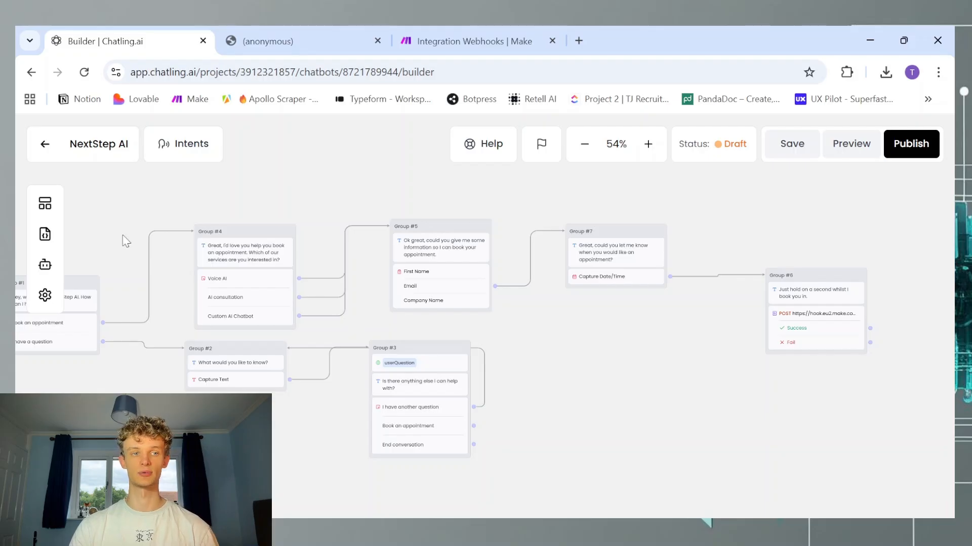
# Place a text message block in a new group beside Group #6 and link both the Success and Fail outputs to it.
pyautogui.hscroll(4, 718, 379)
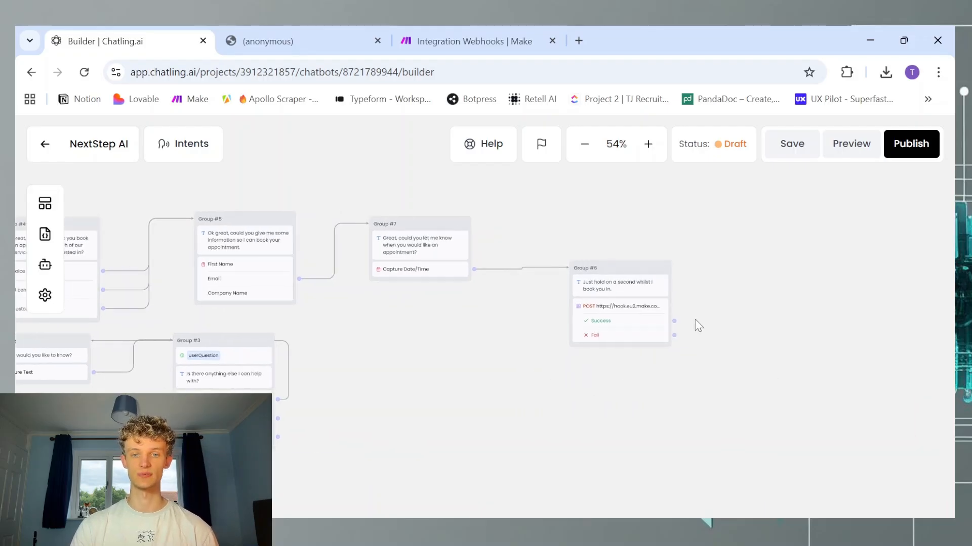
pyautogui.click(46, 204)
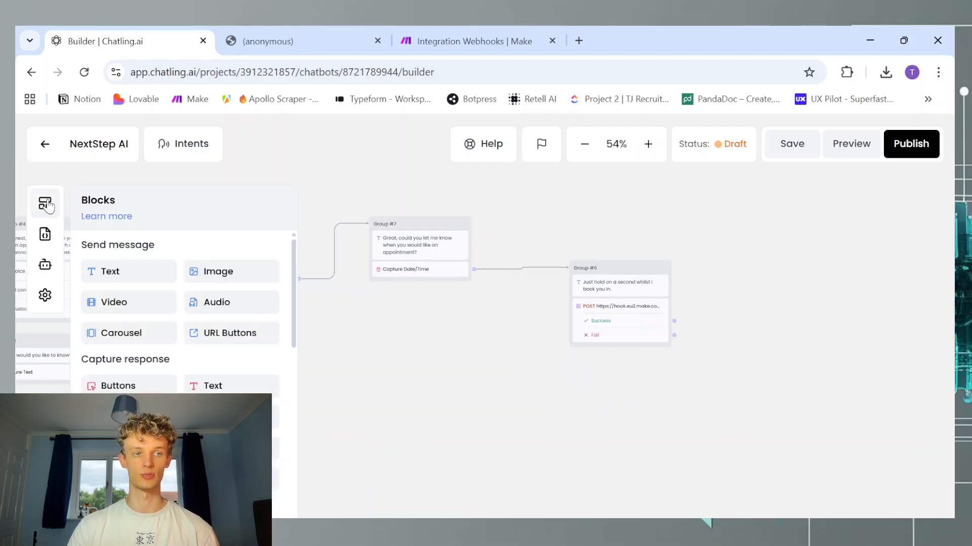
pyautogui.moveTo(107, 271); pyautogui.dragTo(762, 305)
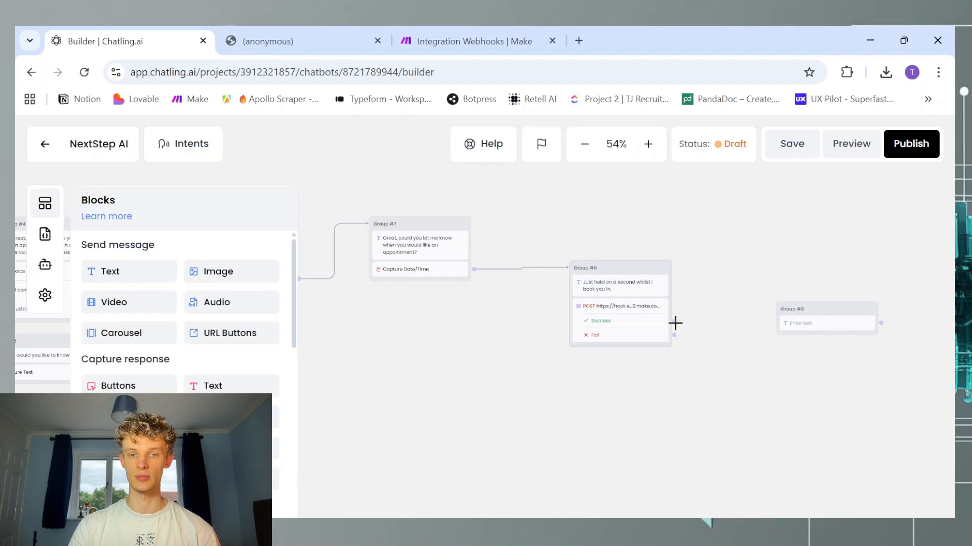
pyautogui.moveTo(675, 323); pyautogui.dragTo(789, 322)
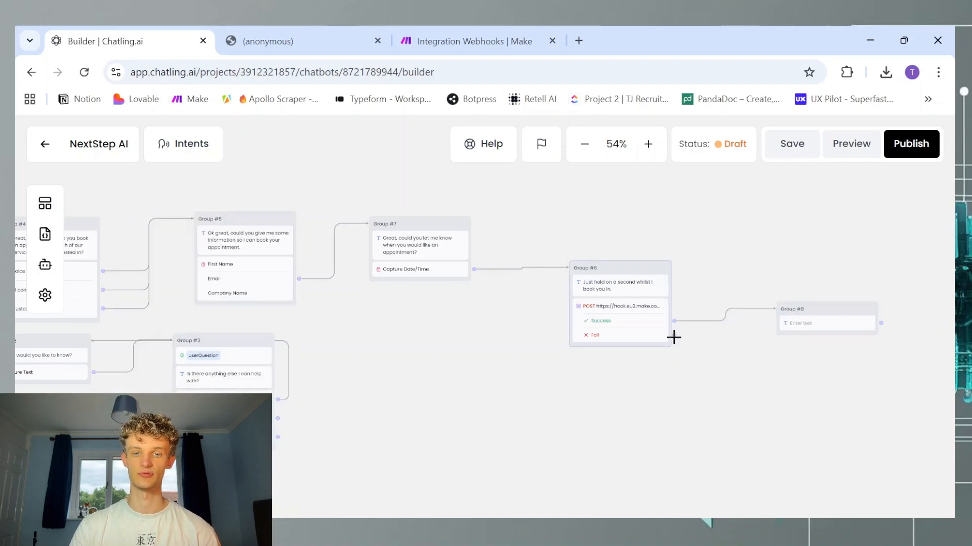
pyautogui.moveTo(675, 335); pyautogui.dragTo(783, 320)
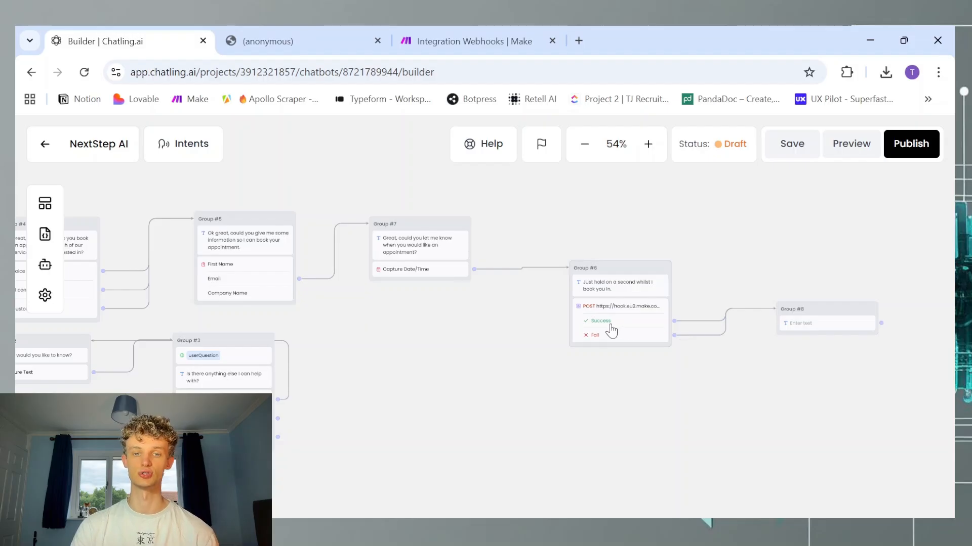
# Set Group #8's message to "Okay, your appointment is booked. Is there anything else I can help with.".
pyautogui.click(835, 324)
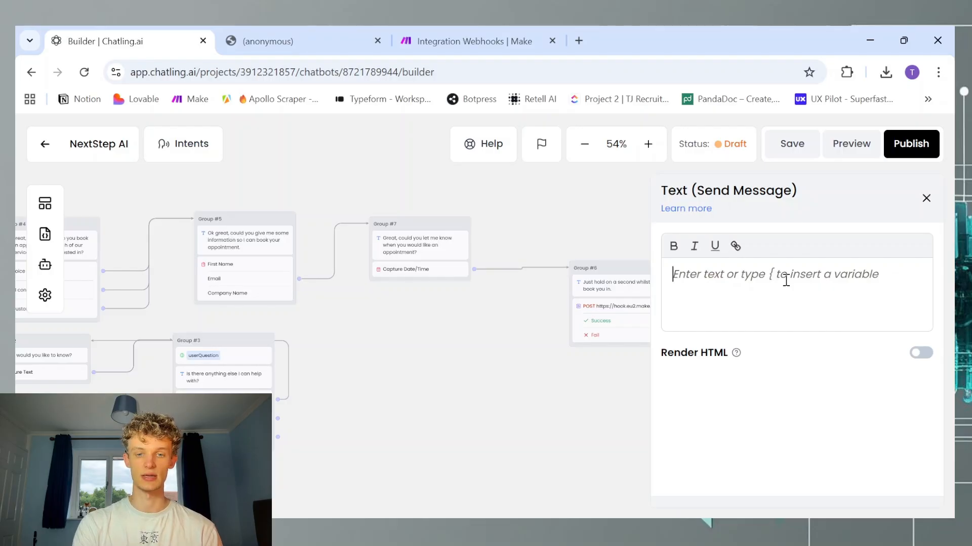
pyautogui.write('Okay,')
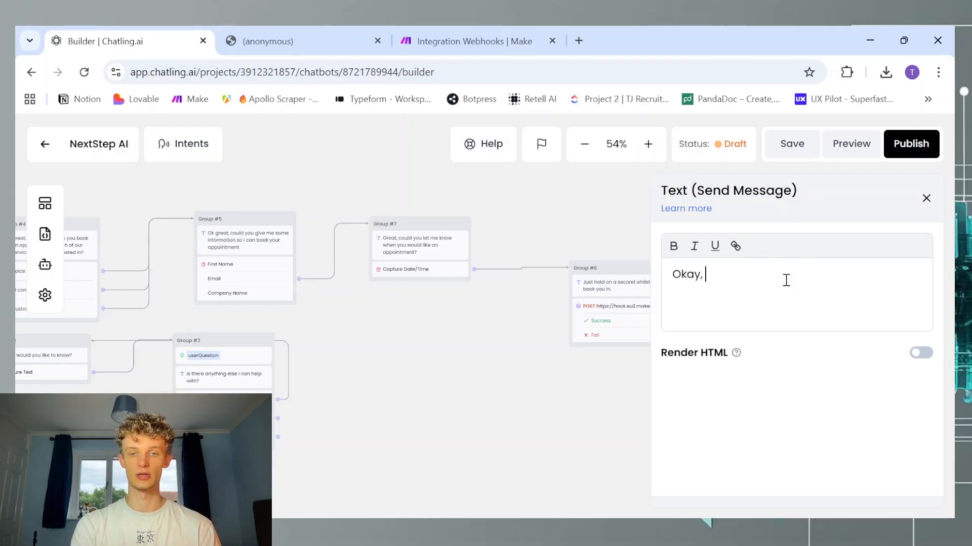
pyautogui.write(' your appointment is')
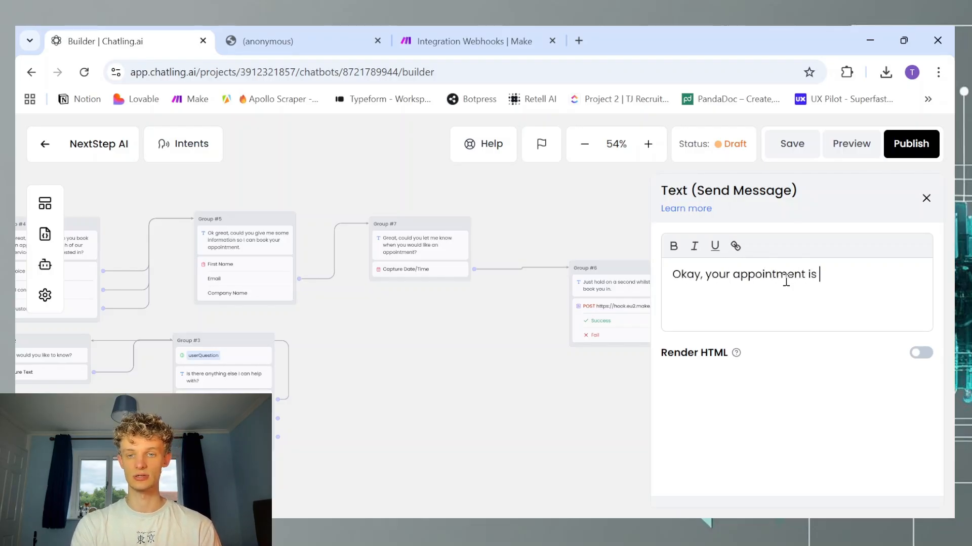
pyautogui.write('booked.')
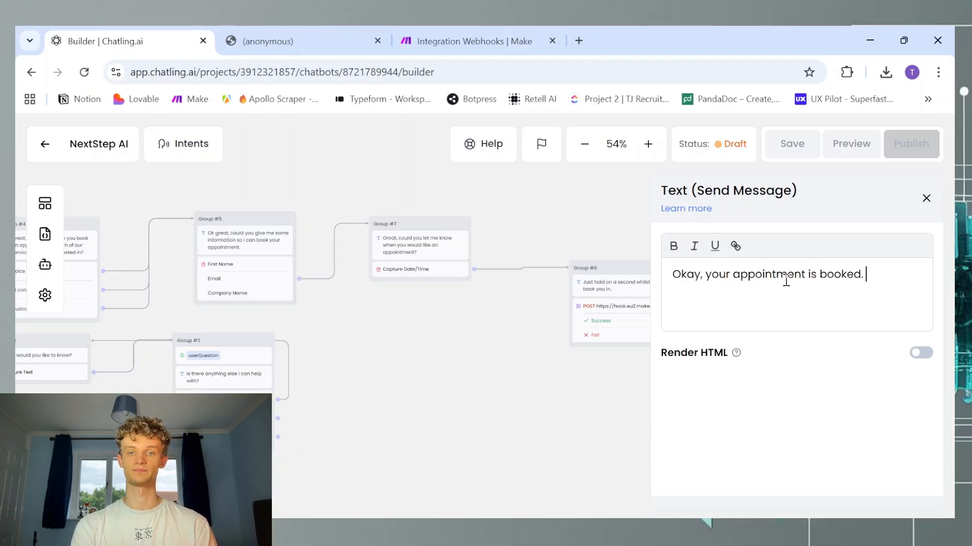
pyautogui.write(' Is there anythi')
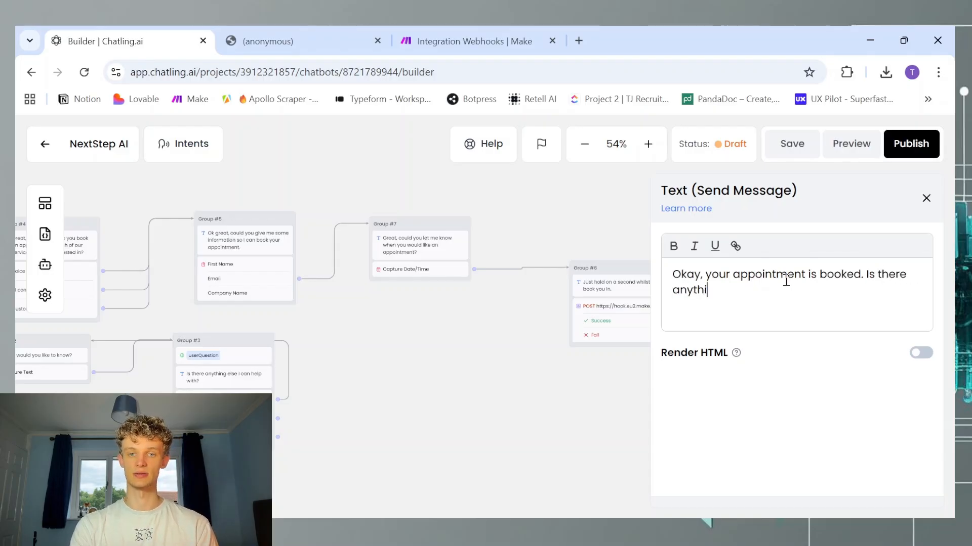
pyautogui.write('ng else I can hel')
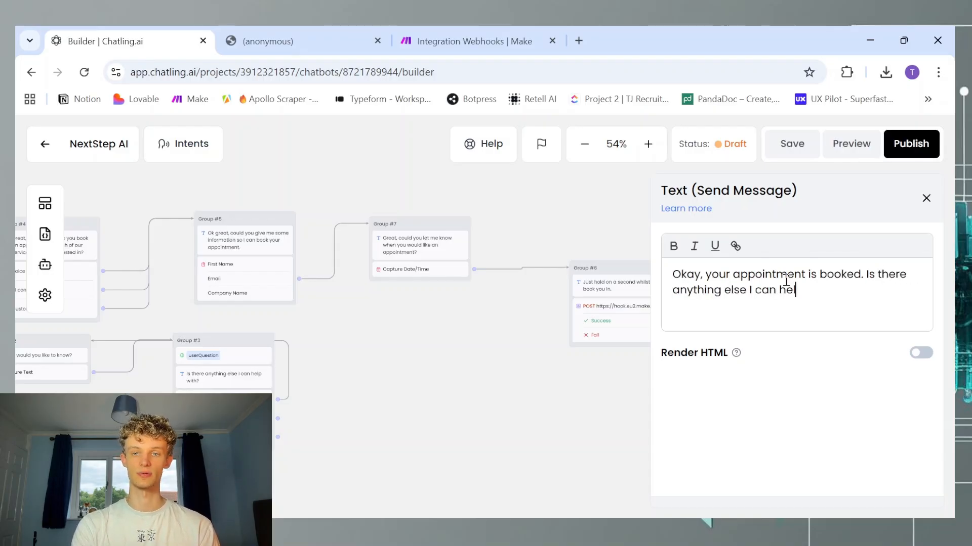
pyautogui.write('p with.')
pyautogui.click(926, 198)
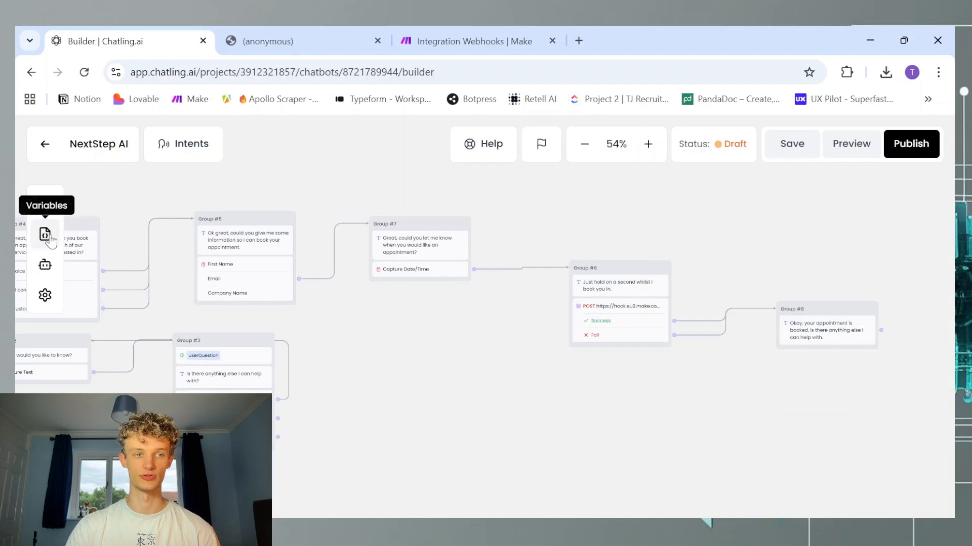
# Add "I have a question" and "End Conversation" buttons beneath Group #8's message and link the question button to Group #2.
pyautogui.click(45, 203)
pyautogui.moveTo(126, 385); pyautogui.dragTo(818, 354)
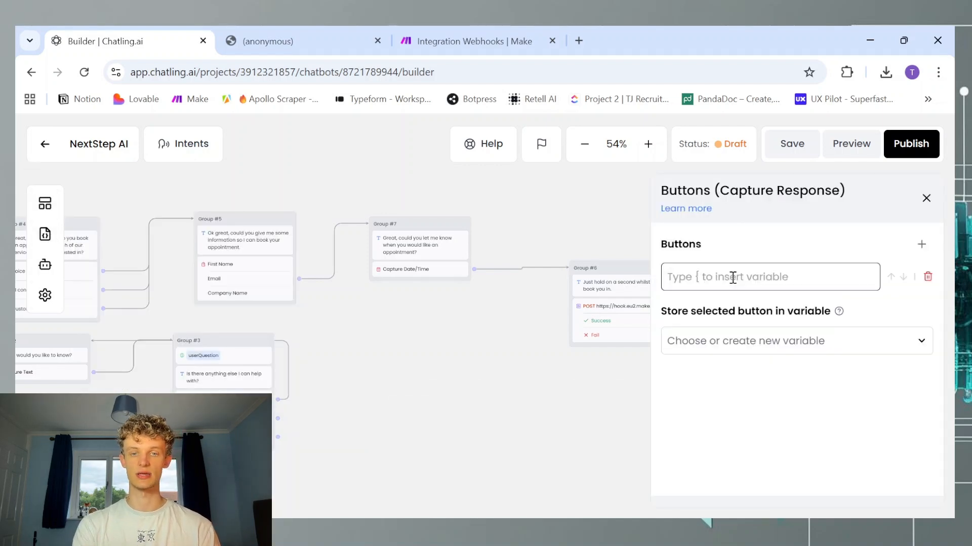
pyautogui.write('I')
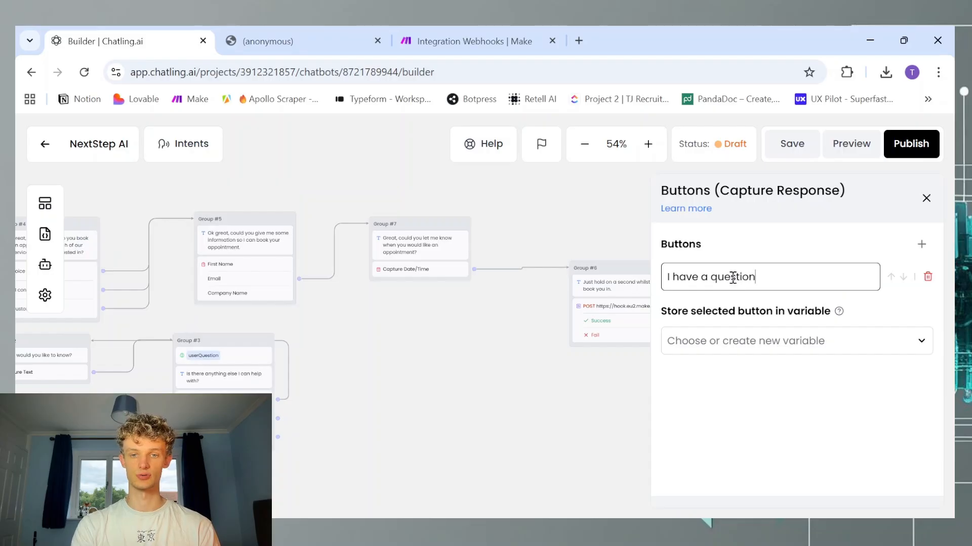
pyautogui.write(' have a question')
pyautogui.click(921, 244)
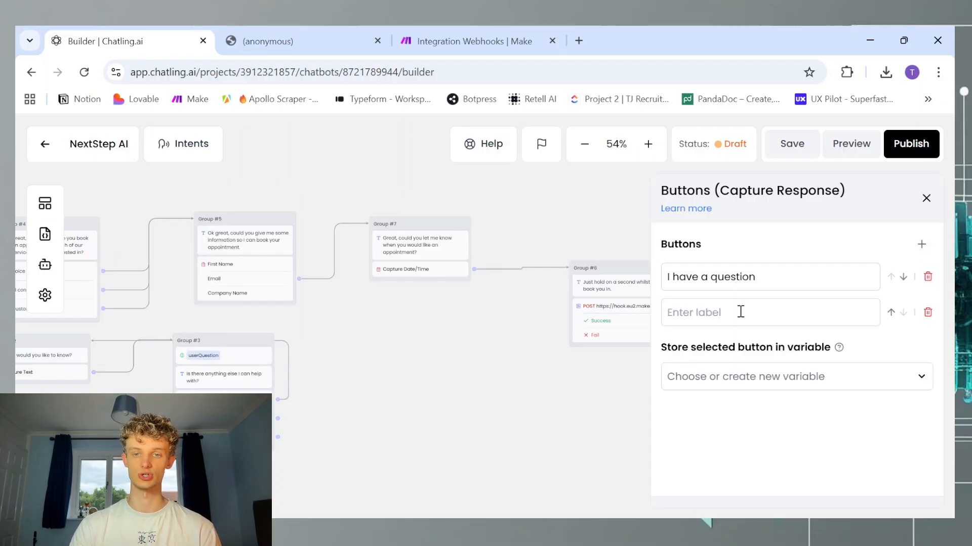
pyautogui.click(744, 313)
pyautogui.write('End Conversation')
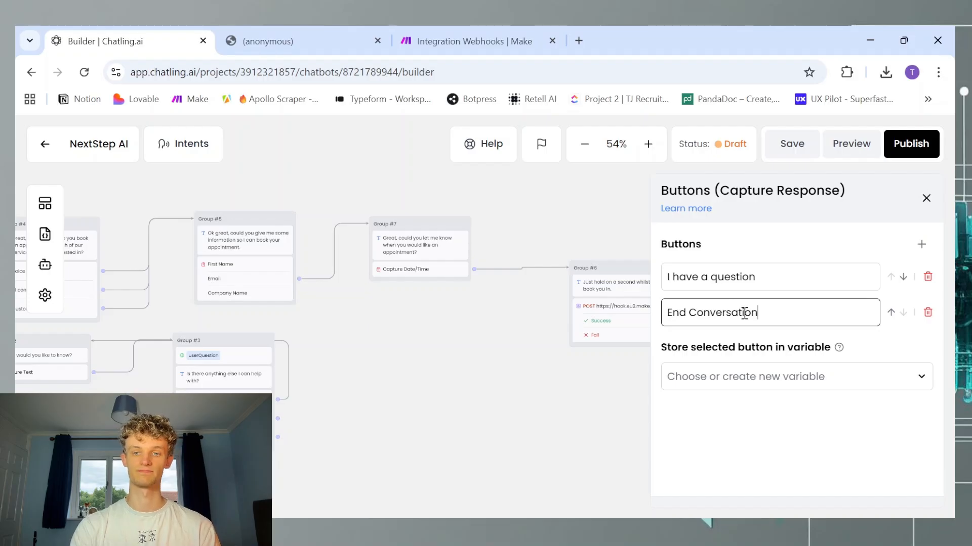
pyautogui.click(926, 198)
pyautogui.moveTo(881, 356); pyautogui.dragTo(87, 343)
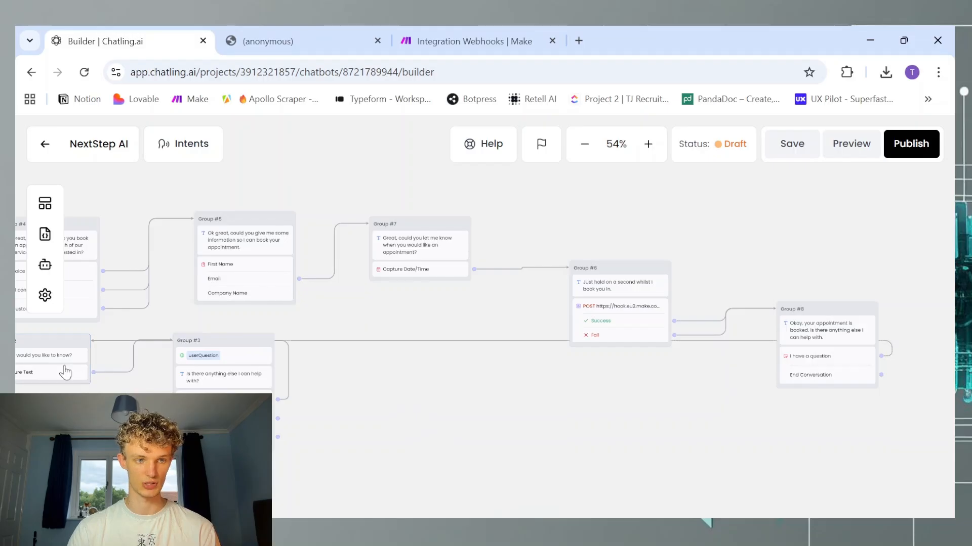
# Place another text message block in a new group in the empty canvas area below Group #6.
pyautogui.moveTo(66, 374); pyautogui.dragTo(136, 361)
pyautogui.moveTo(447, 445); pyautogui.dragTo(393, 401)
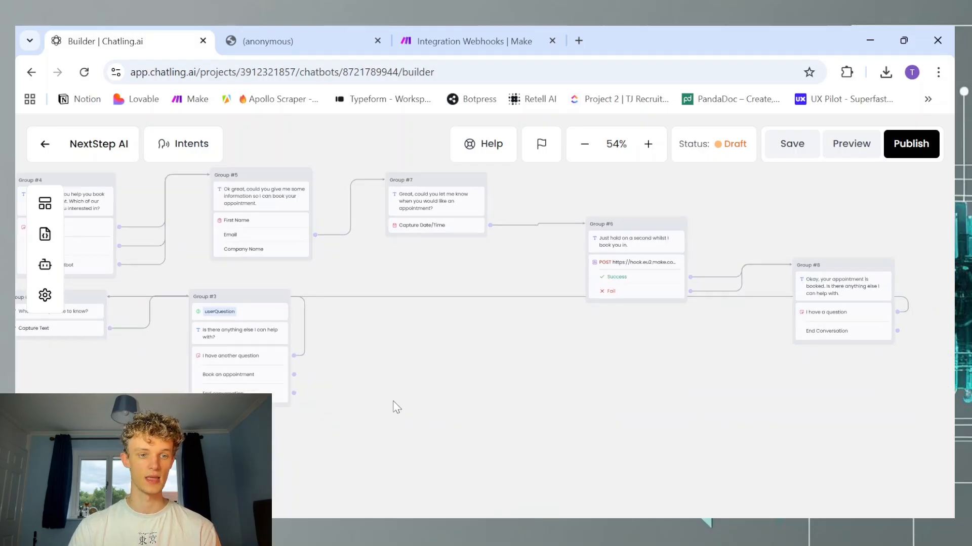
pyautogui.click(45, 203)
pyautogui.moveTo(122, 272); pyautogui.dragTo(572, 438)
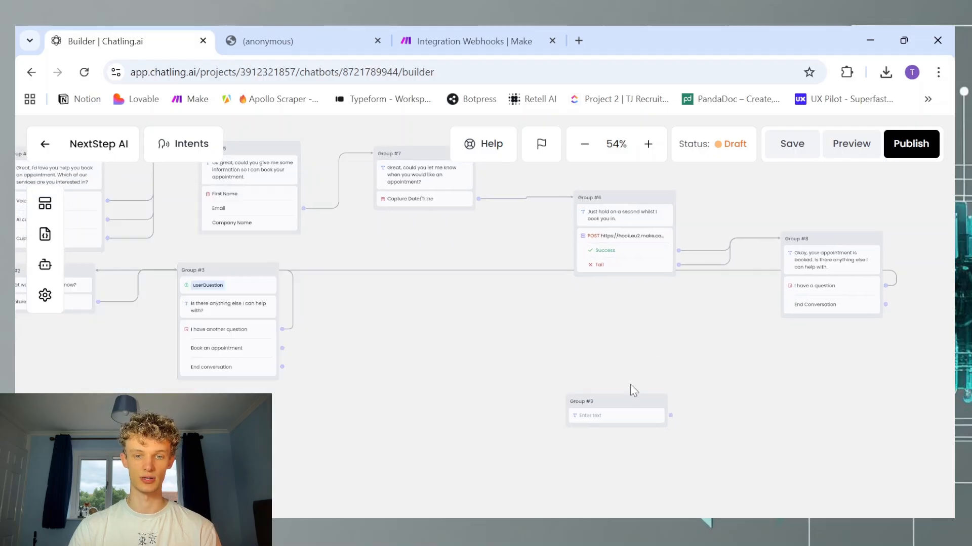
# Set Group #9's message to "Thank you for your time. Hope you have a great day. If you need anything else let me know.".
pyautogui.click(622, 420)
pyautogui.write('Thank you for')
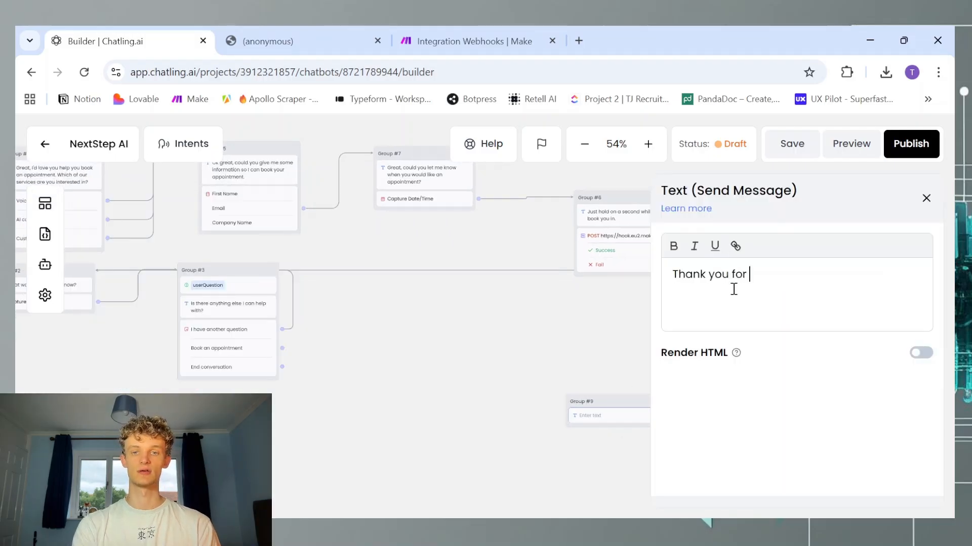
pyautogui.write(' your time. Hope you')
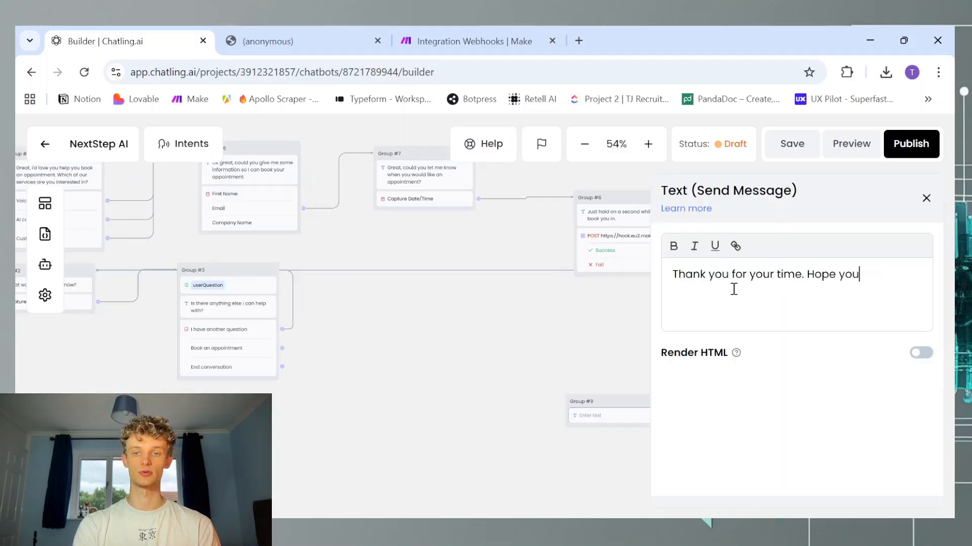
pyautogui.write(' have a great day')
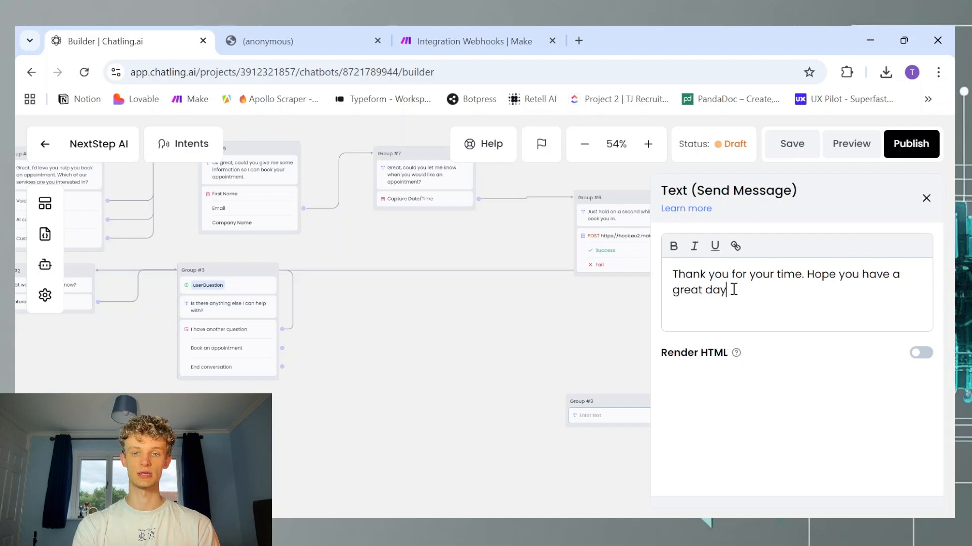
pyautogui.write('. If you need anyt')
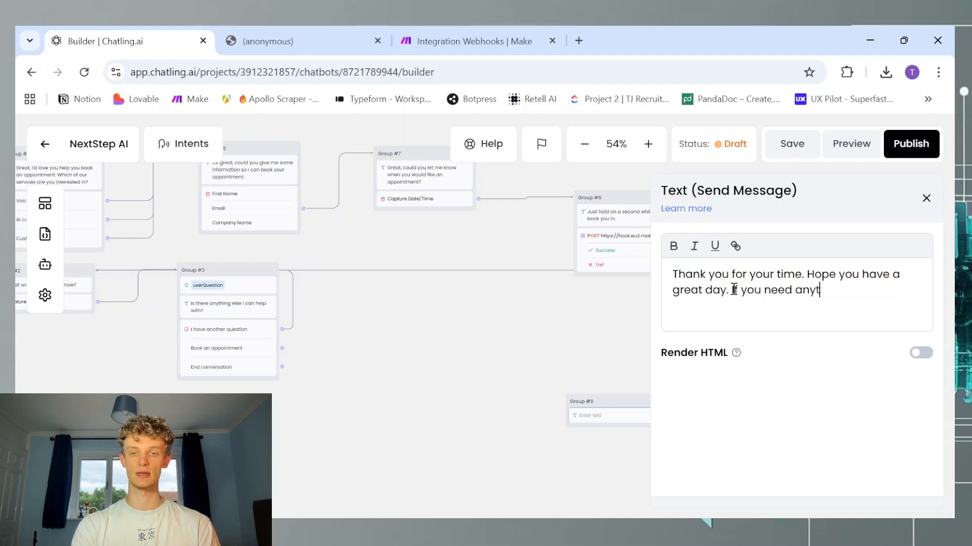
pyautogui.write('hing else let me kn')
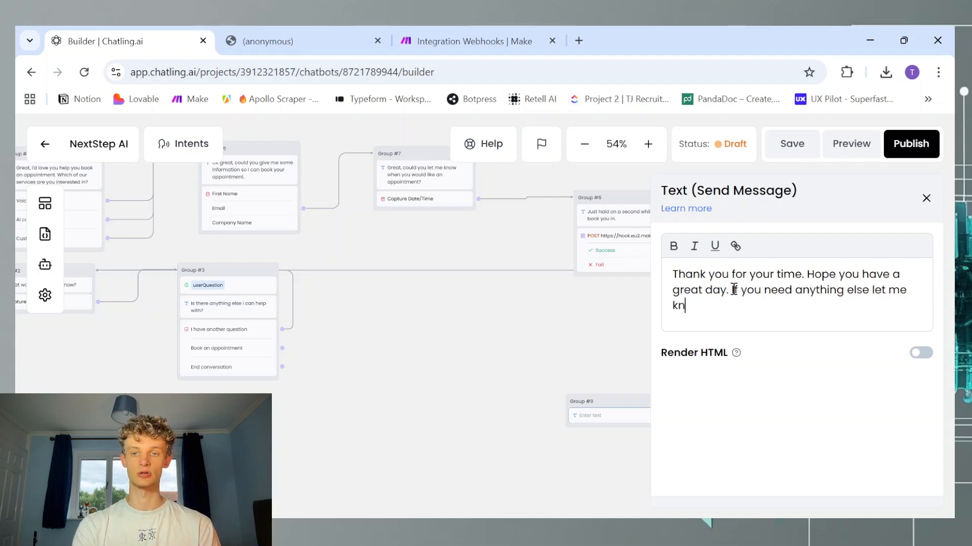
pyautogui.write('ow.')
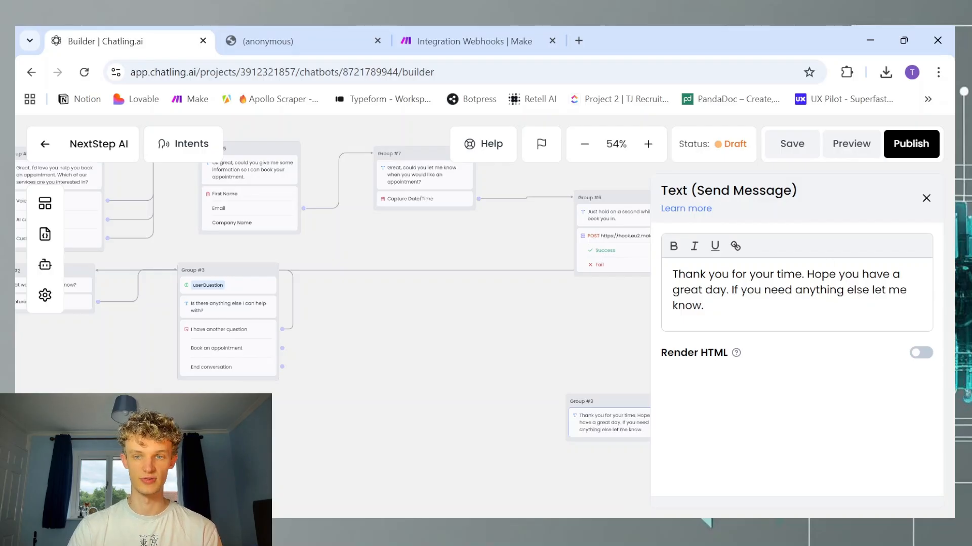
pyautogui.click(926, 198)
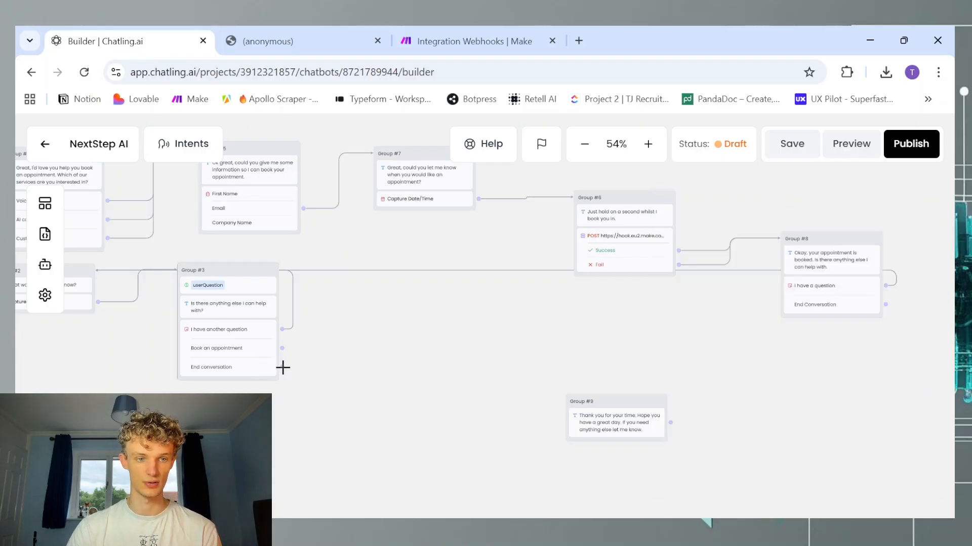
# Link the end-conversation buttons in Group #3 and Group #8 to Group #9, and Group #3's "Book an appointment" button to Group #4.
pyautogui.moveTo(282, 367); pyautogui.dragTo(582, 405)
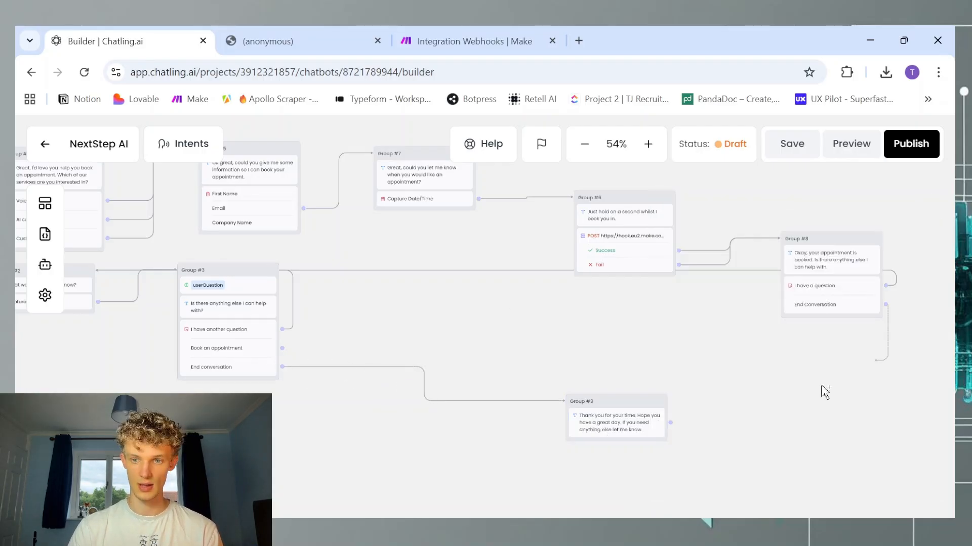
pyautogui.moveTo(885, 304); pyautogui.dragTo(663, 403)
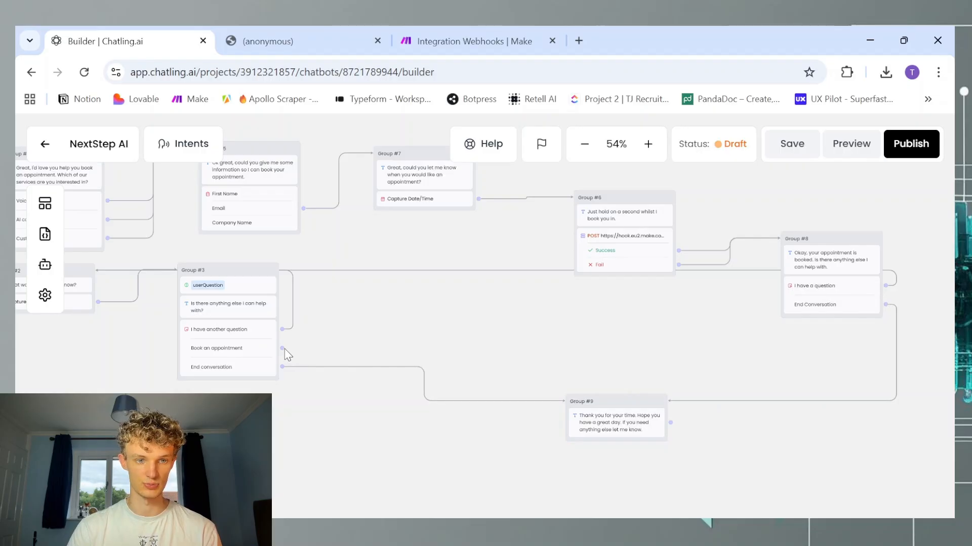
pyautogui.moveTo(282, 349); pyautogui.dragTo(346, 299)
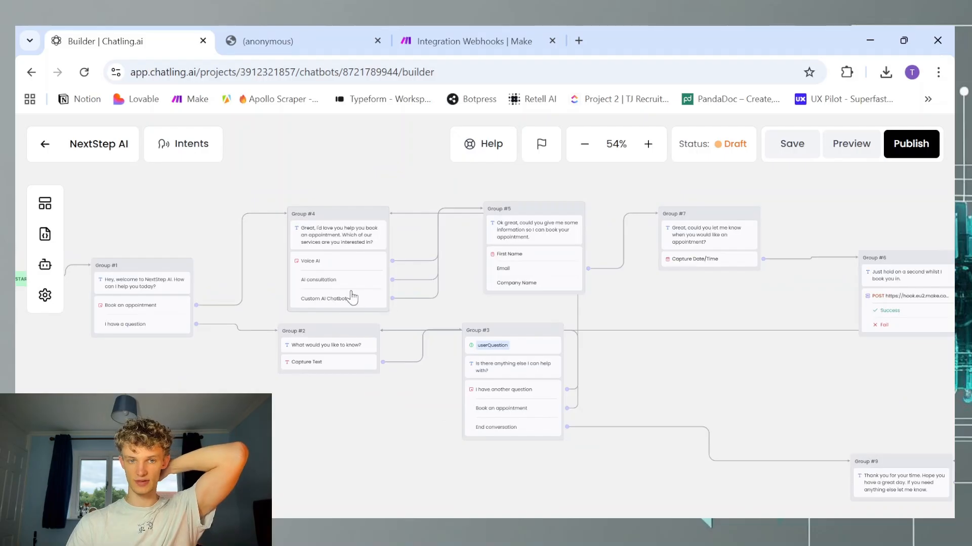
pyautogui.click(580, 408)
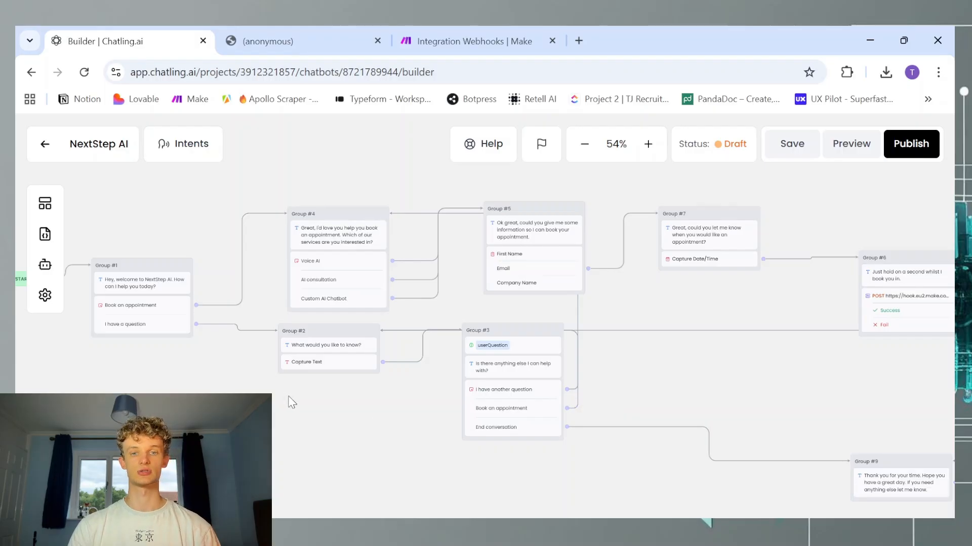
# Save the whole chatbot flow and open its preview for testing.
pyautogui.scroll(-2, 298, 389)
pyautogui.scroll(-1, 470, 331)
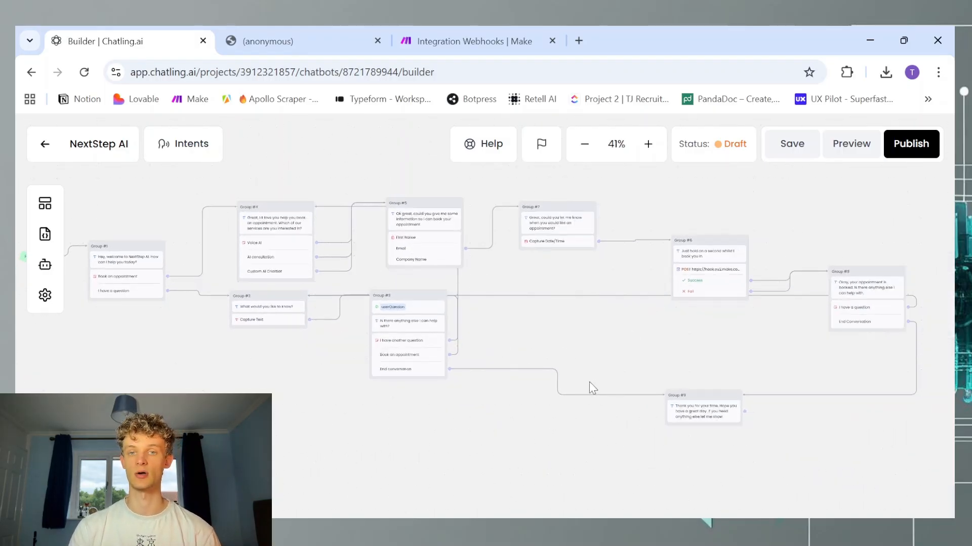
pyautogui.click(794, 150)
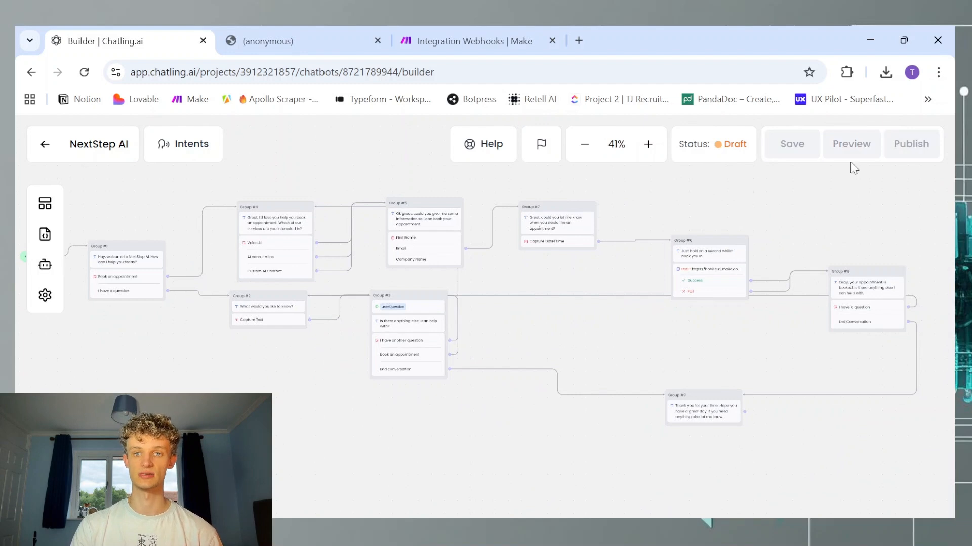
pyautogui.click(850, 152)
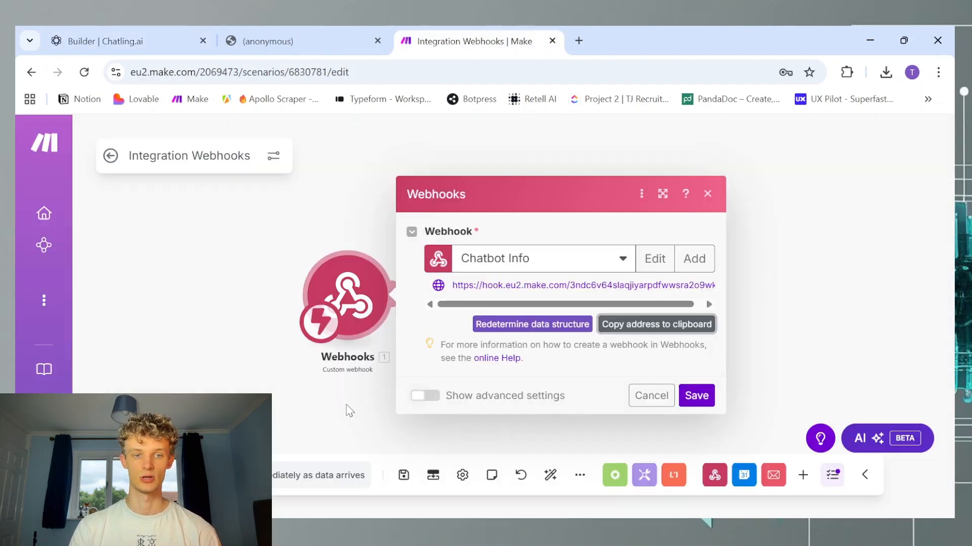
# In Make, save the Chatbot Info webhook settings and run the scenario once, waiting for new data.
pyautogui.click(696, 396)
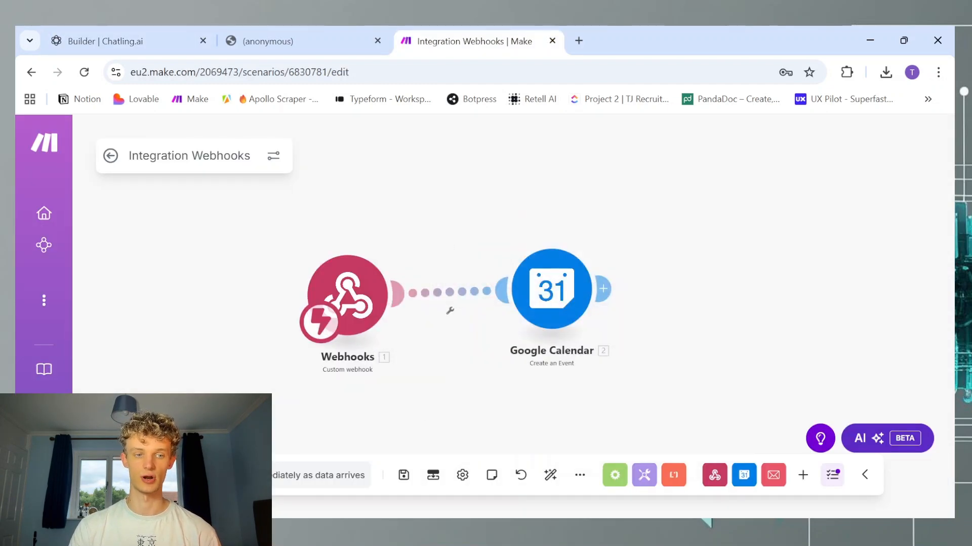
pyautogui.click(280, 479)
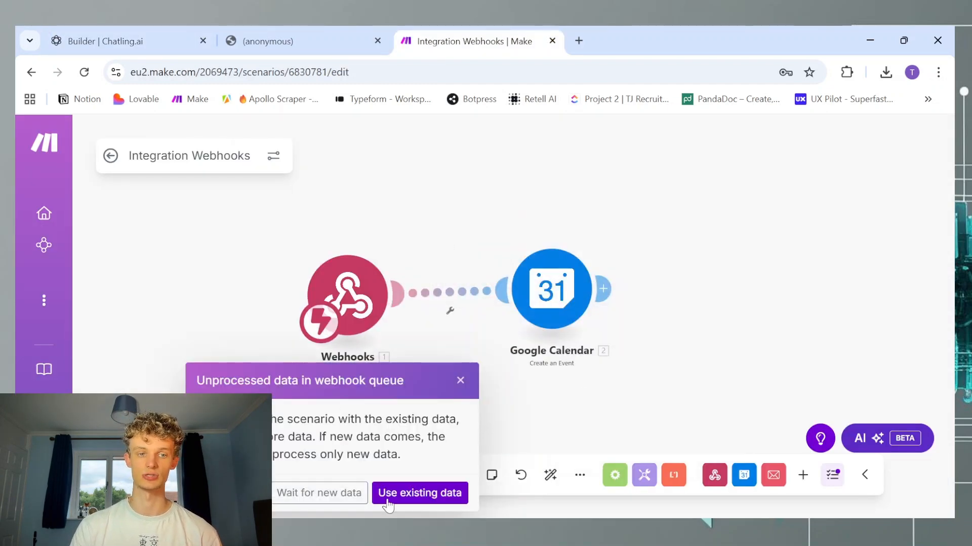
pyautogui.click(325, 495)
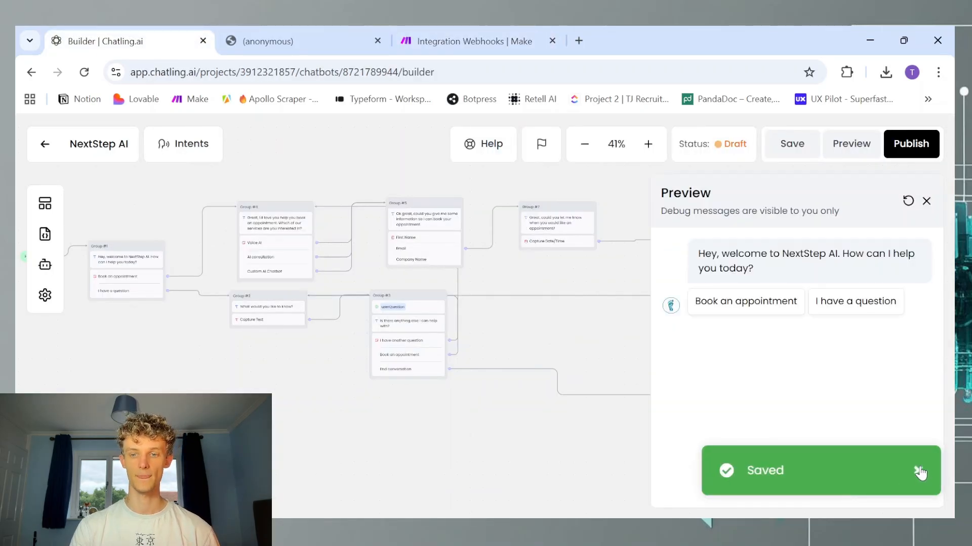
# In the Chatling preview, choose "I have a question" and ask the chatbot "What prices do you offer".
pyautogui.click(830, 303)
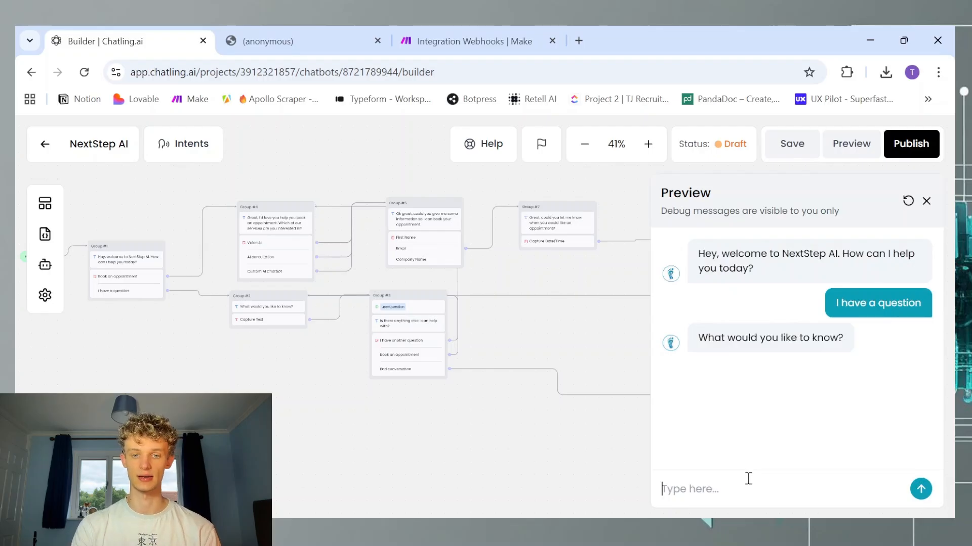
pyautogui.write('What ')
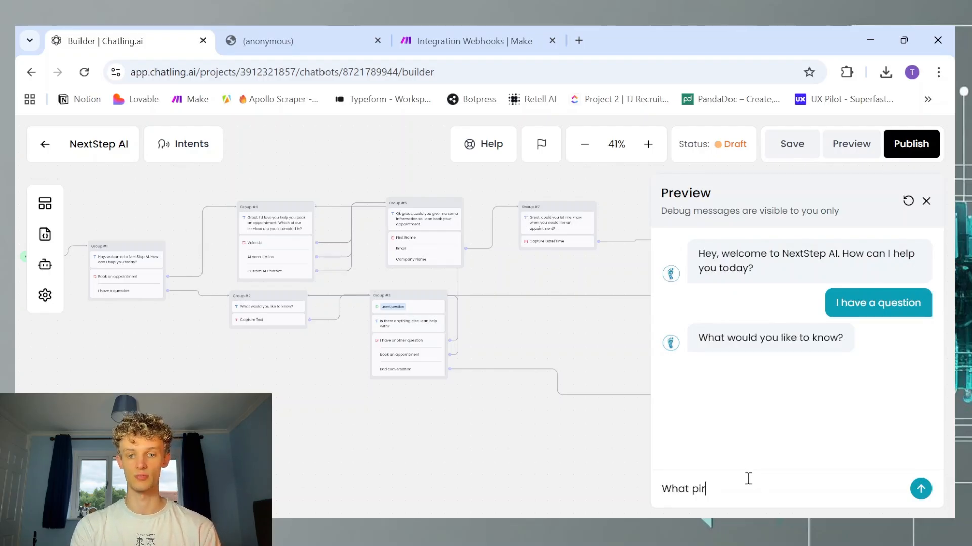
pyautogui.write('prices do you ')
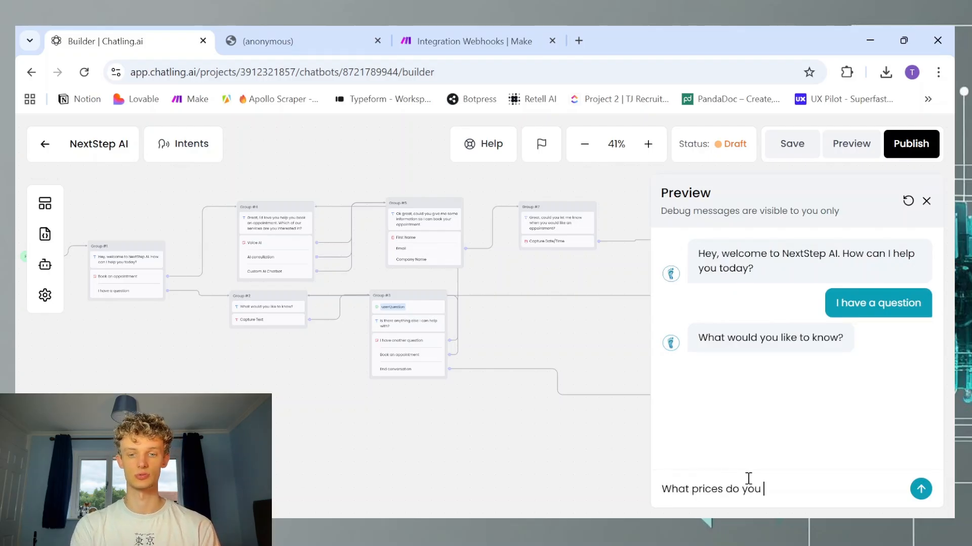
pyautogui.write('offer')
pyautogui.press('Return')
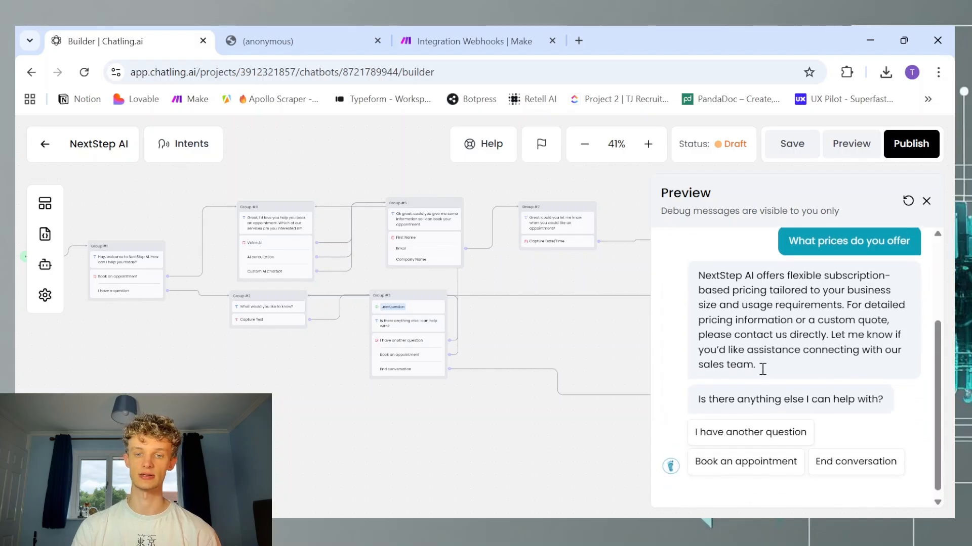
# Choose to book an AI consultation appointment and submit the form with a first name, an email address and the company NextStep AI.
pyautogui.click(741, 464)
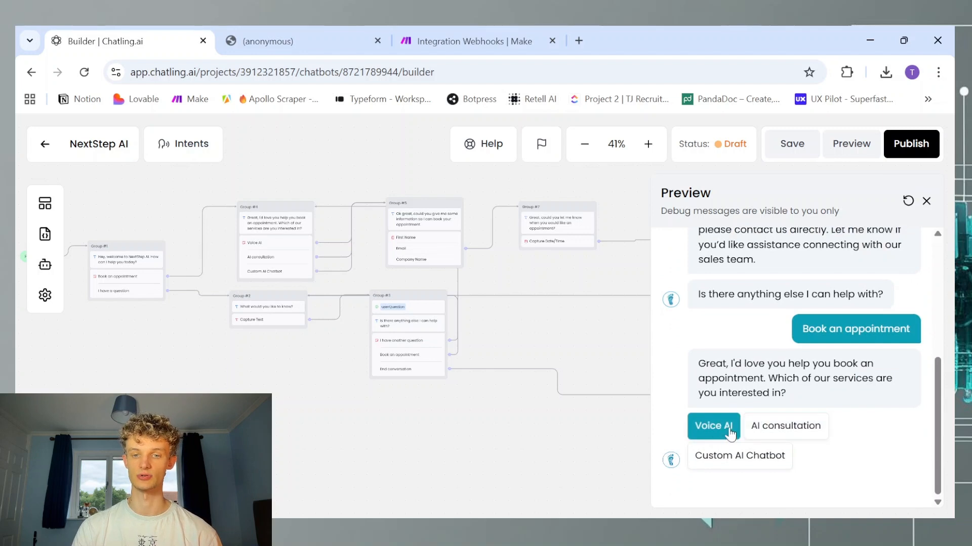
pyautogui.click(774, 426)
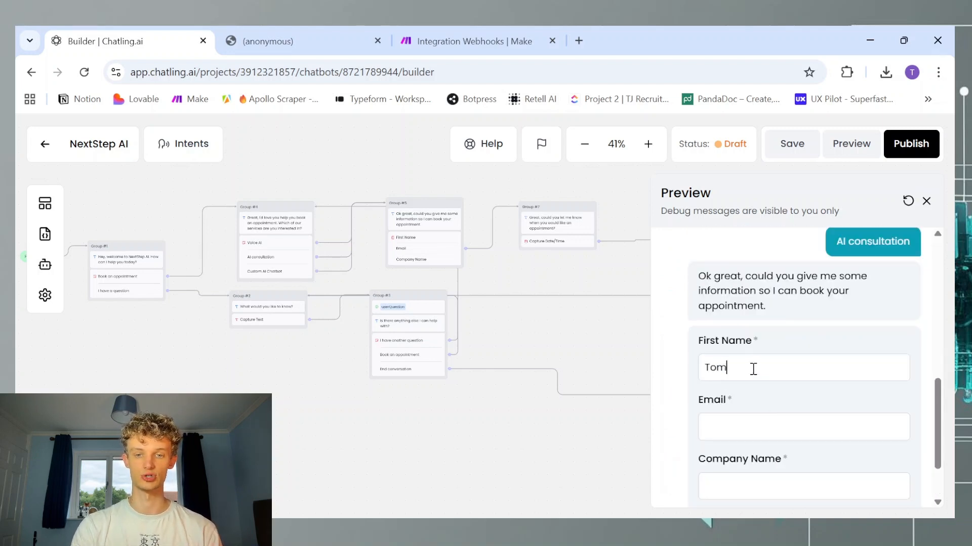
pyautogui.click(815, 462)
pyautogui.scroll(-2, 813, 434)
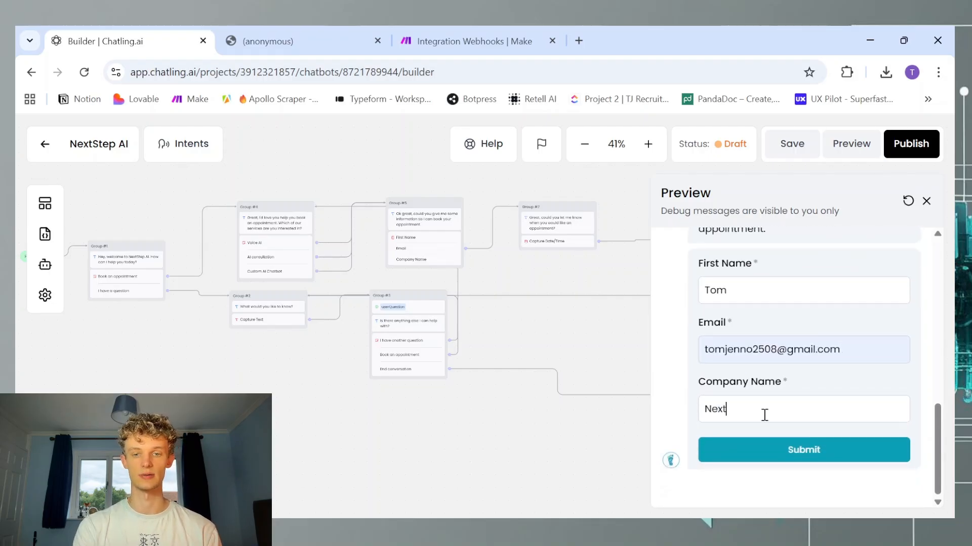
pyautogui.click(778, 450)
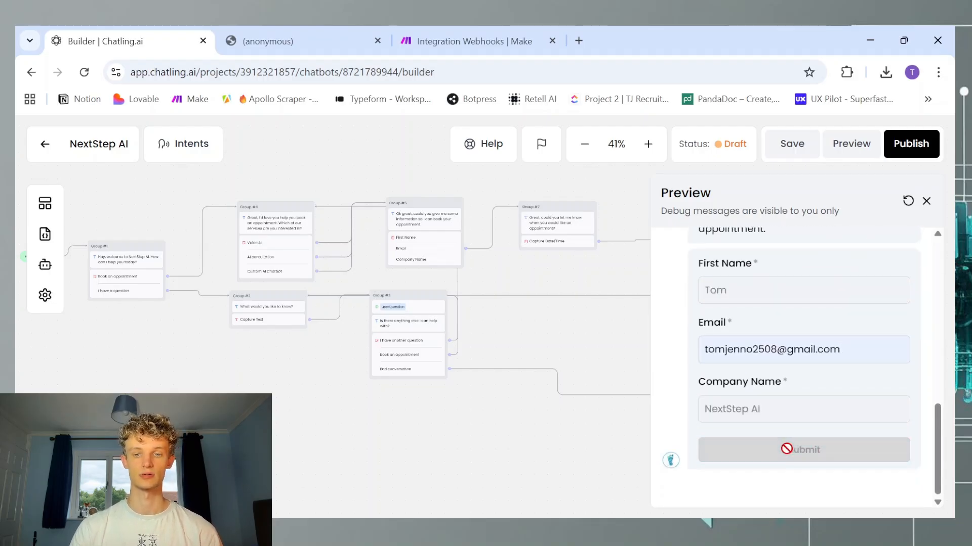
pyautogui.click(779, 495)
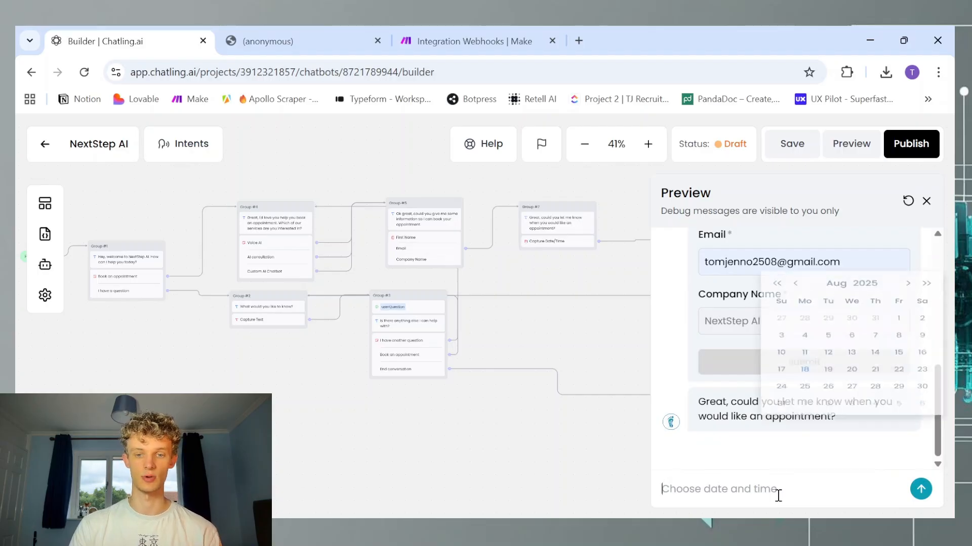
pyautogui.click(851, 407)
pyautogui.scroll(-4, 813, 405)
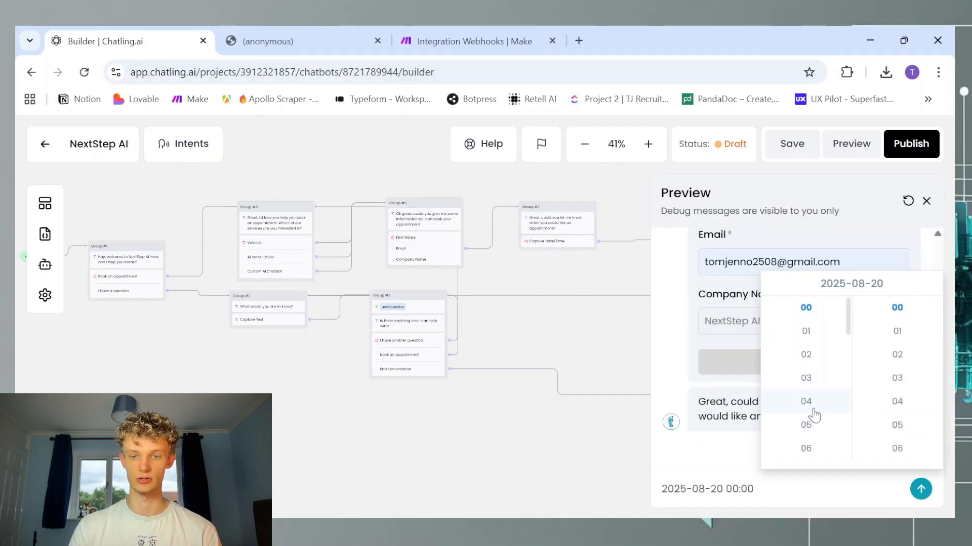
pyautogui.click(819, 382)
pyautogui.click(928, 499)
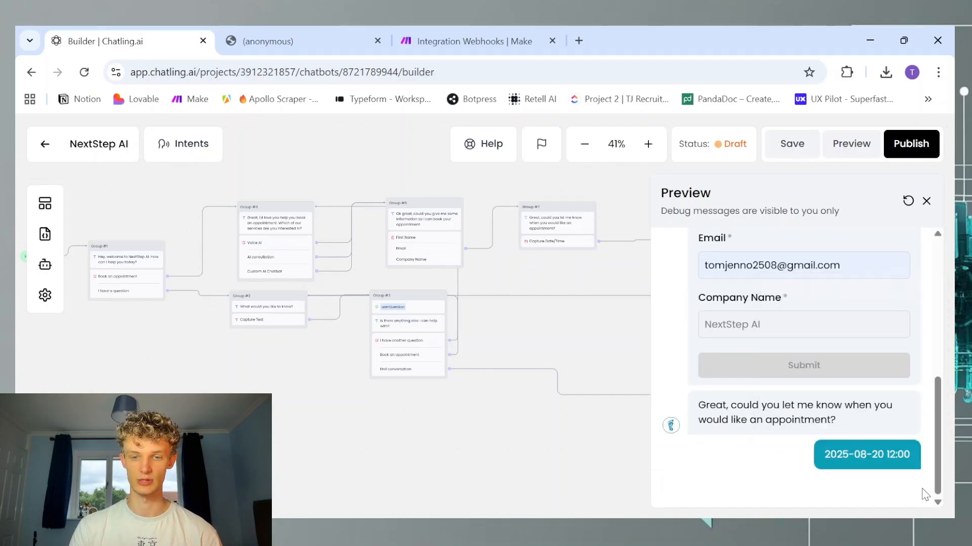
# Switch to Make and examine the run output of the Webhooks and Google Calendar modules.
pyautogui.click(478, 31)
pyautogui.click(425, 198)
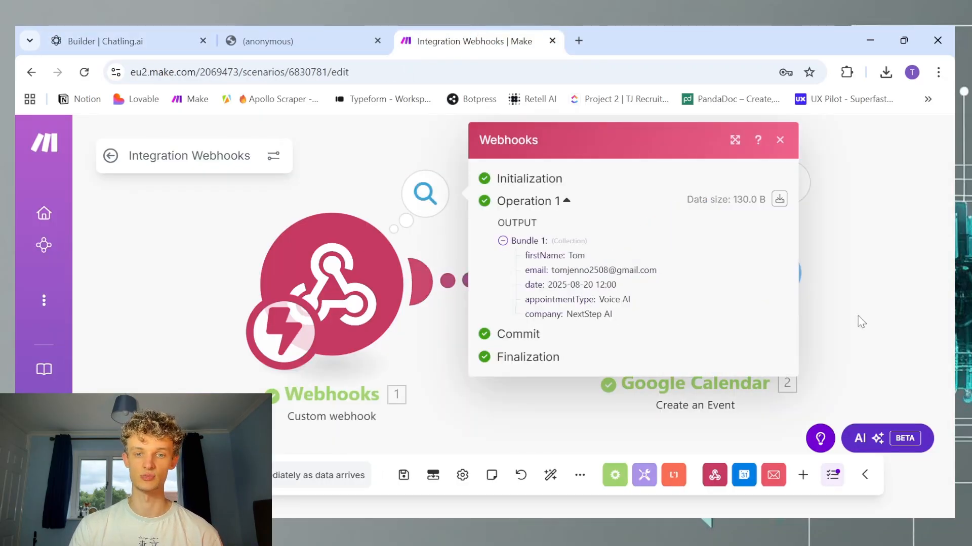
pyautogui.click(789, 184)
pyautogui.scroll(-5, 579, 370)
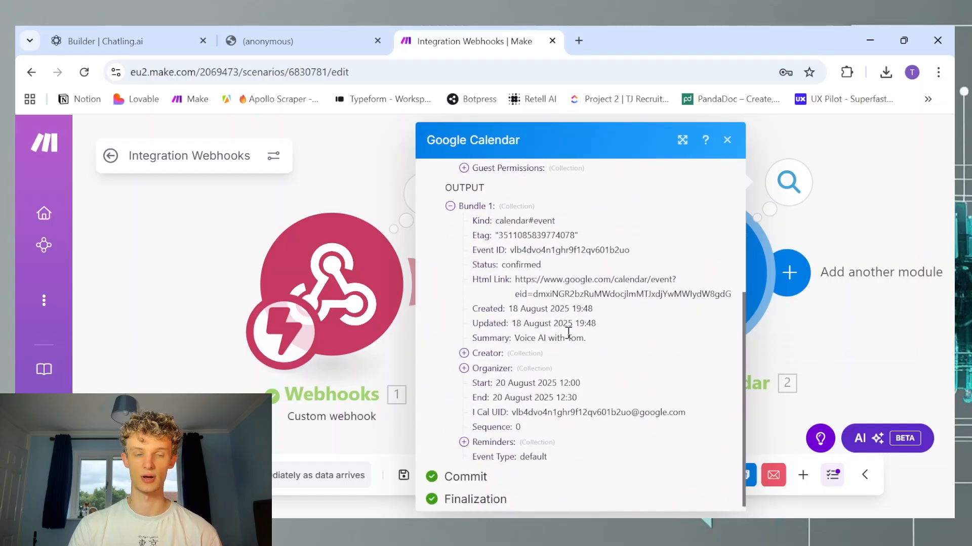
# Open Google Calendar in a new tab and view the details of the booked event on Wednesday, August 20.
pyautogui.click(581, 39)
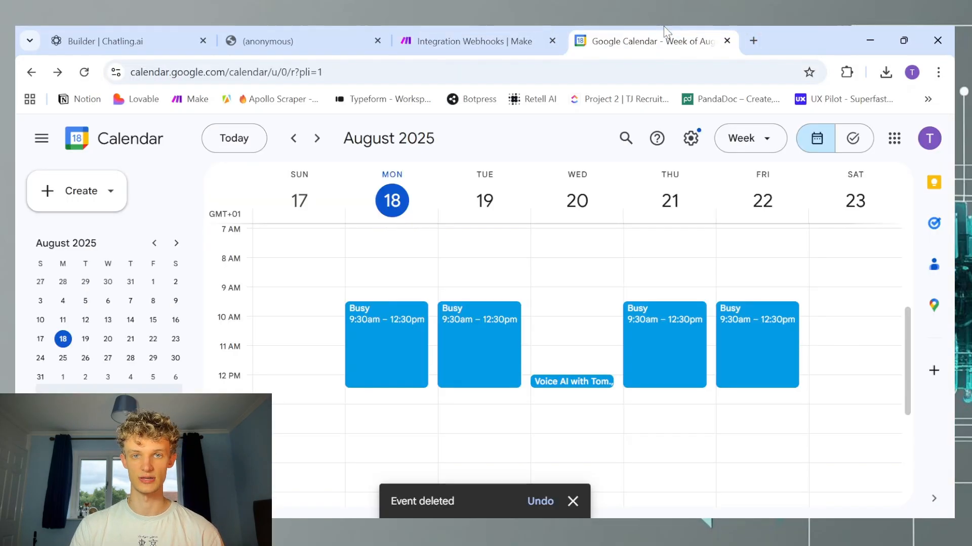
pyautogui.click(582, 381)
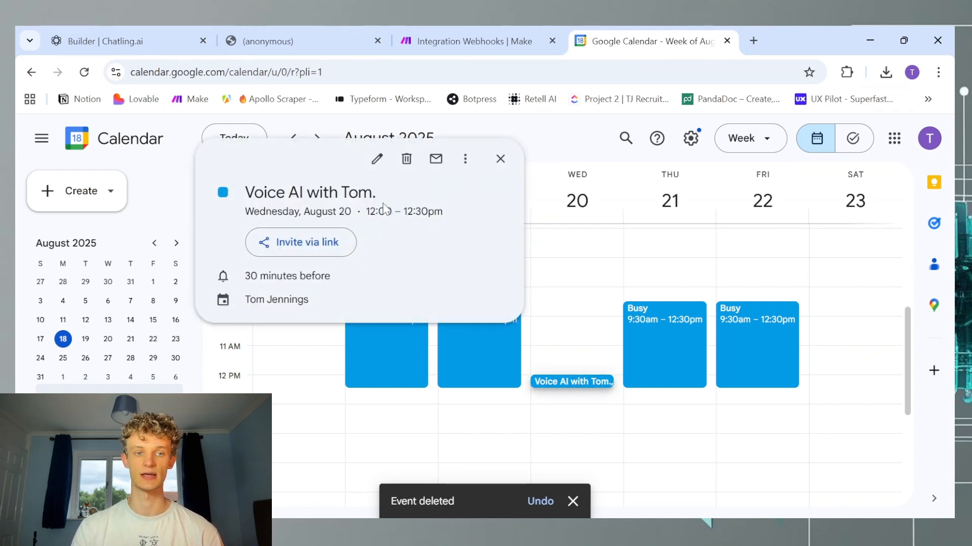
pyautogui.click(502, 30)
# Return to the Chatling preview, end the test conversation with "End Conversation" and close the preview.
pyautogui.click(134, 34)
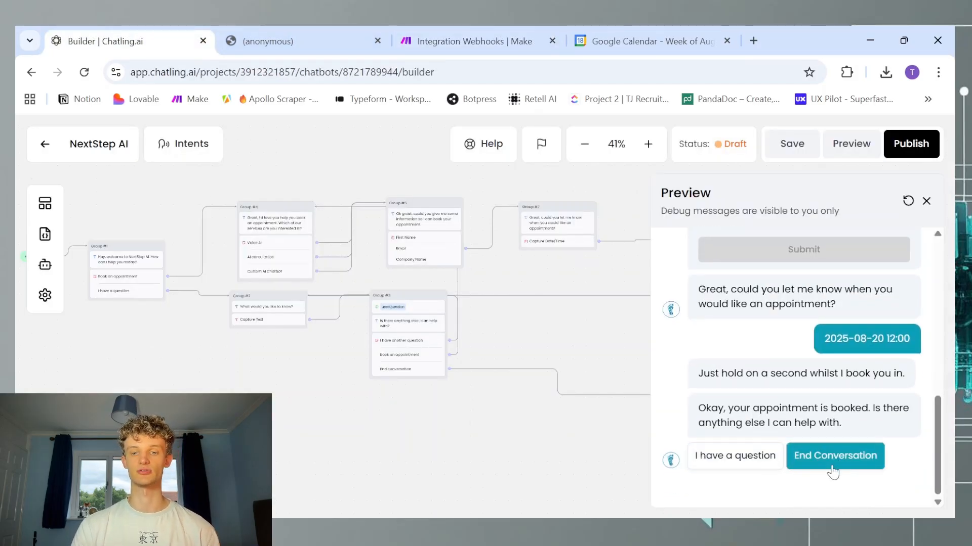
pyautogui.click(846, 458)
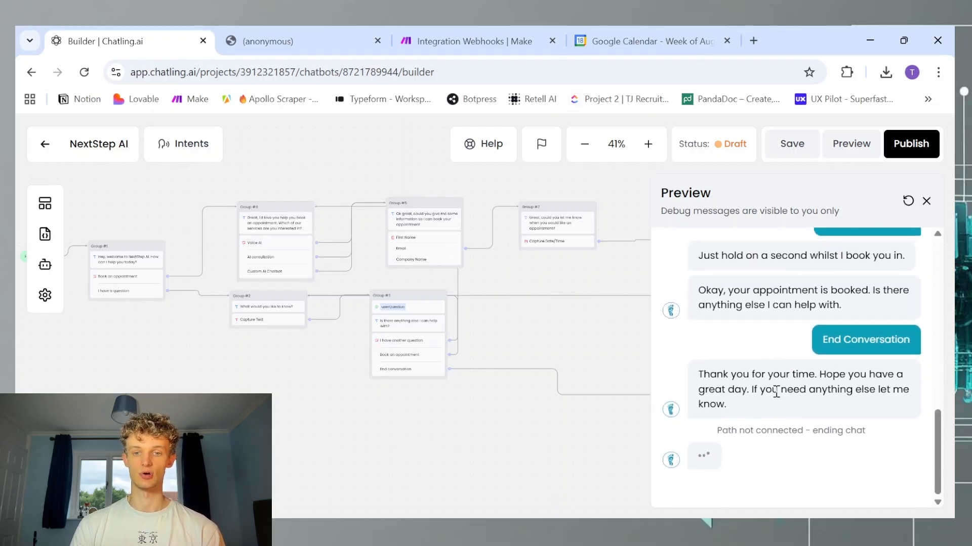
pyautogui.click(643, 384)
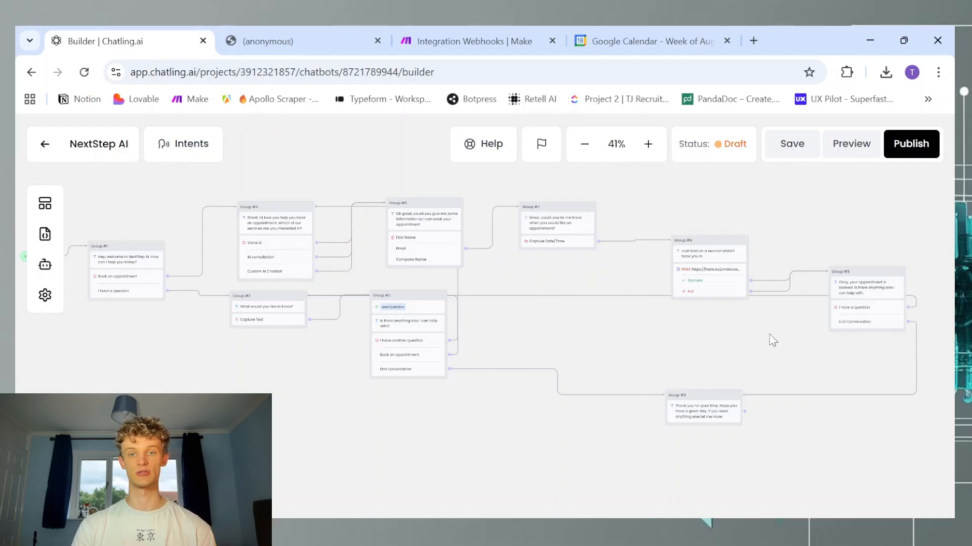
# Publish the finished NextStep AI chatbot.
pyautogui.scroll(-2, 684, 367)
pyautogui.moveTo(569, 325); pyautogui.dragTo(642, 340)
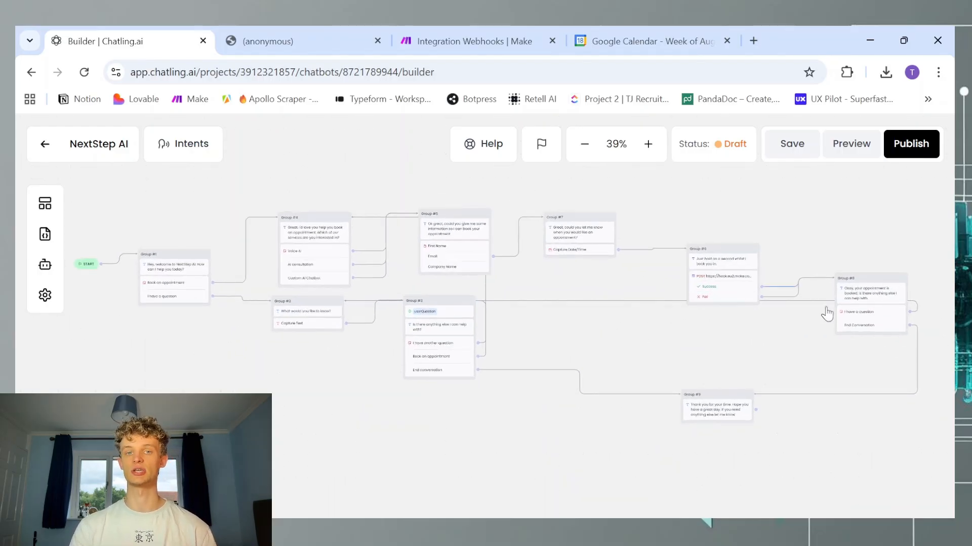
pyautogui.click(911, 147)
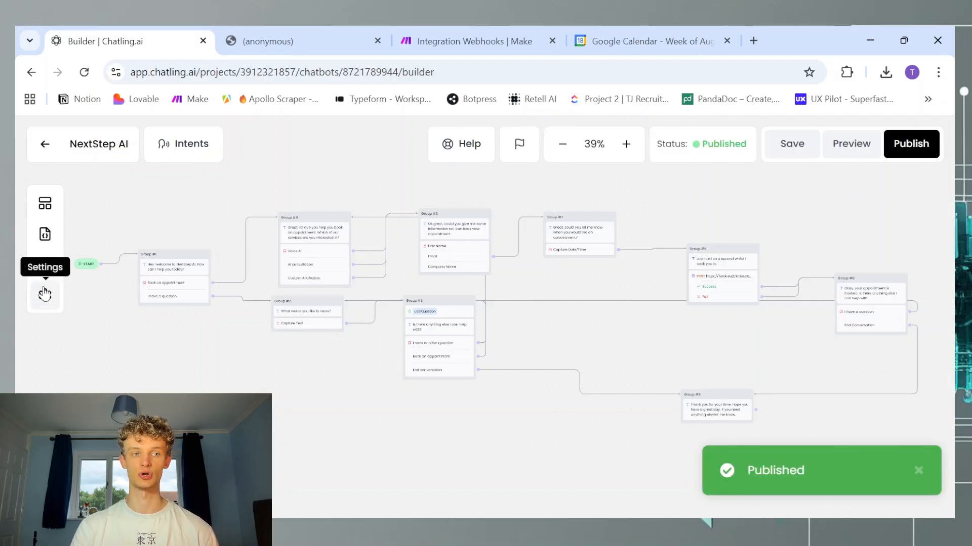
# Leave the builder and open the chatbot's website widget integration page.
pyautogui.click(44, 145)
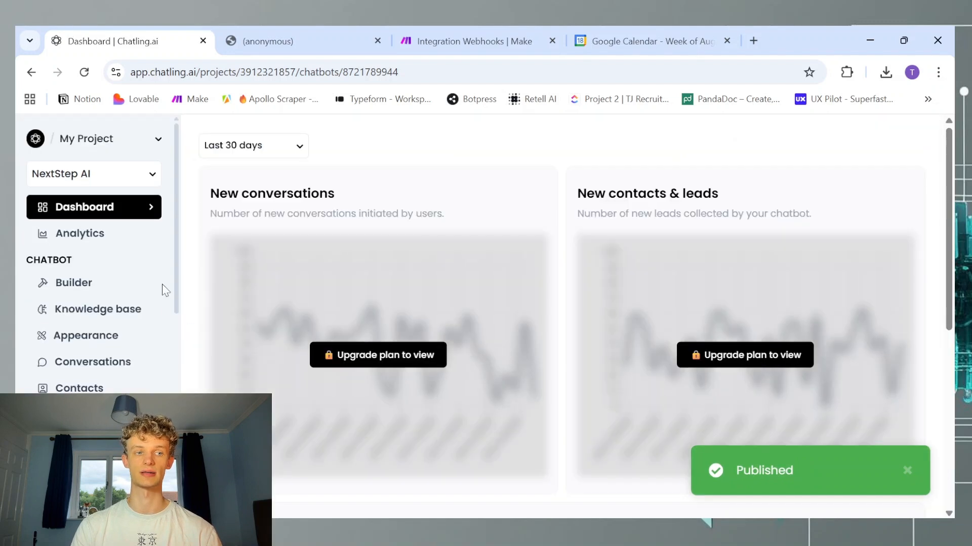
pyautogui.scroll(-2, 94, 389)
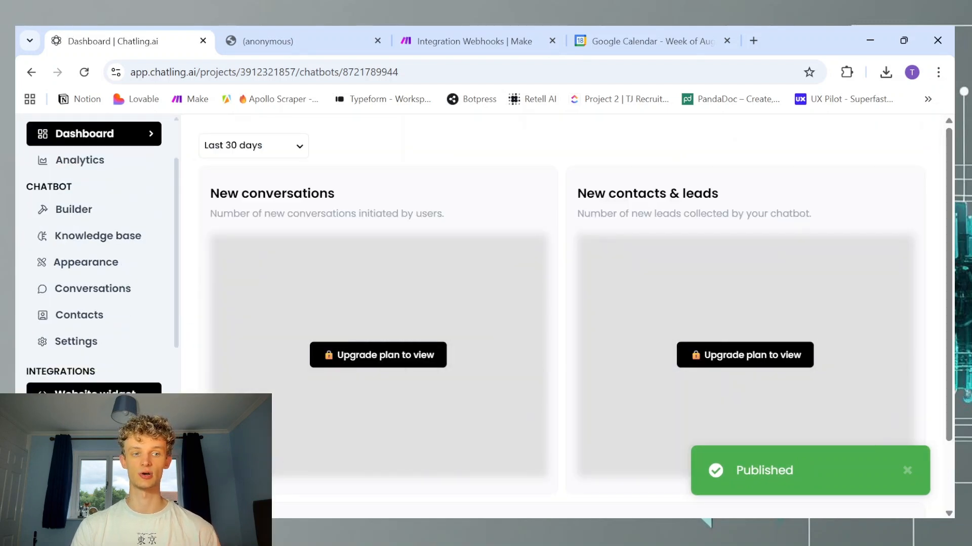
pyautogui.click(96, 390)
# Review the website embedding instructions, including the display types, the embed code and the platform integration guides.
pyautogui.scroll(-2, 542, 375)
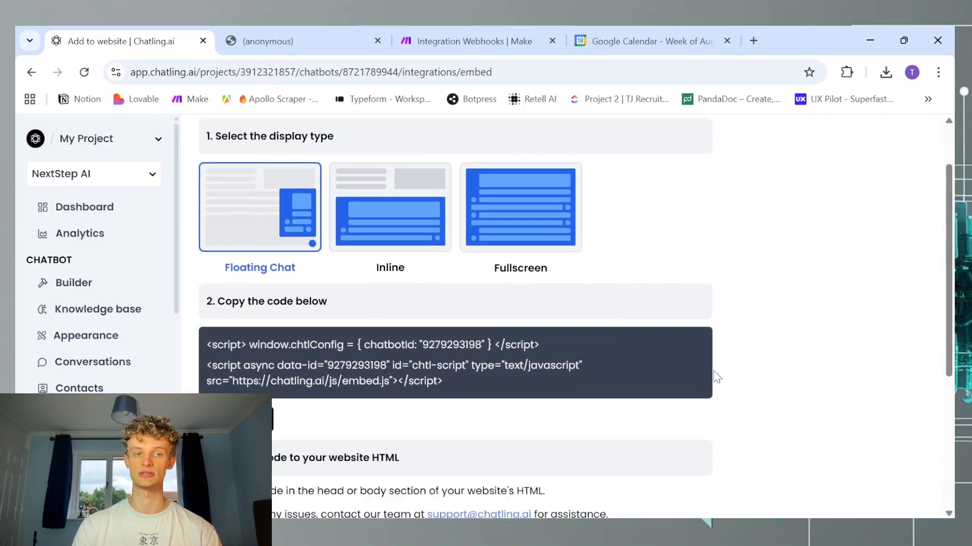
pyautogui.scroll(2, 582, 415)
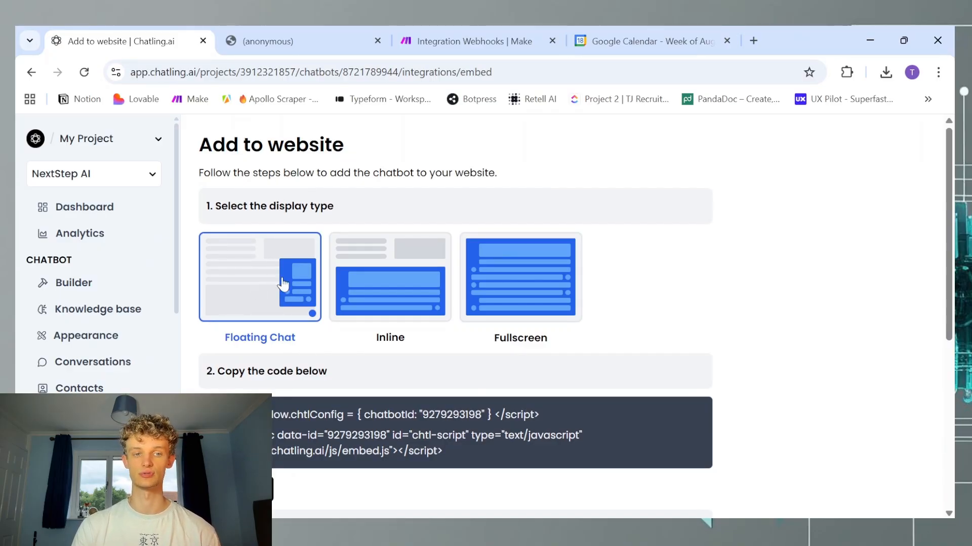
pyautogui.scroll(-3, 279, 324)
pyautogui.scroll(1, 283, 319)
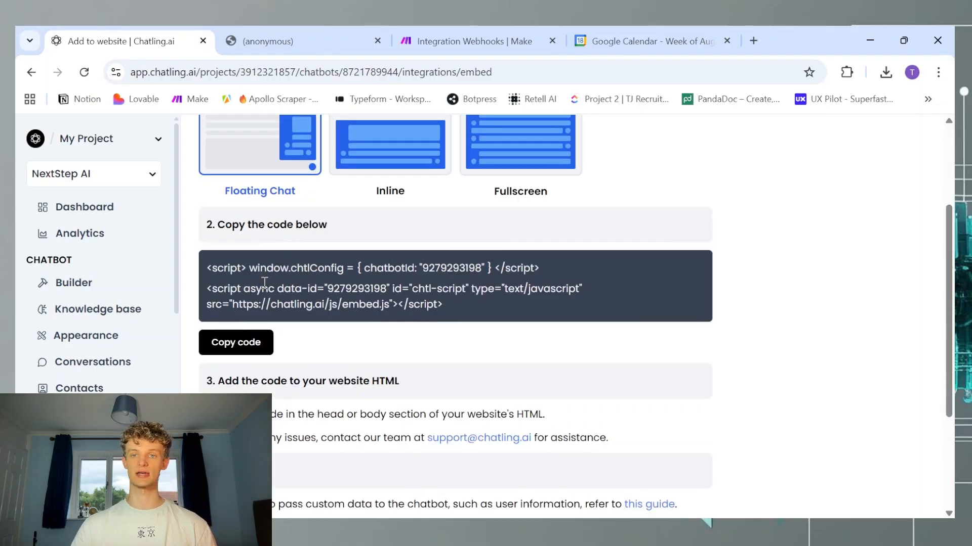
pyautogui.scroll(-3, 304, 329)
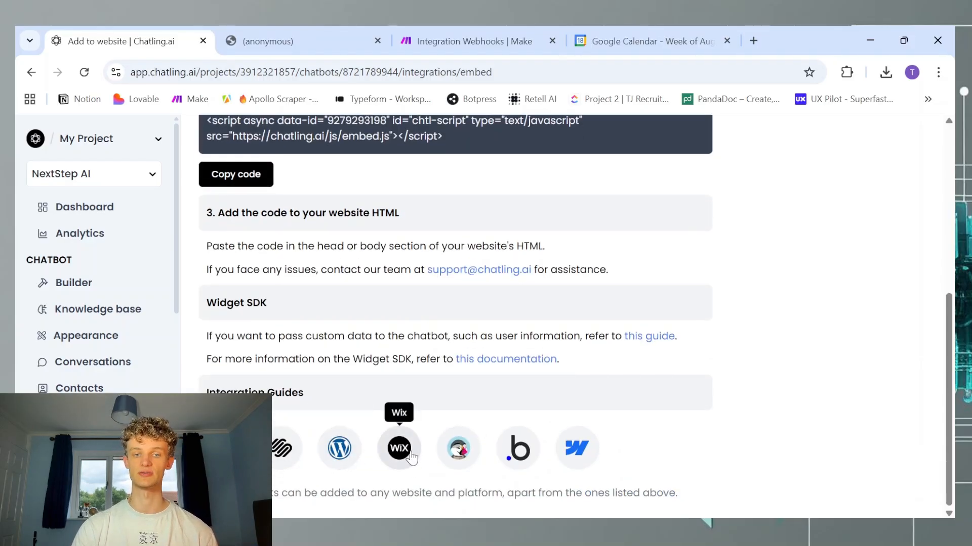
pyautogui.scroll(3, 546, 445)
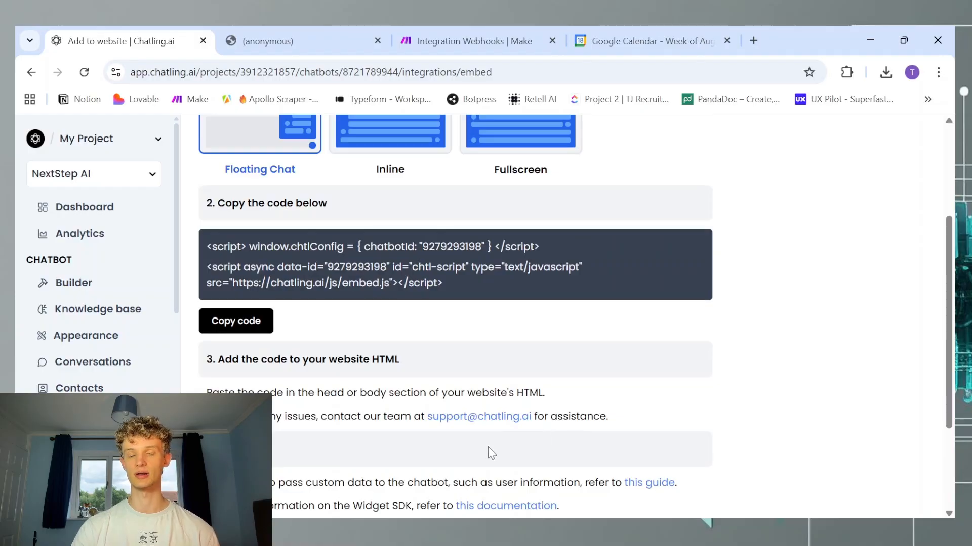
pyautogui.scroll(3, 485, 447)
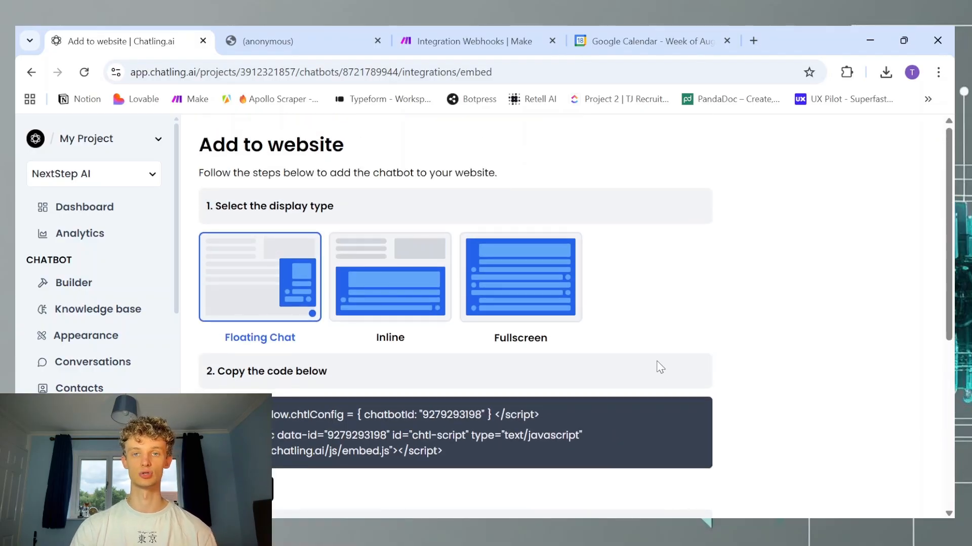
# Open the NextStep AI website preview in a new tab and launch its embedded chatbot widget.
pyautogui.click(753, 40)
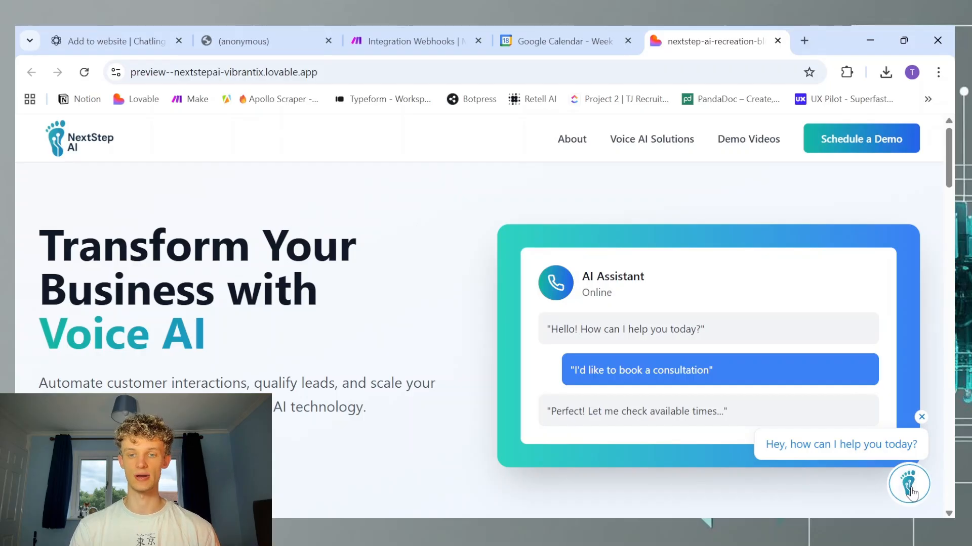
pyautogui.click(909, 490)
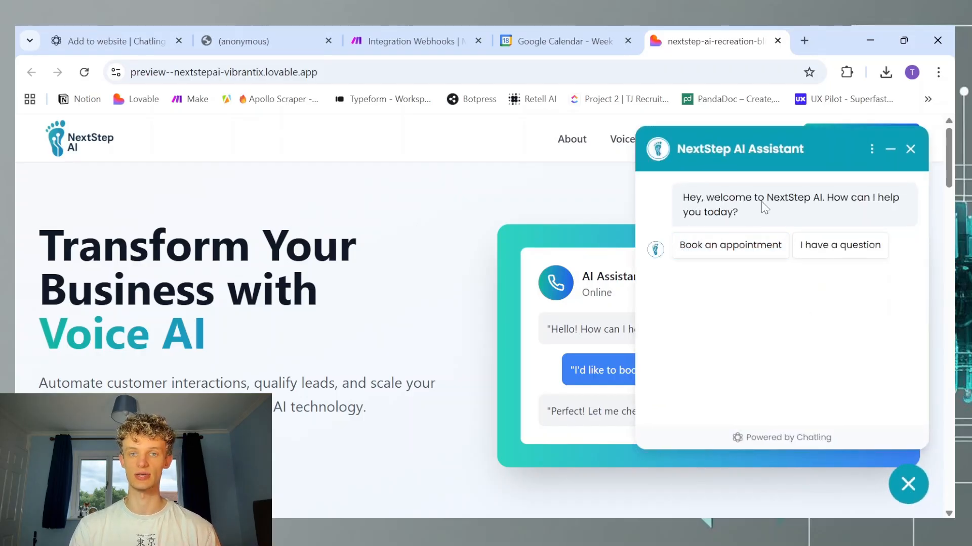